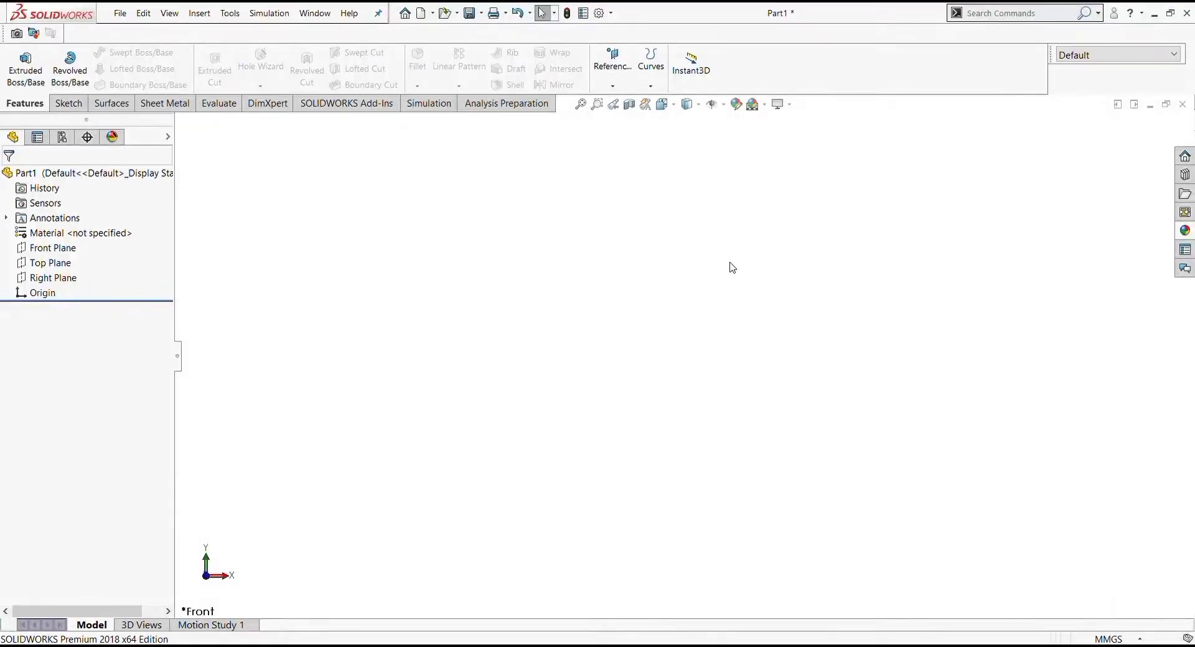
- On the Top Plane, sketch a horizontal centerline that crosses the origin from left to right
left_click(50, 262)
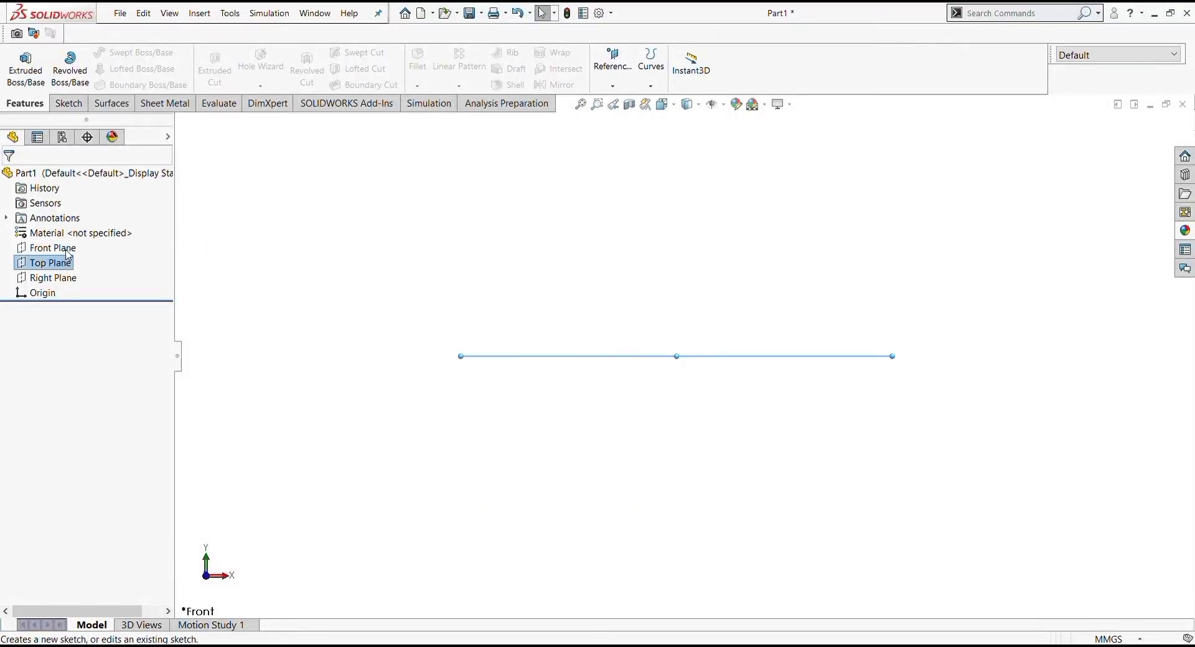
left_click(75, 245)
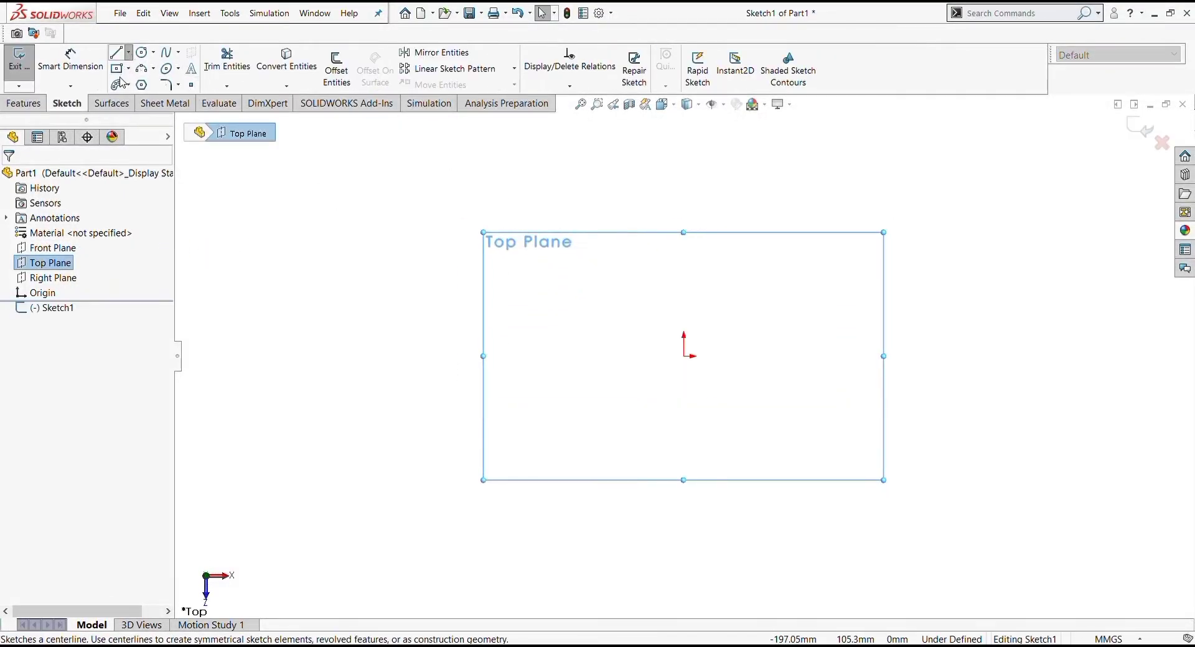
left_click(116, 52)
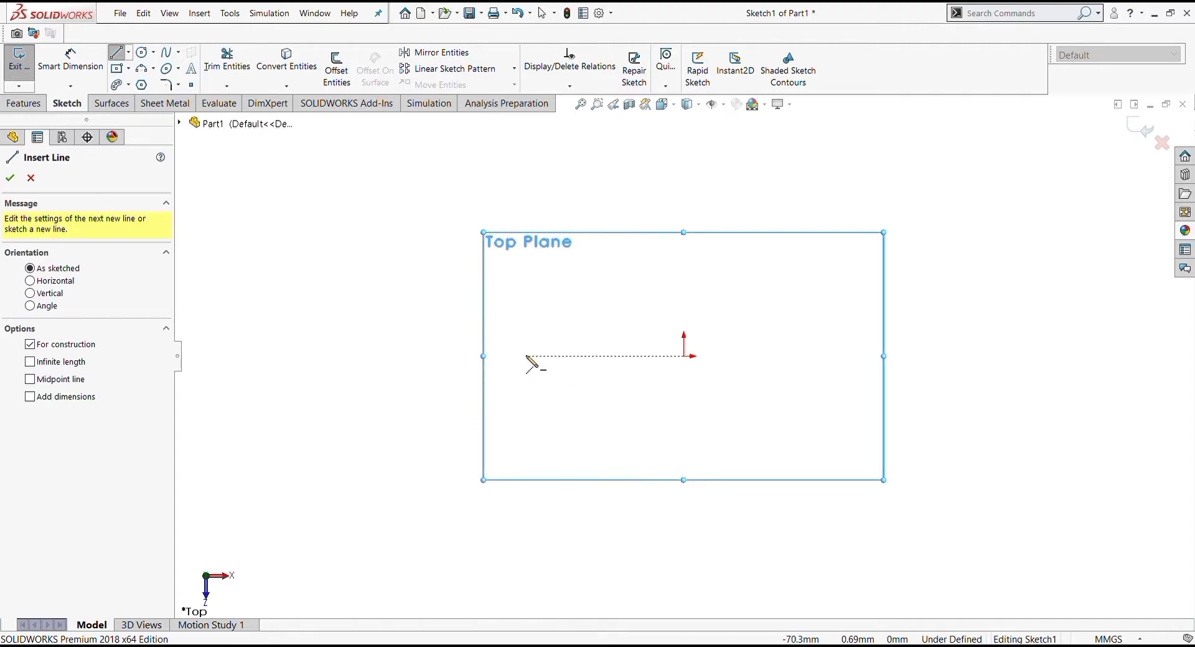
left_click(527, 357)
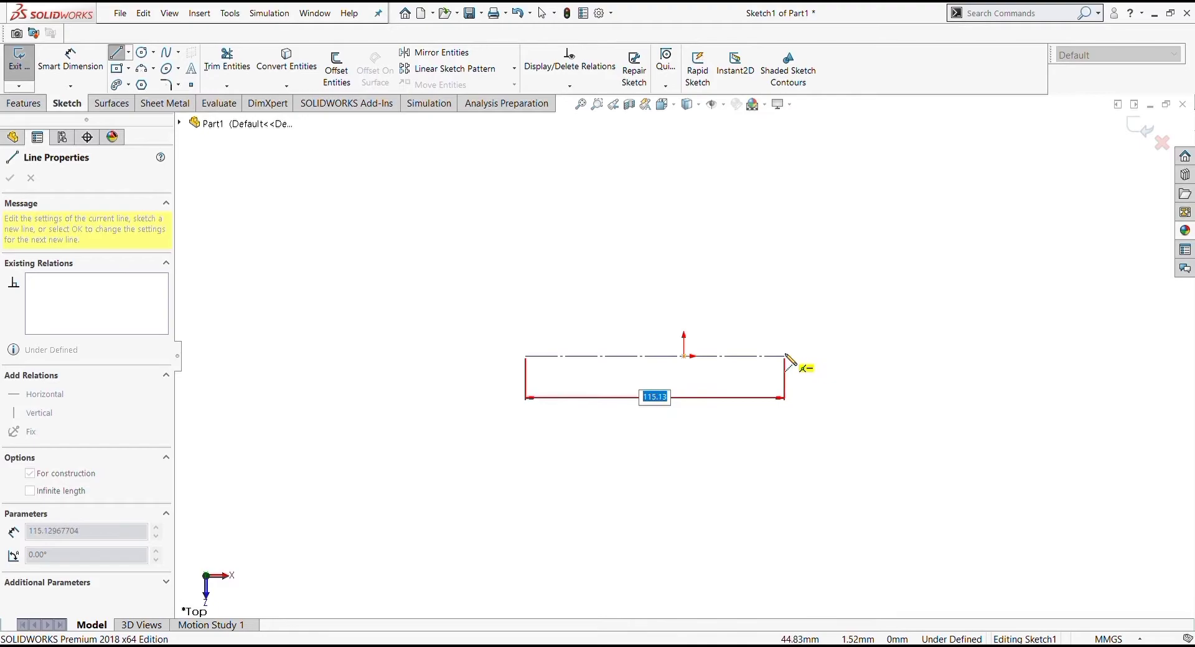
left_click(785, 356)
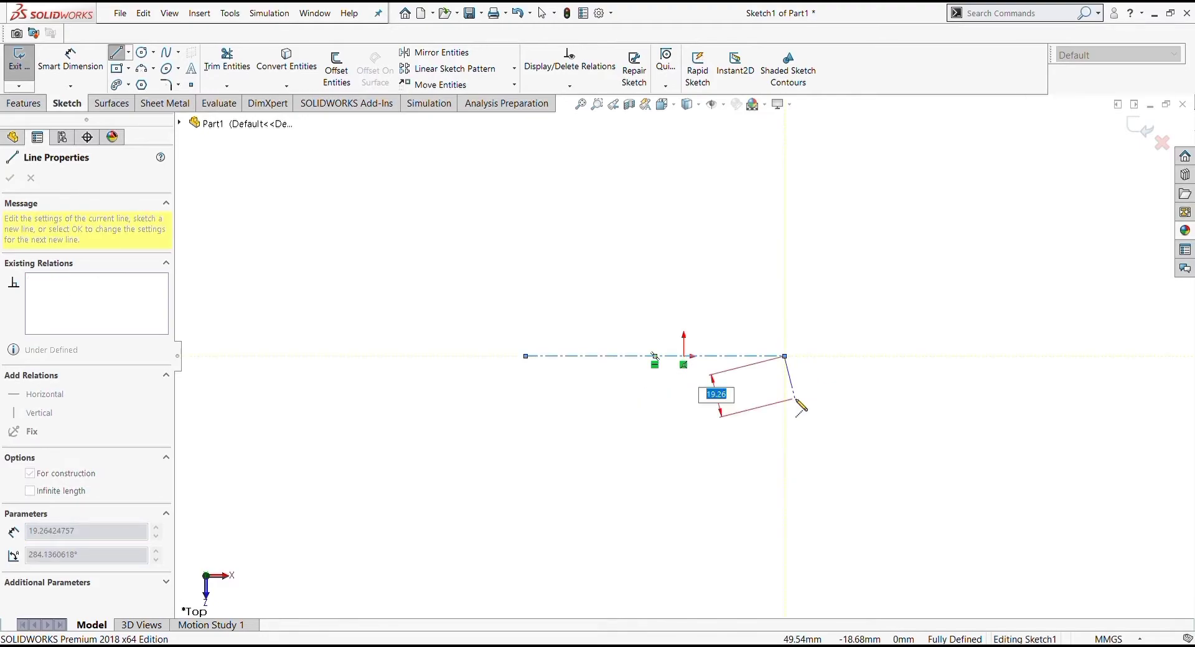
key("Escape")
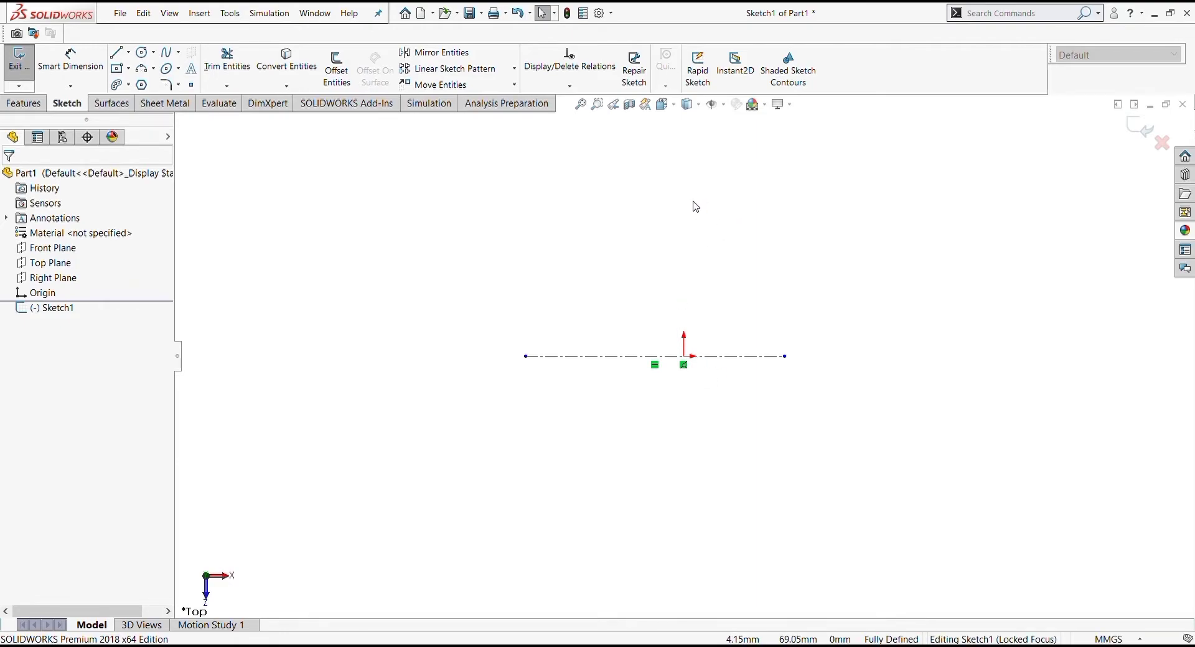
- Dimension the centerline 30 mm from the origin to its right end and 200 mm long overall
left_click(54, 71)
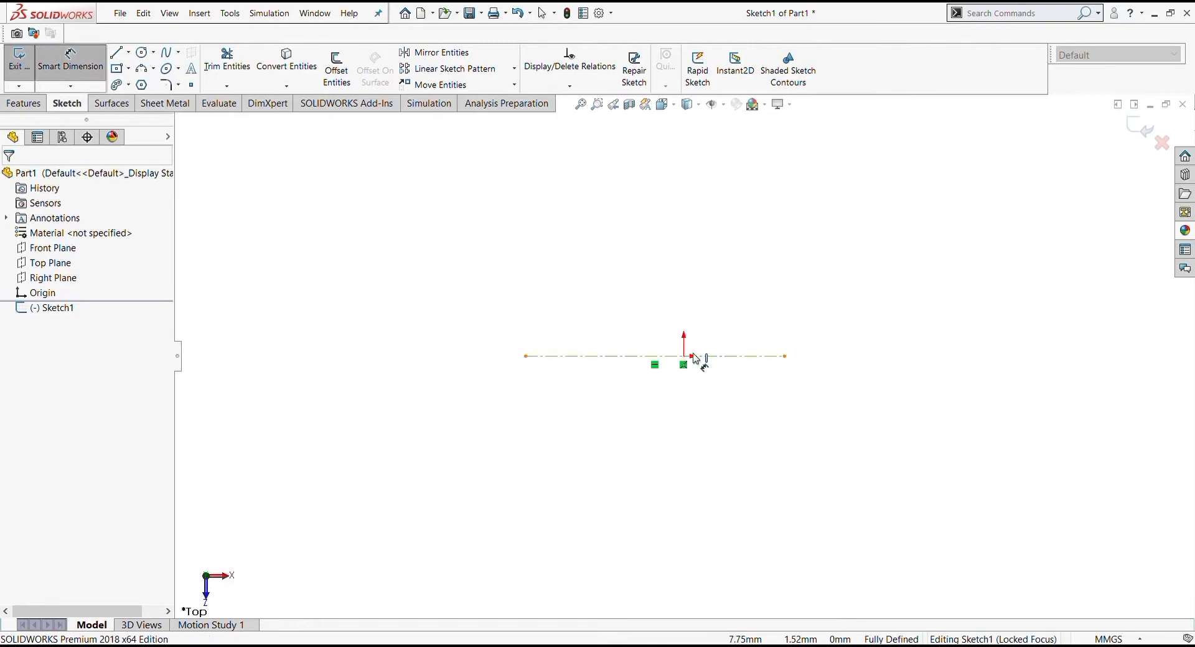
left_click(785, 356)
left_click(752, 403)
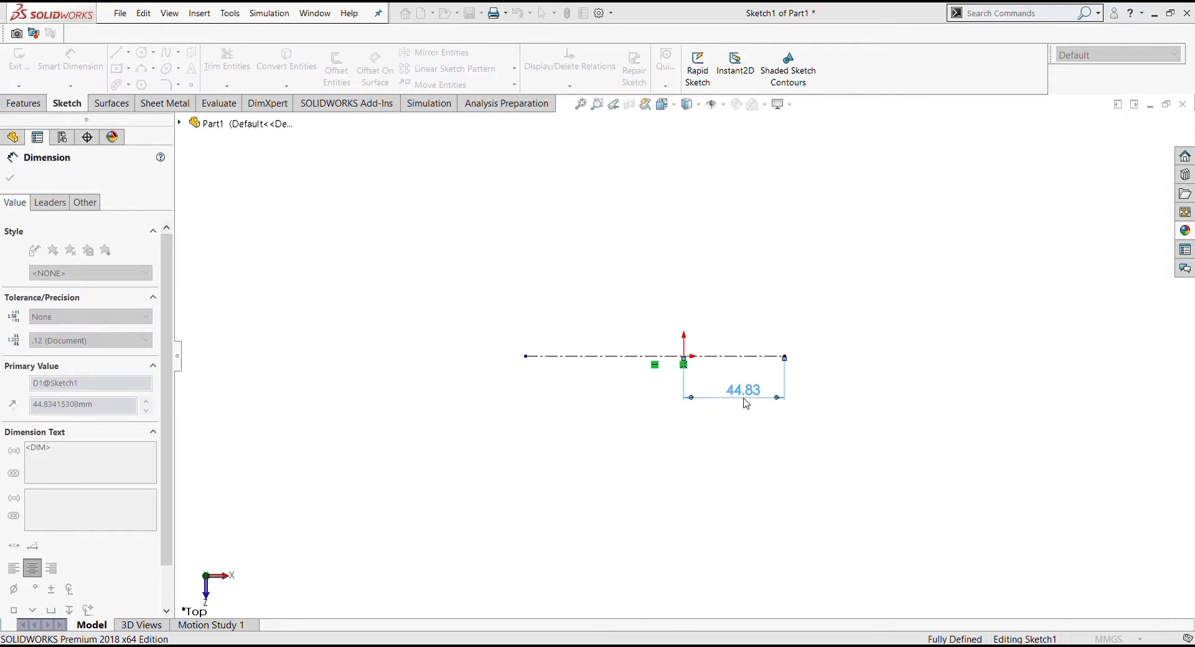
type("30")
key("Return")
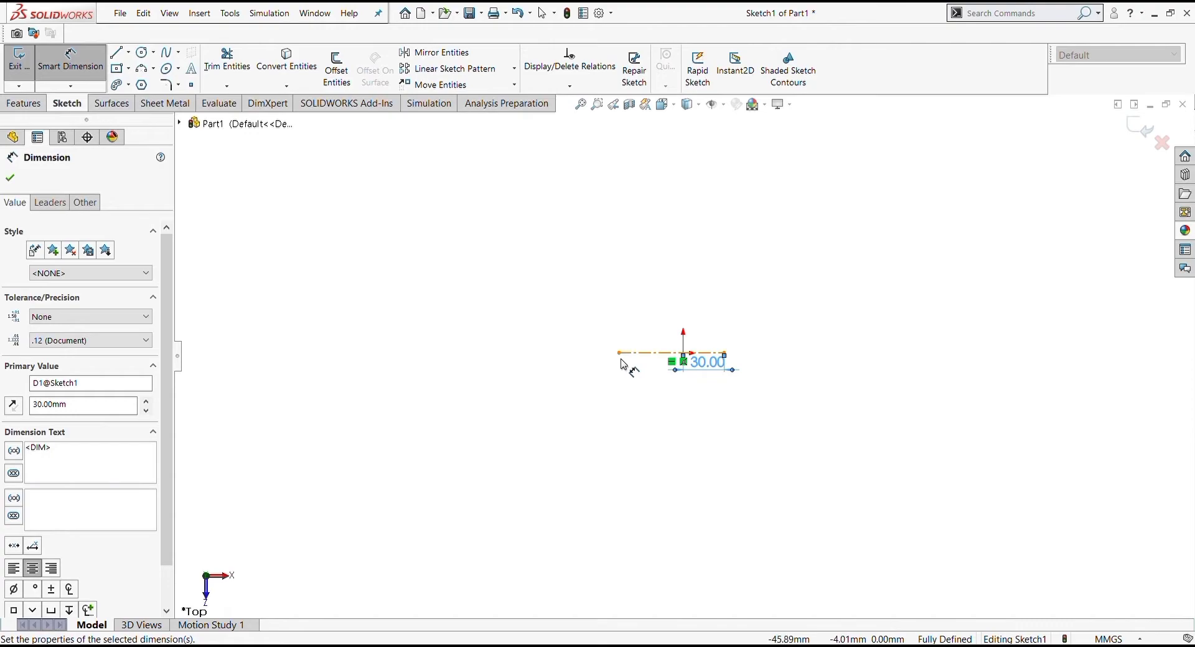
left_click(647, 359)
left_click(648, 416)
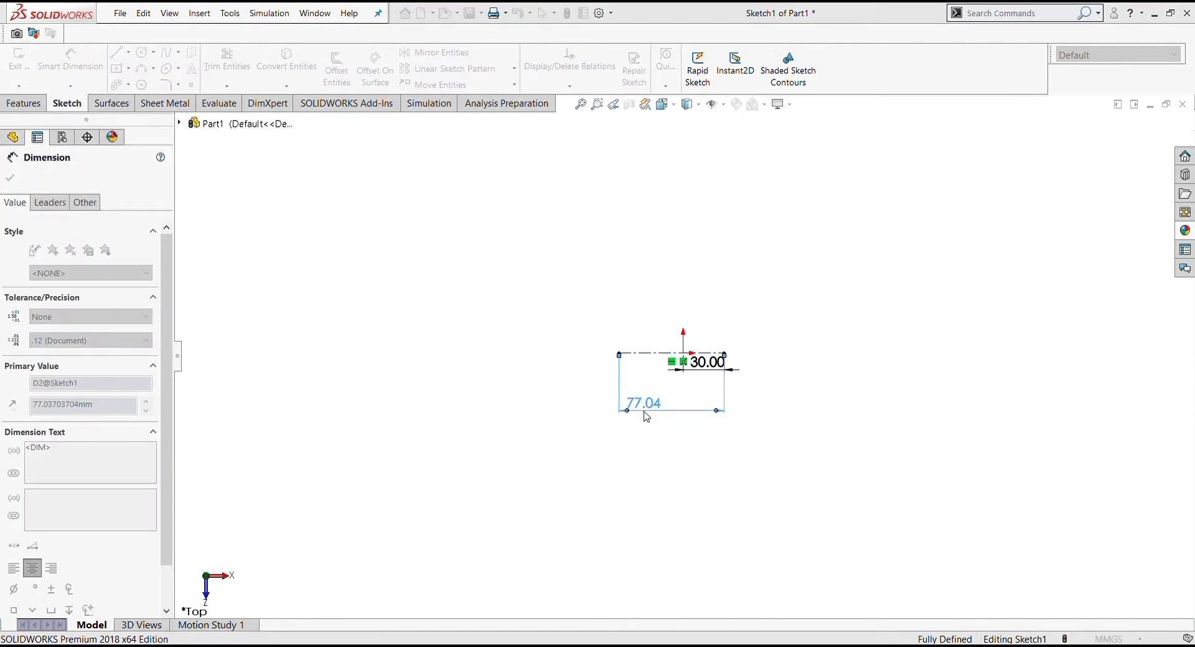
type("200")
key("Return")
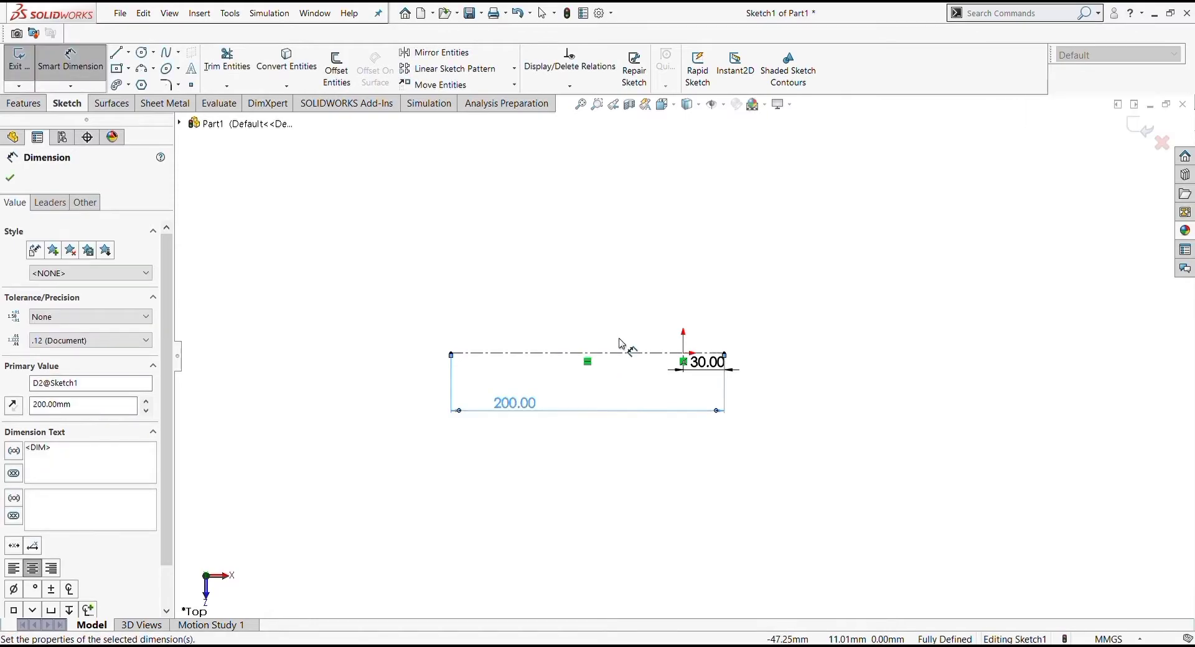
scroll(639, 375, "down", 1)
scroll(639, 375, "down", 1)
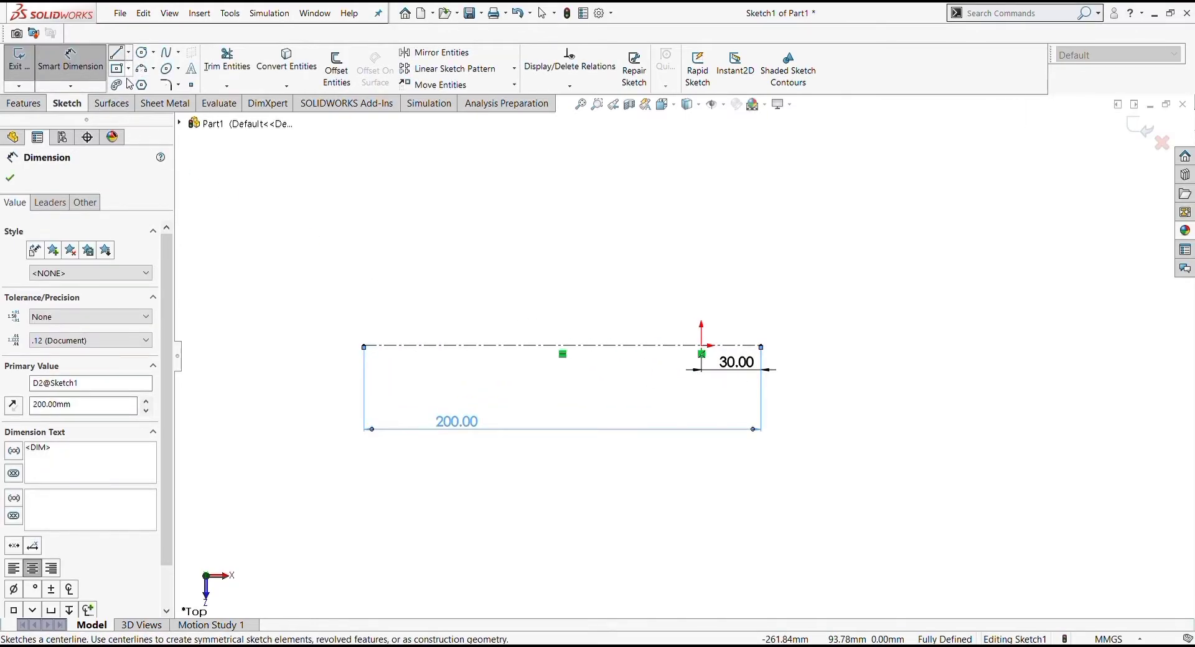
- Draw a vertical centerline up from the long line on the left, and another near its middle
left_click(116, 52)
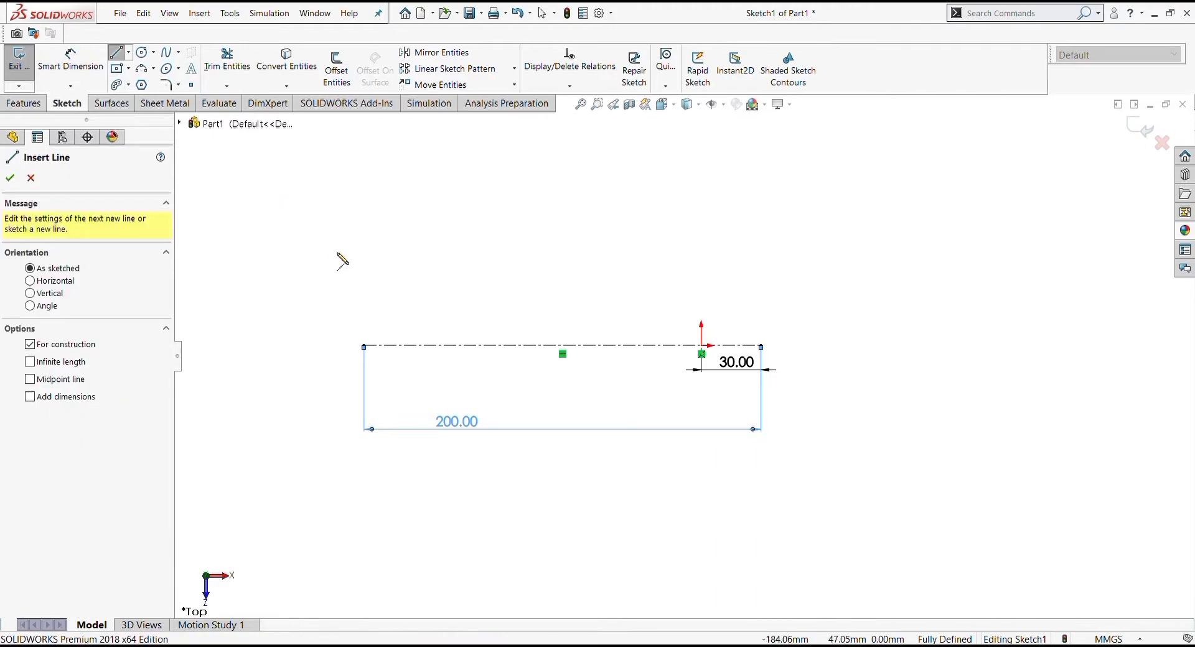
left_click(444, 346)
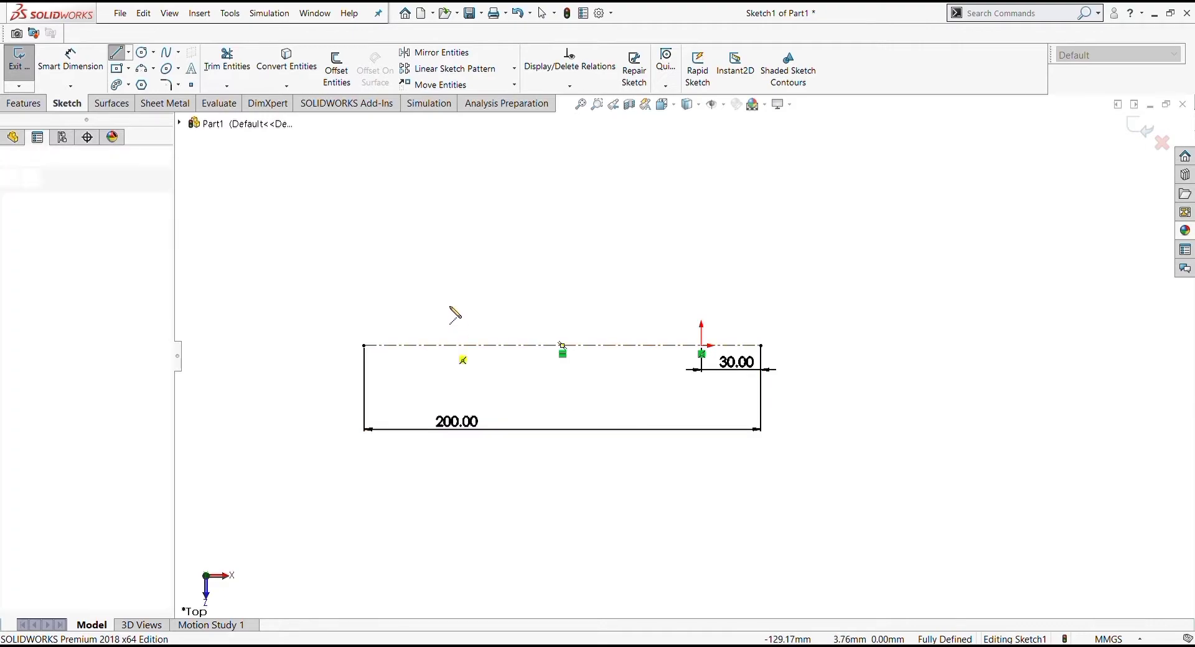
left_click(443, 260)
key("Escape")
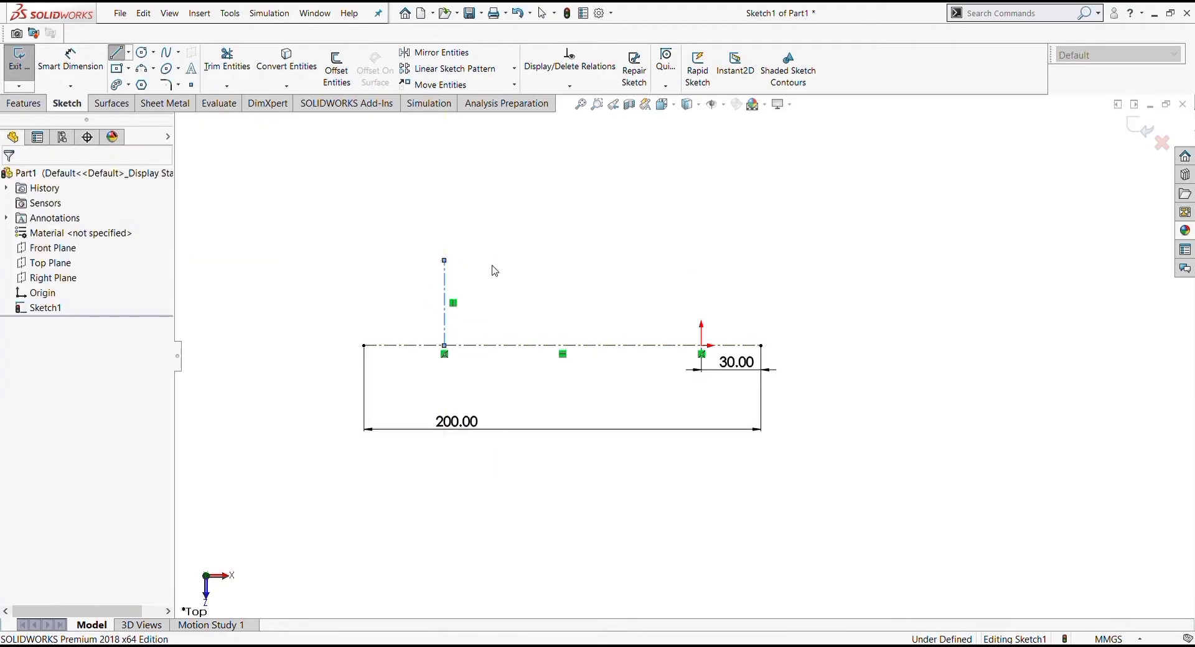
left_click(127, 88)
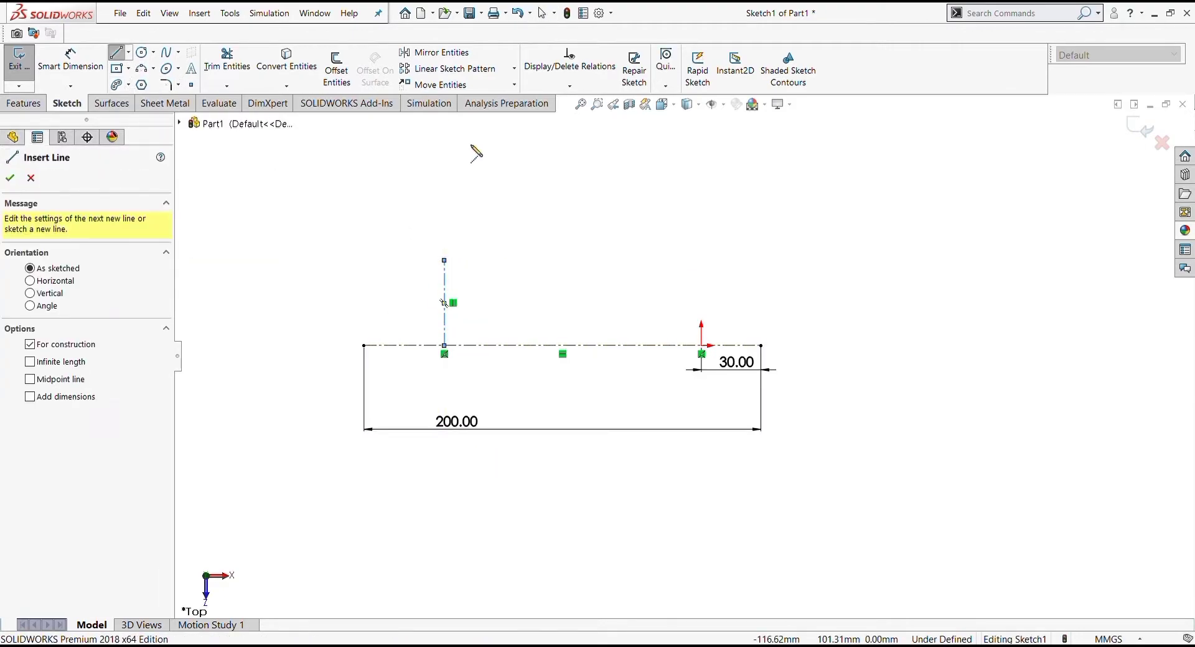
left_click(562, 346)
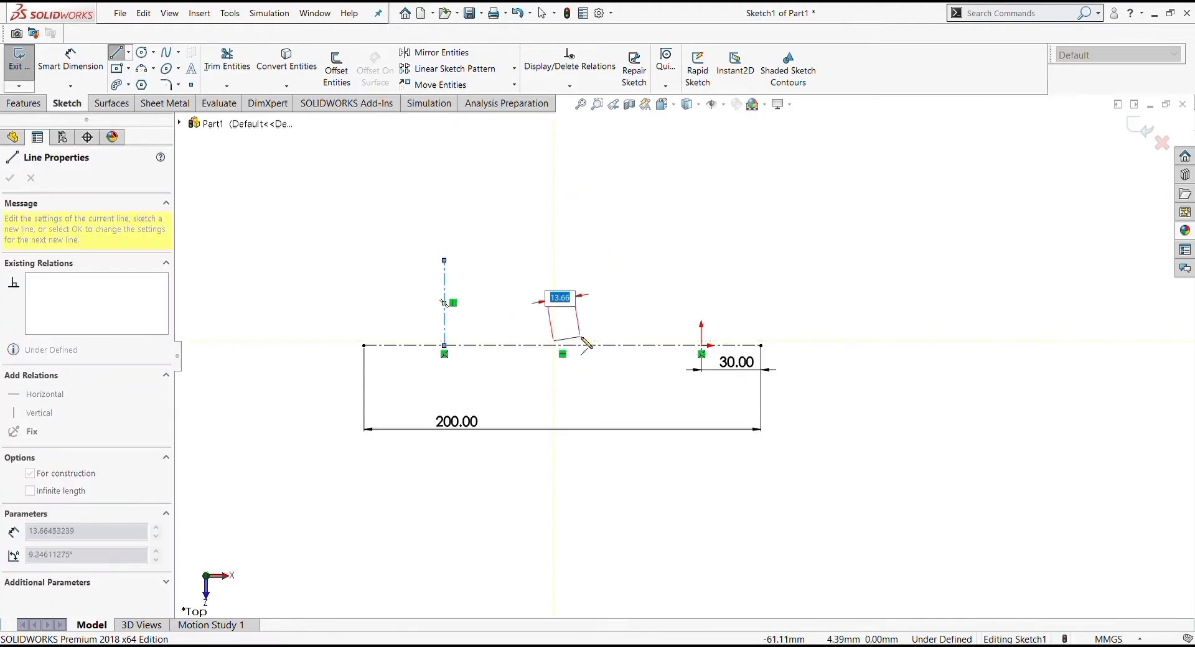
key("Escape")
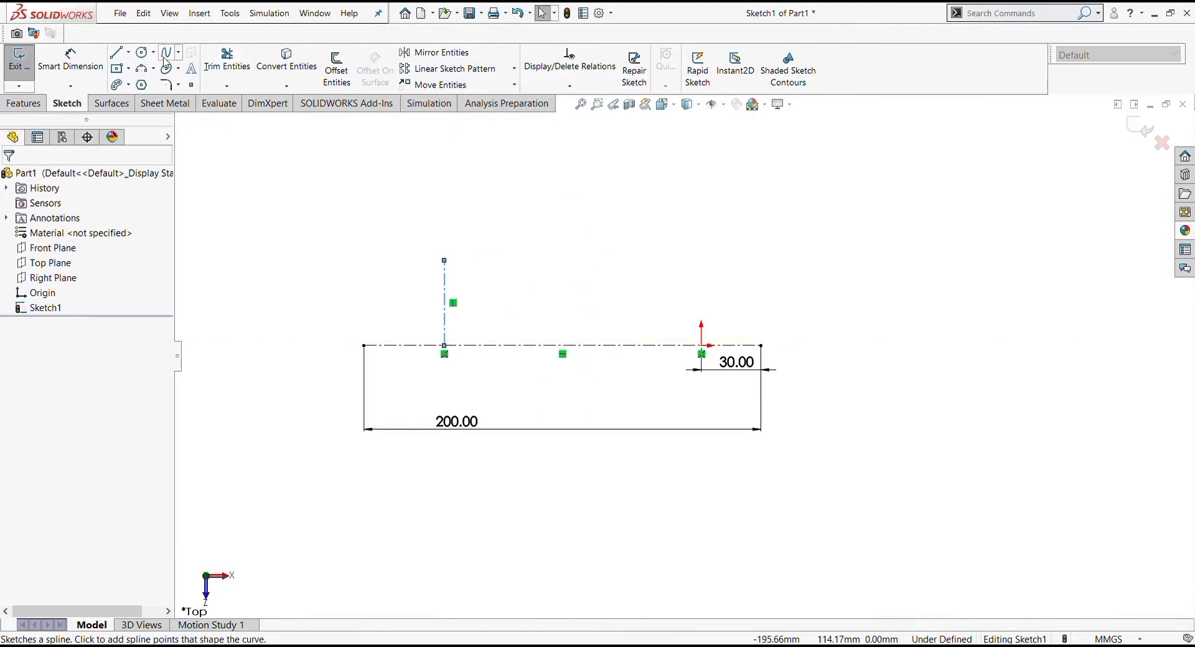
left_click(553, 345)
key("Escape")
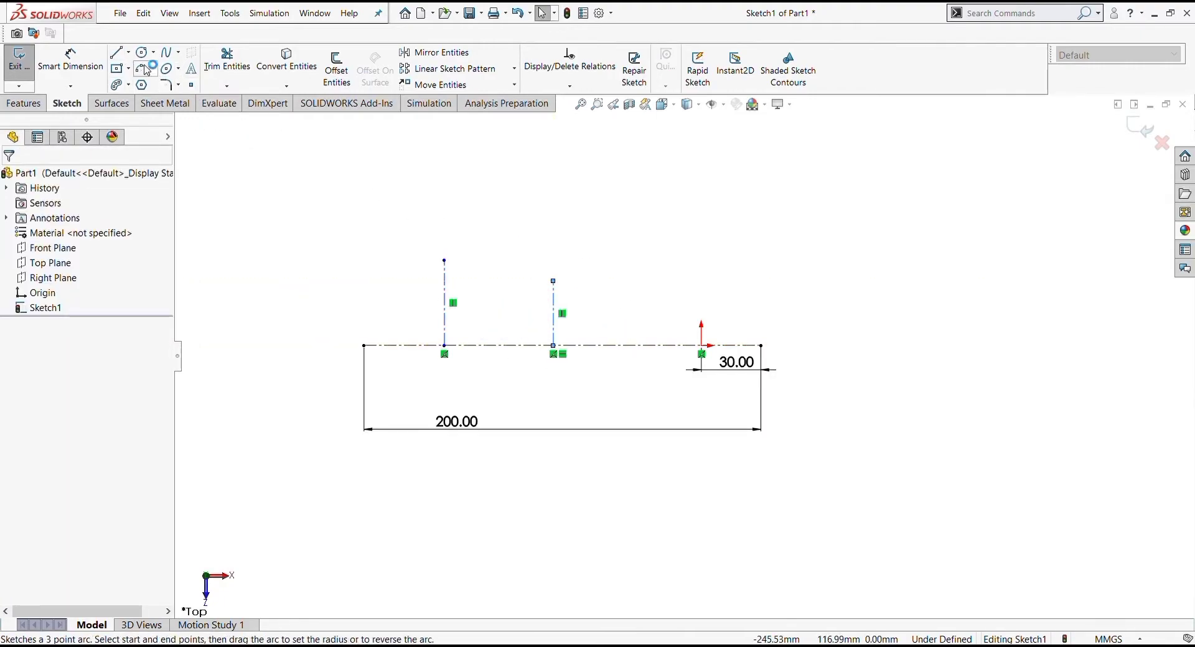
- Draw a short vertical centerline rising from the origin
left_click(117, 53)
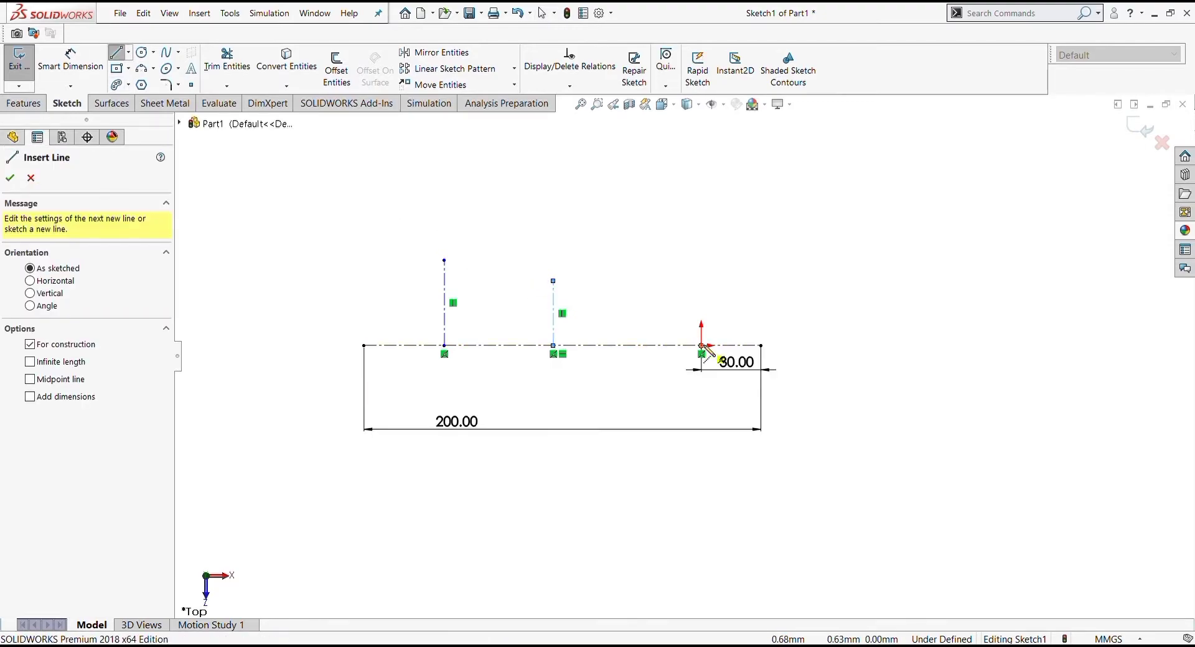
left_click(701, 345)
left_click(702, 294)
key("Escape")
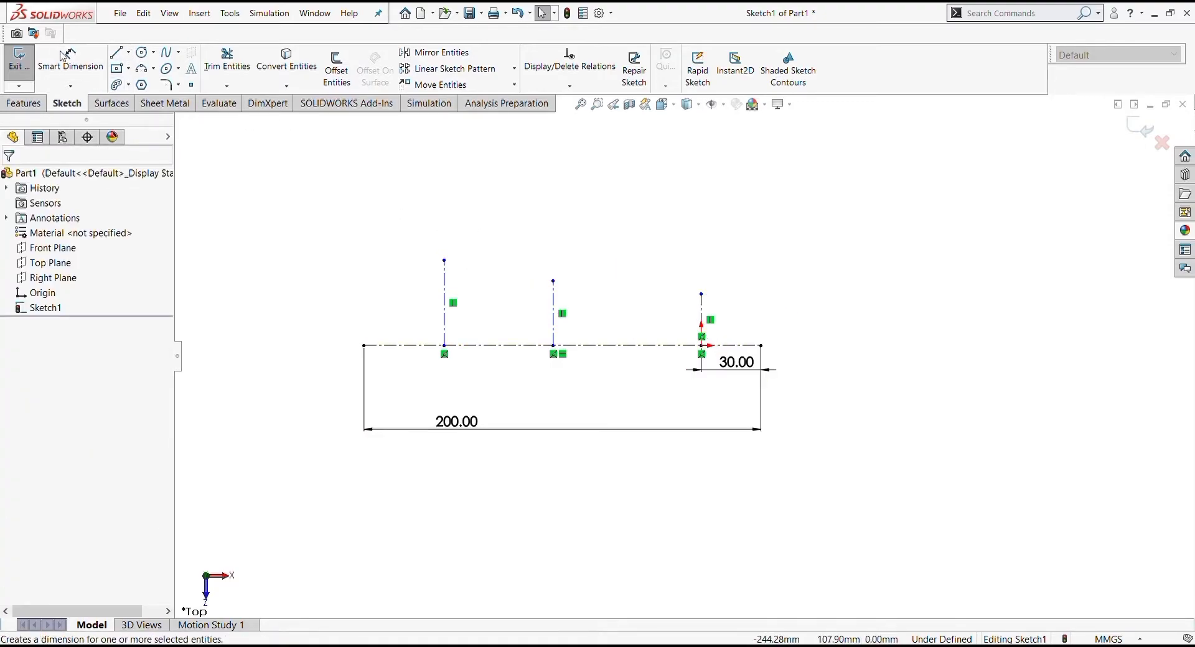
left_click(70, 61)
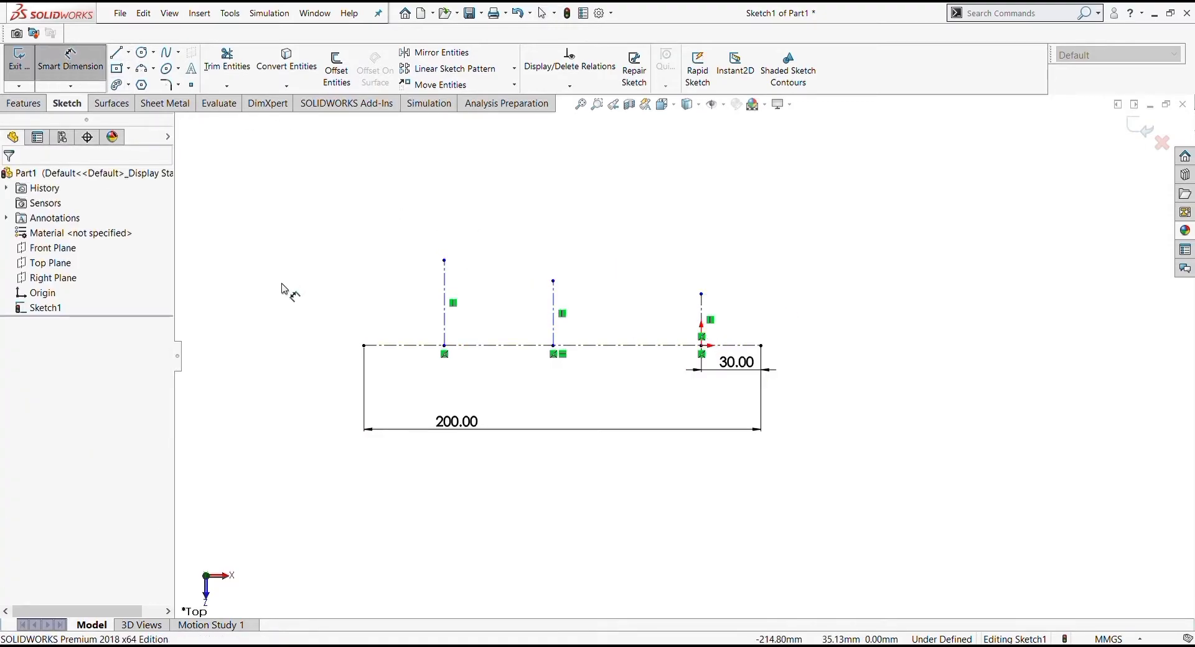
- Place the left vertical centerline 60 mm from the line's left end and make it 30 mm tall
left_click(365, 347)
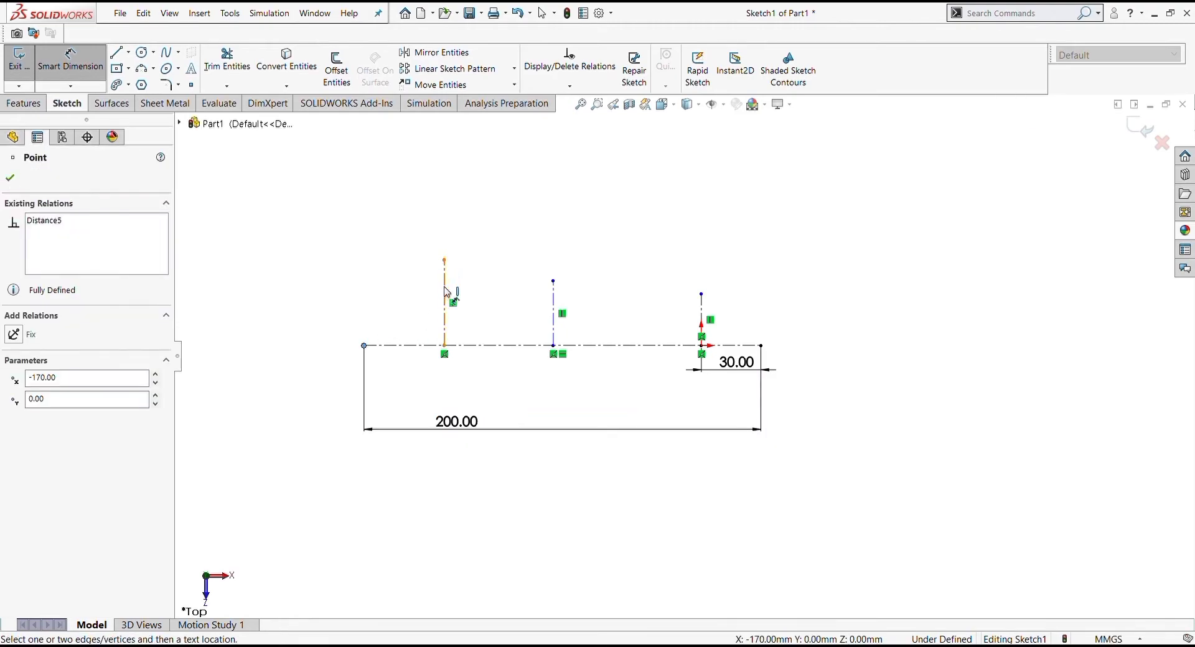
left_click(444, 271)
left_click(397, 261)
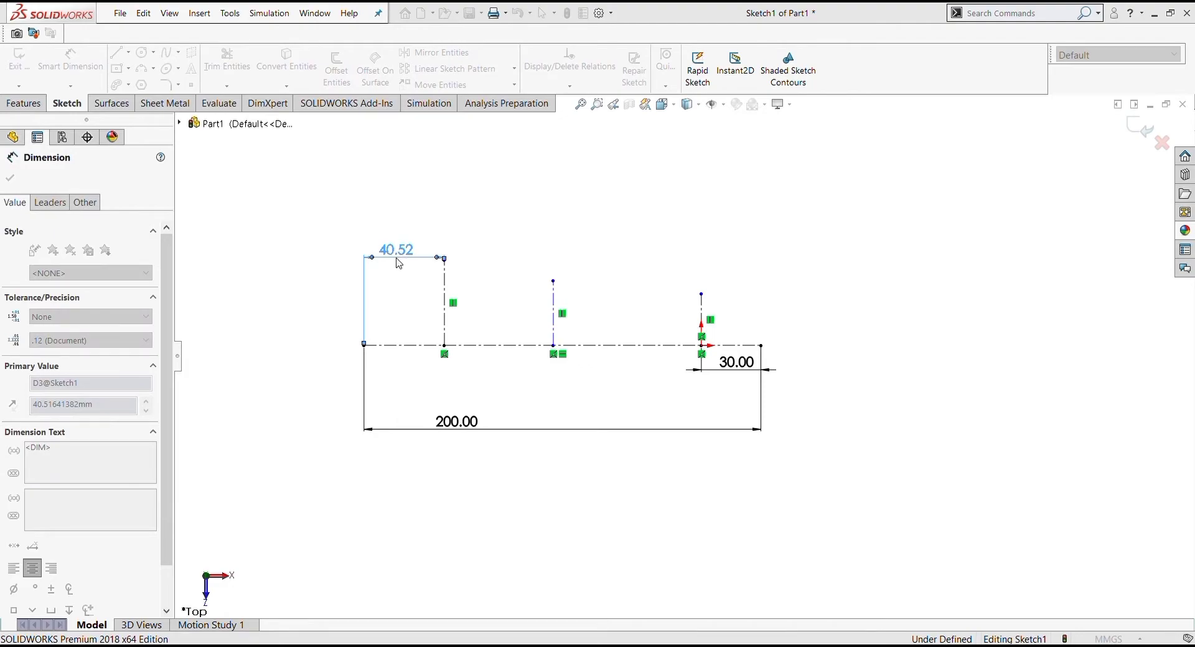
type("60")
key("Return")
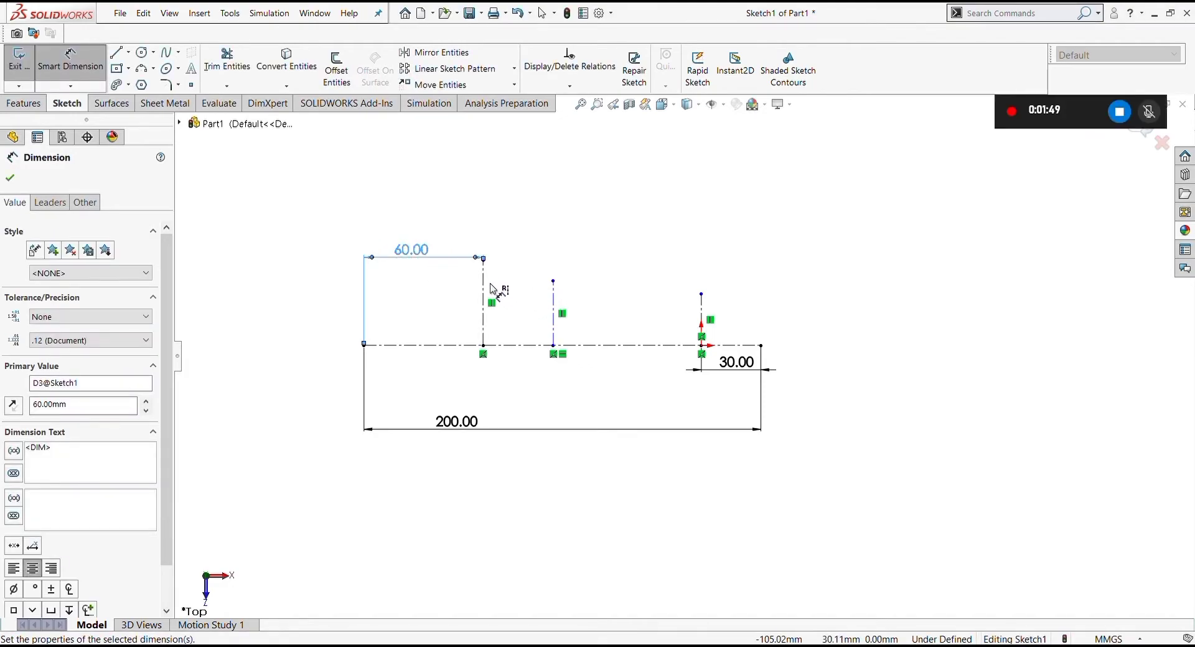
left_click(485, 281)
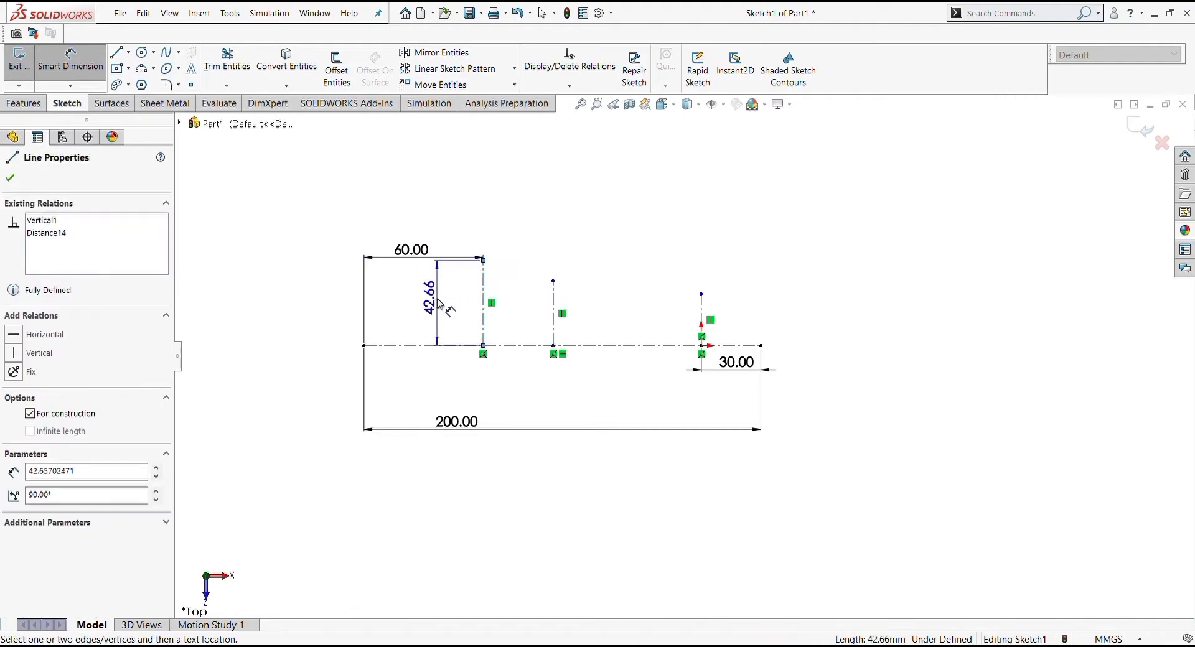
left_click(439, 303)
type("30")
key("Return")
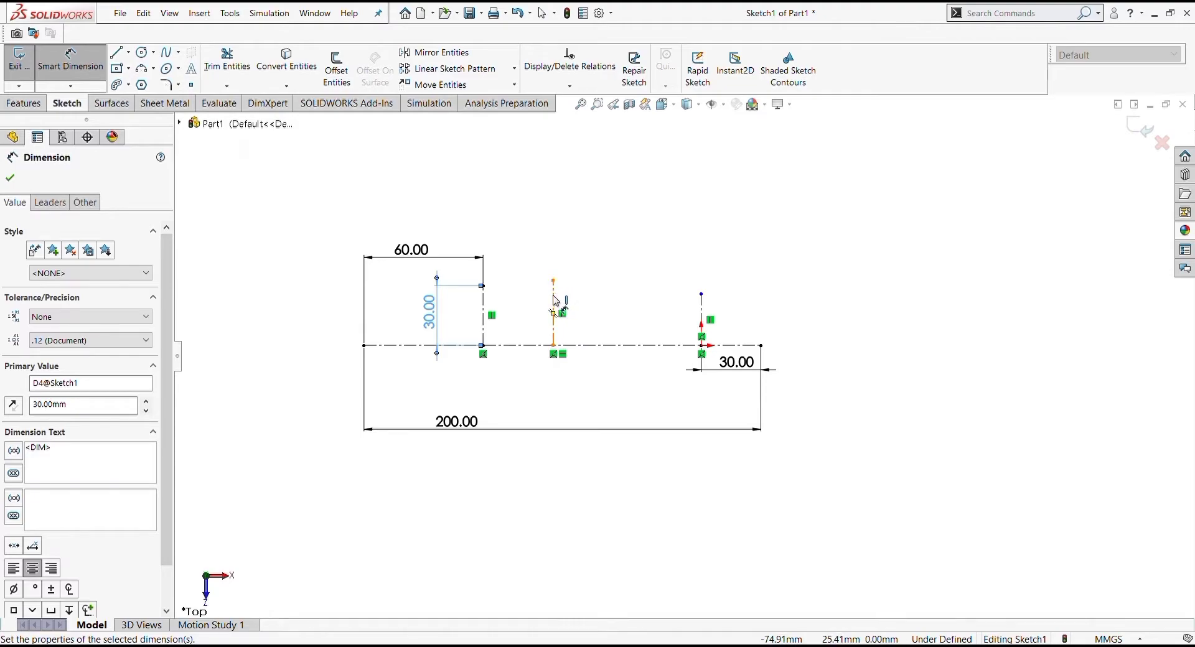
- Make the middle vertical centerline 20 mm tall and 40 mm from the left one
left_click(554, 302)
left_click(606, 321)
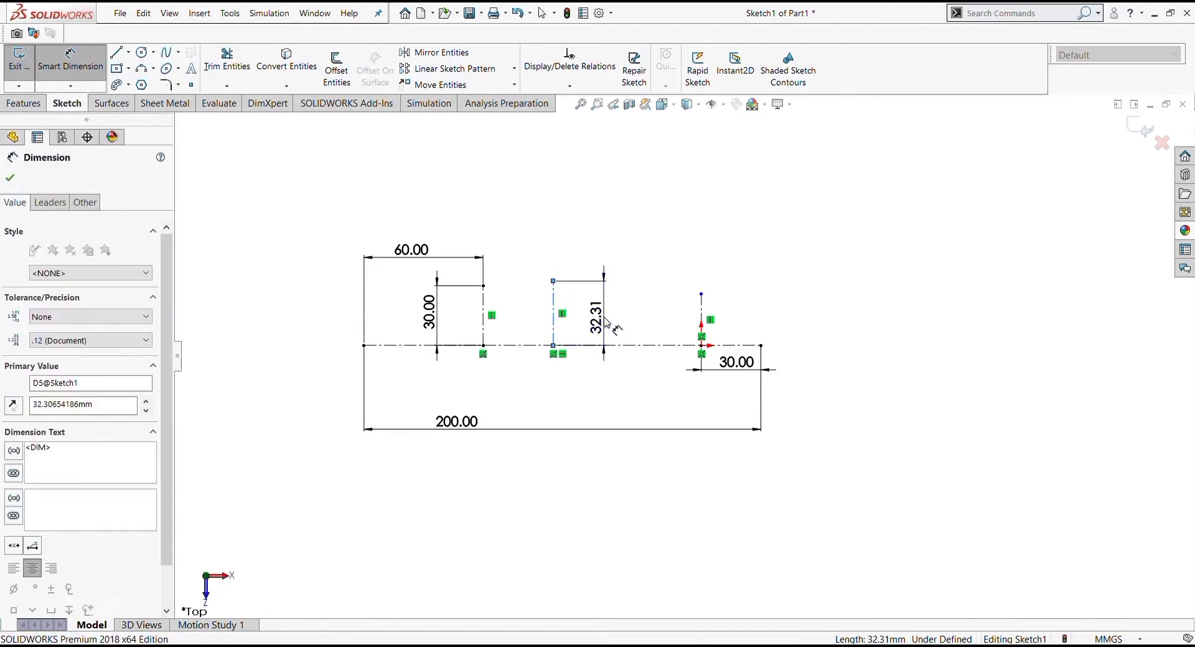
type("20")
key("Return")
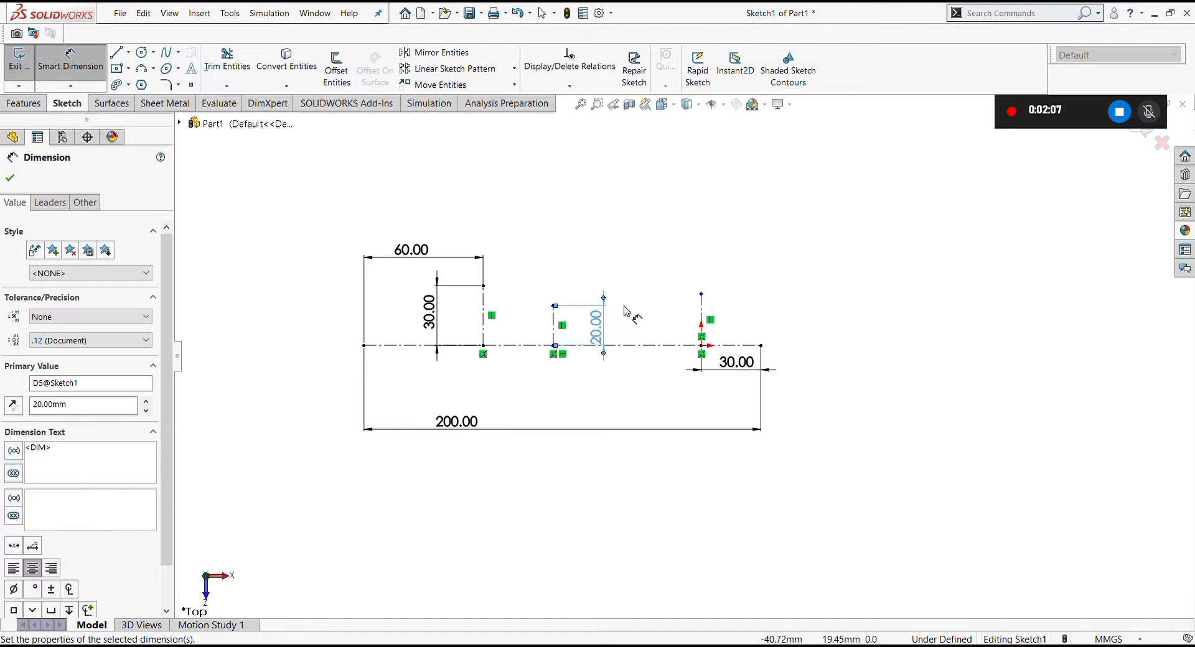
left_click(554, 330)
left_click(483, 314)
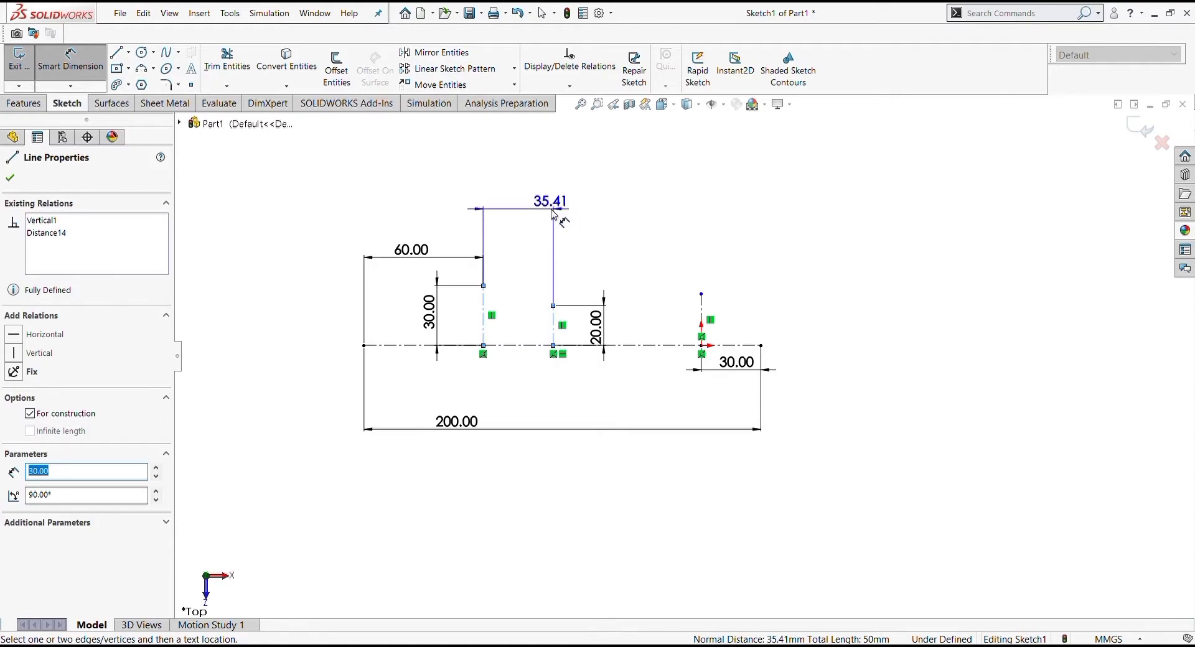
left_click(538, 206)
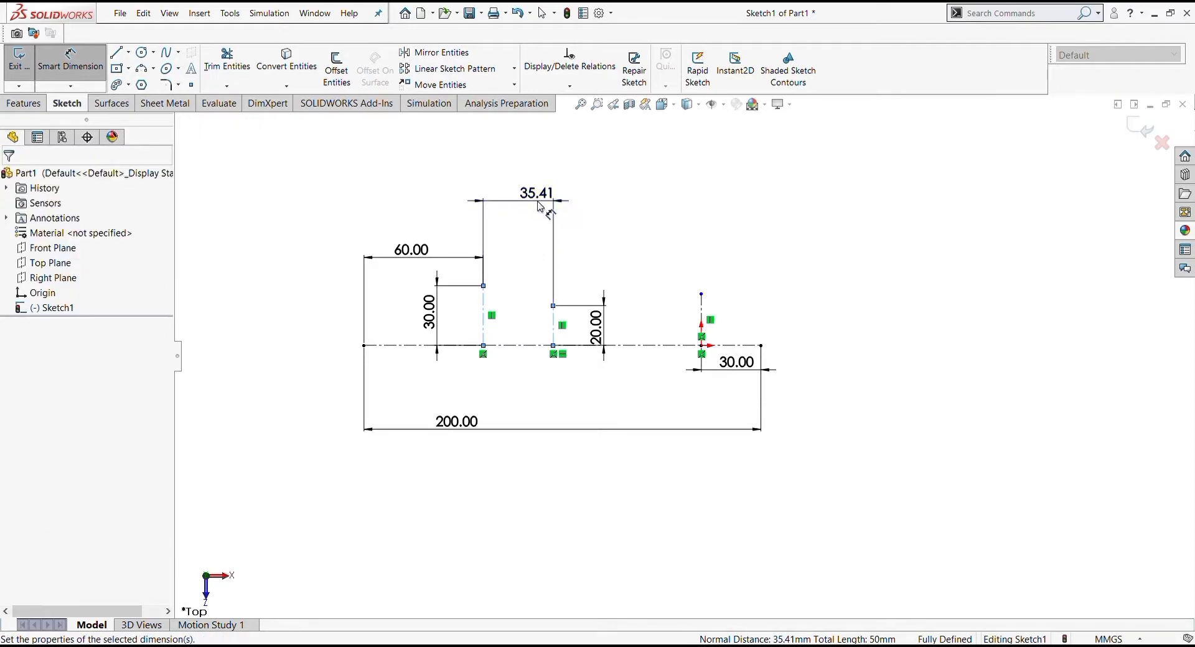
type("40.00mm")
key("Return")
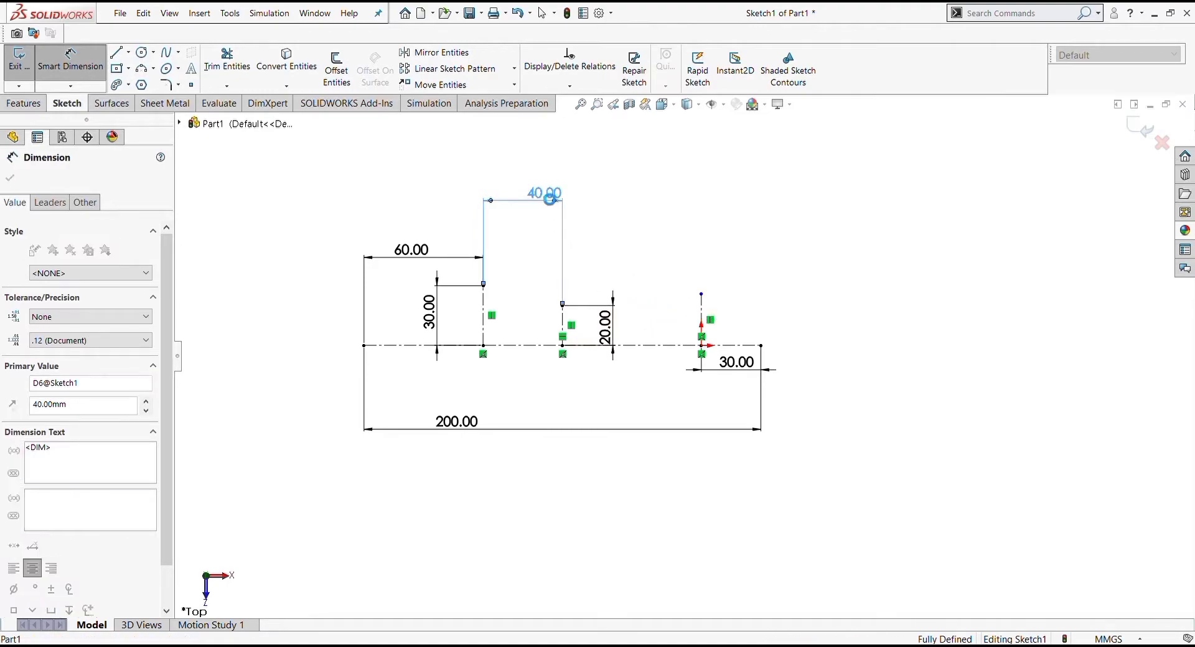
- Change the 40 mm spacing to 60, make the origin centerline 25 mm tall, and set the left offset to 50 mm
double_click(542, 195)
type("60")
key("Return")
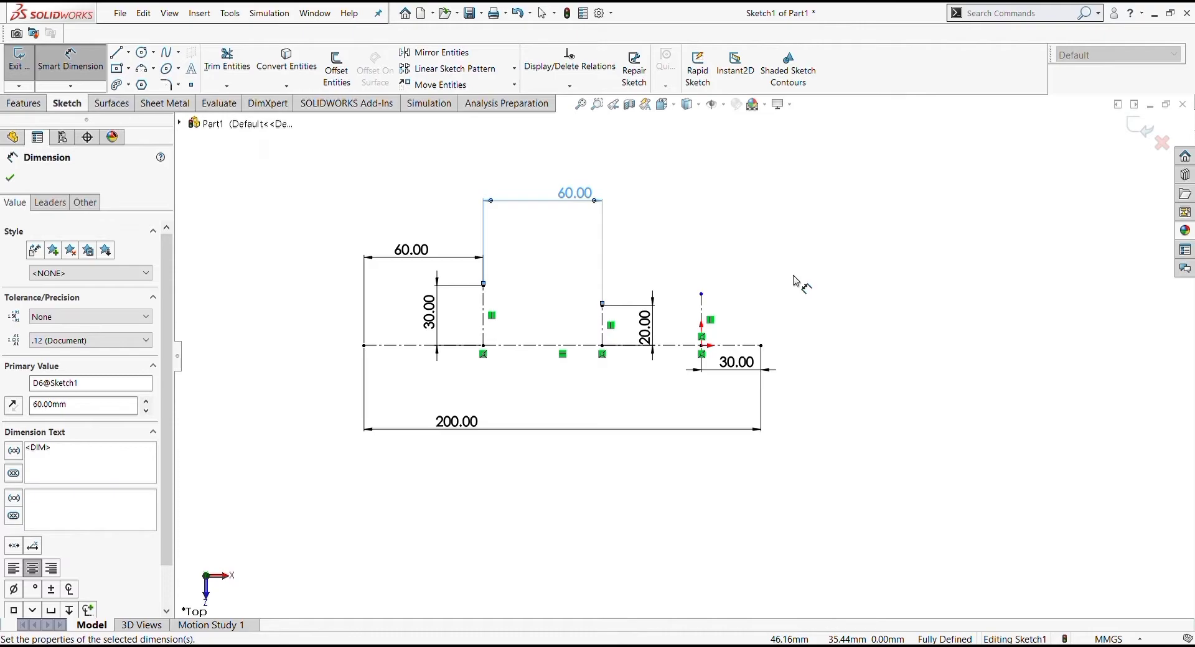
left_click(704, 307)
left_click(772, 328)
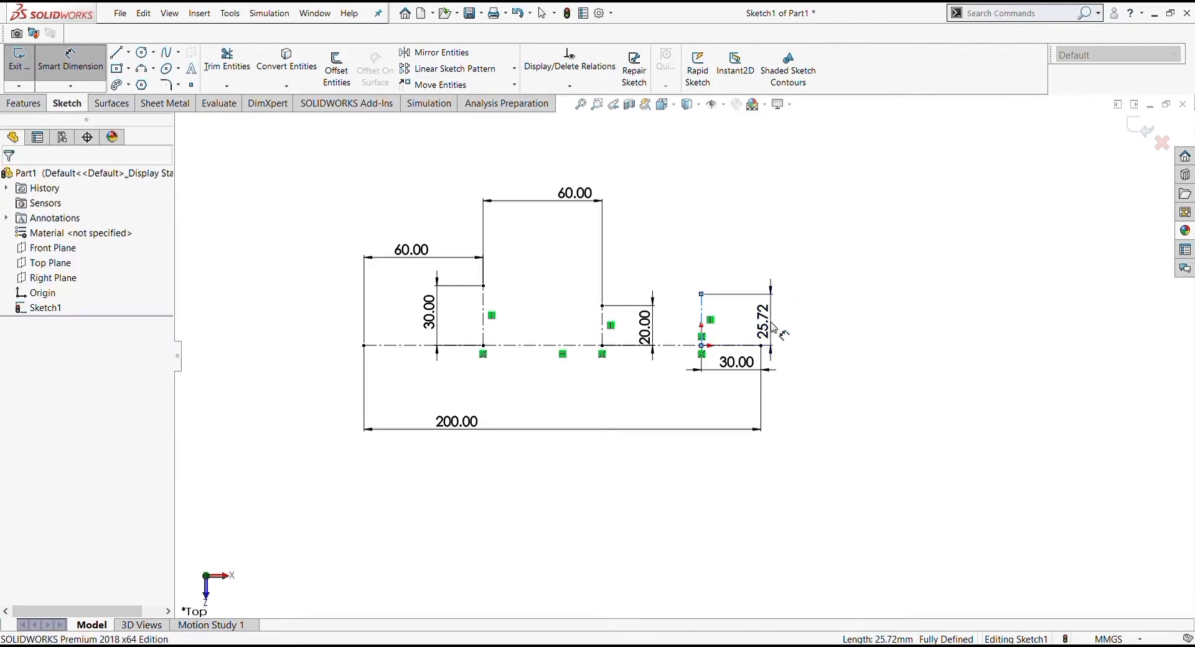
type("25.00mm")
key("Return")
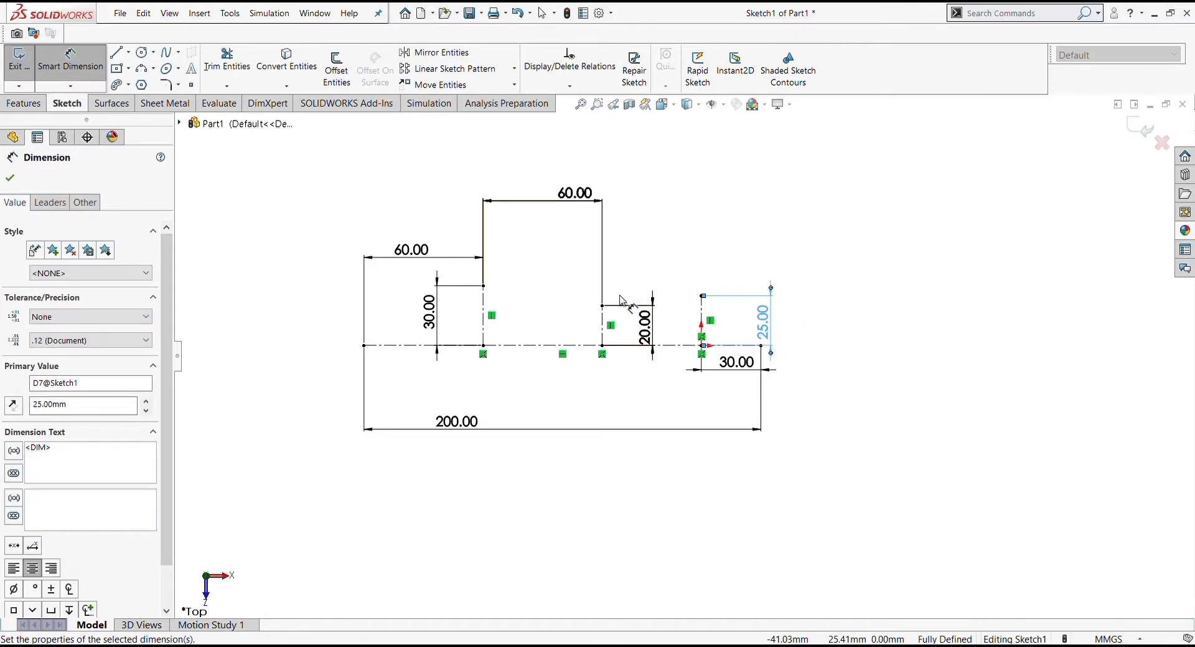
left_click(409, 251)
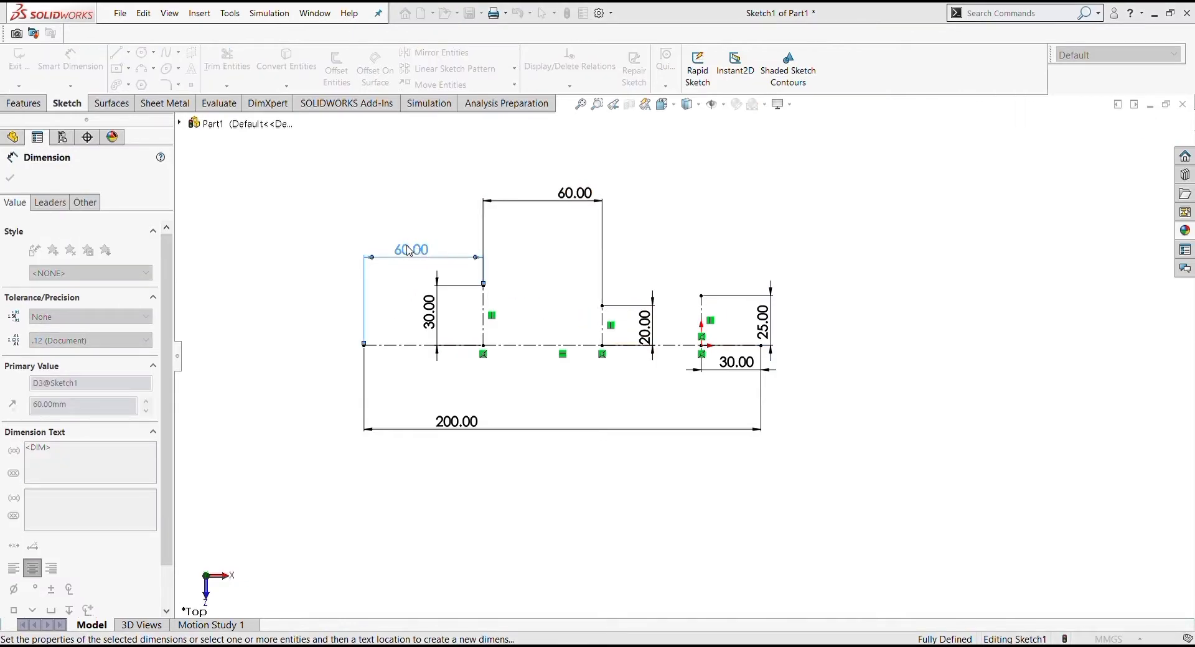
type("50")
key("Return")
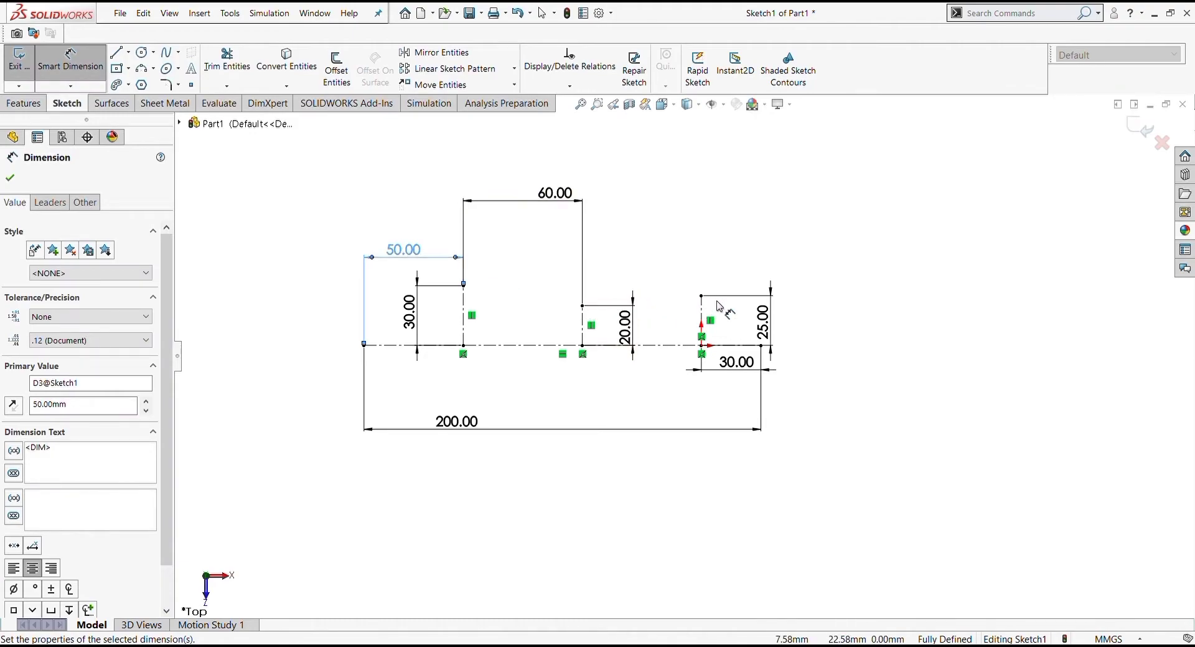
- Draw a spline from the centerline's left end through the three guide-line tops to its right end
left_click(305, 274)
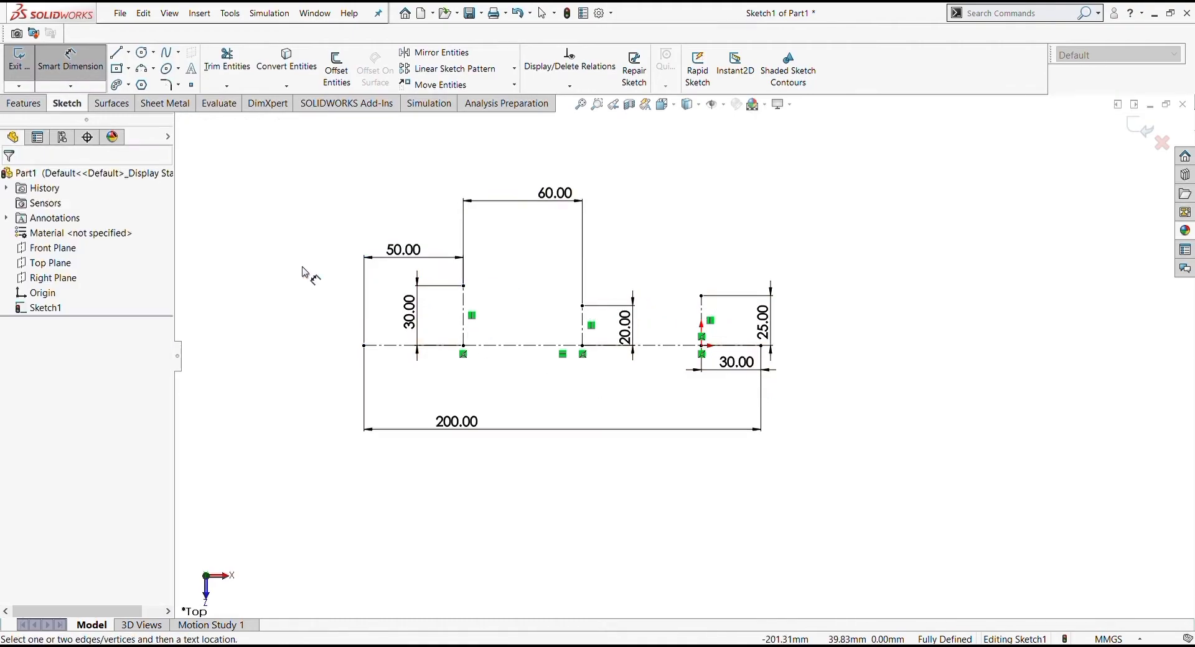
left_click(166, 52)
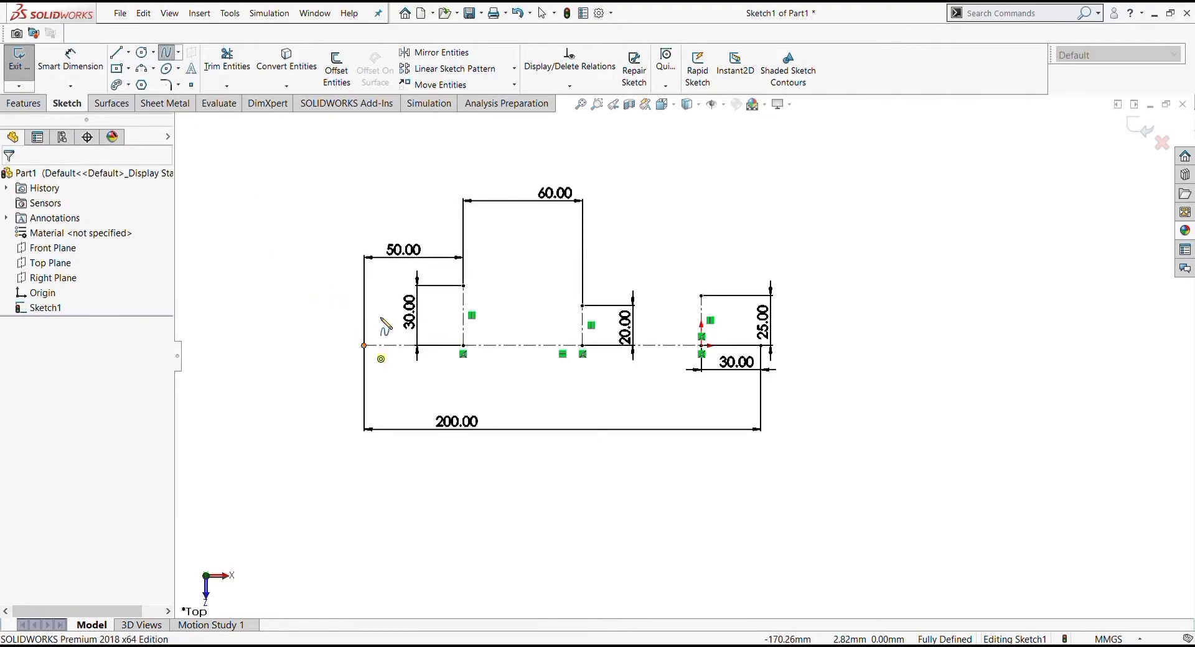
left_click(364, 345)
left_click(463, 285)
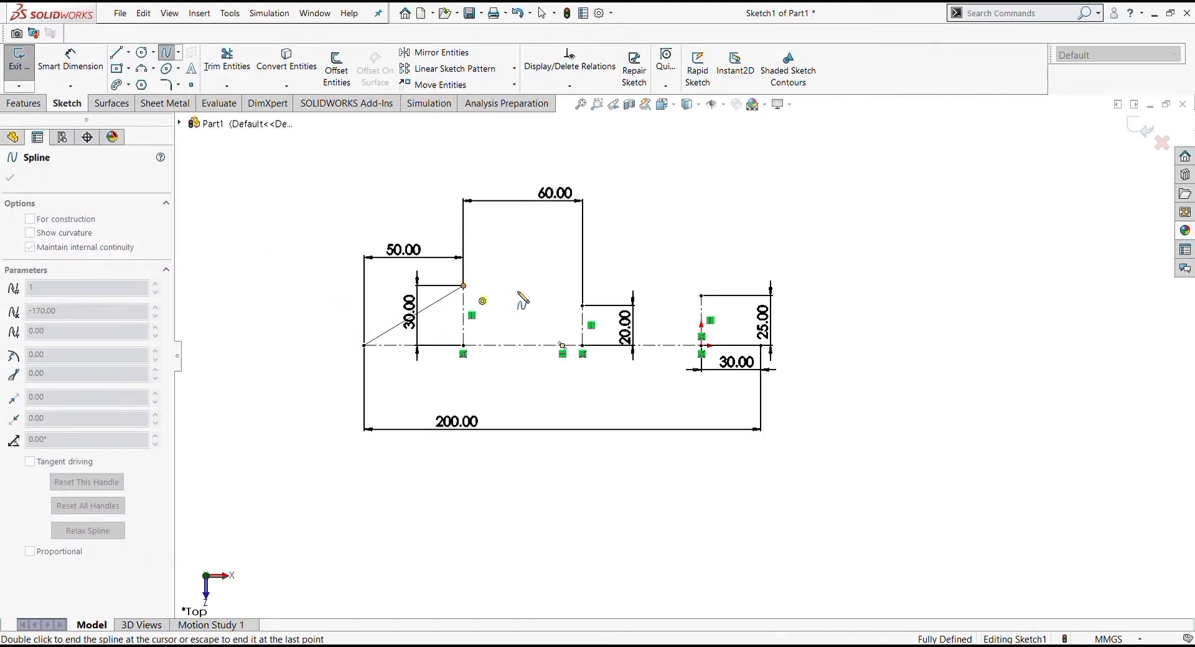
left_click(583, 305)
left_click(701, 296)
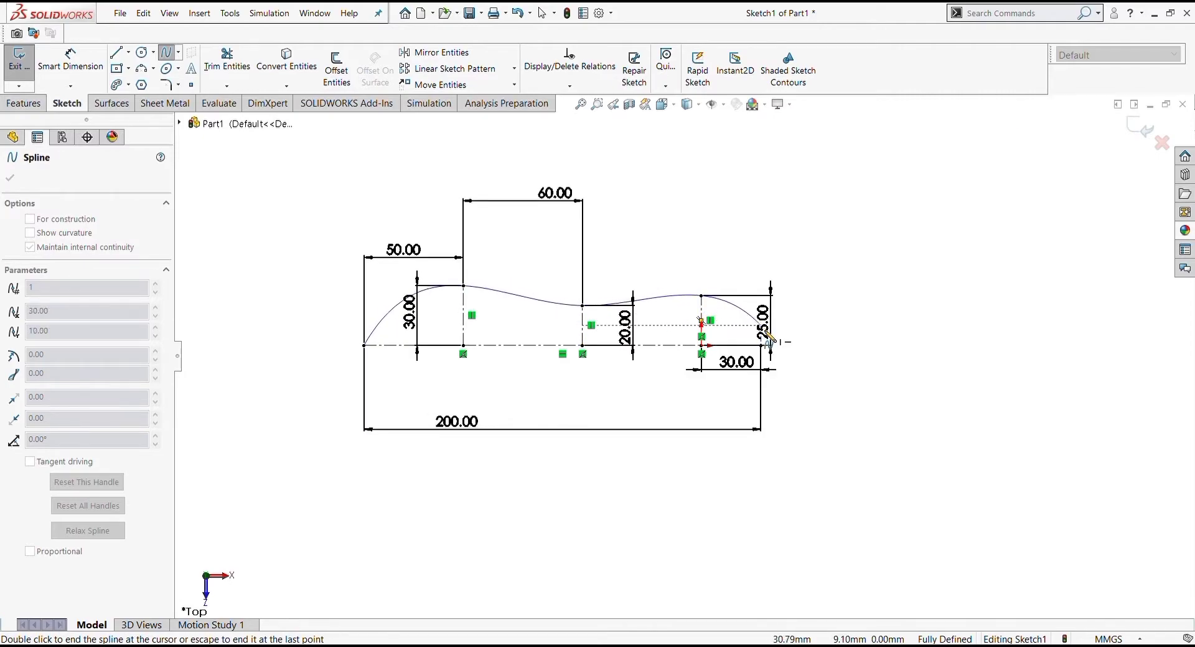
left_click(761, 345)
key("Escape")
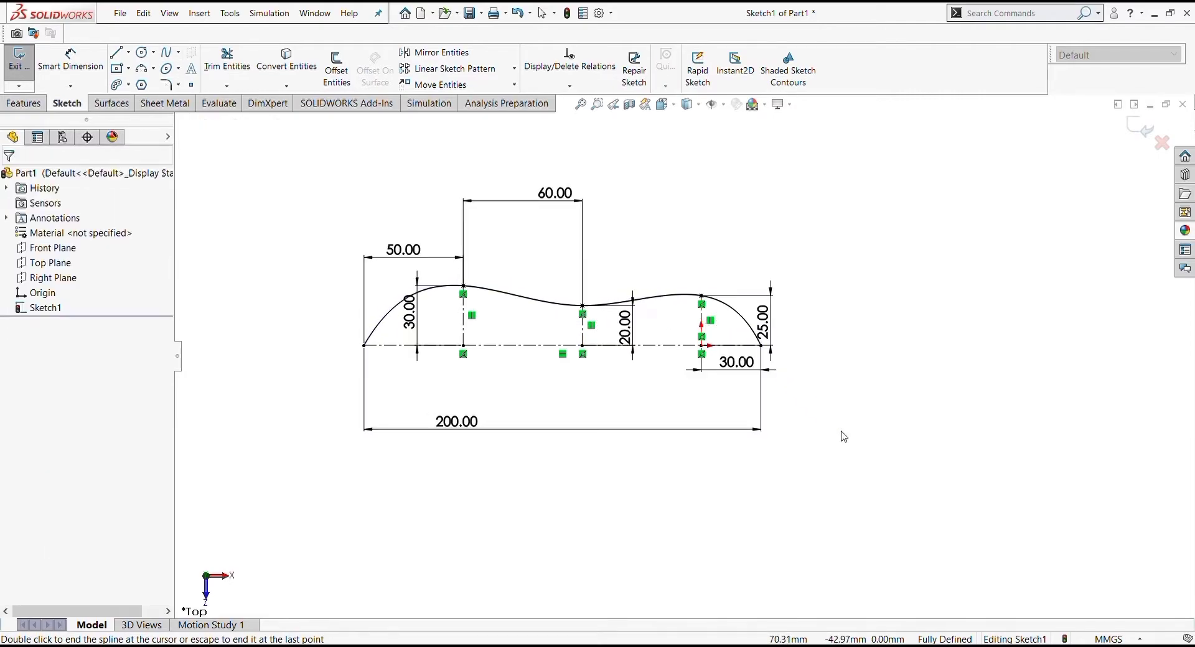
scroll(773, 346, "down", 2)
scroll(747, 339, "down", 2)
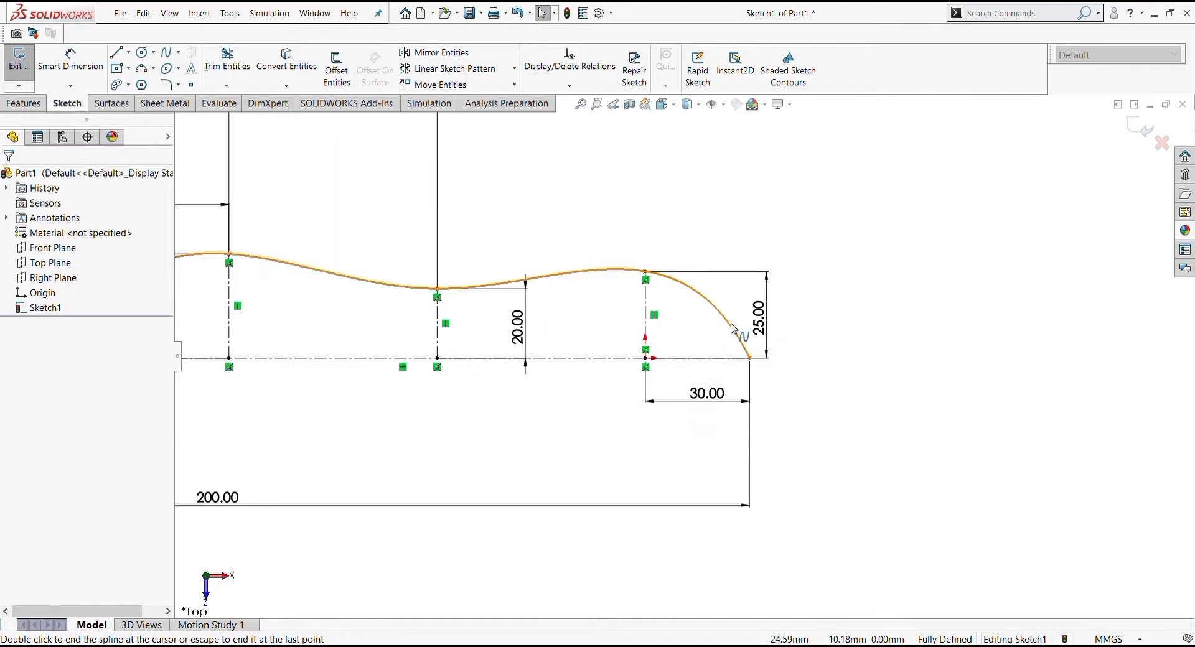
- Tilt the spline's right-end tangent downward and level the tangents at its start and second point
left_click(725, 339)
mouse_move(744, 336)
left_mouse_down()
mouse_move(753, 328)
mouse_move(749, 353)
left_mouse_up()
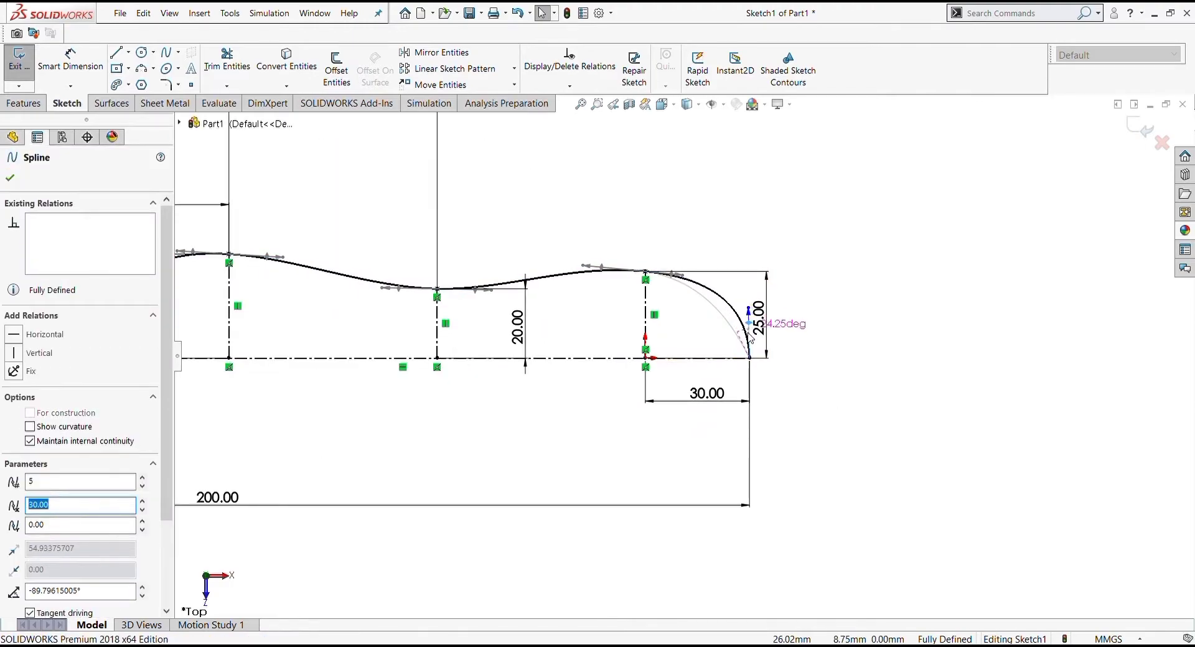
left_click(864, 453)
scroll(684, 364, "up", 3)
left_click(354, 333)
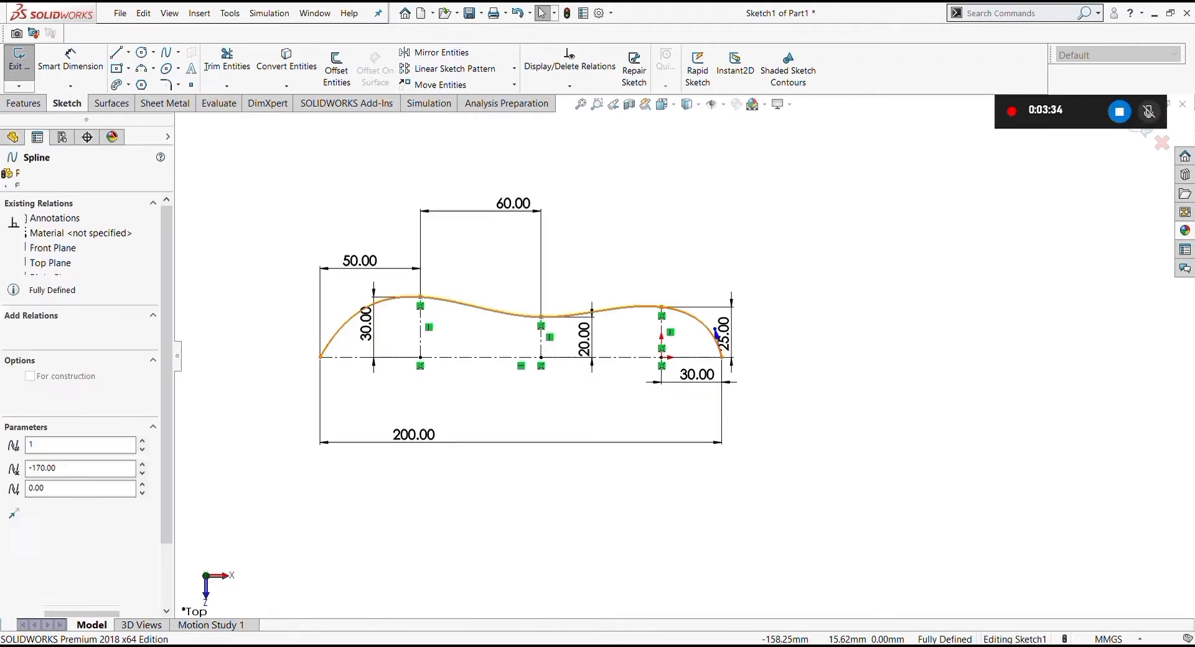
mouse_move(344, 336)
left_mouse_down()
mouse_move(330, 321)
mouse_move(332, 346)
left_mouse_up()
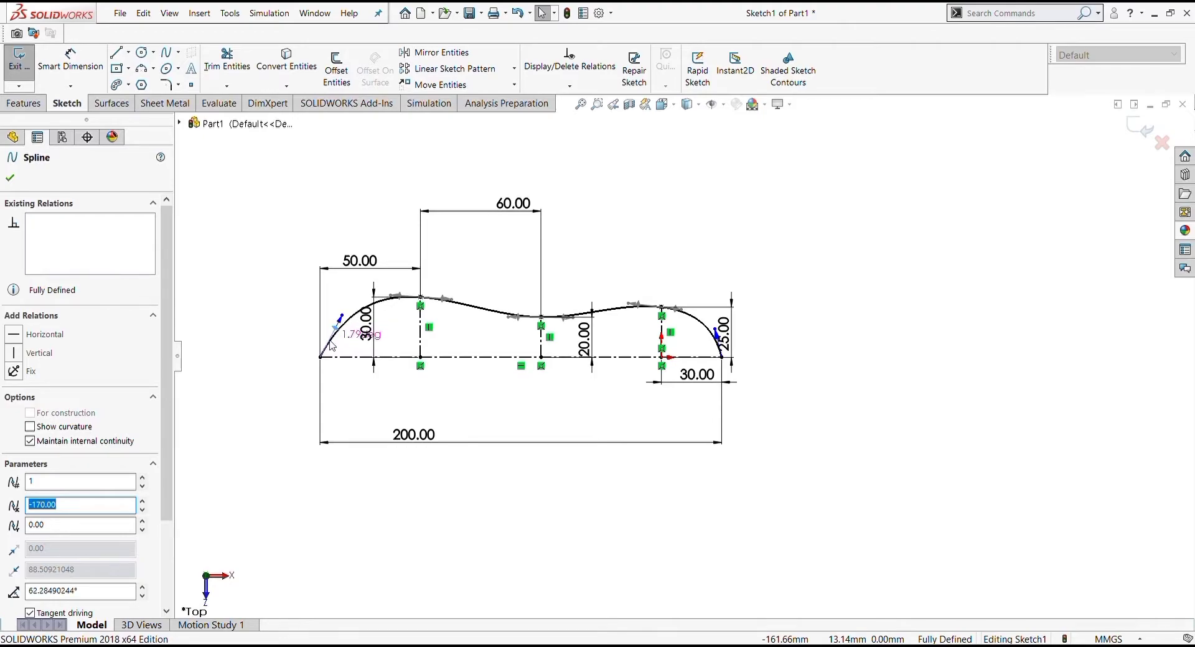
left_click(414, 434)
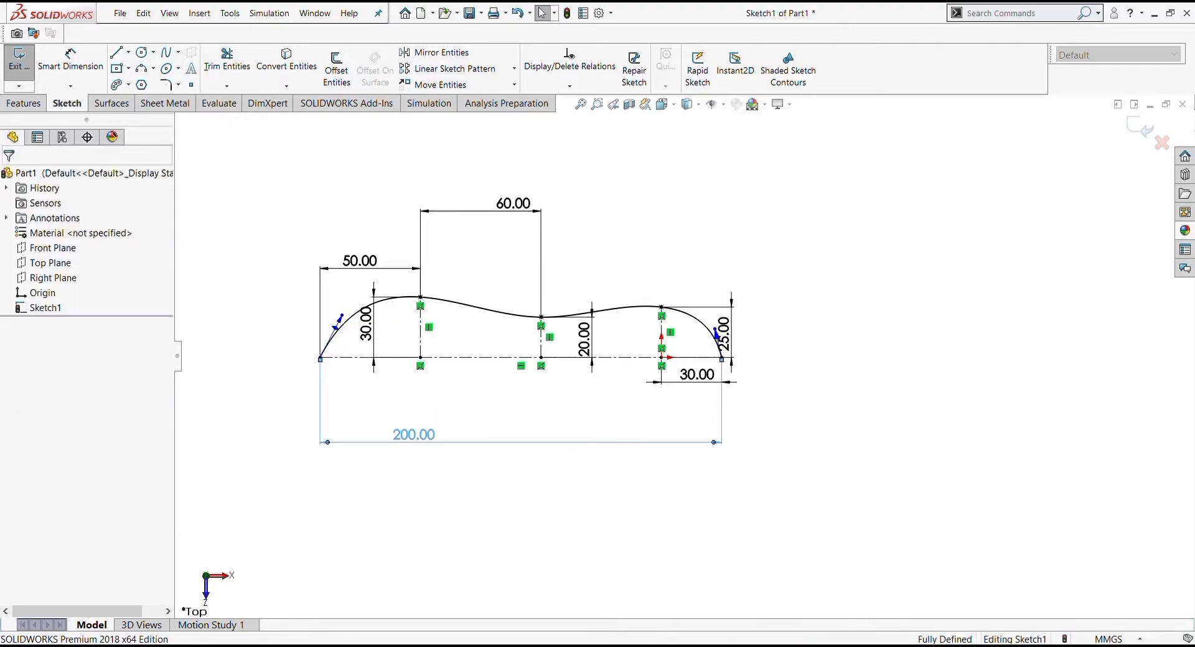
left_click(435, 298)
left_click_drag(412, 302, 404, 304)
key("Escape")
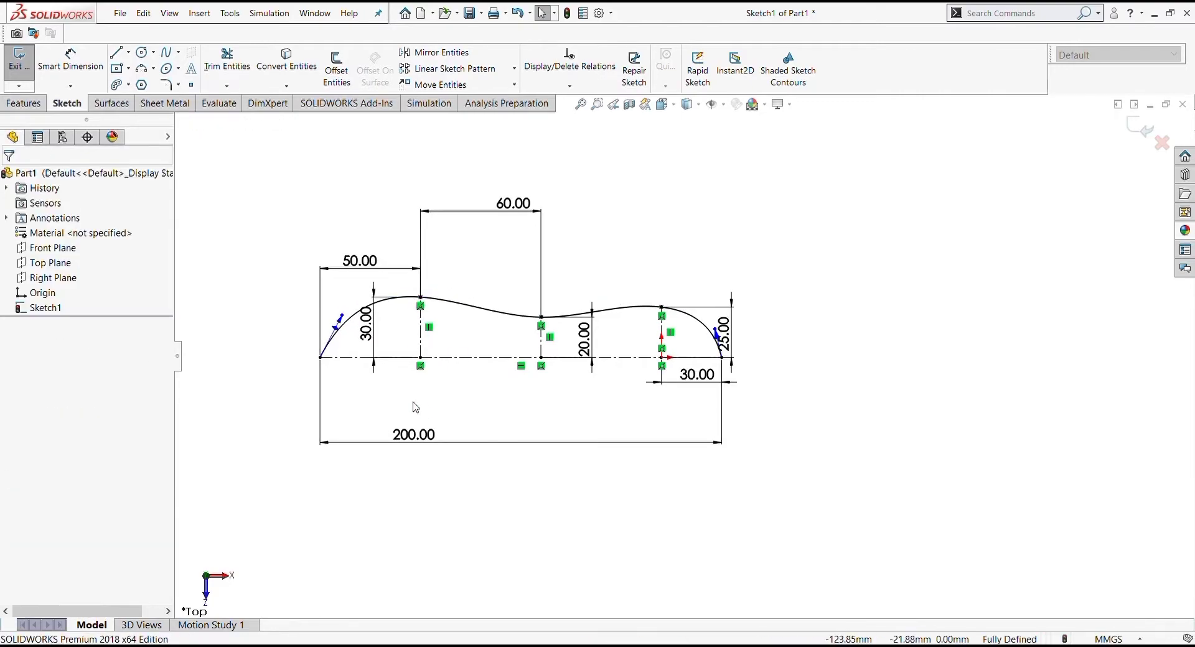
left_click(399, 299)
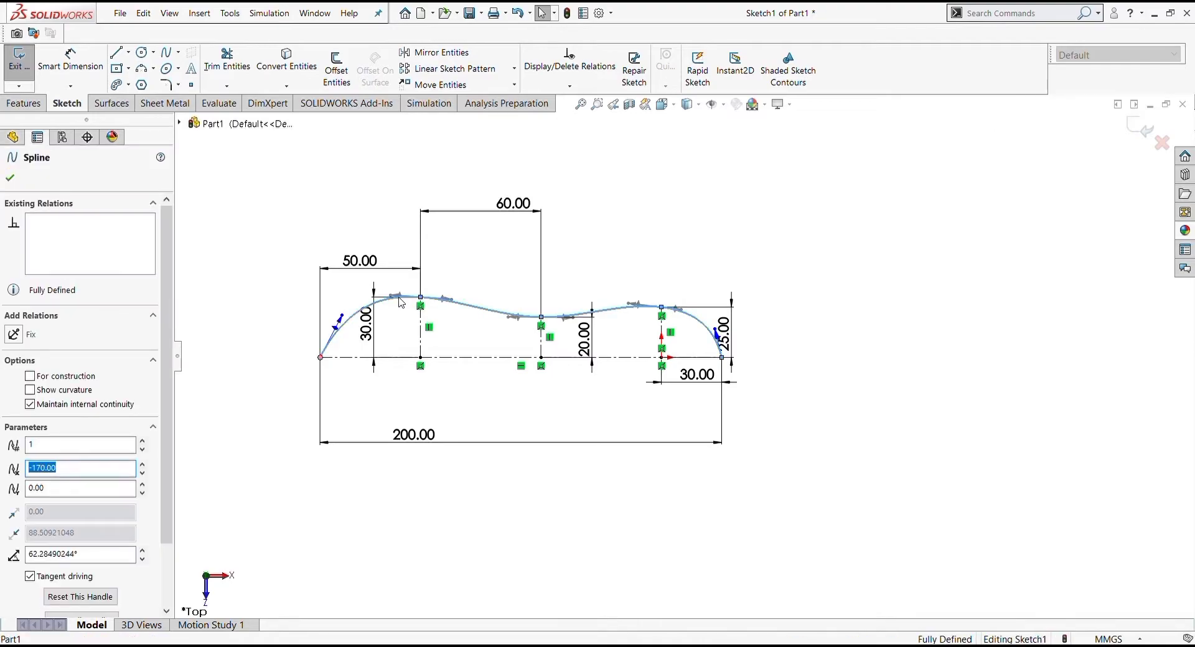
left_click_drag(401, 299, 407, 303)
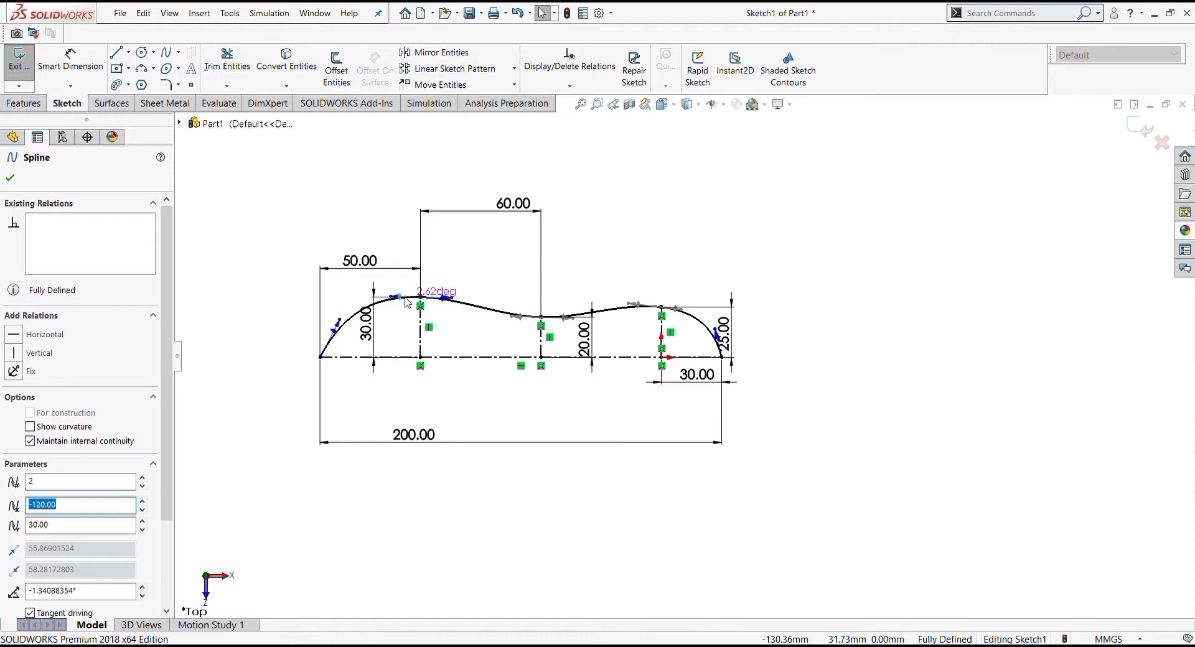
left_click(427, 458)
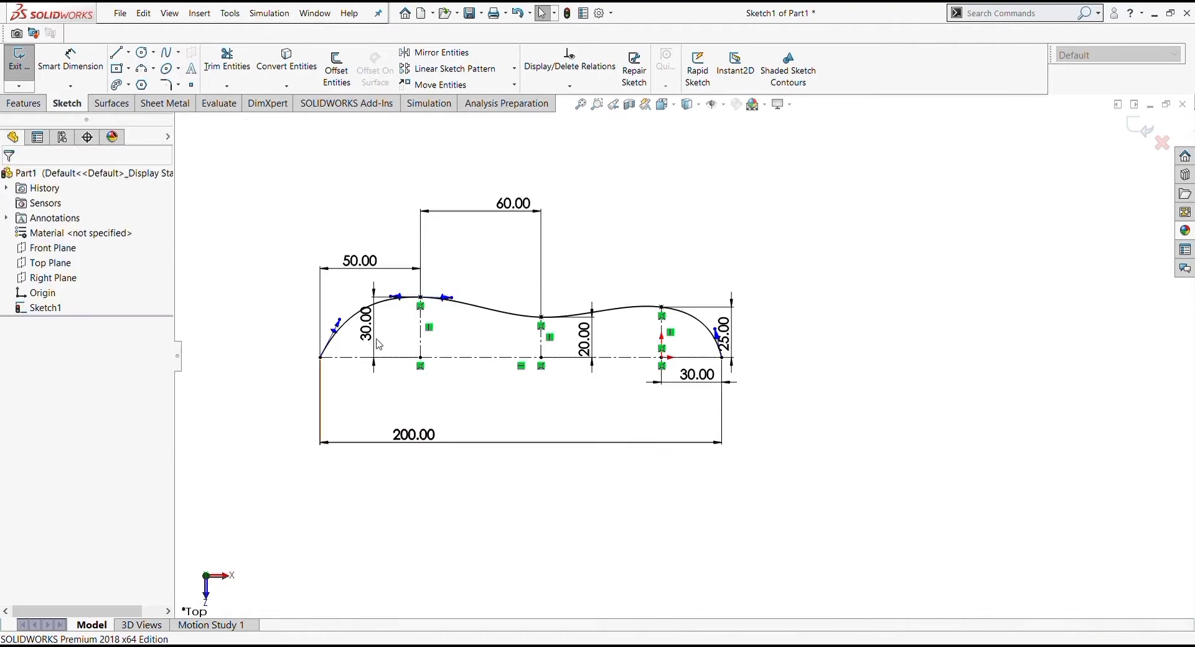
- Change the left offset dimension from 50 back to 60 mm
left_click(359, 260)
type("60")
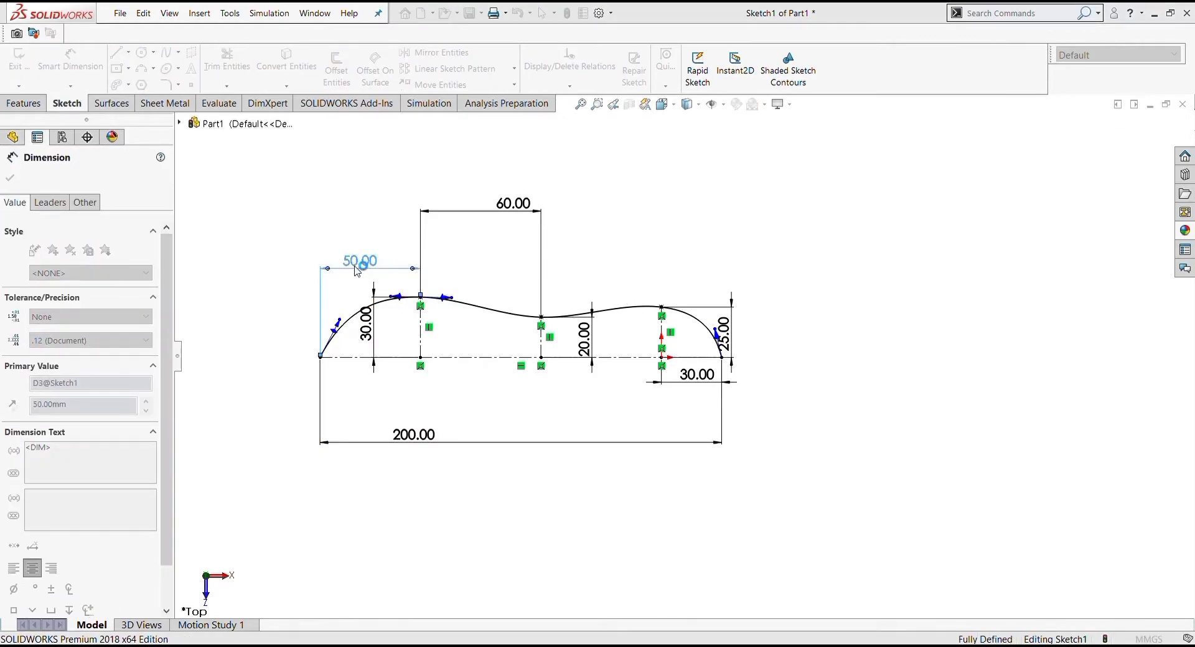
key("Return")
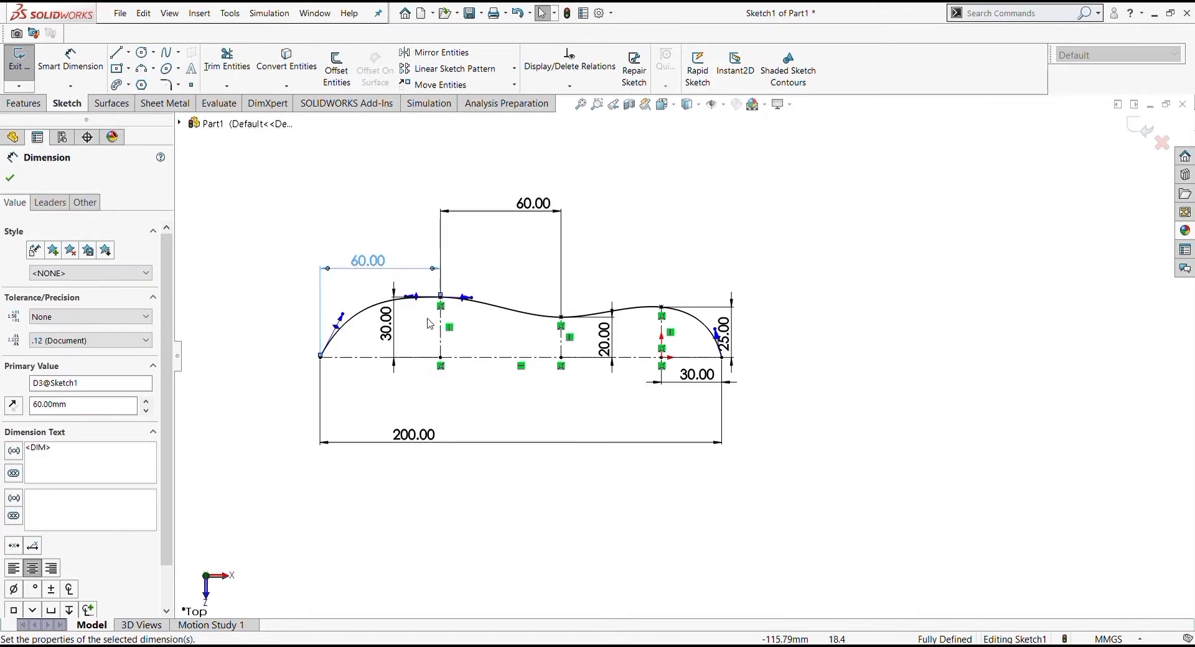
- Reshape the spline's start and second-point tangents into a smooth heel curve
left_click_drag(413, 299, 406, 301)
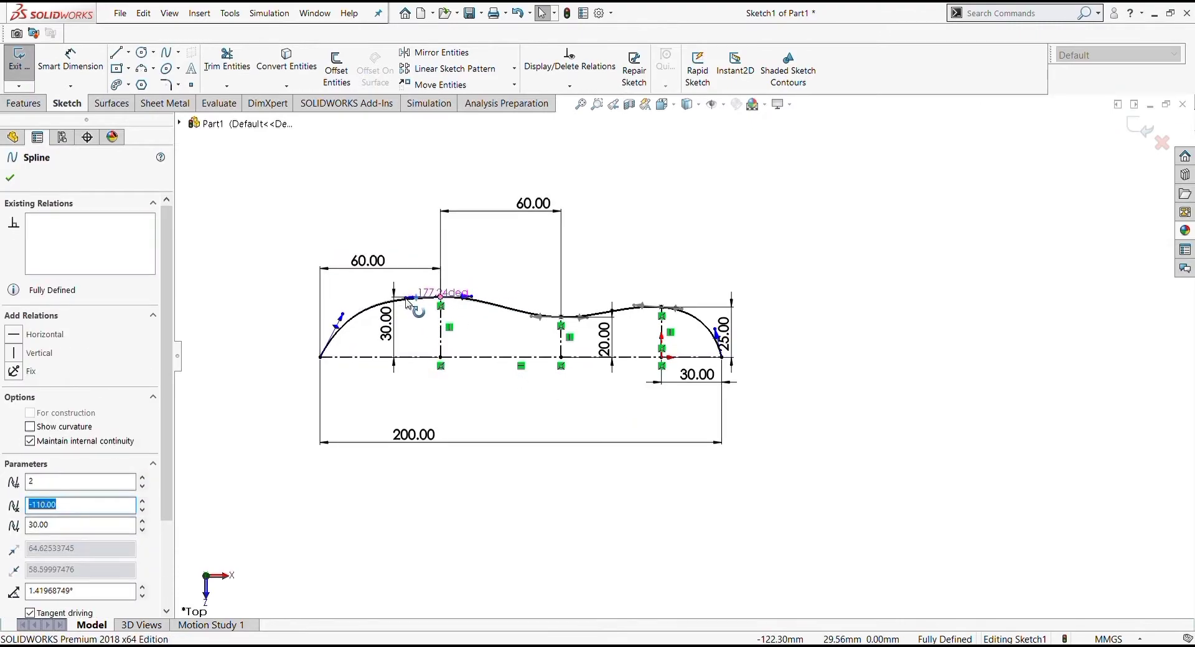
left_click(395, 519)
mouse_move(341, 316)
left_mouse_down()
mouse_move(326, 356)
mouse_move(321, 346)
left_mouse_up()
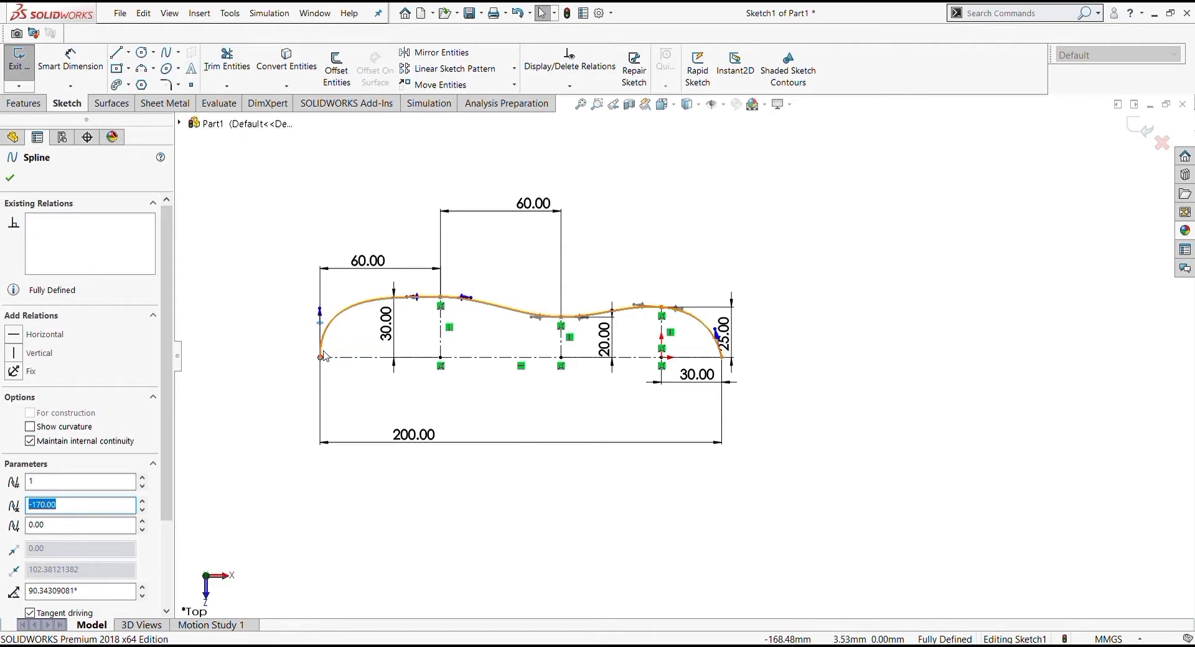
left_click(393, 529)
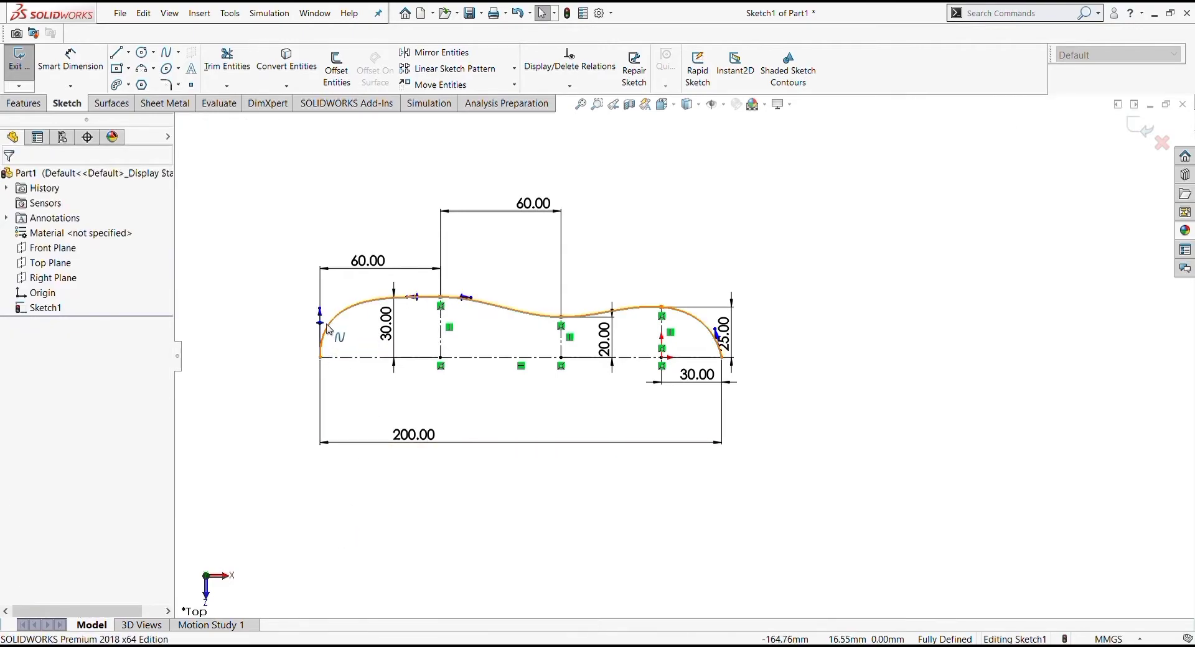
left_click_drag(328, 328, 344, 330)
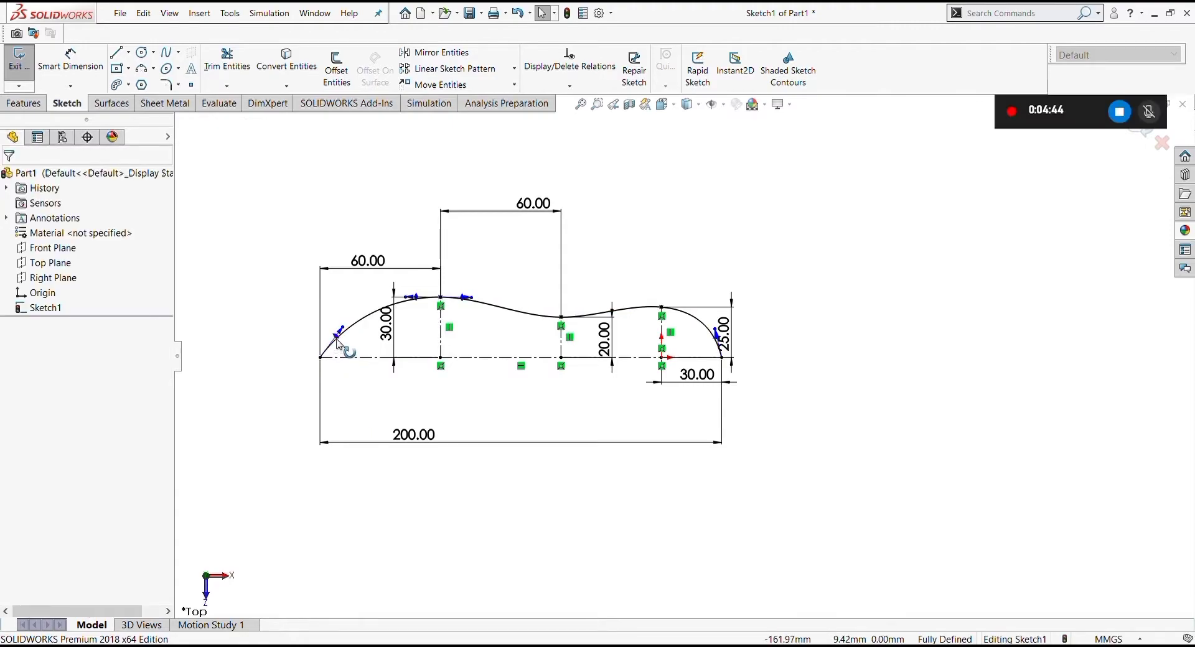
left_click_drag(340, 328, 331, 354)
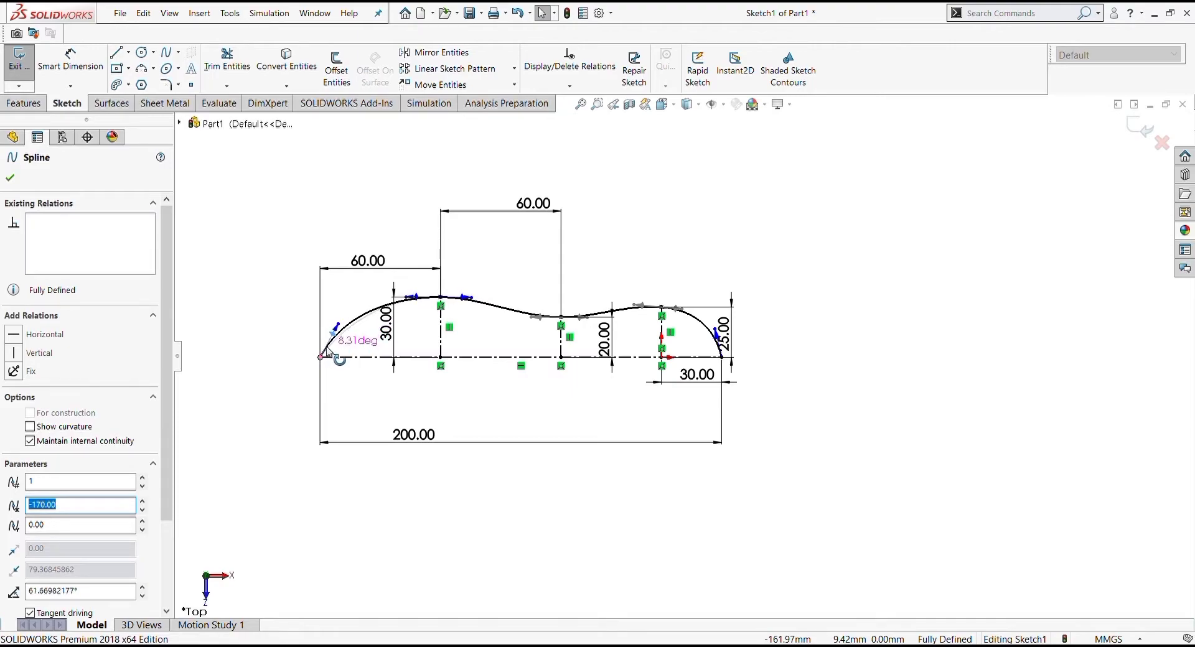
left_click(445, 393)
left_click_drag(417, 304, 404, 299)
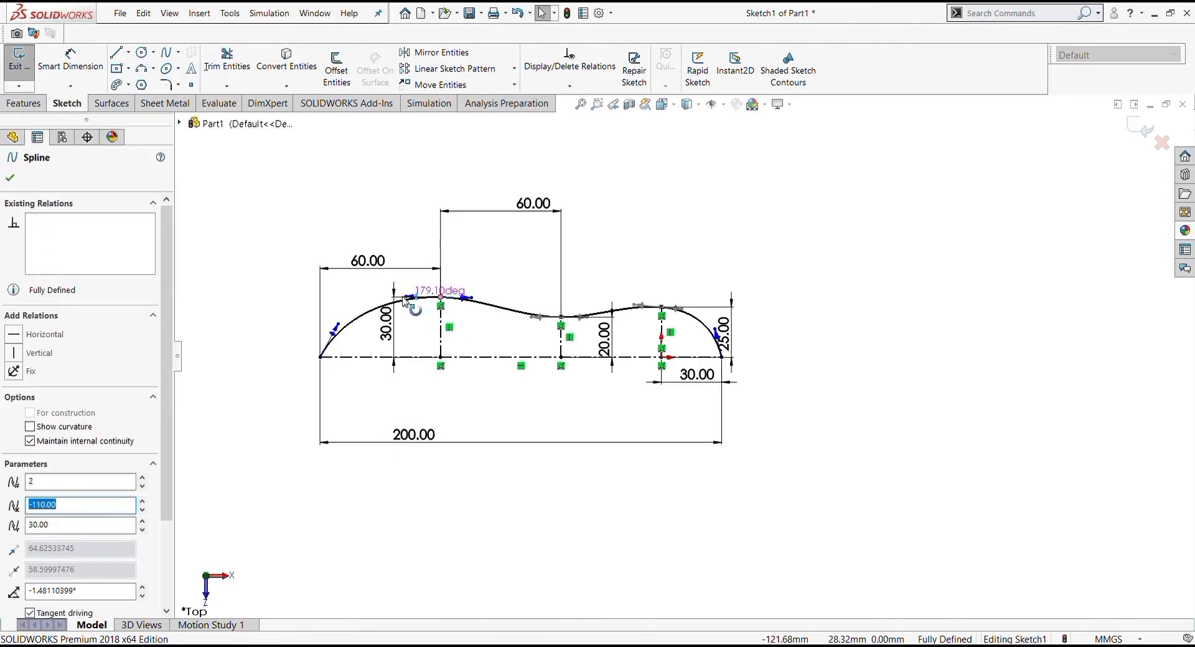
left_click(599, 510)
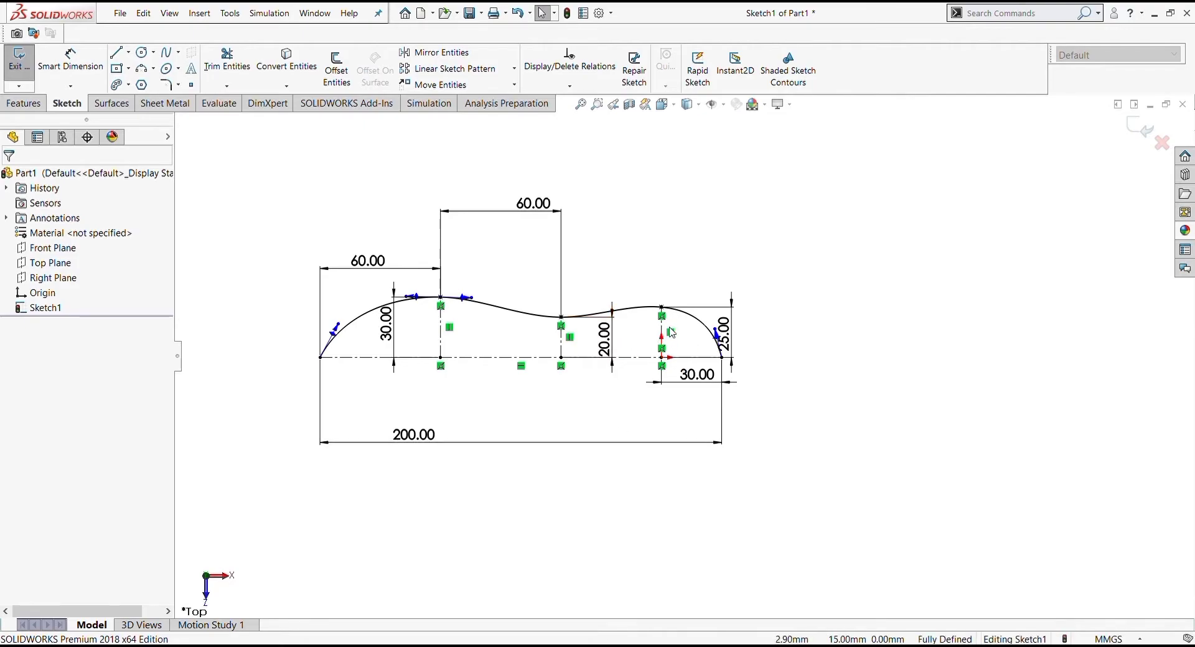
scroll(672, 320, "down", 2)
scroll(665, 336, "down", 2)
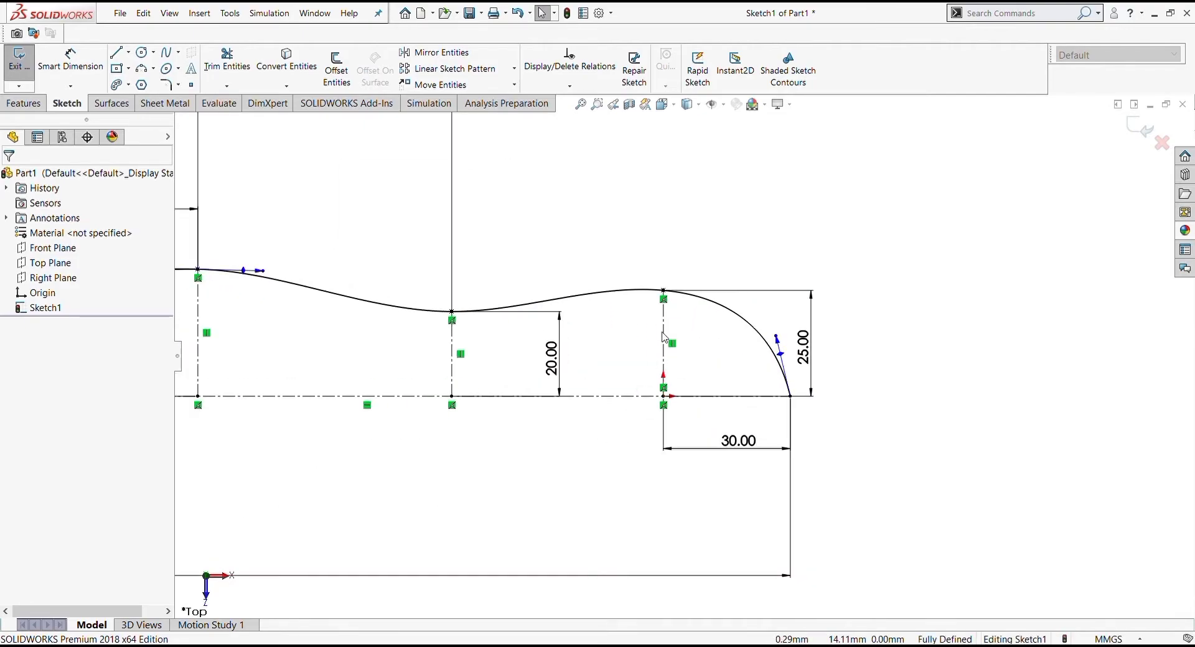
left_click(664, 291)
left_click(925, 367)
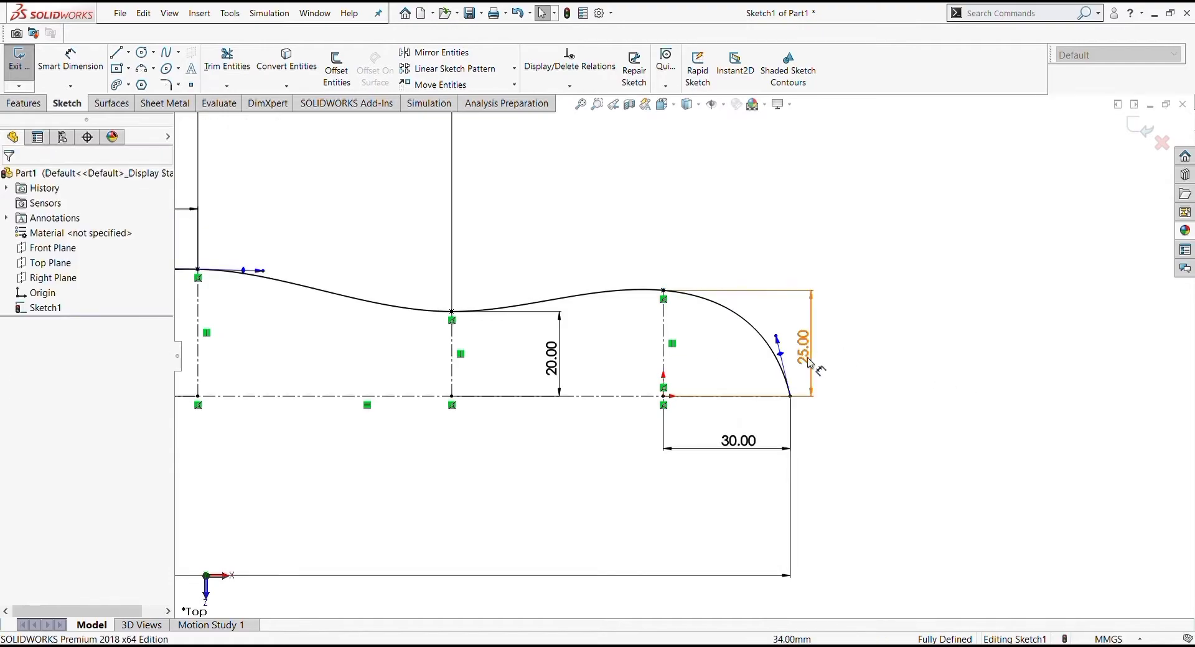
scroll(809, 364, "up", 3)
left_click(66, 68)
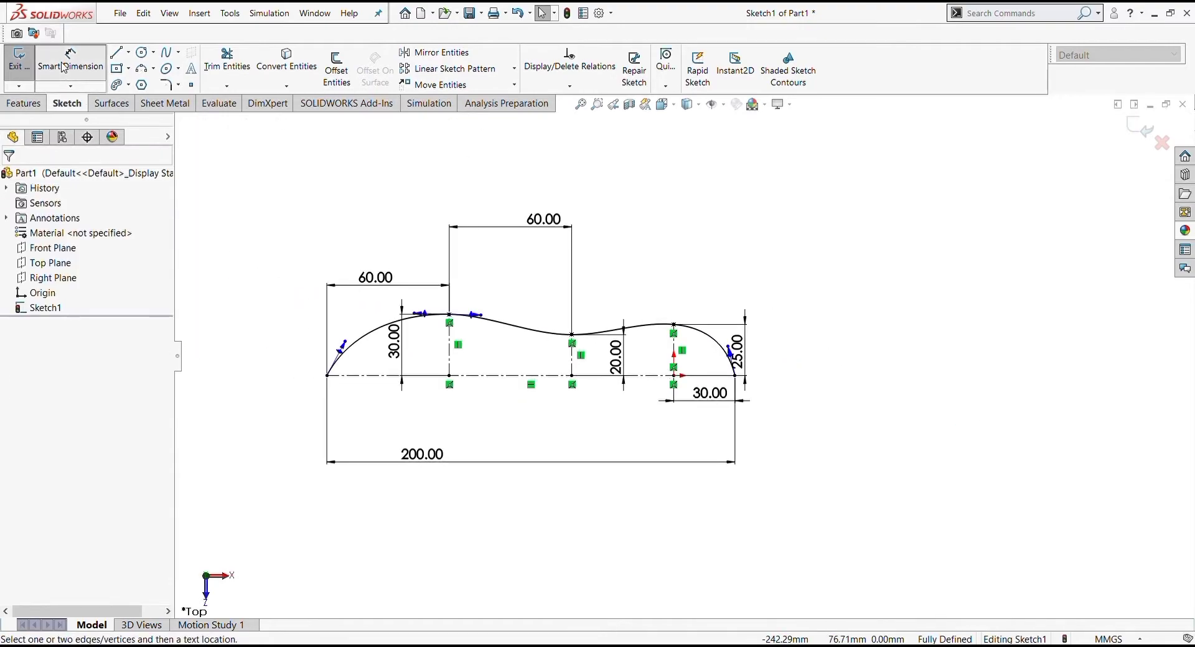
scroll(654, 339, "down", 2)
left_click(687, 351)
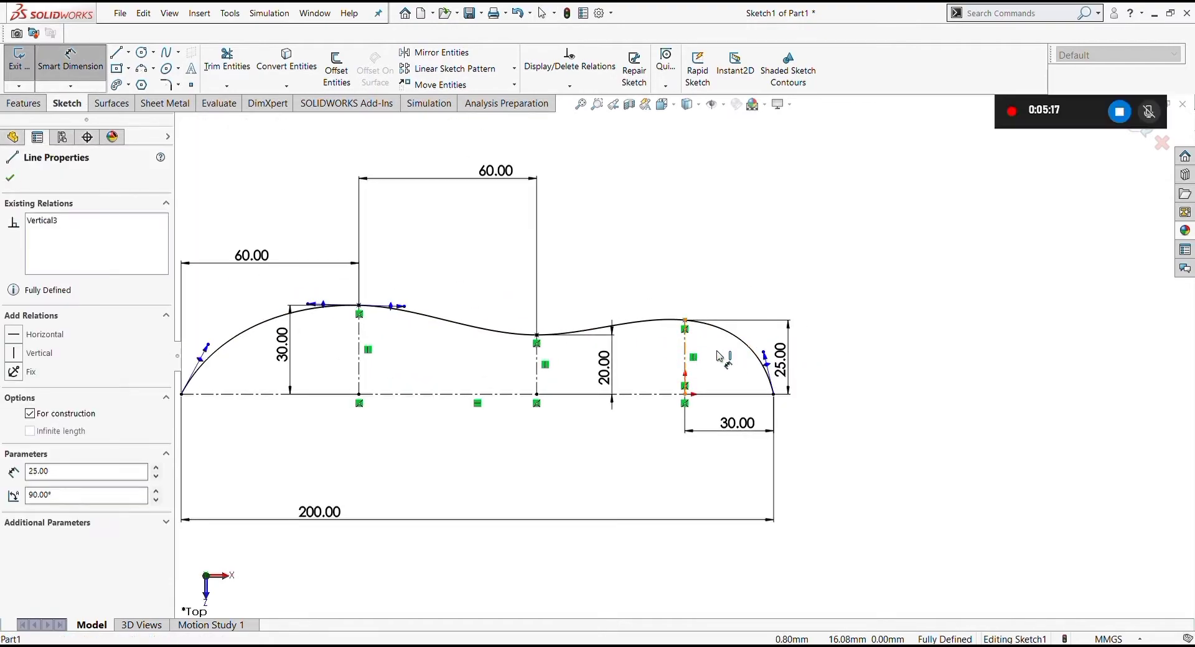
left_click(721, 361)
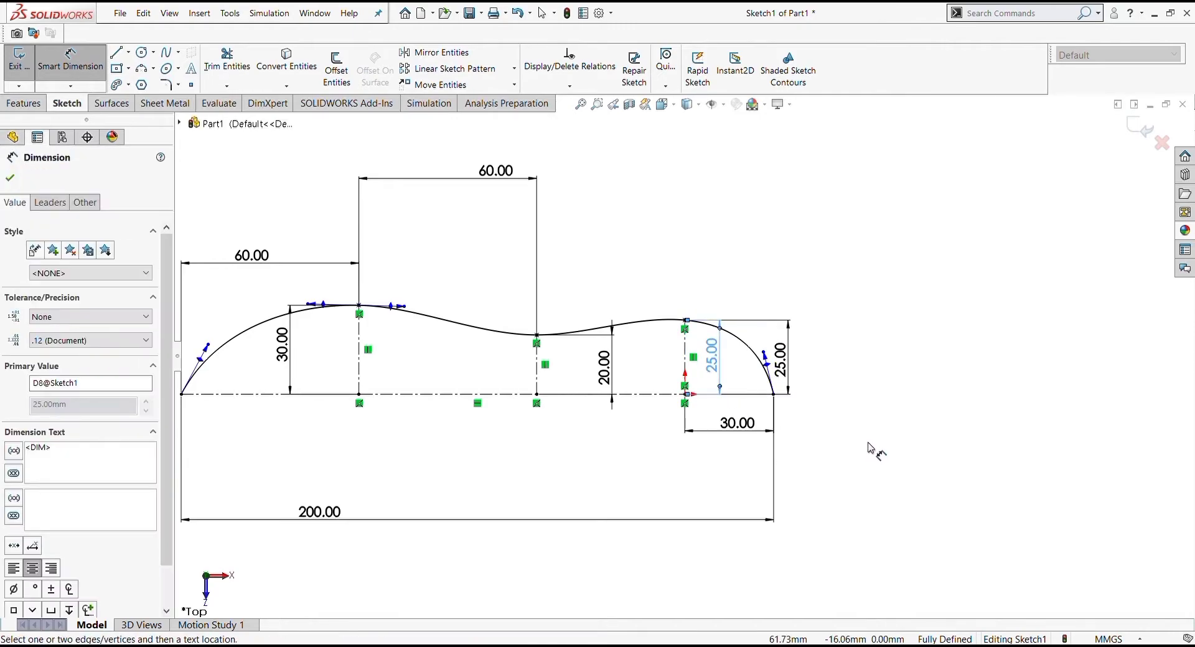
left_click(908, 394)
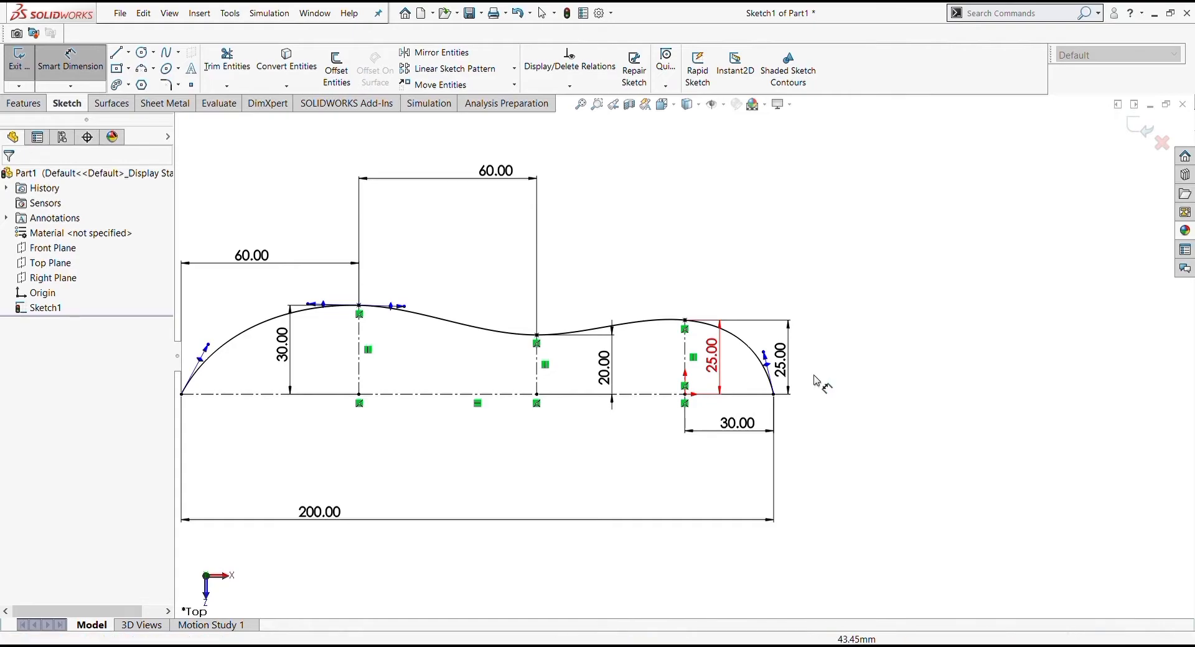
key("ctrl+z")
scroll(684, 358, "up", 3)
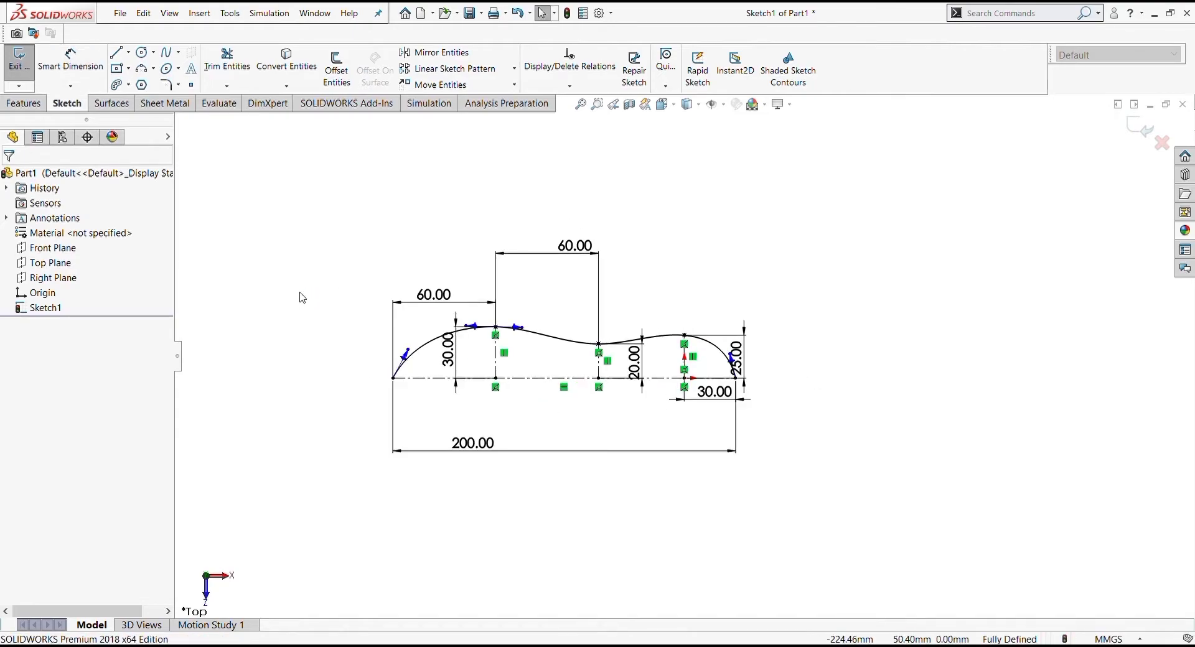
left_click(25, 103)
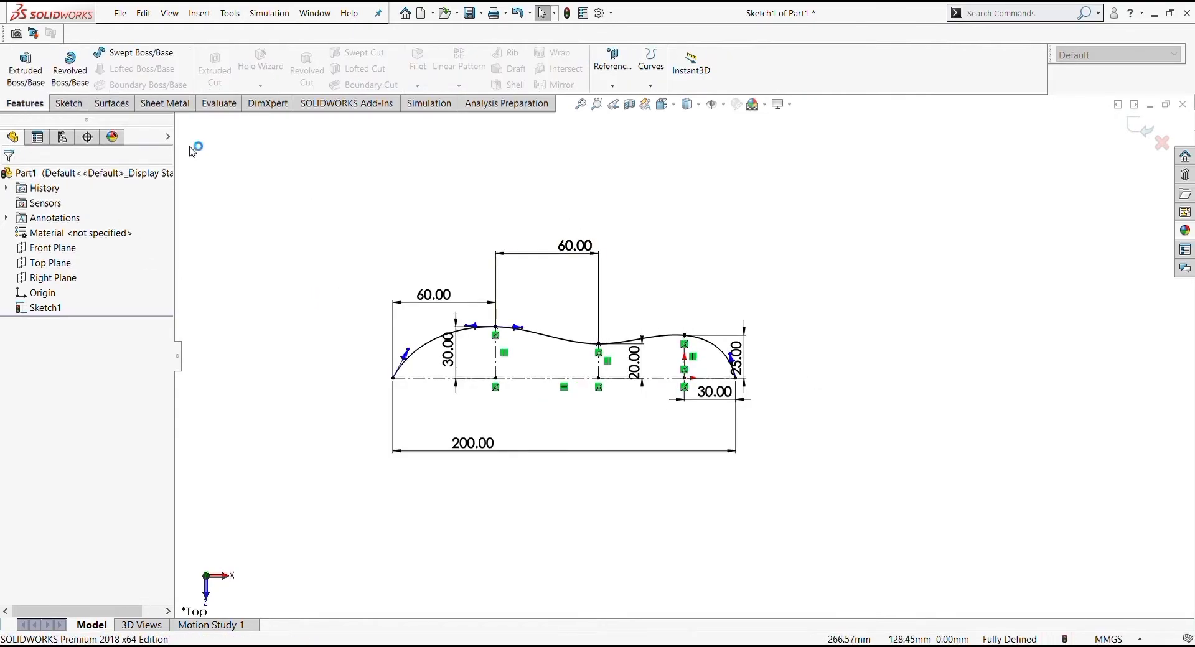
- Mirror Spline1 about the horizontal centerline Line1, then adjust the heel-end tangent
left_click(68, 104)
left_click(434, 52)
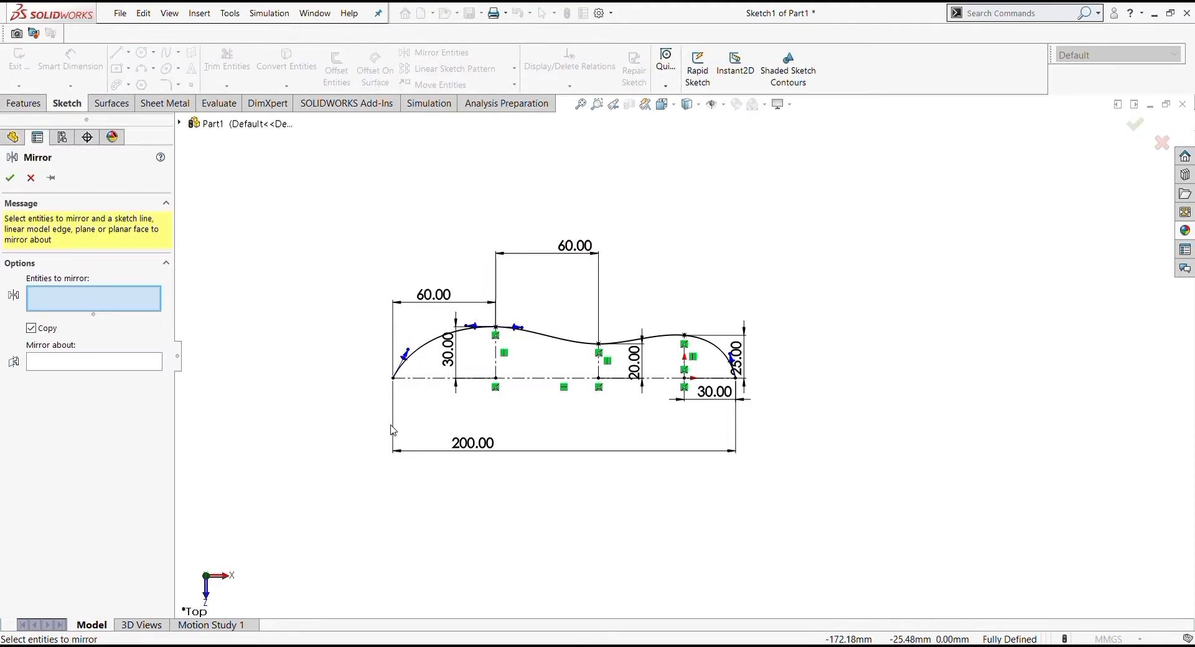
left_click(404, 362)
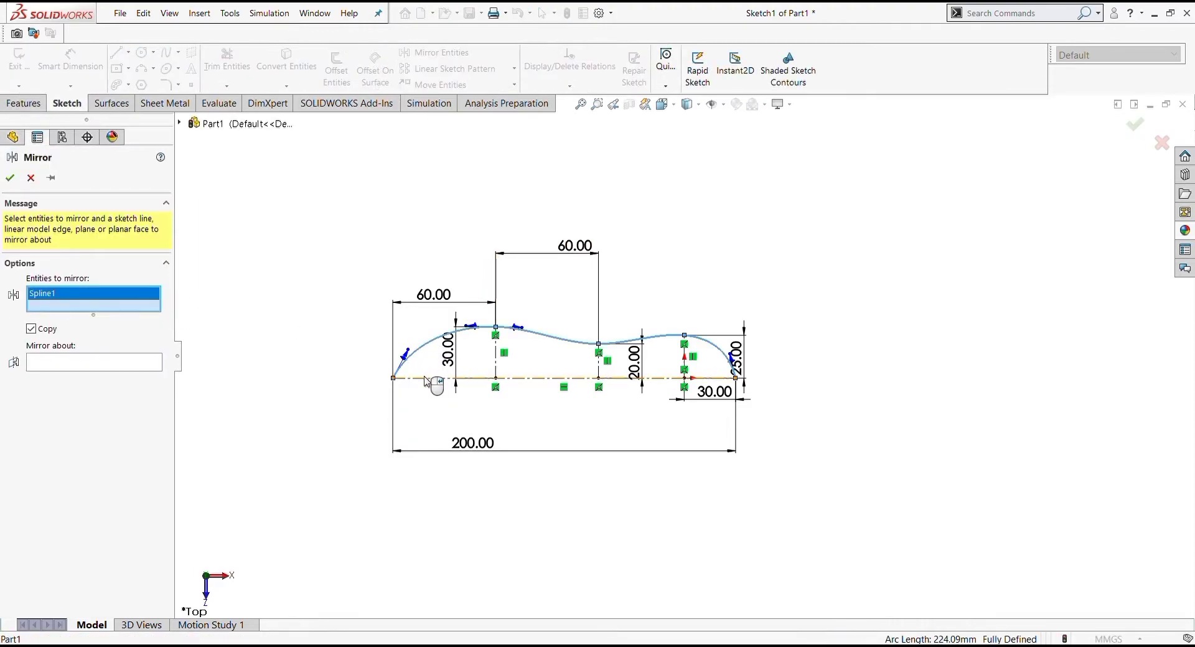
left_click(161, 367)
left_click(437, 379)
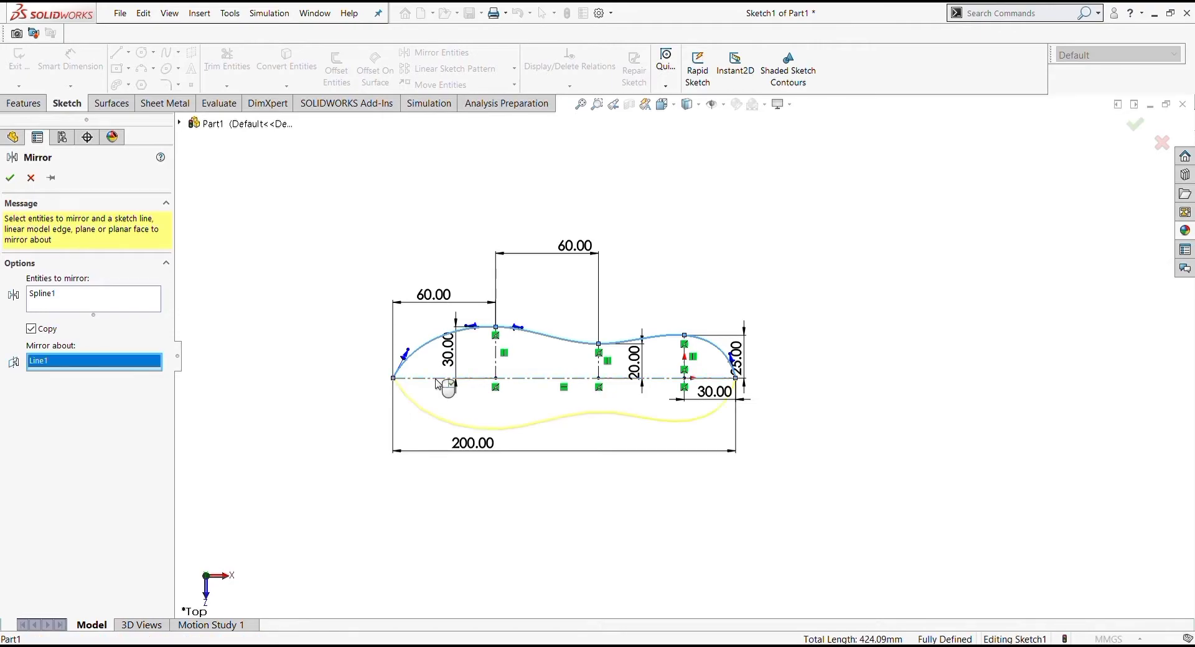
scroll(501, 391, "down", 2)
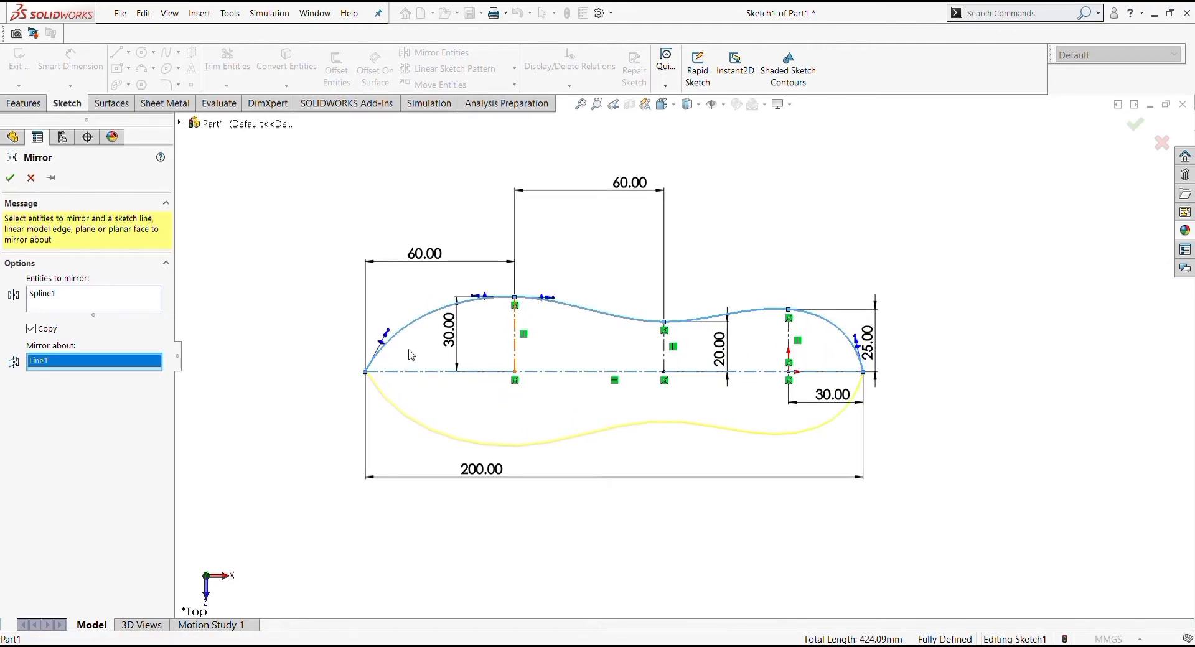
left_click(9, 179)
mouse_move(386, 333)
left_mouse_down()
mouse_move(358, 325)
mouse_move(369, 331)
left_mouse_up()
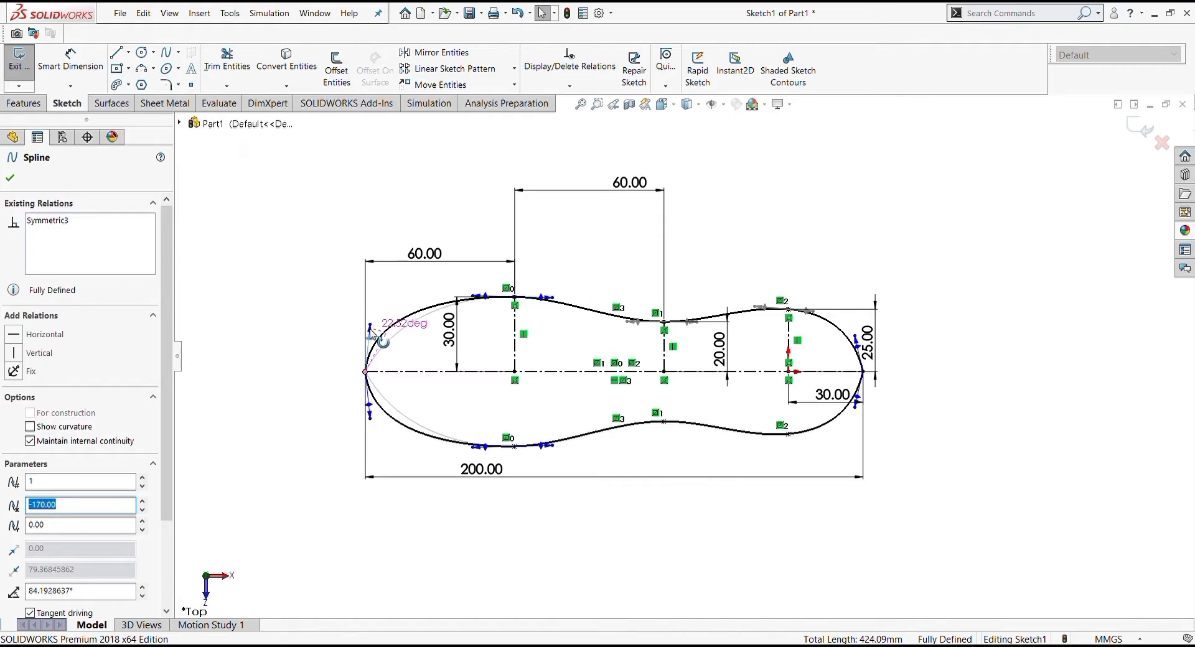
- Reshape the upper spline's tangent at its peak and the lower spline's tangent at the toe
left_click(453, 379)
scroll(683, 355, "up", 3)
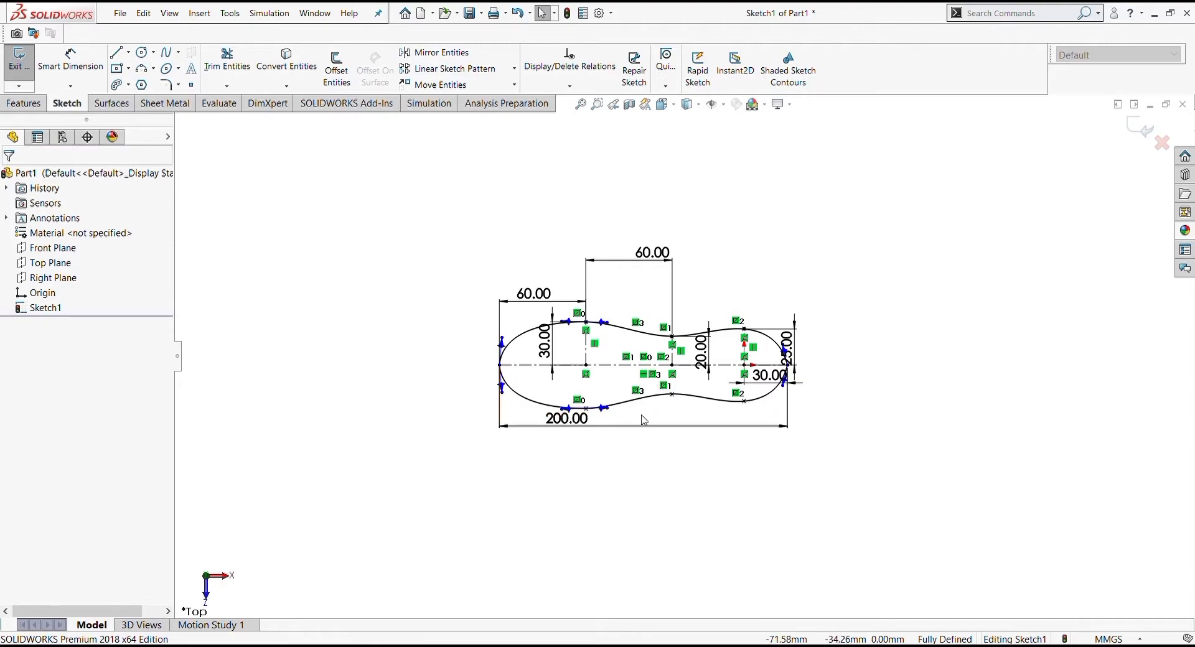
scroll(630, 390, "down", 3)
left_click_drag(598, 293, 603, 296)
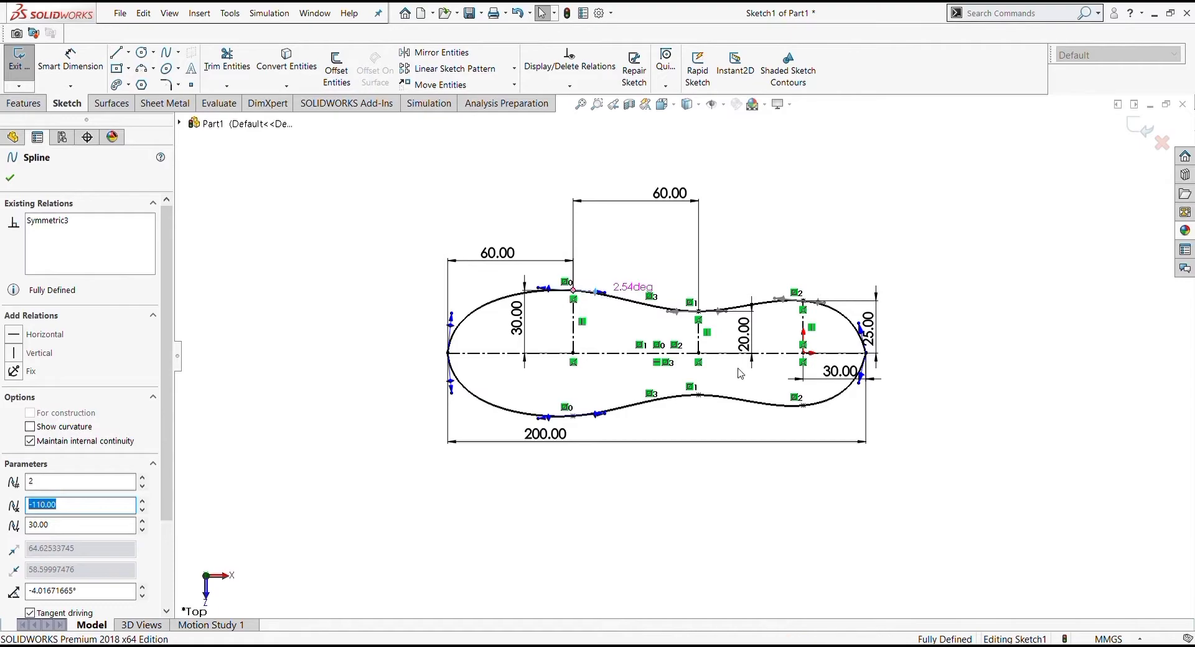
left_click(942, 434)
left_click_drag(864, 381, 863, 386)
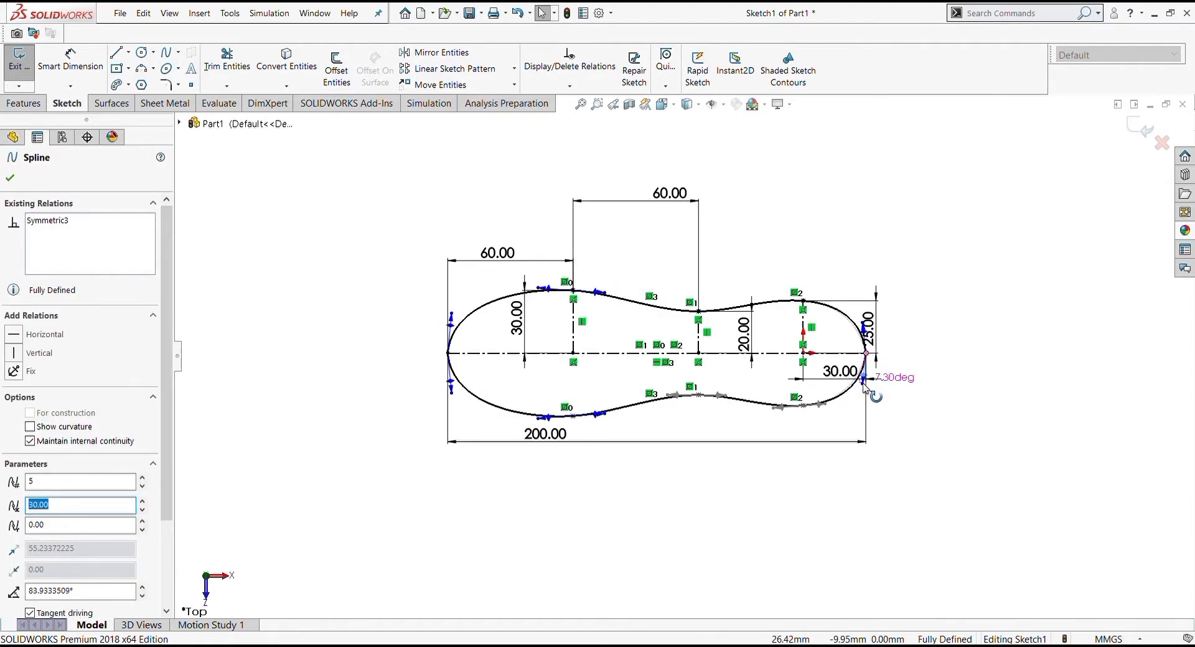
key("Escape")
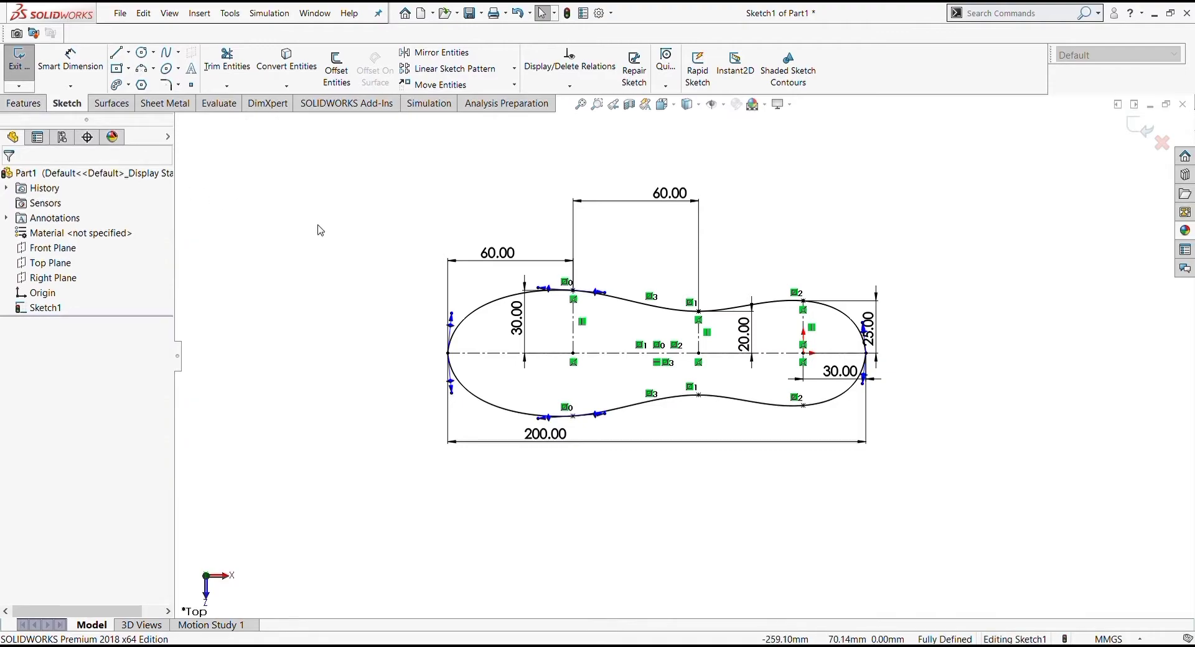
scroll(683, 354, "up", 3)
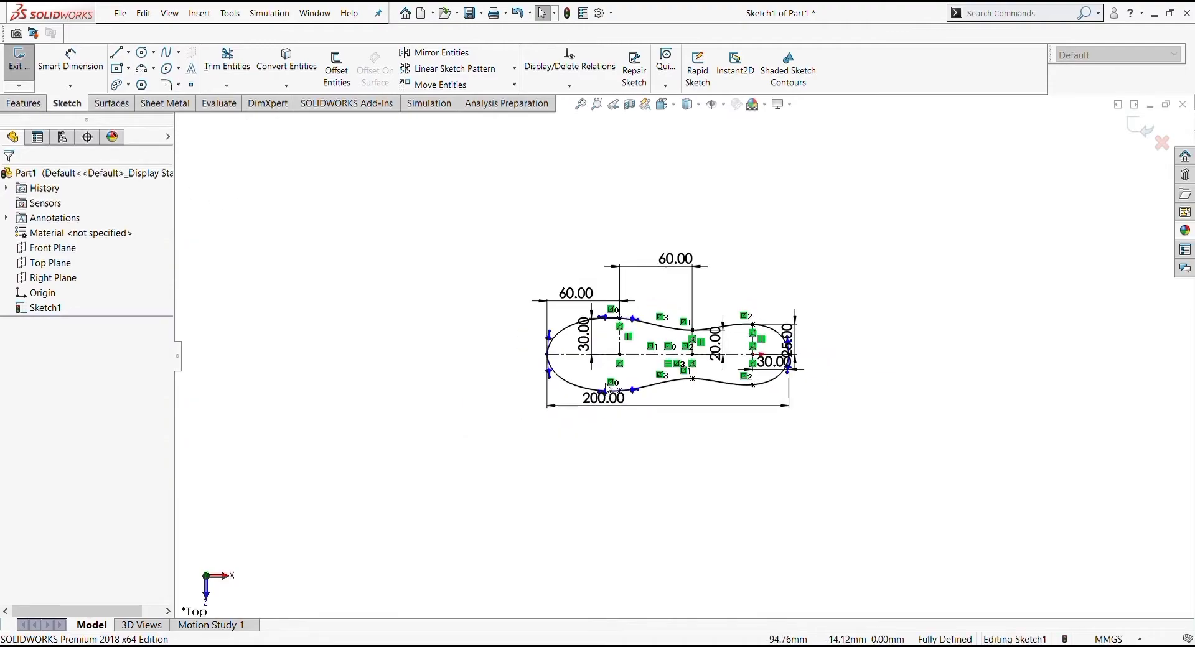
- Exit the sketch and extrude the outline Blind to 5.00 mm as Boss-Extrude1
left_click(23, 104)
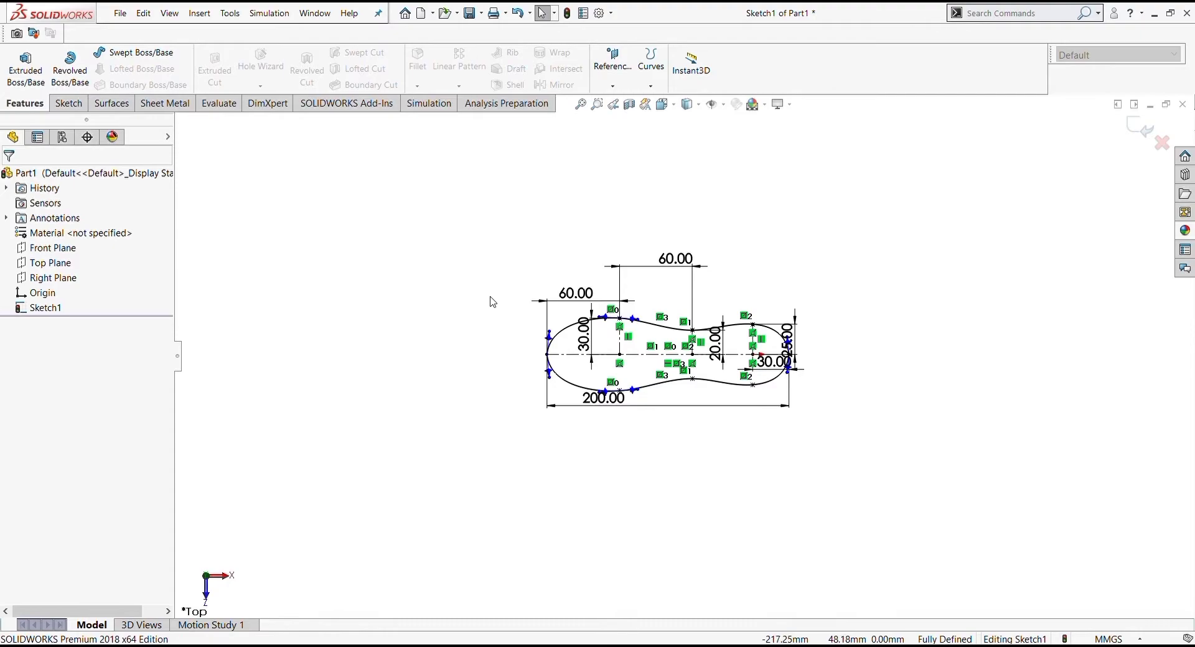
left_click(1140, 147)
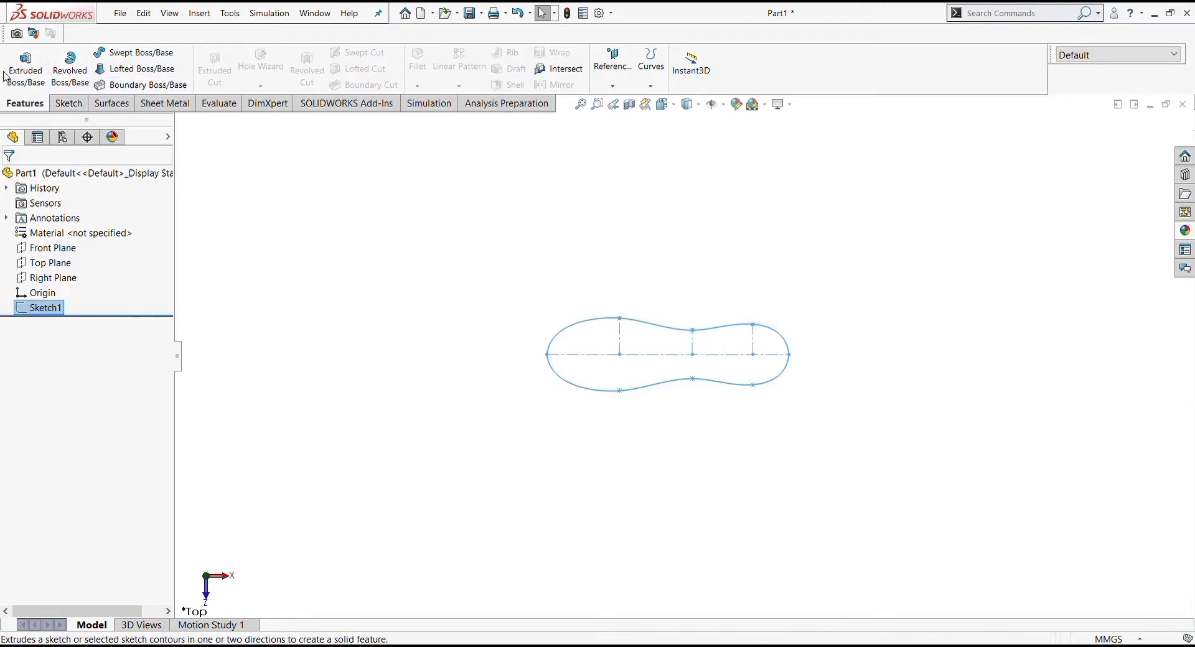
left_click(26, 69)
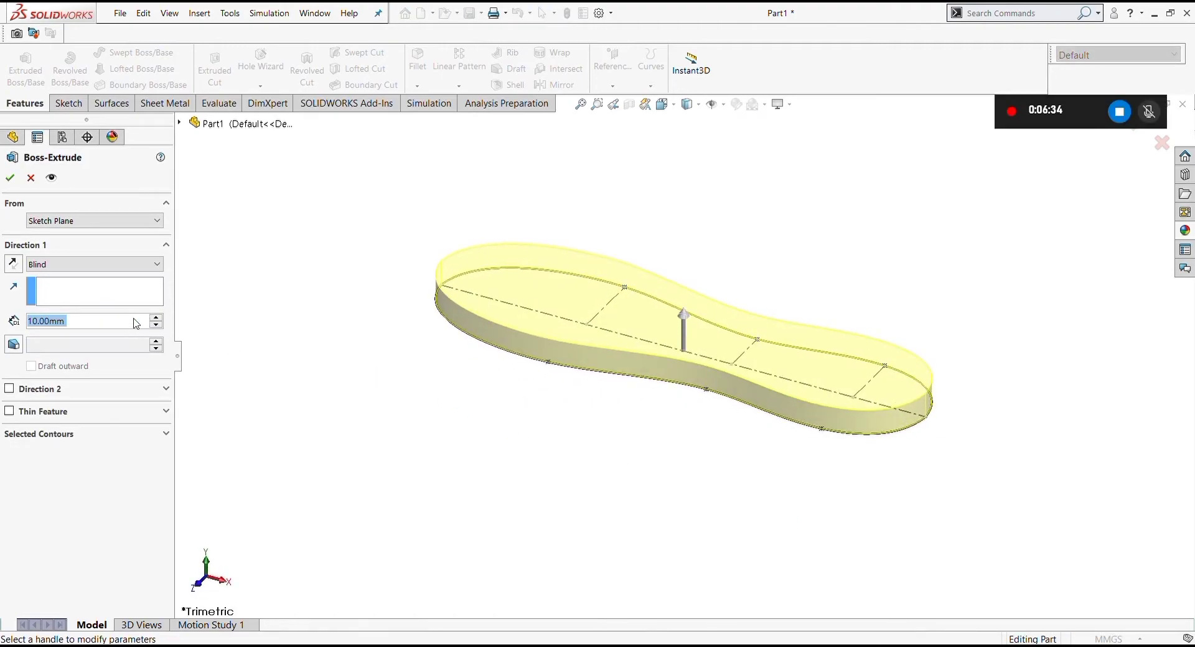
type("8")
key("Return")
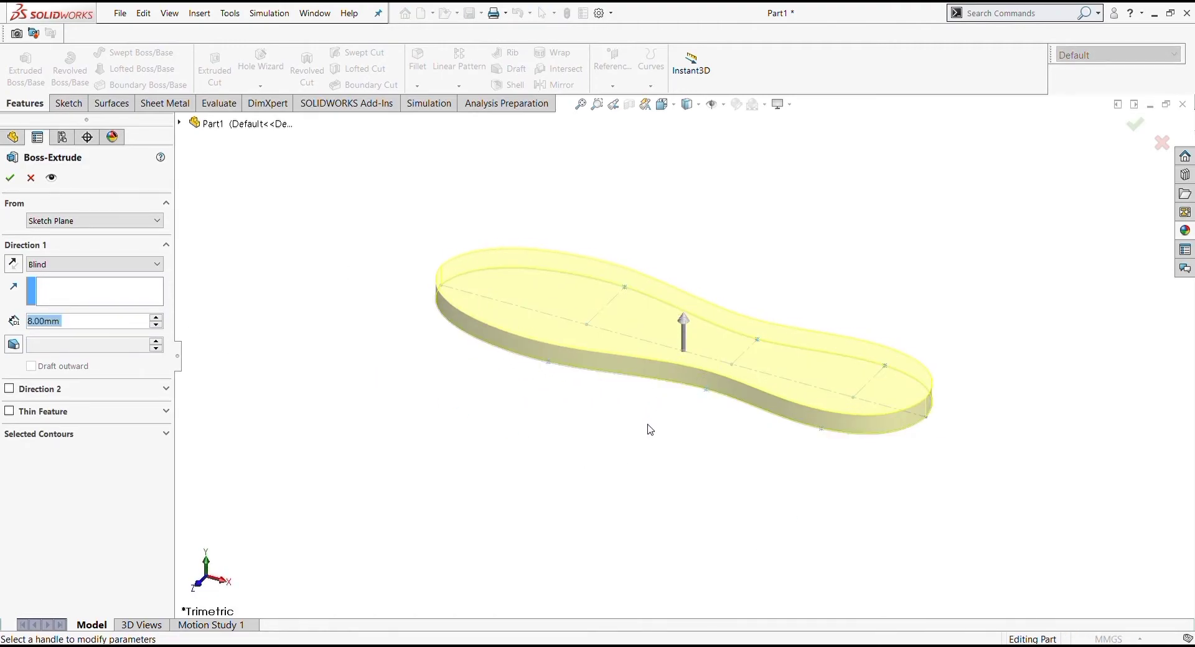
type("5")
key("Return")
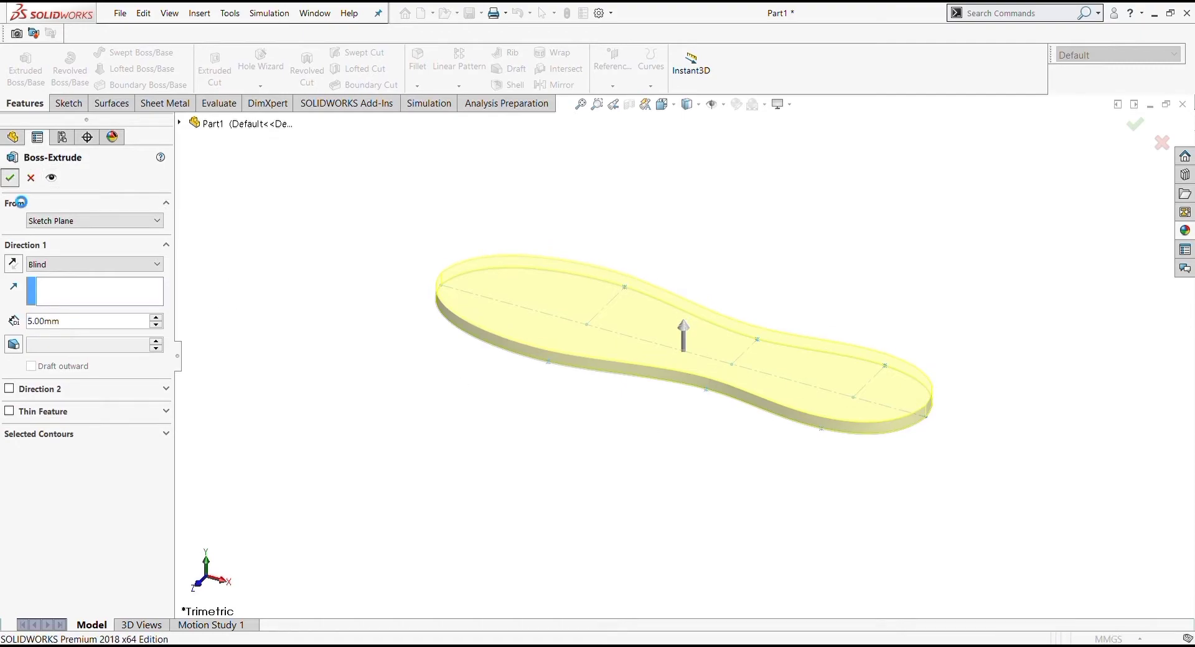
left_click(9, 177)
middle_click_drag(629, 442, 746, 382)
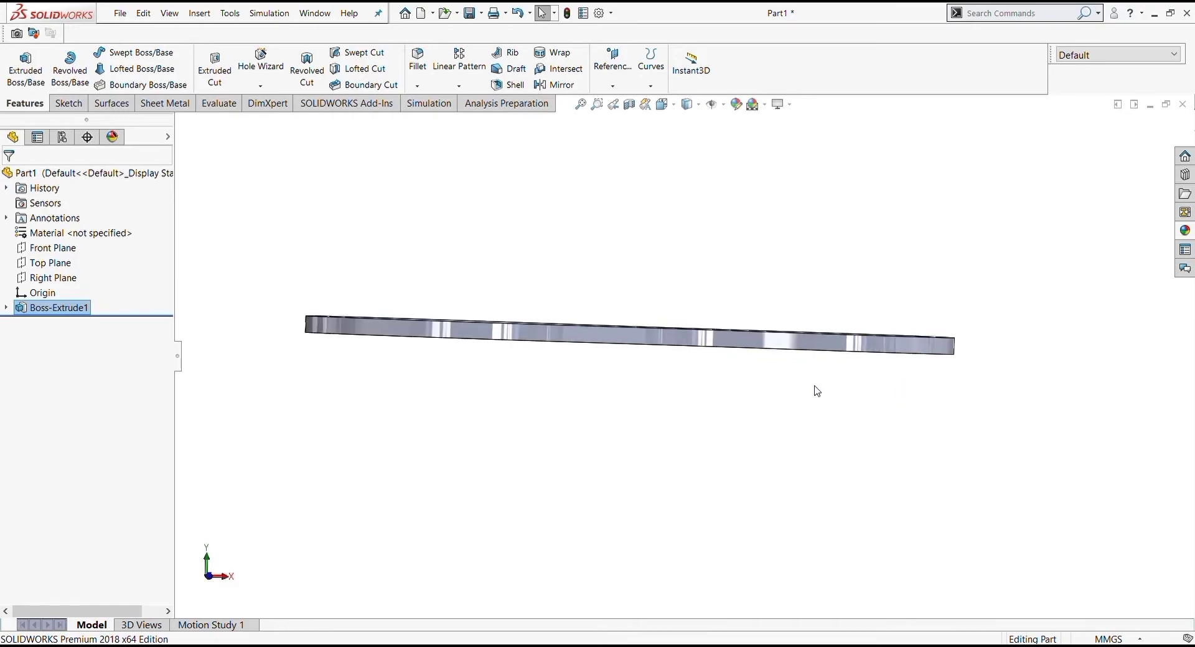
- Start Sketch2 on the plate's top face, view it face-on, and convert its two curved edges
middle_click_drag(830, 338, 861, 367)
left_click(908, 358)
left_click(919, 349)
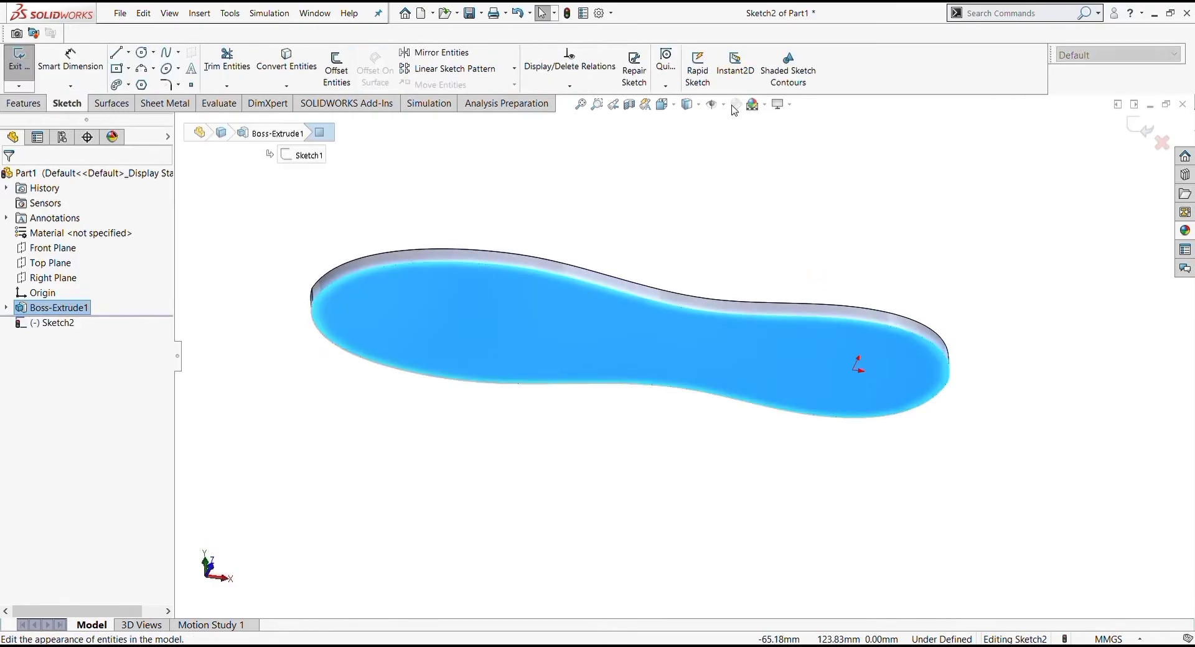
key("space")
key("ctrl+8")
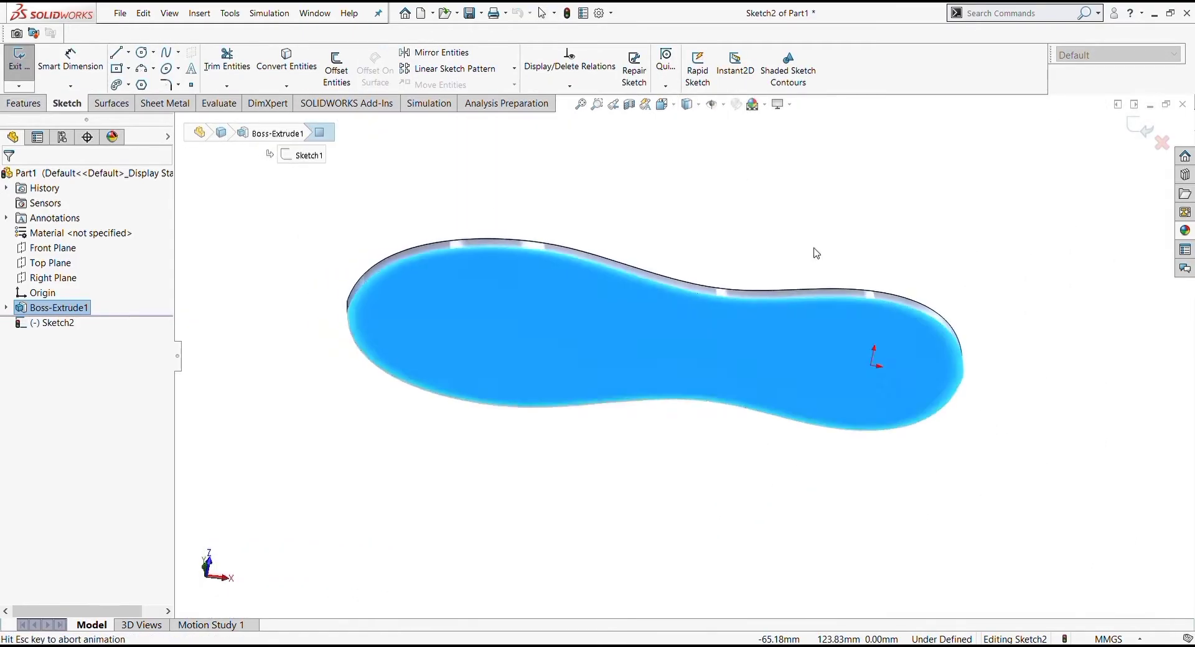
left_click(1008, 391)
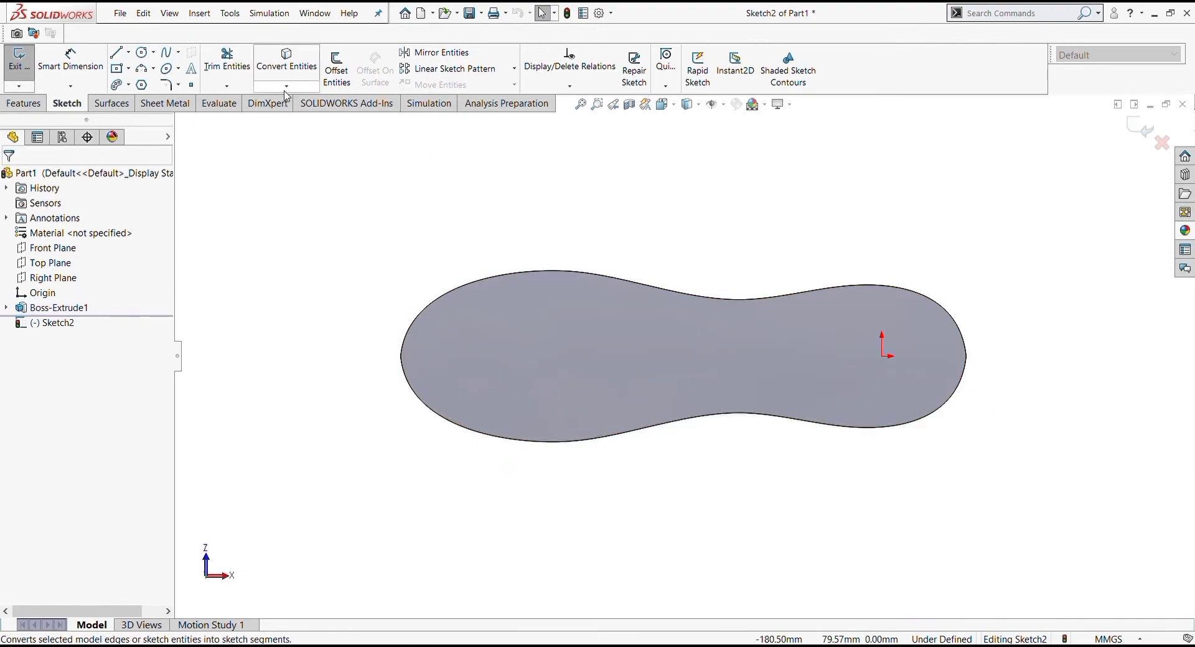
left_click(295, 67)
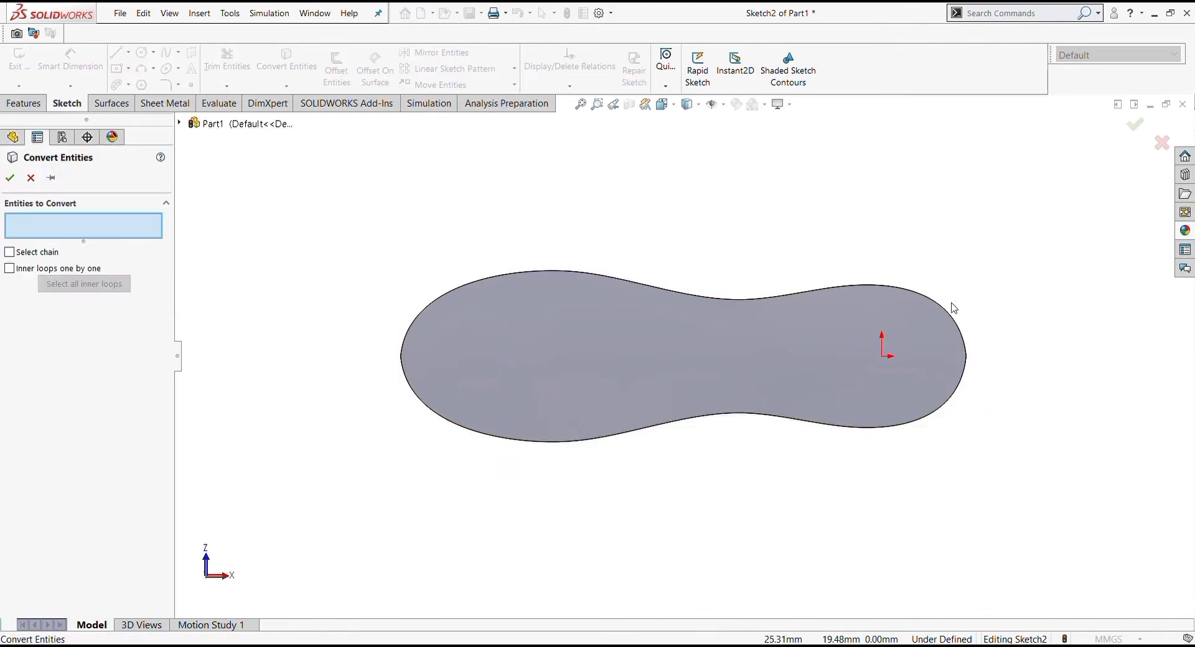
left_click(950, 309)
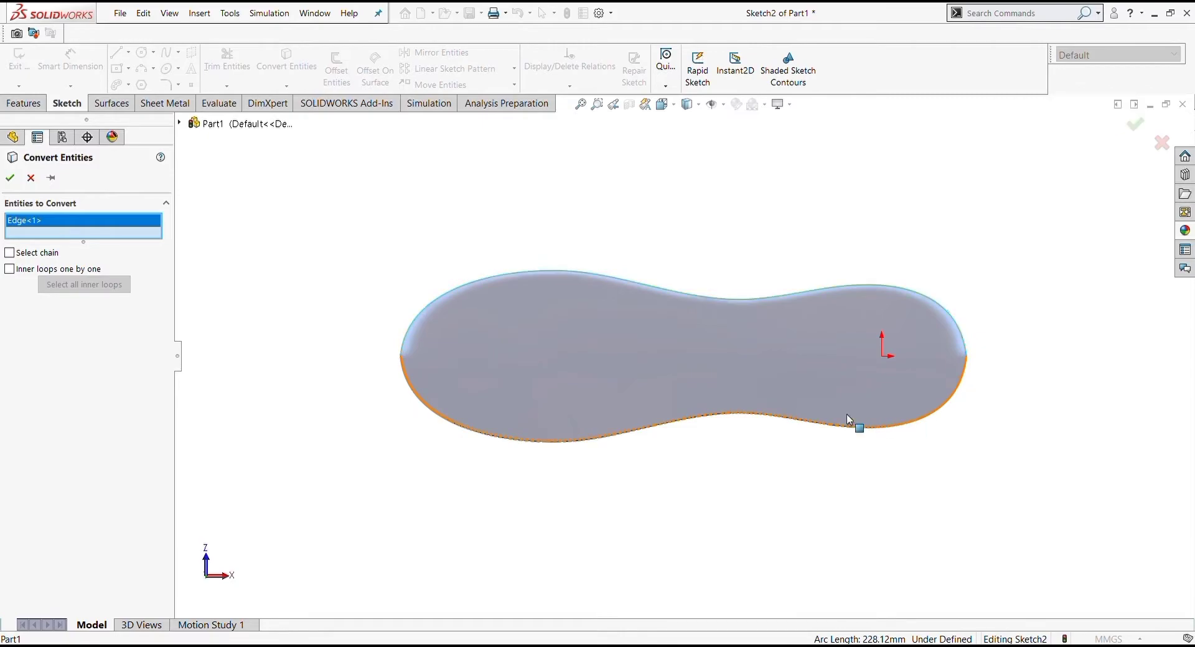
left_click(967, 381)
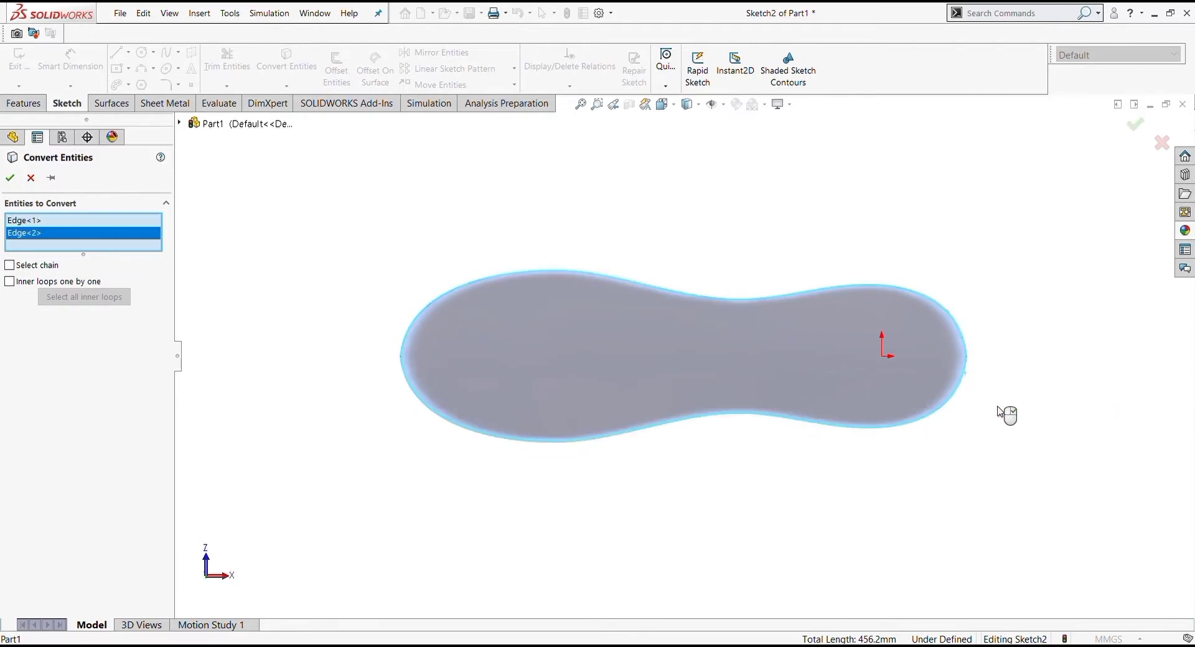
left_click(10, 179)
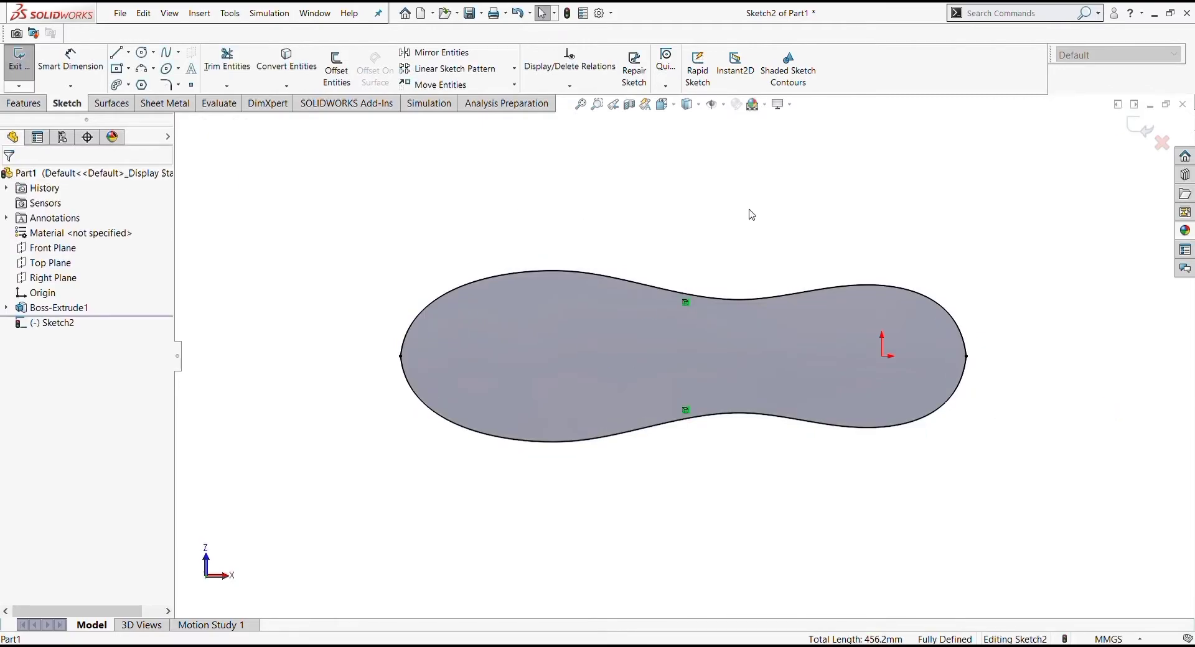
- Draw a vertical line across the right end and trim away the part below the outline
left_click(118, 52)
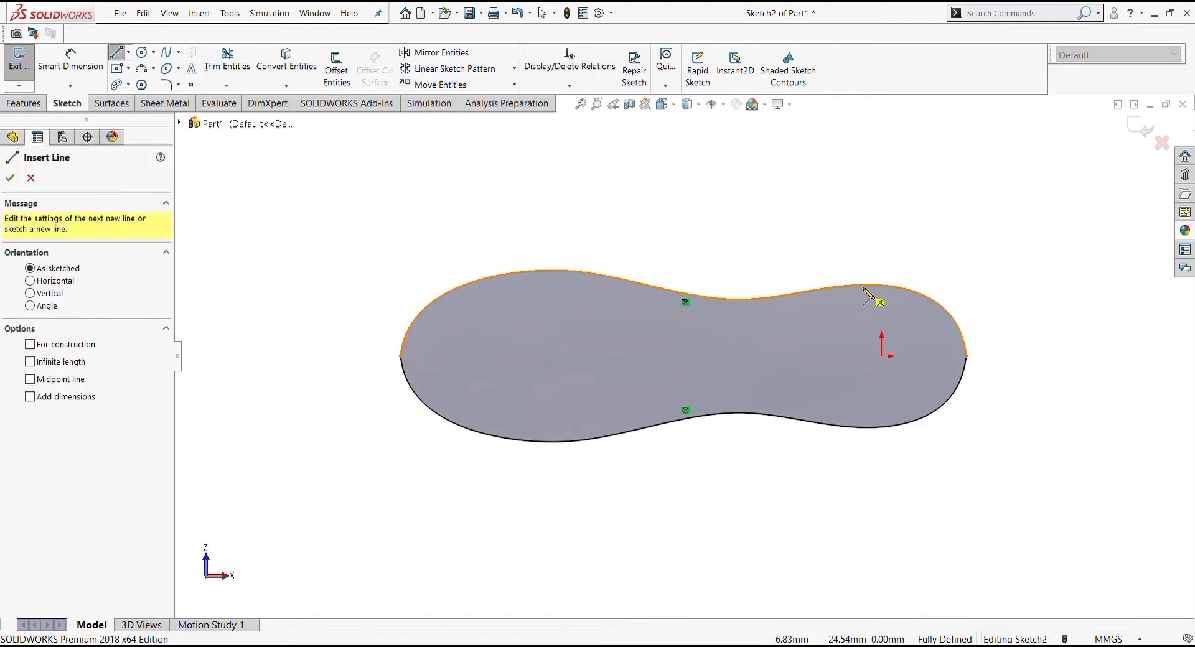
left_click(836, 287)
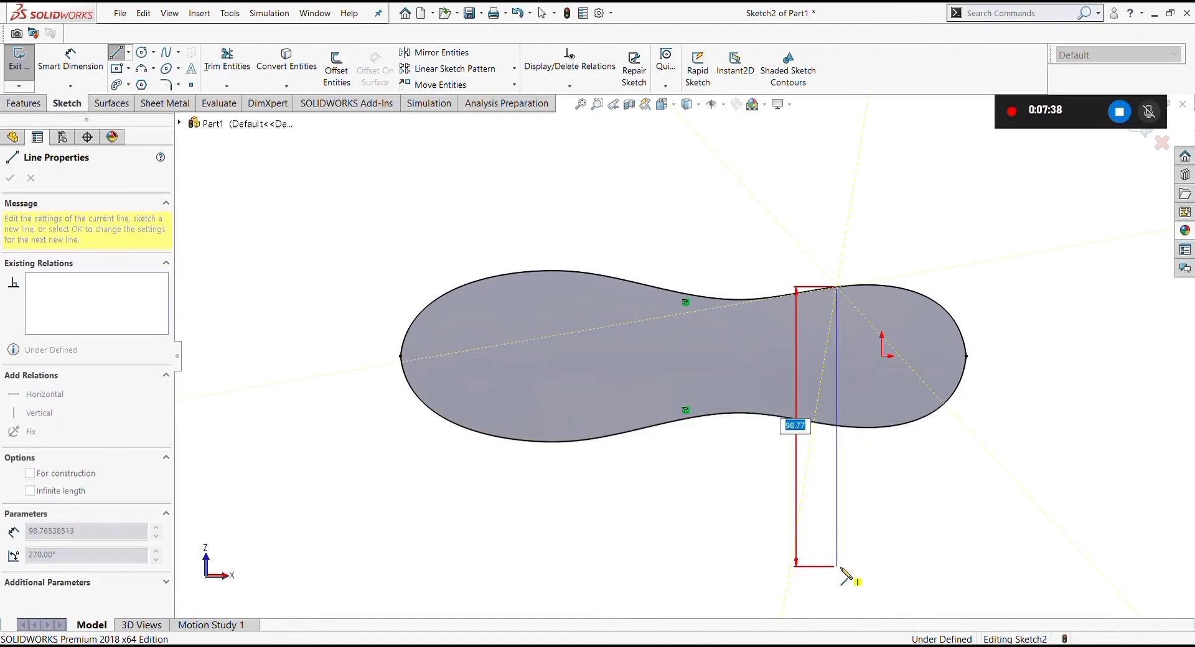
left_click(837, 566)
key("Escape")
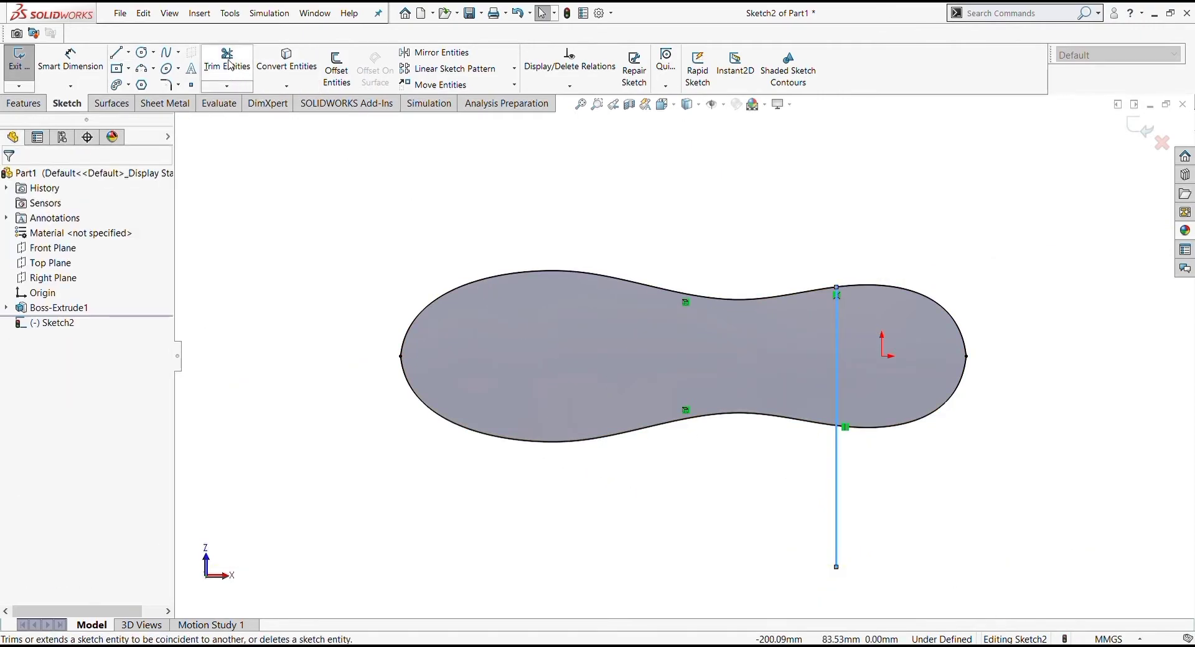
left_click(227, 60)
mouse_move(931, 512)
left_mouse_down()
mouse_move(739, 469)
mouse_move(702, 253)
left_mouse_up()
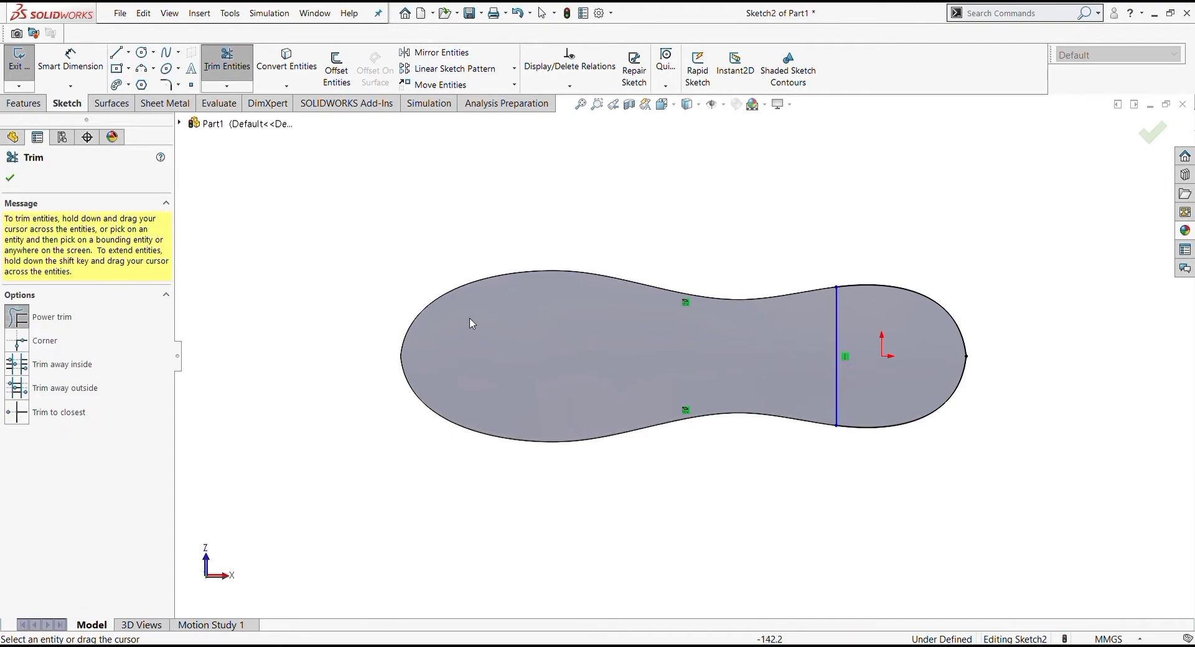
left_click(24, 103)
- Extrude the toe-end region downward 10 mm as Boss-Extrude2, correcting an initial 8 mm depth
left_click(25, 68)
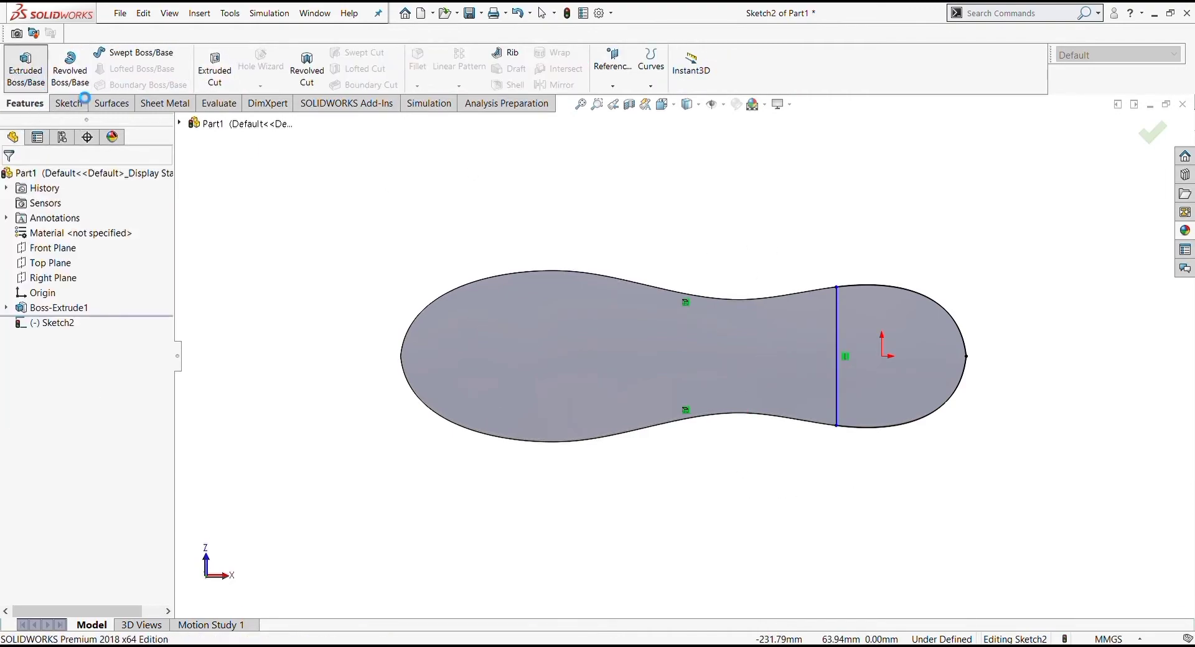
middle_click_drag(700, 458, 725, 491)
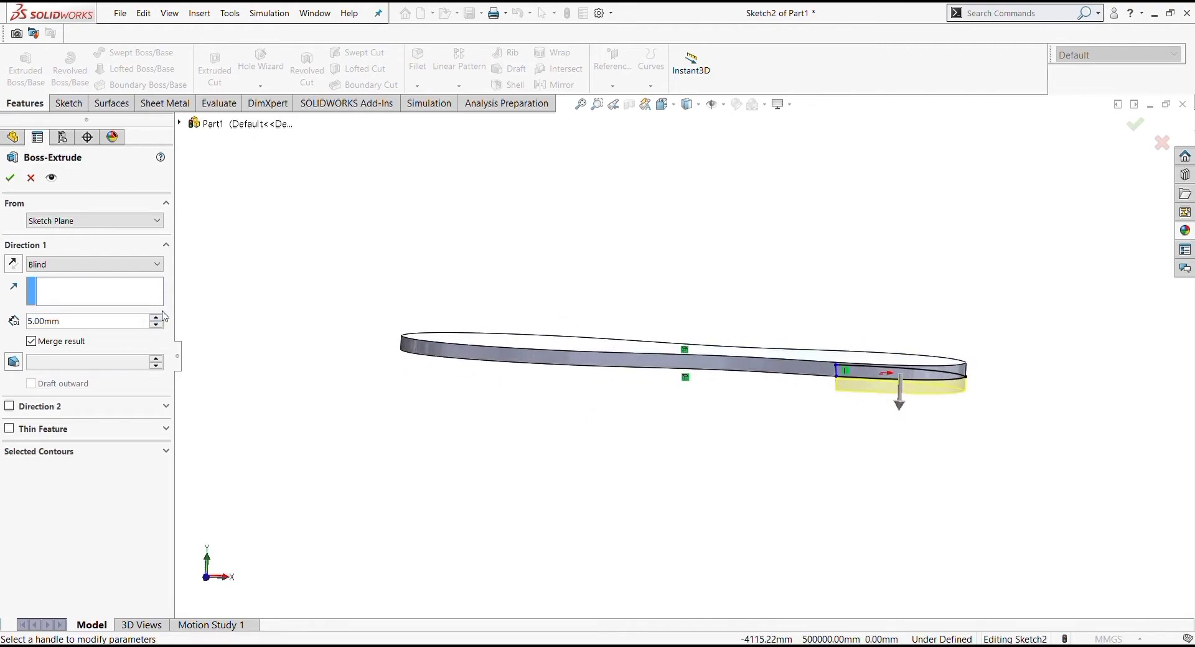
left_click(127, 330)
type("8")
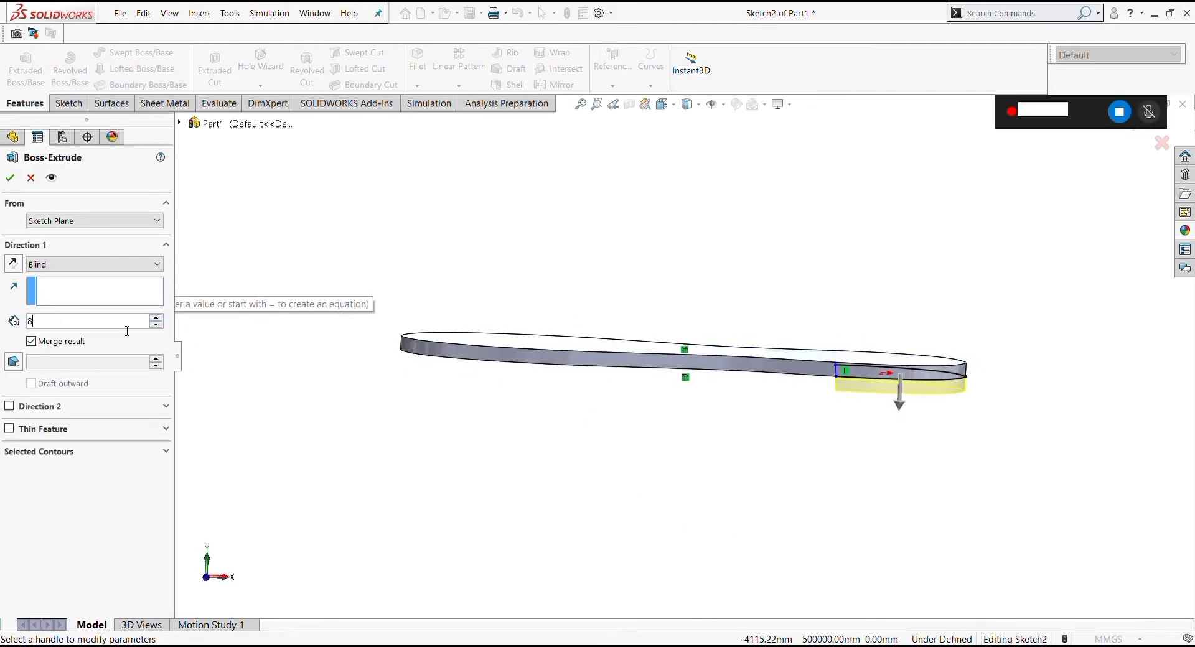
key("Return")
left_click(150, 323)
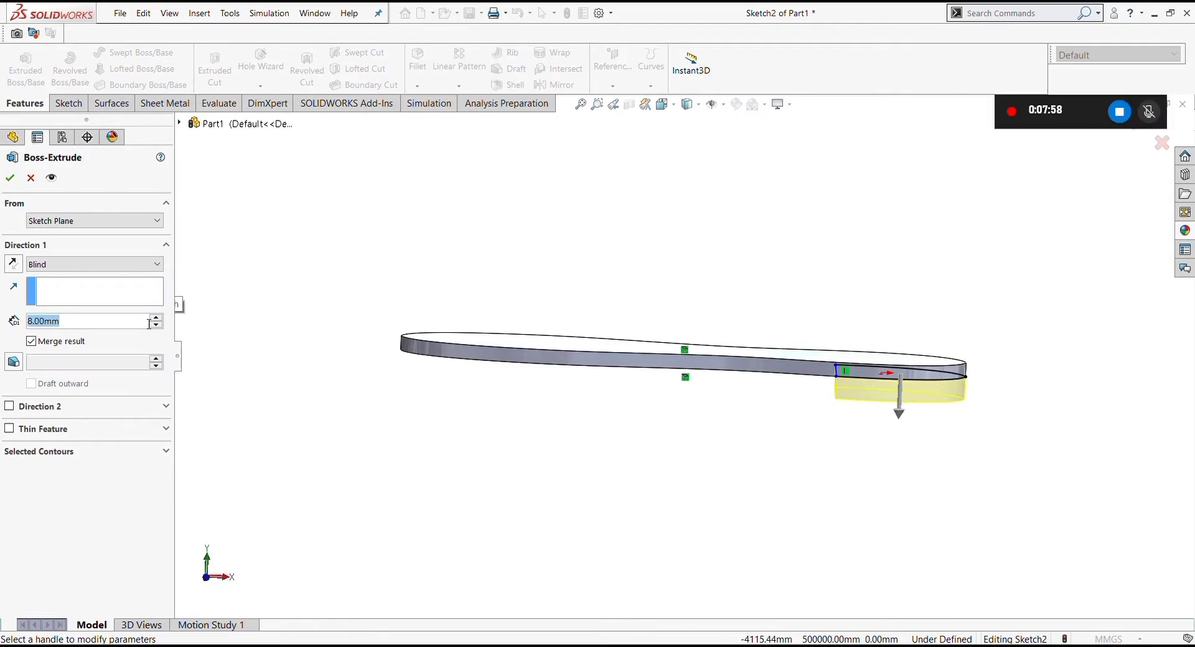
type("10")
key("Return")
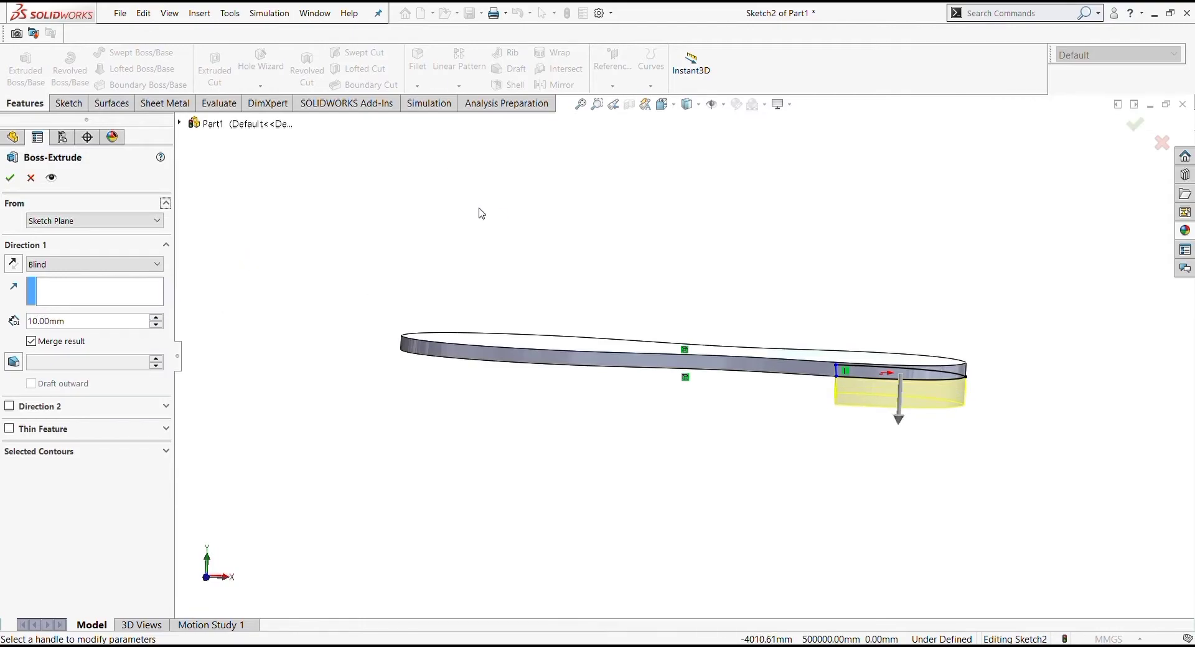
left_click(10, 182)
mouse_move(563, 326)
middle_mouse_down()
mouse_move(610, 373)
mouse_move(767, 397)
mouse_move(741, 423)
middle_mouse_up()
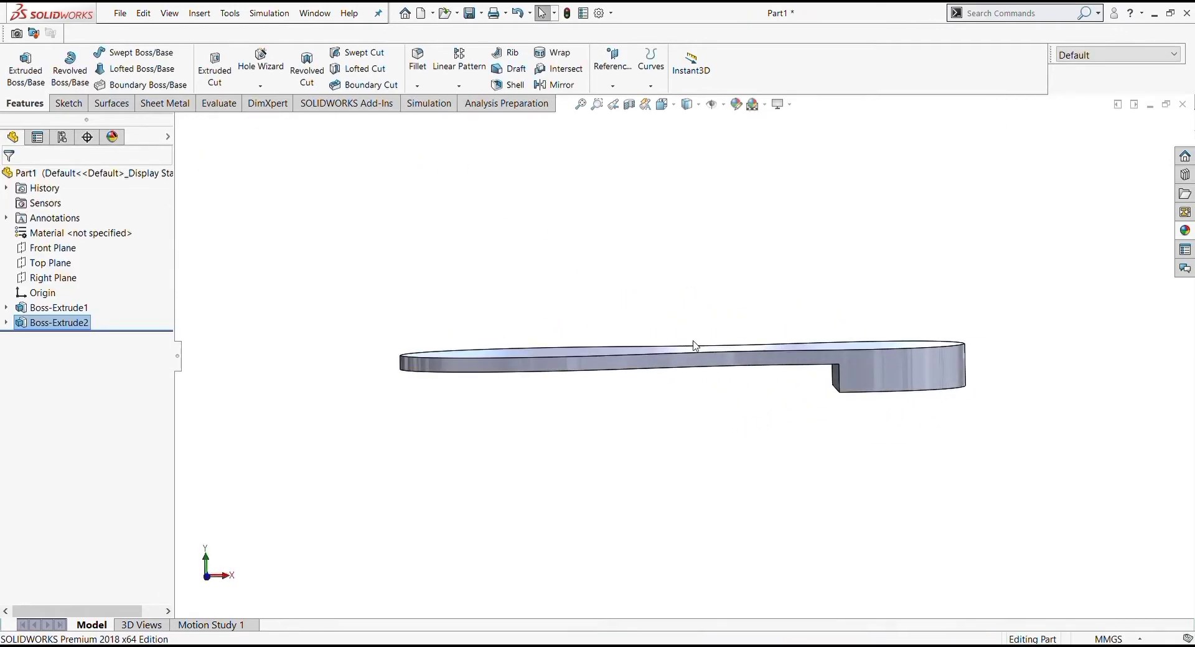
mouse_move(693, 345)
middle_mouse_down()
mouse_move(672, 357)
mouse_move(688, 386)
mouse_move(618, 365)
middle_mouse_up()
left_click(619, 387)
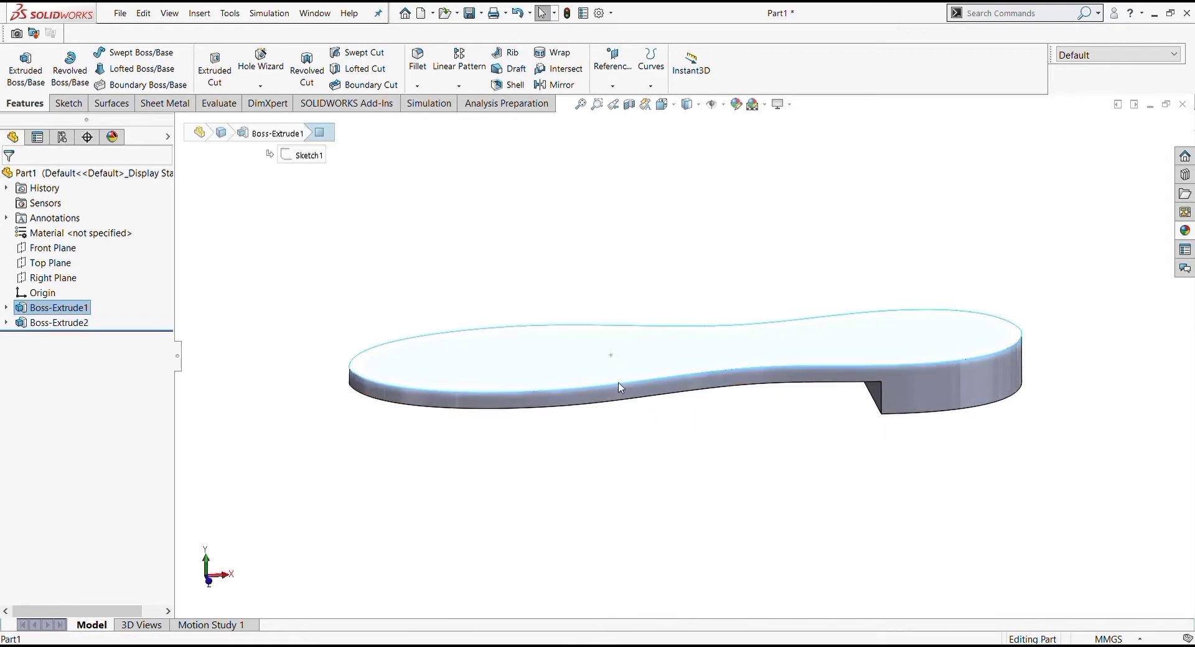
left_click(652, 478)
left_click(609, 377)
mouse_move(616, 436)
middle_mouse_down()
mouse_move(586, 331)
mouse_move(614, 342)
mouse_move(605, 356)
middle_mouse_up()
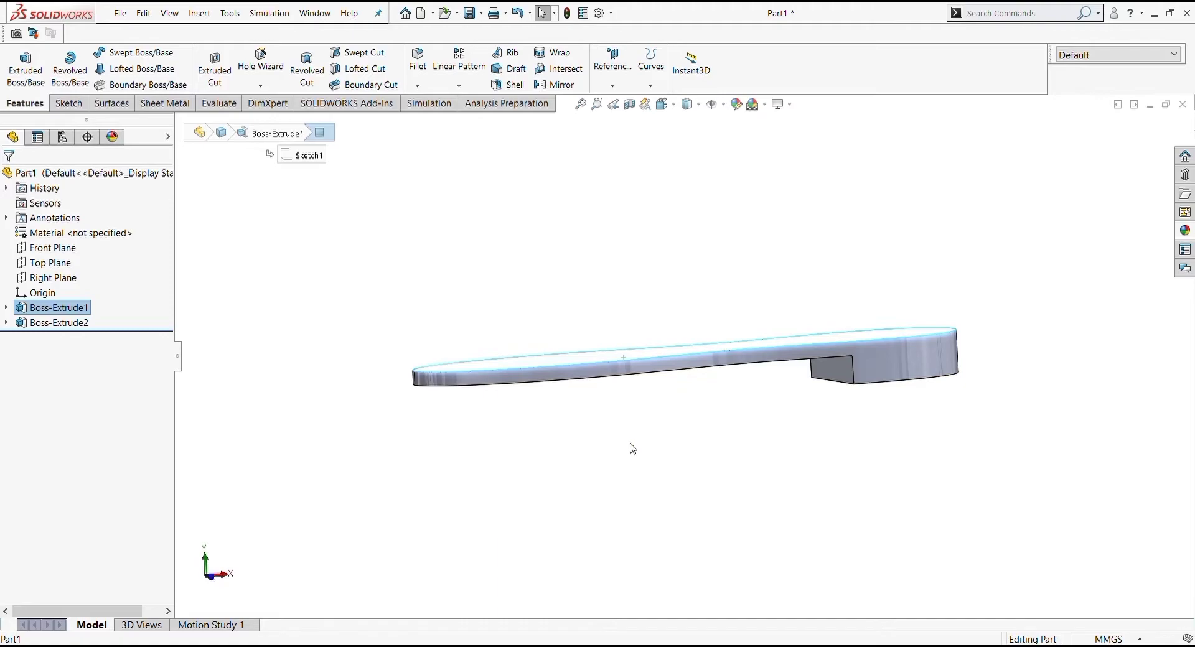
mouse_move(632, 448)
middle_mouse_down()
mouse_move(591, 394)
mouse_move(587, 417)
middle_mouse_up()
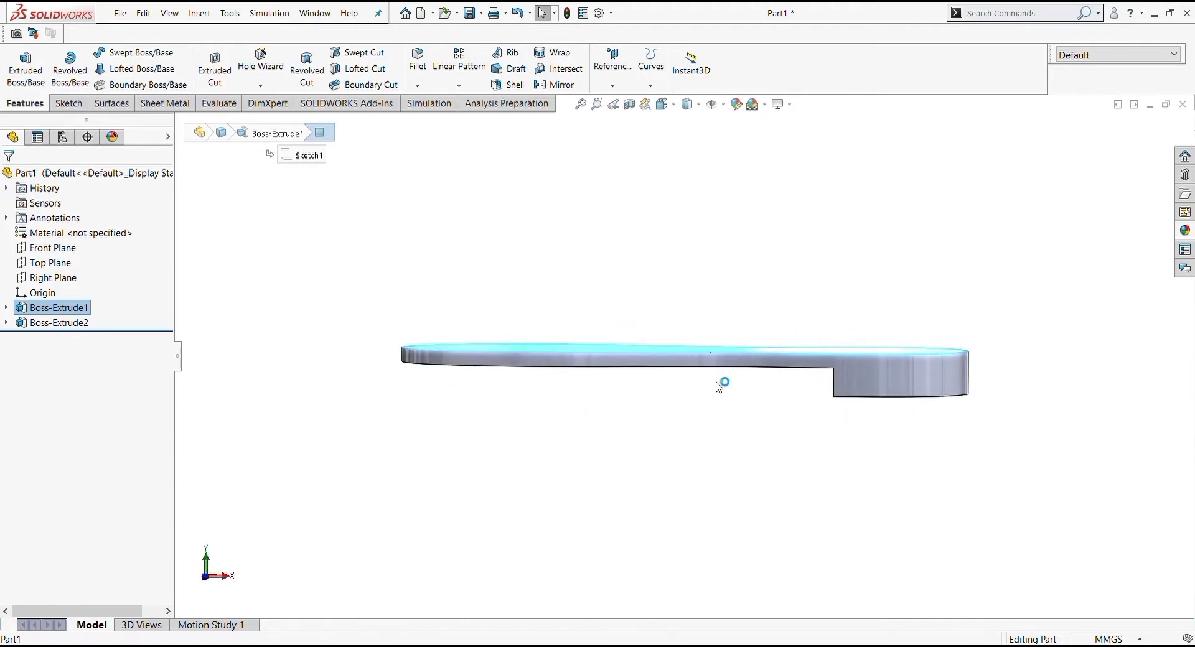
left_click(701, 320)
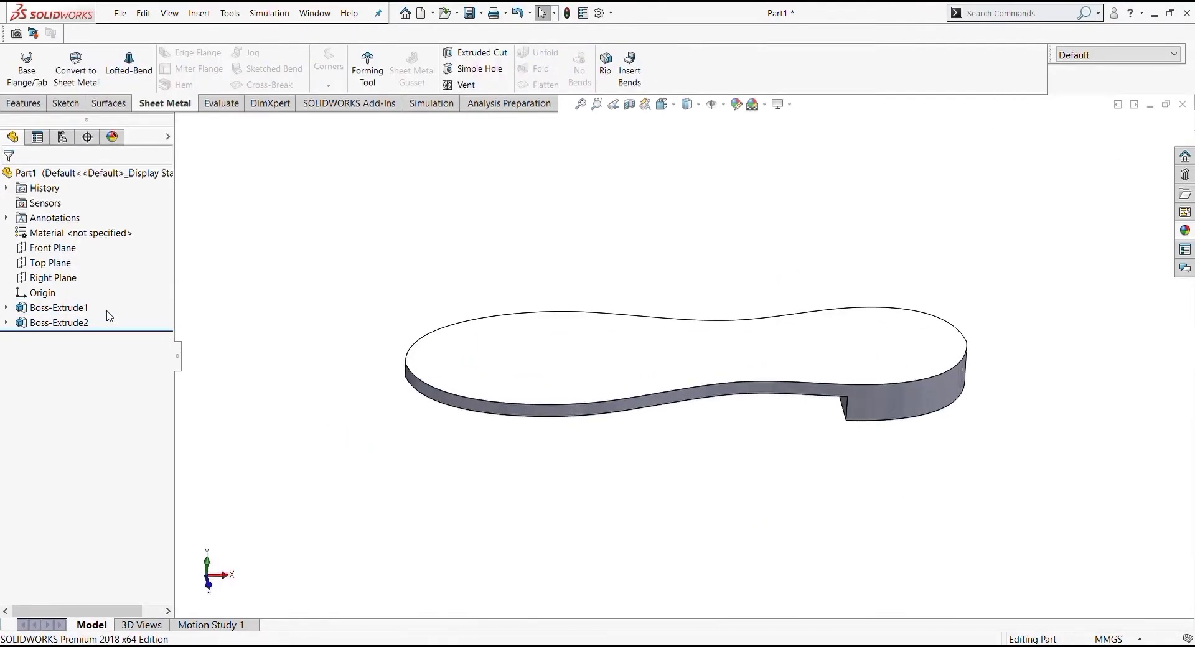
left_click(49, 262)
mouse_move(560, 473)
middle_mouse_down()
mouse_move(593, 432)
mouse_move(611, 431)
middle_mouse_up()
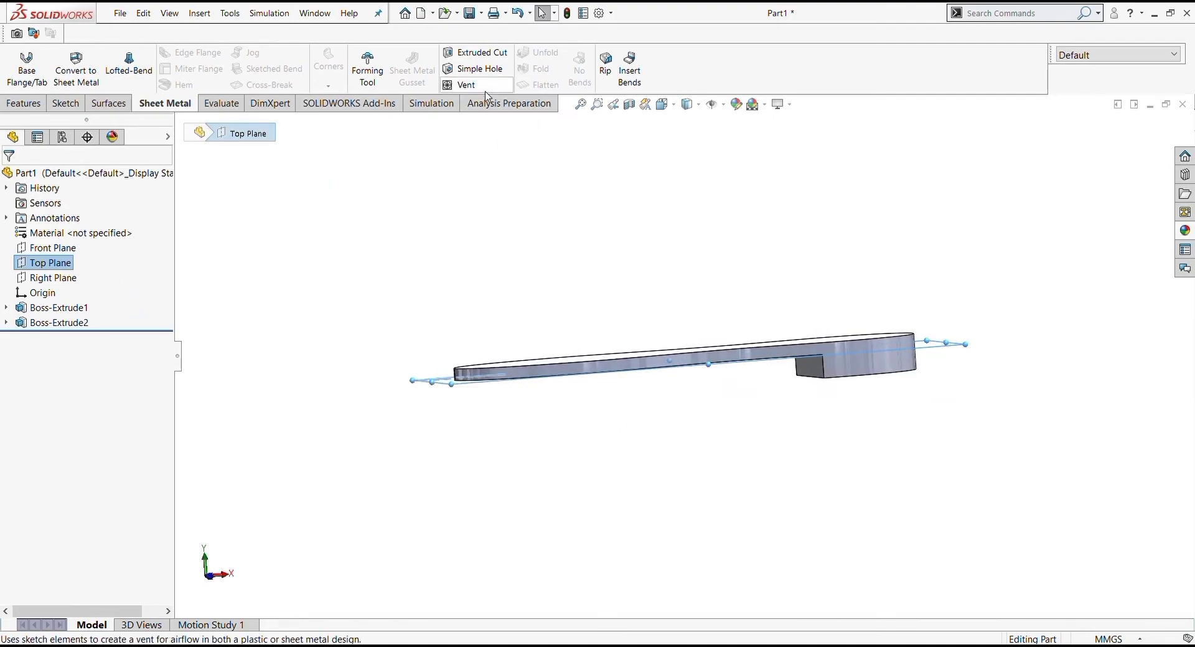
- Create Plane1 offset 60 mm from the Top Plane, adjusting the offset from 40 mm upward
left_click(24, 103)
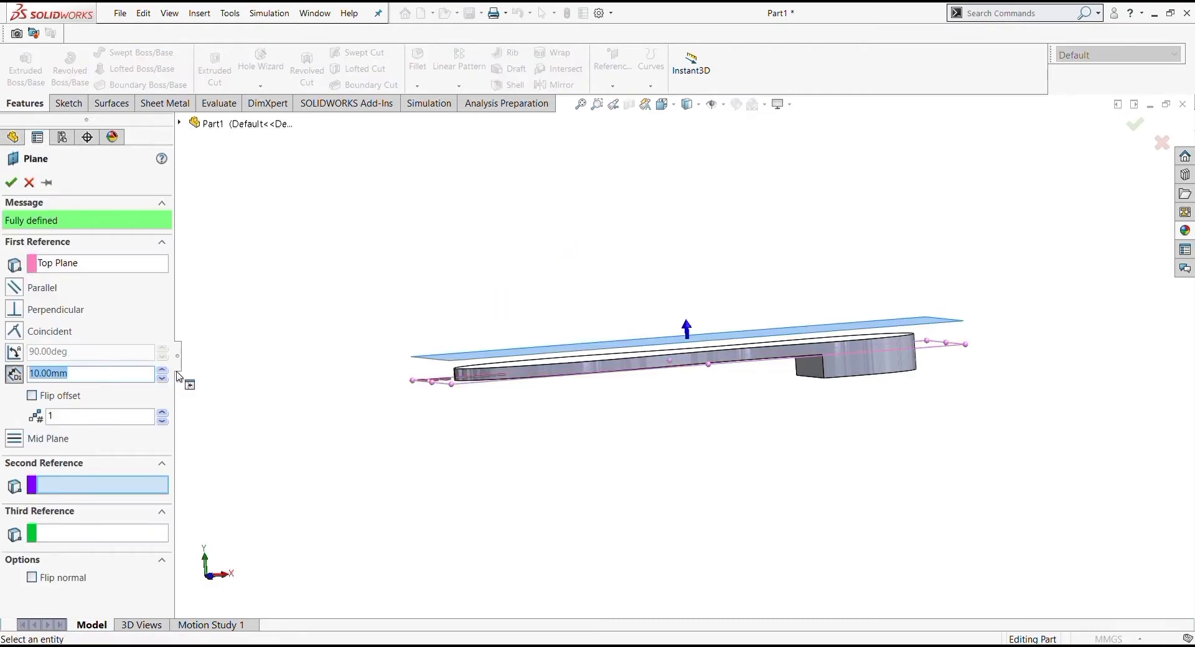
left_click(163, 369)
left_click(162, 369)
left_click(162, 369)
left_click(162, 369)
mouse_move(378, 464)
middle_mouse_down()
mouse_move(401, 469)
mouse_move(397, 496)
middle_mouse_up()
middle_click_drag(894, 403, 887, 423)
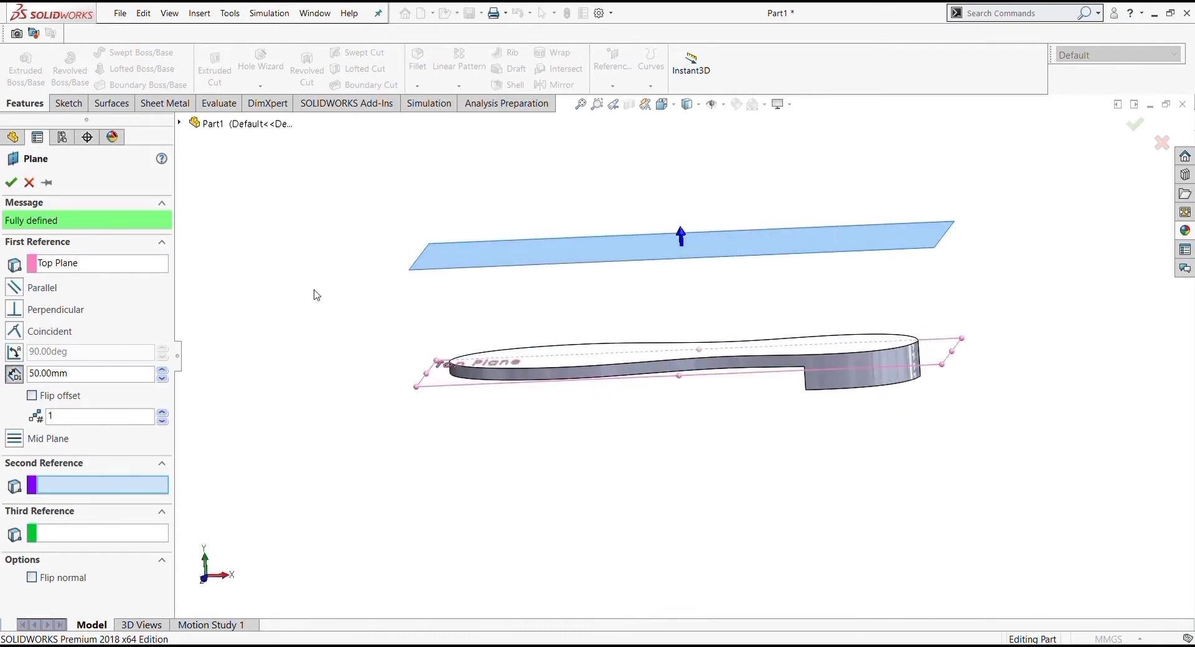
left_click(162, 378)
mouse_move(248, 381)
middle_mouse_down()
mouse_move(468, 378)
mouse_move(544, 361)
middle_mouse_up()
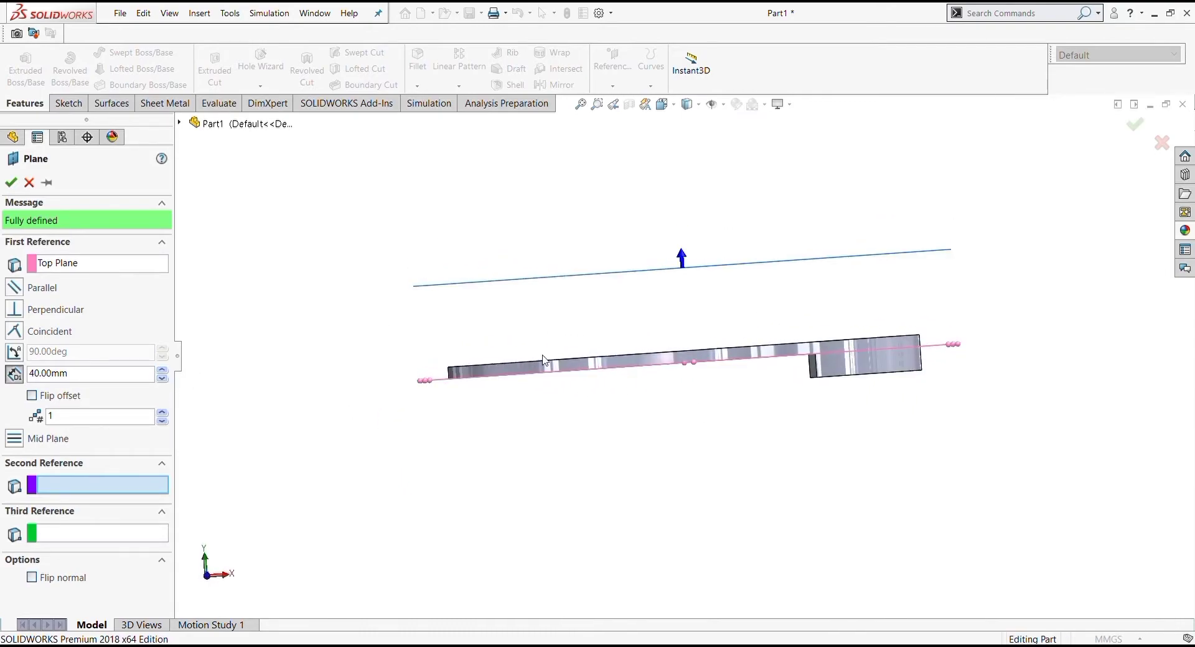
left_click(161, 371)
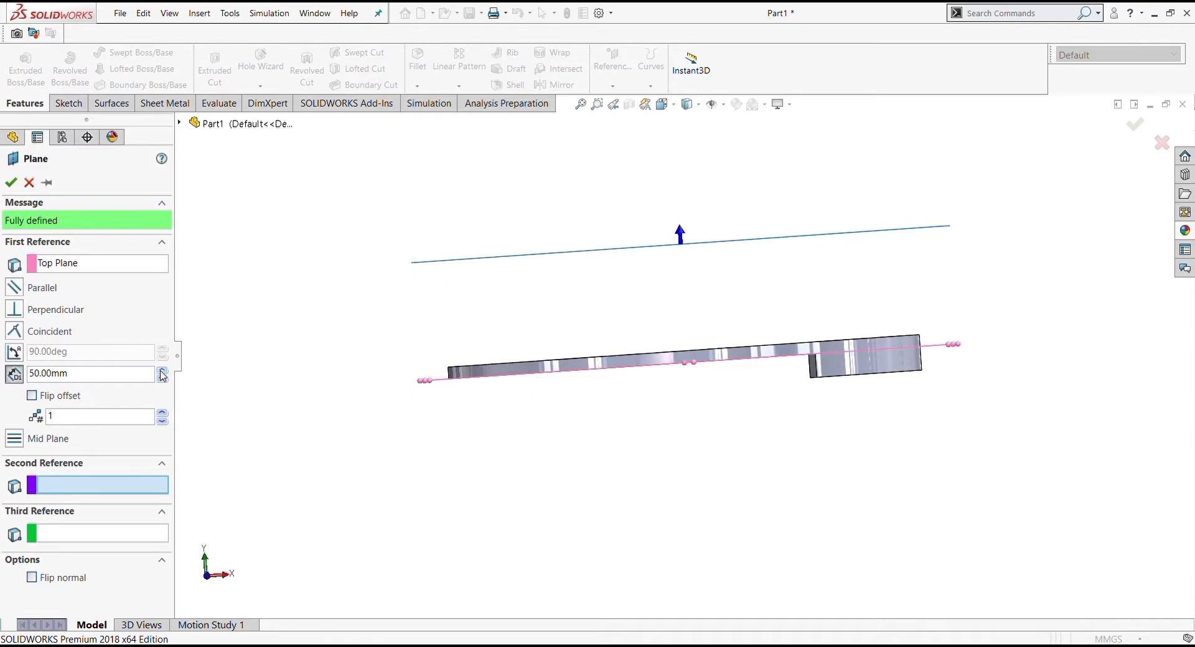
left_click(162, 371)
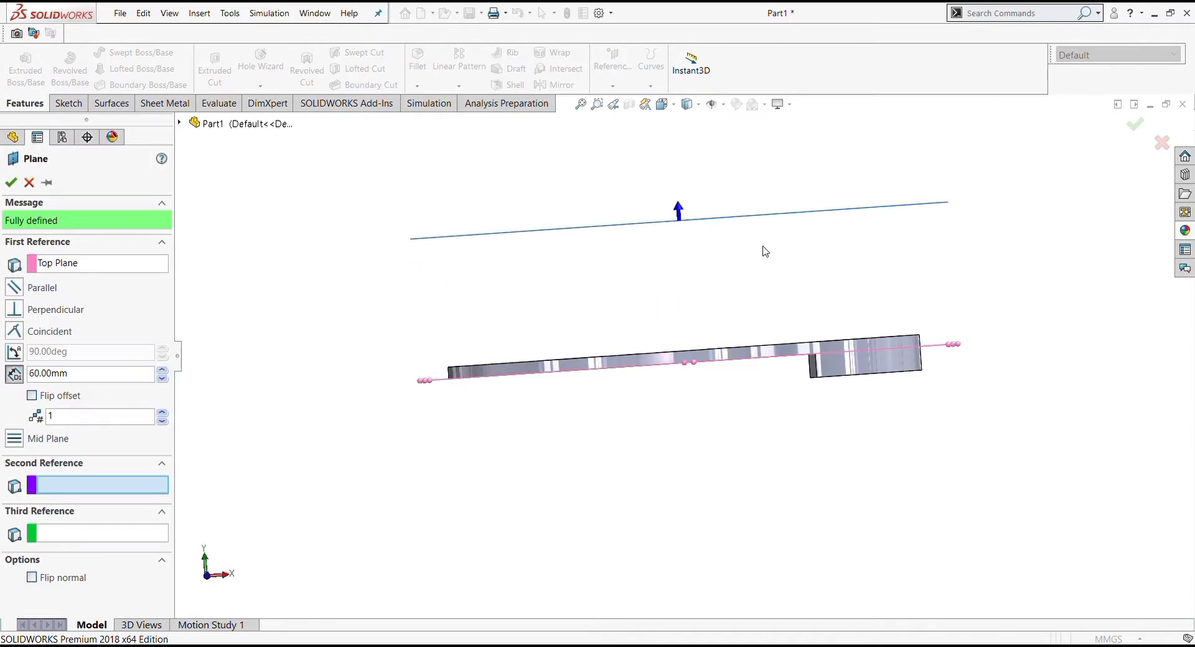
left_click(10, 182)
middle_click_drag(562, 298, 611, 469)
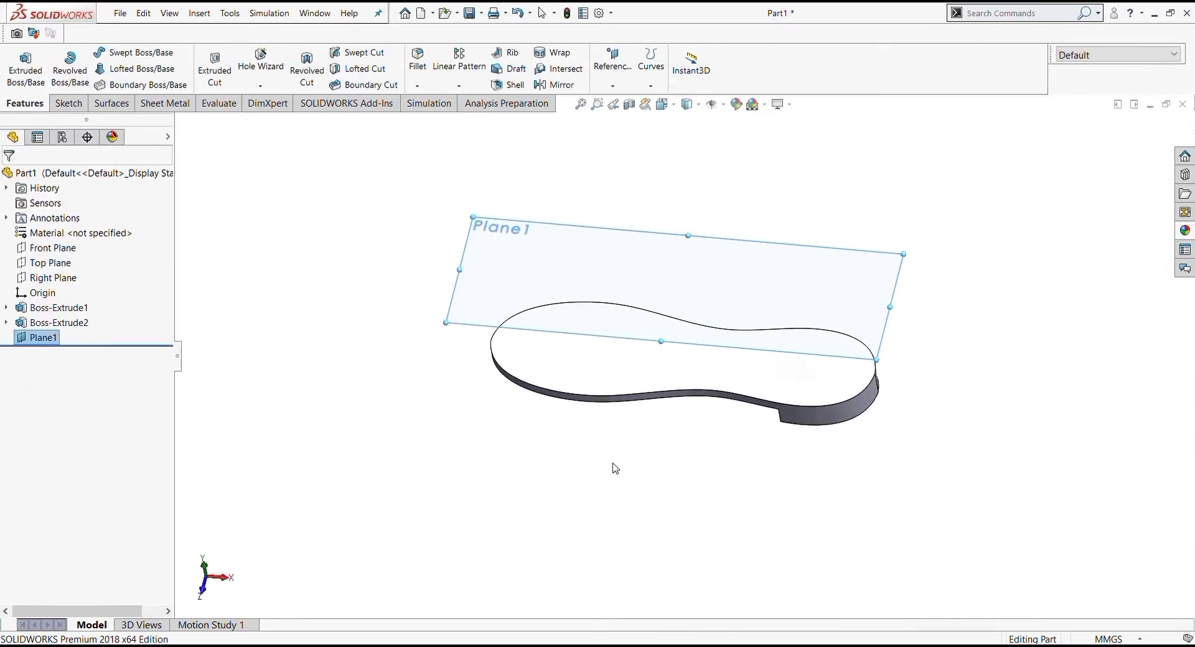
- Start Sketch3 on Plane1 and view it face-on
left_click(898, 276)
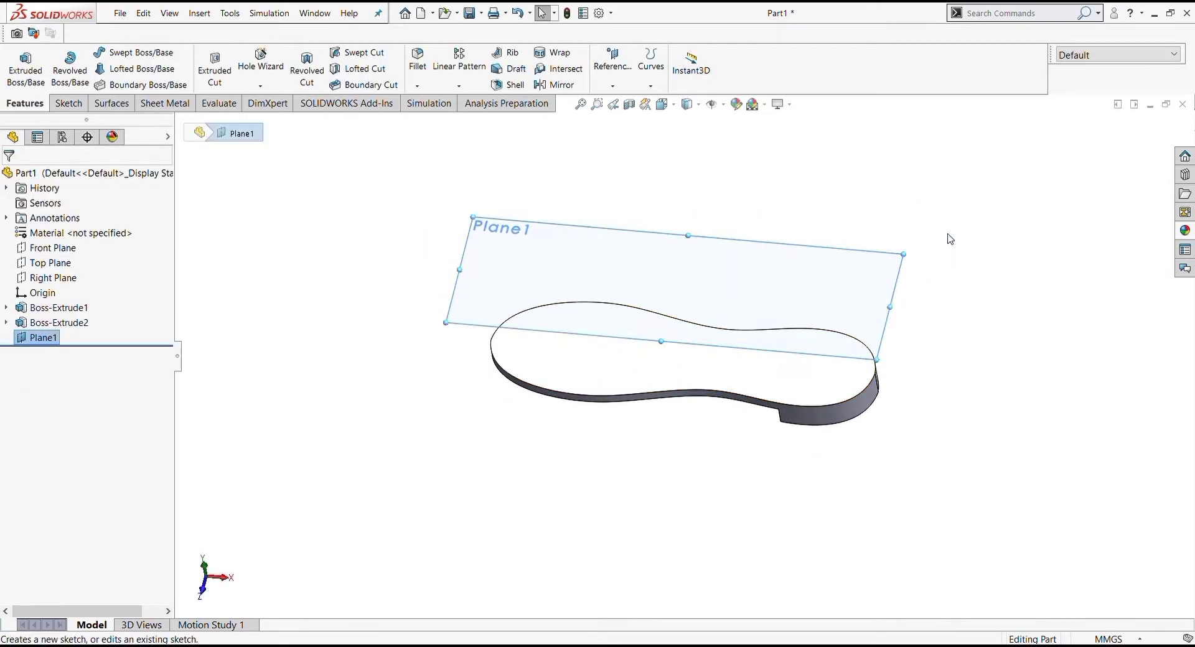
left_click(945, 239)
left_click(662, 104)
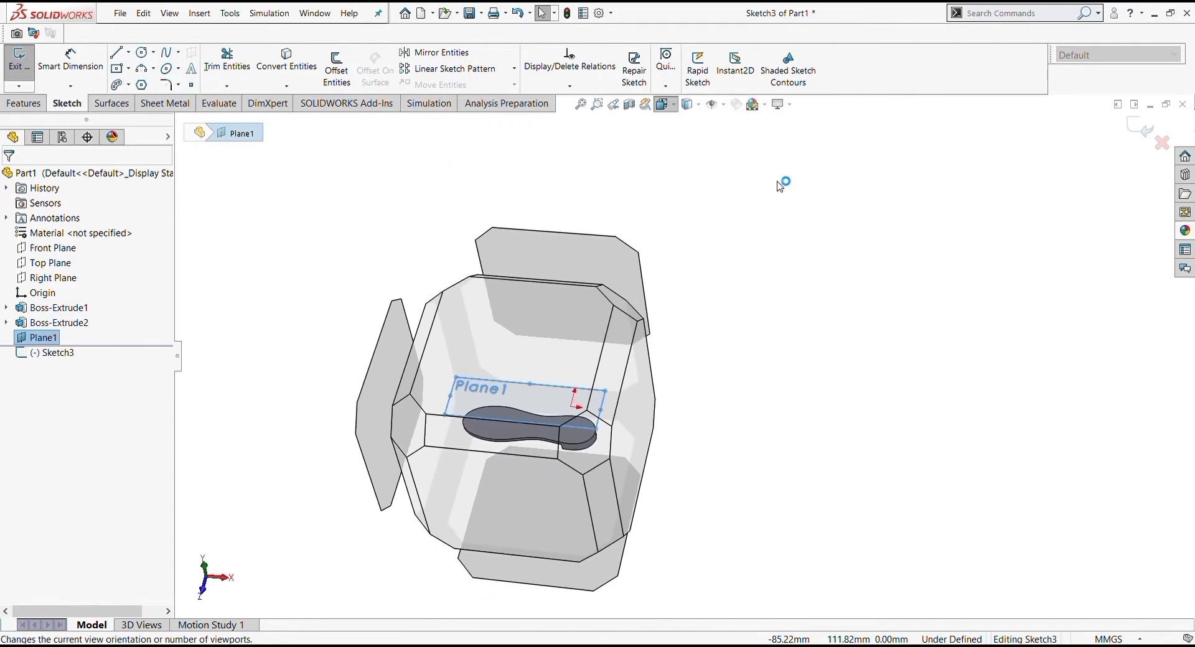
key("ctrl+8")
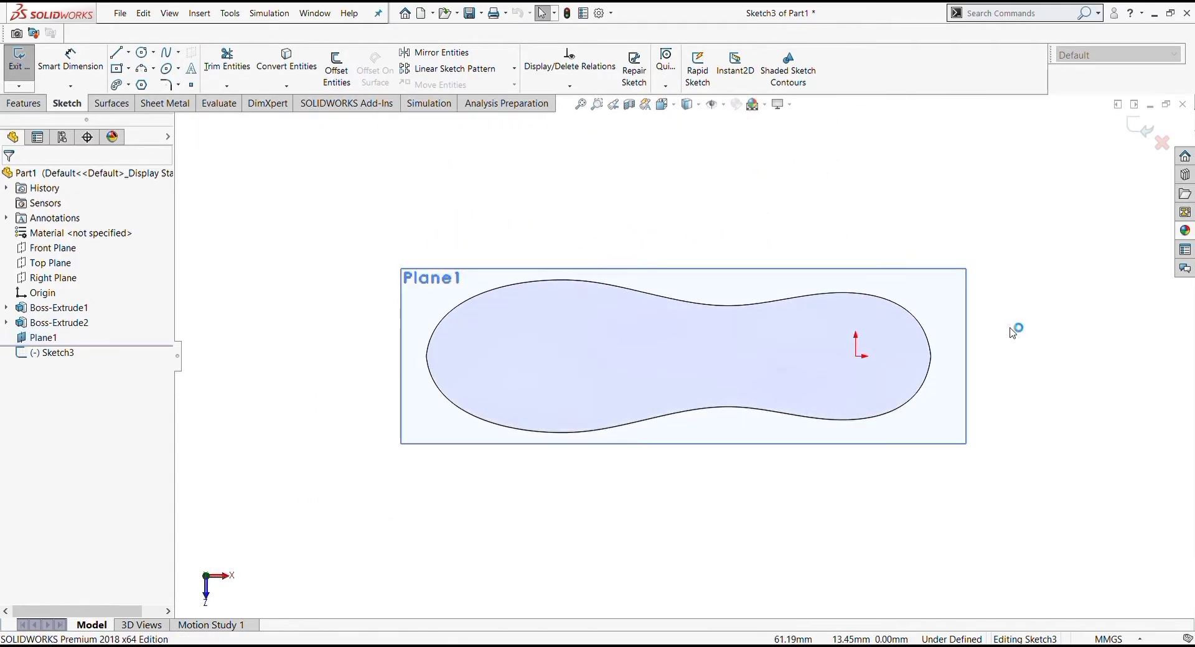
scroll(1011, 336, "down", 2)
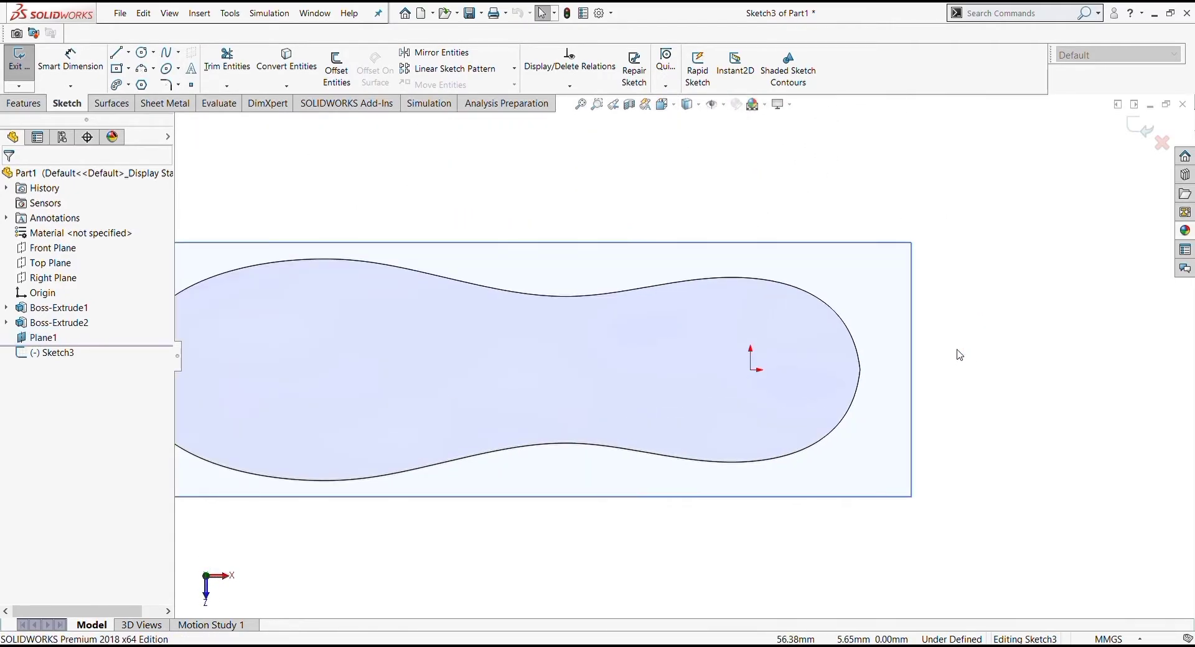
- Draw a vertical and a horizontal centerline crossing over the toe area
left_click(128, 53)
left_click(137, 76)
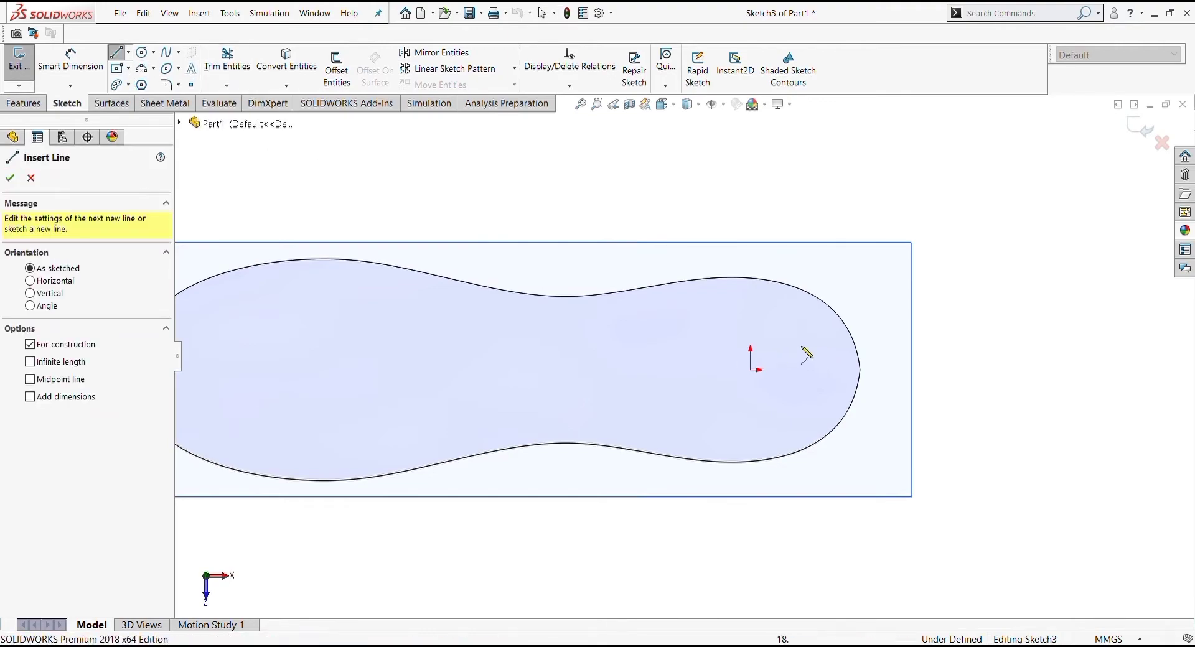
left_click(750, 306)
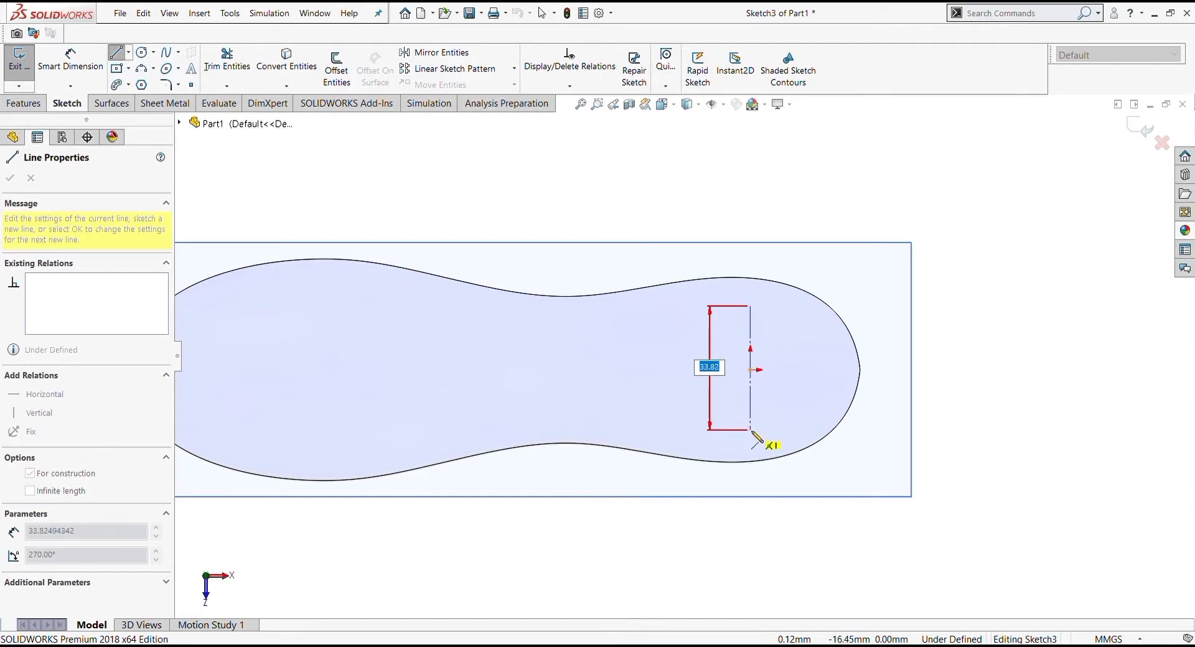
left_click(750, 431)
key("Escape")
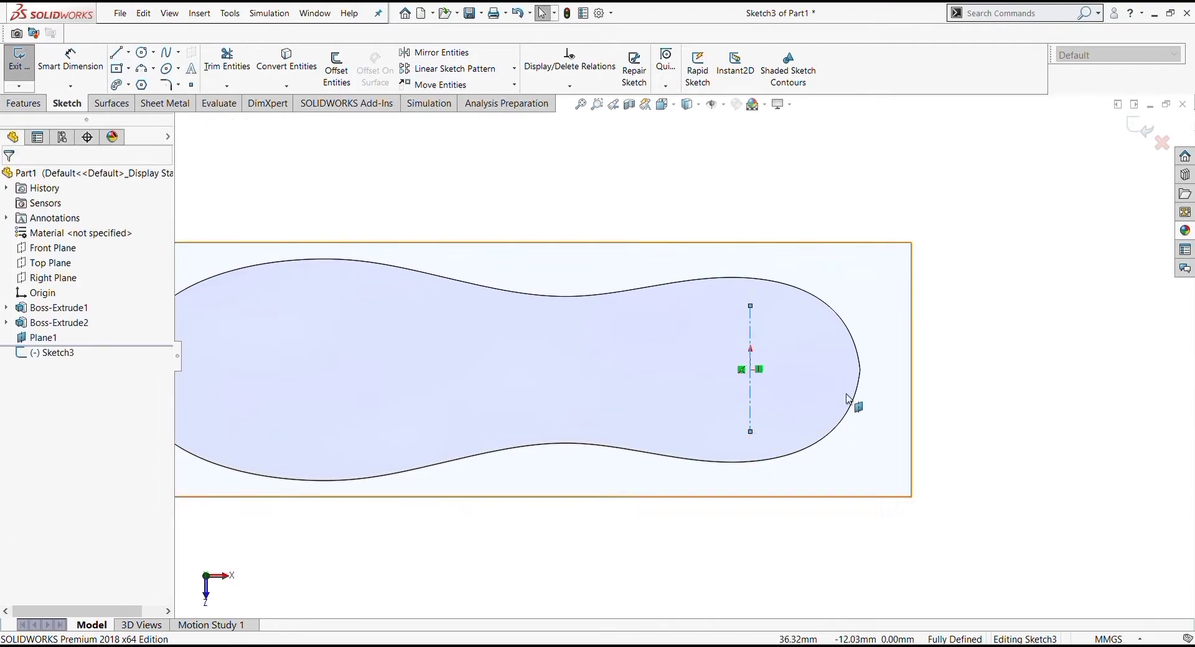
left_click(129, 56)
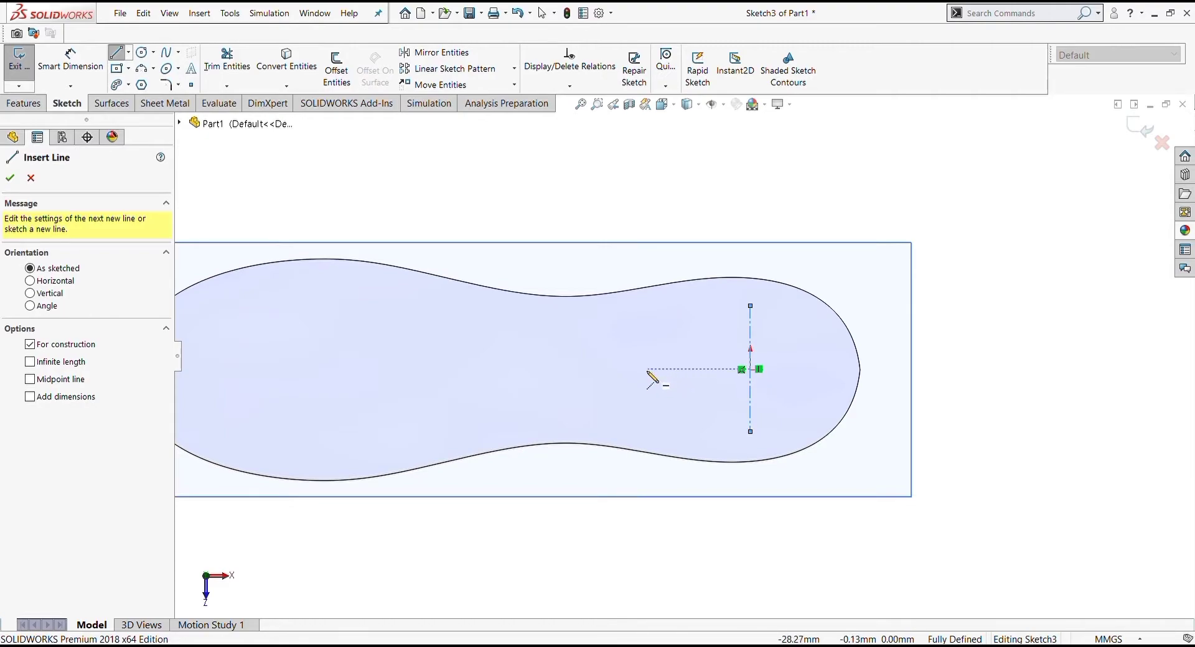
left_click(648, 370)
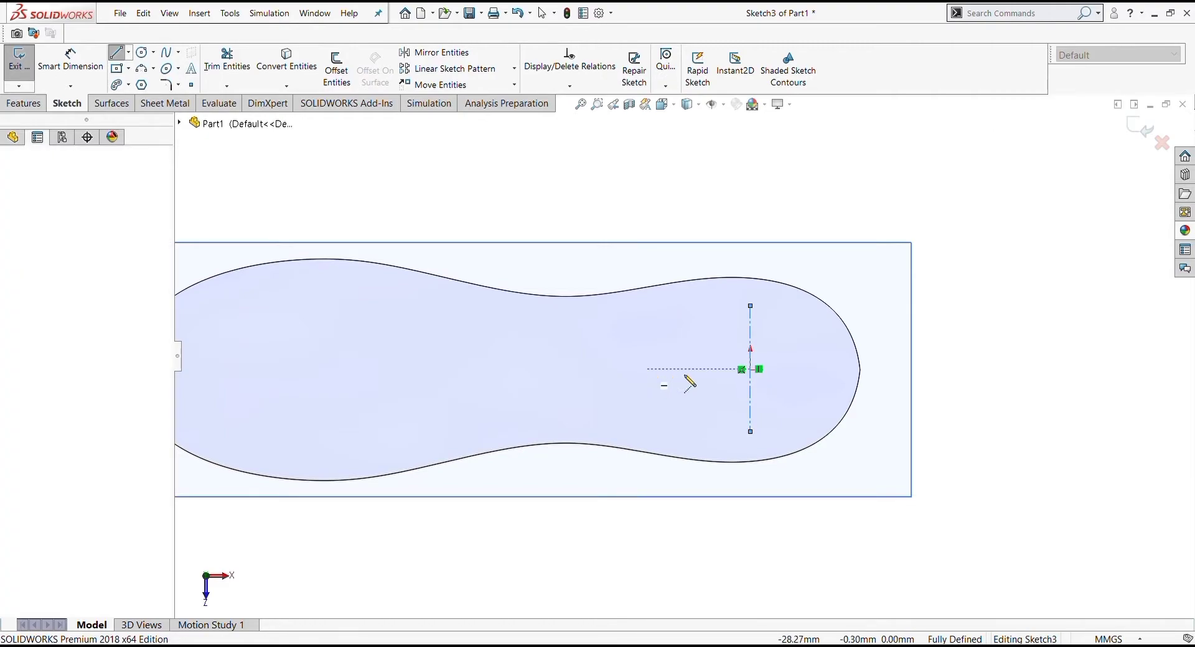
left_click(846, 369)
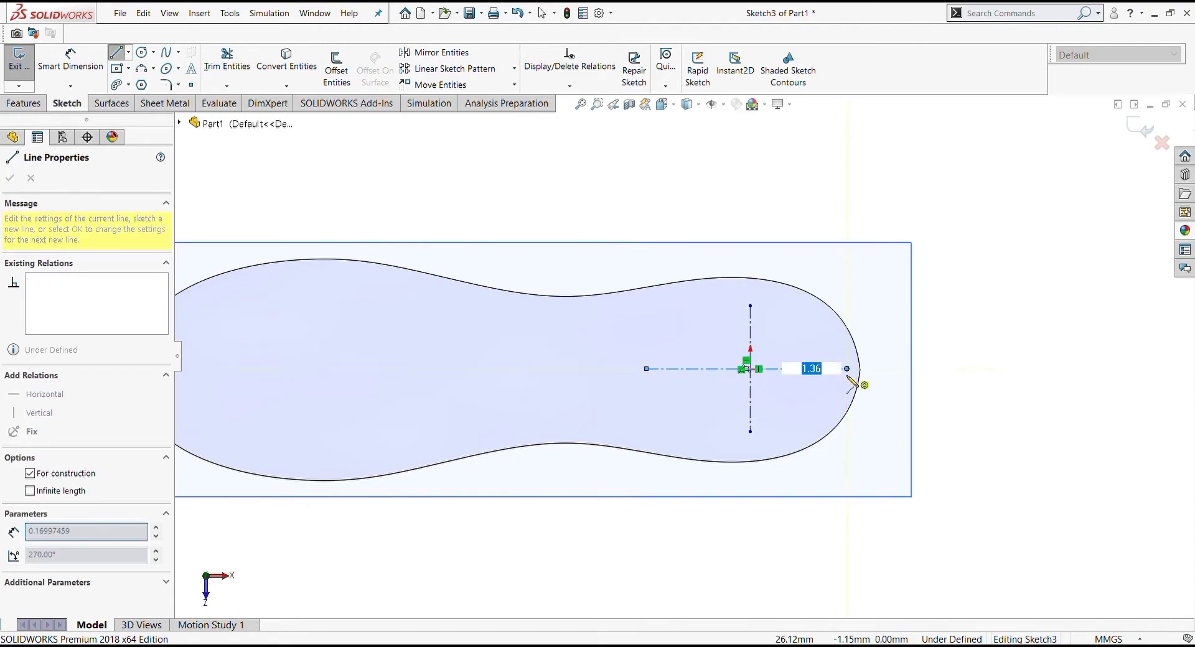
key("Escape")
scroll(848, 428, "down", 2)
scroll(881, 280, "down", 2)
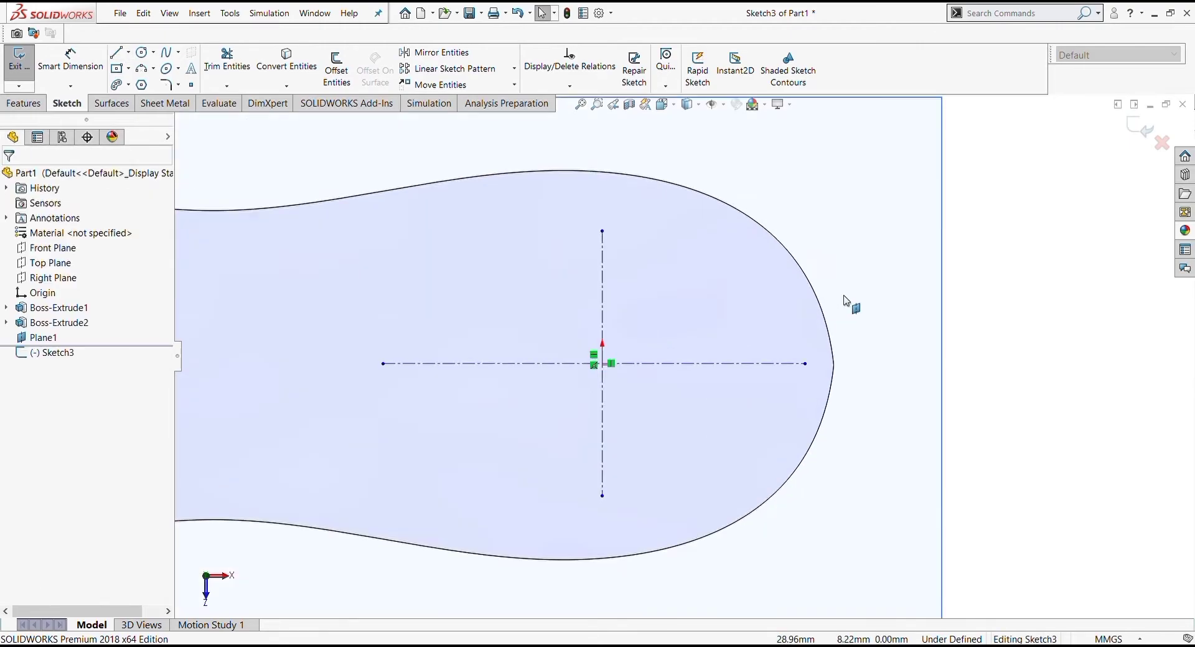
- Make the vertical centerline's top and bottom endpoints symmetric about the horizontal centerline
left_click(602, 232)
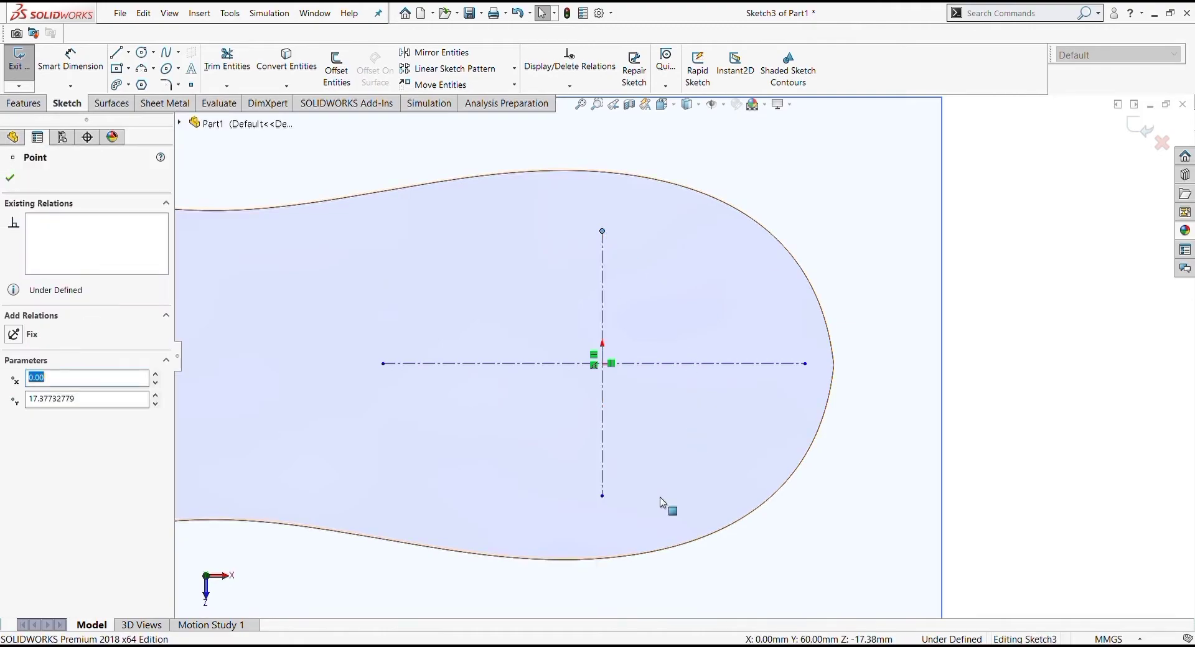
left_click(602, 495, "ctrl")
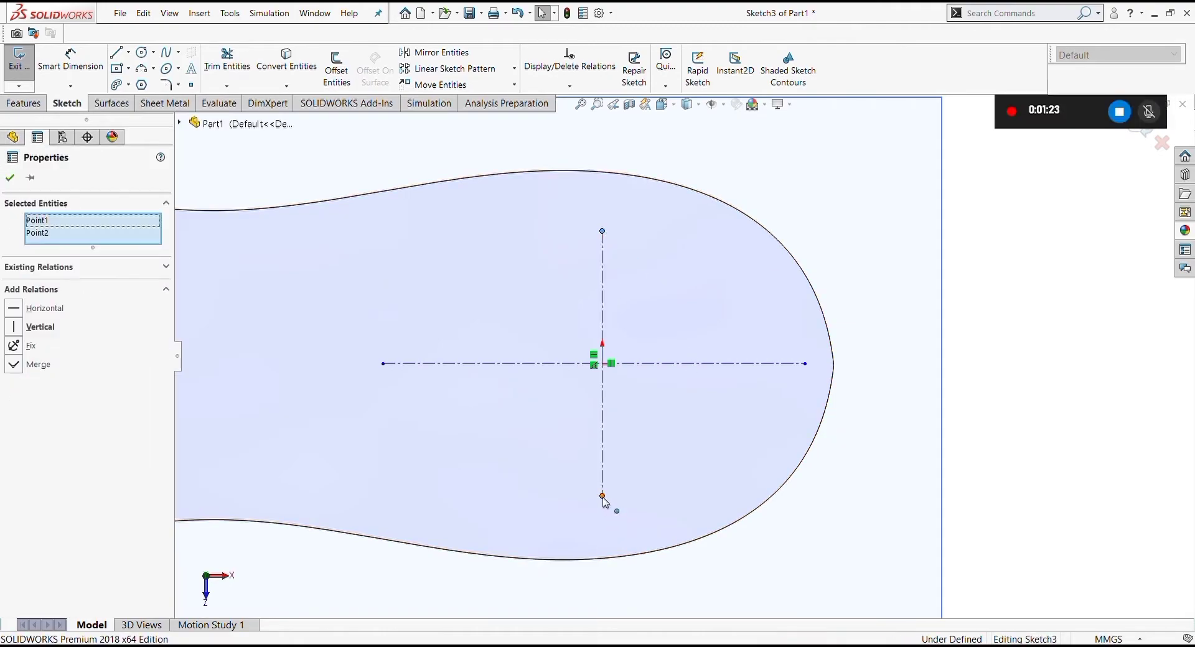
left_click(516, 369, "ctrl")
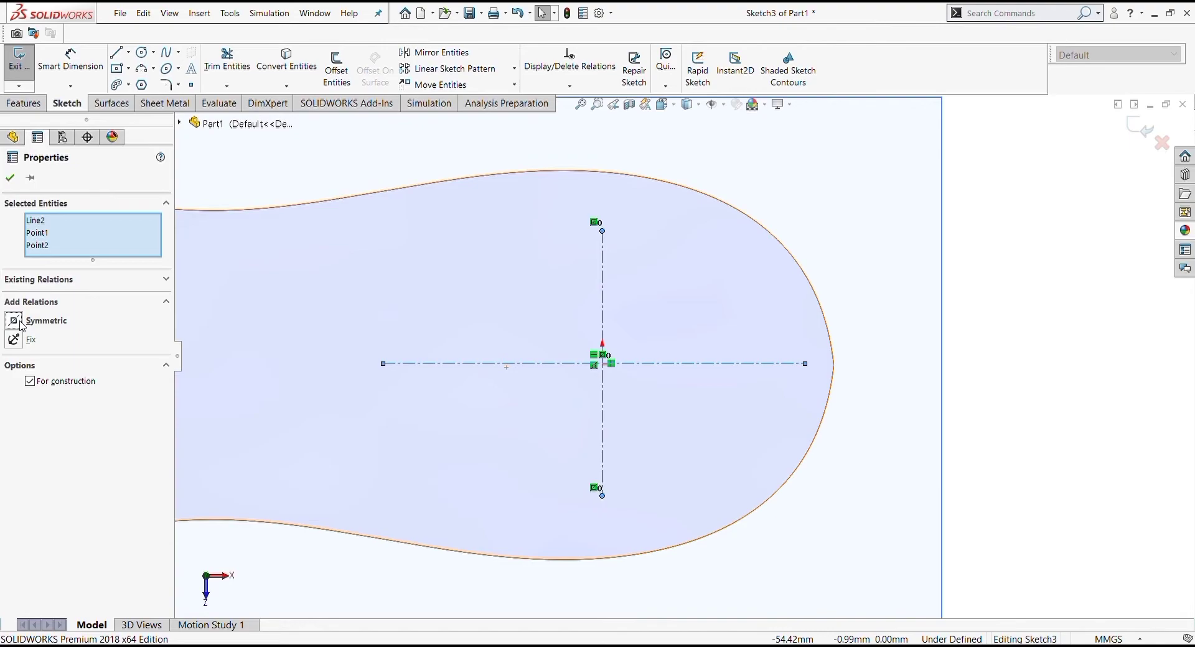
left_click(867, 519)
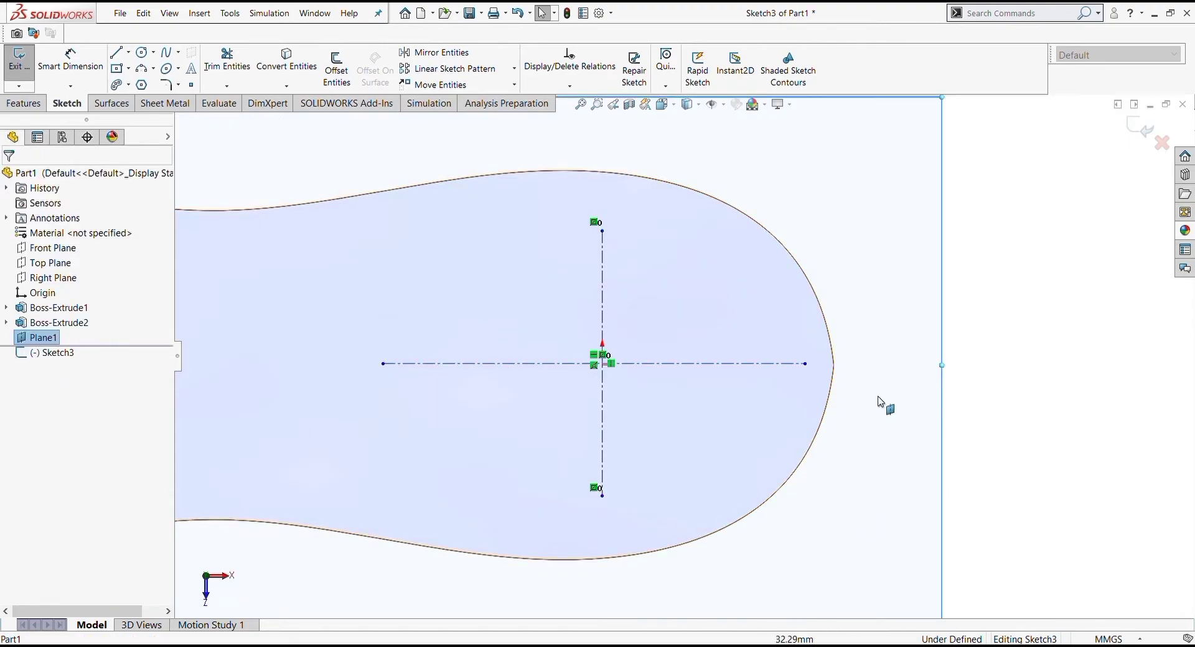
- Check the positions of the left and top centerline endpoints
left_click(383, 363)
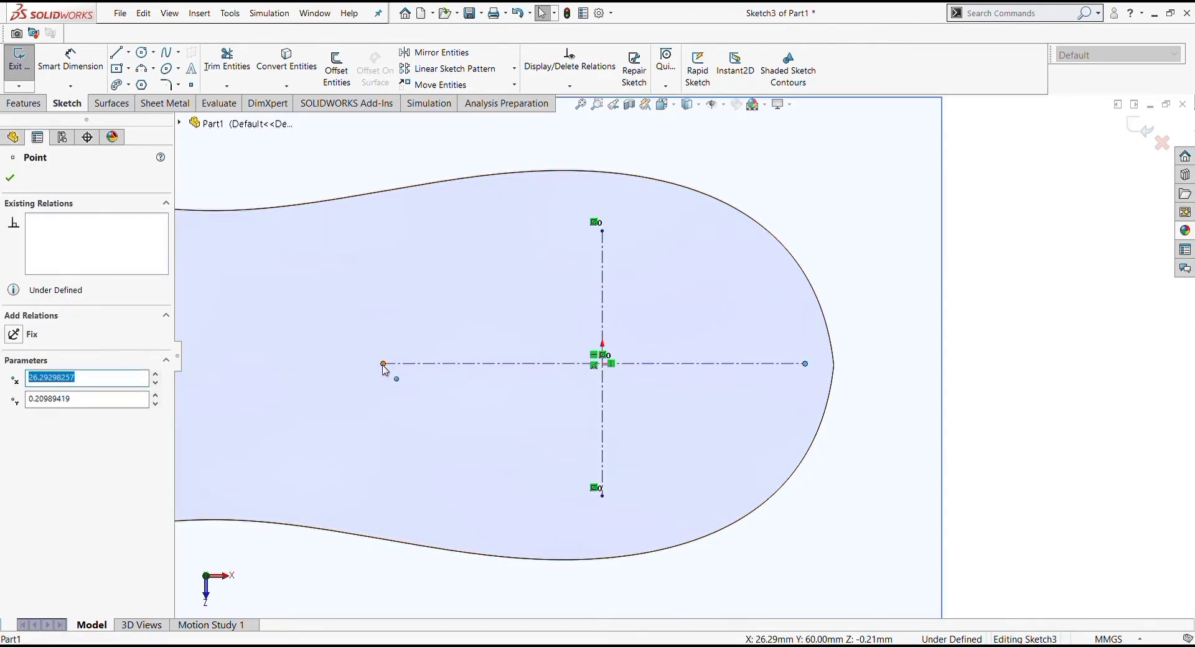
left_click(896, 516)
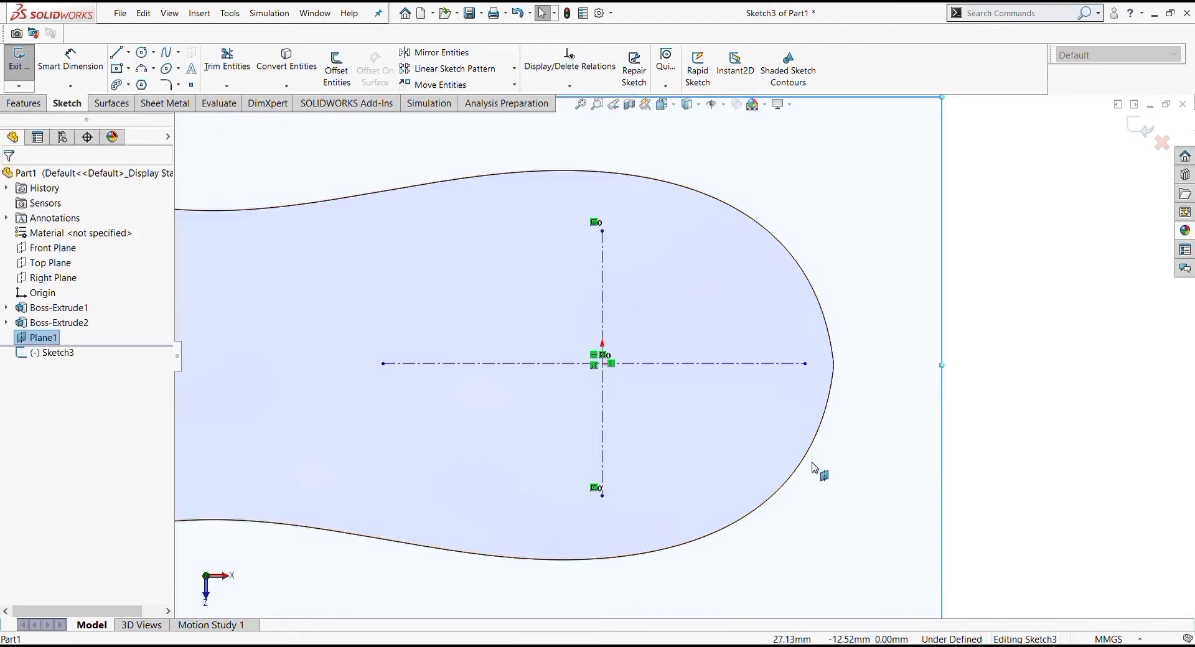
scroll(819, 471, "up", 3)
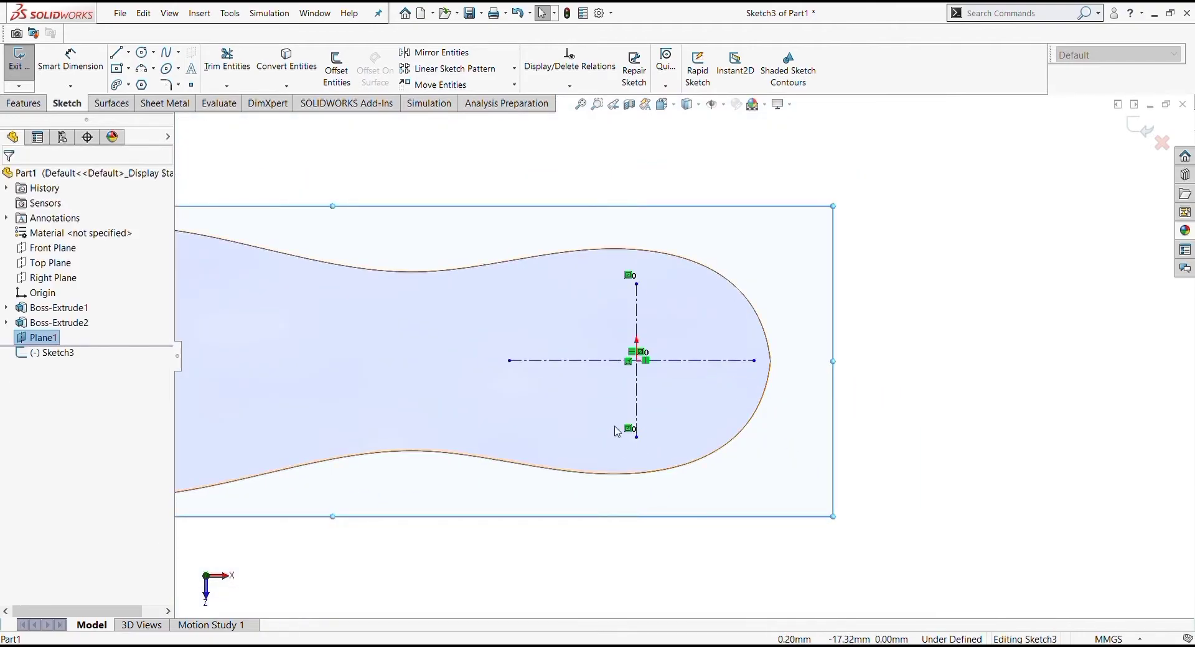
scroll(692, 350, "down", 2)
left_click(631, 240)
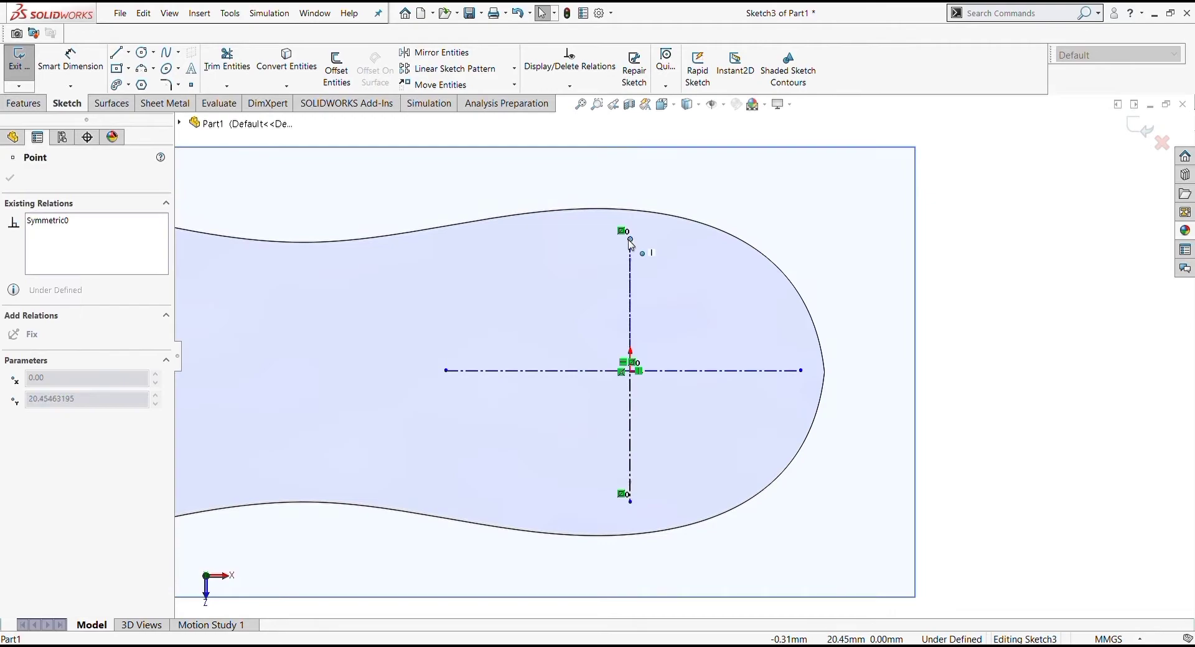
left_click(1080, 439)
left_click(166, 53)
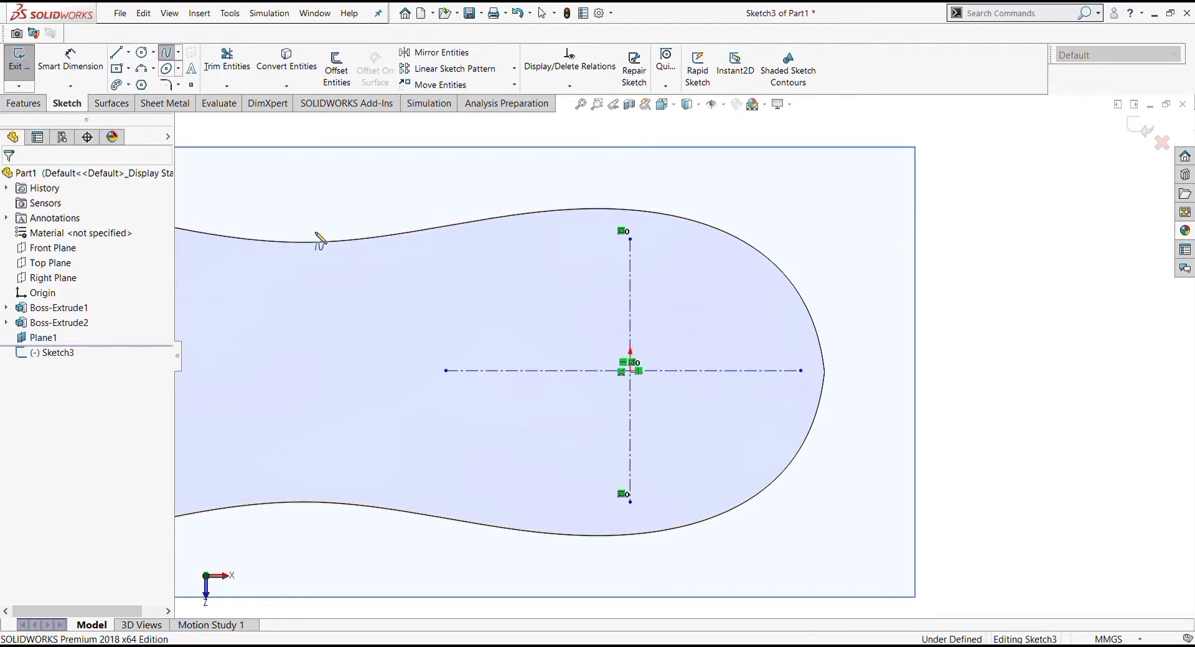
- Draw a closed spline through the left, top, right and bottom centerline endpoints
left_click(446, 370)
left_click(630, 240)
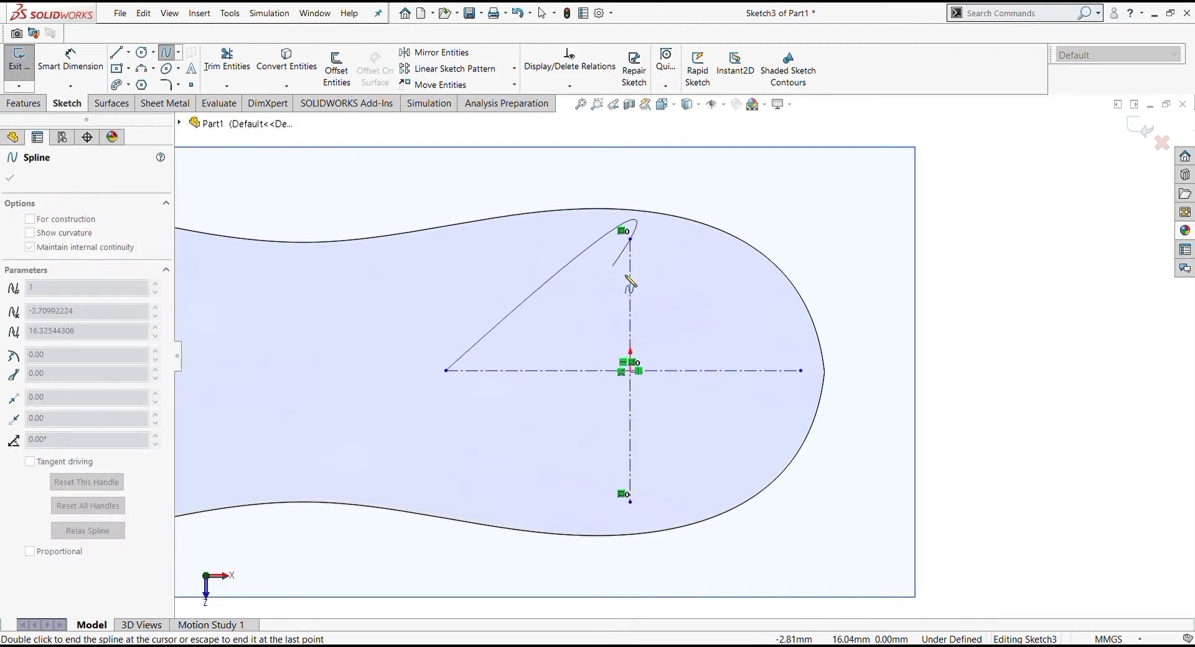
left_click(800, 370)
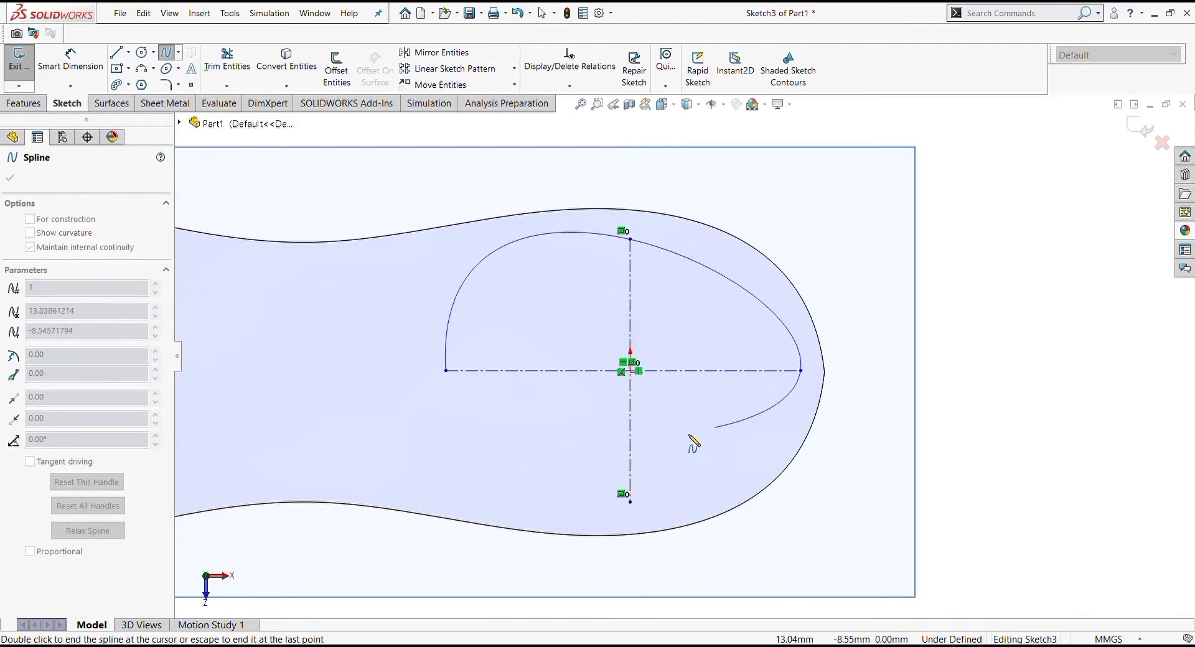
left_click(630, 501)
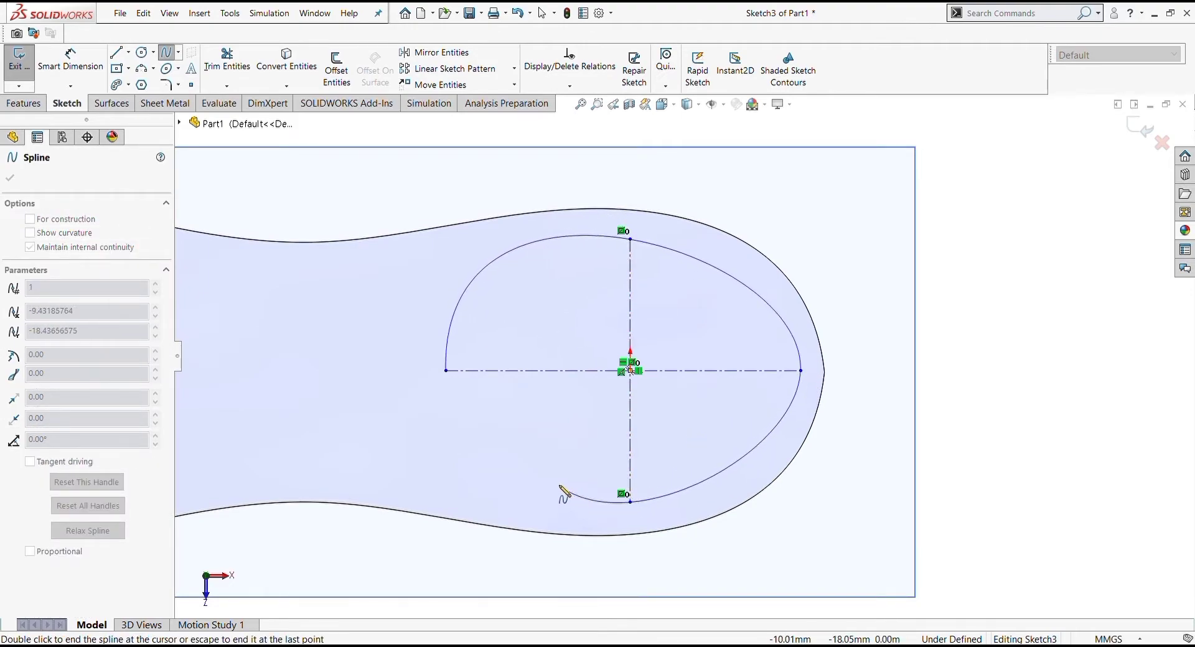
left_click(445, 370)
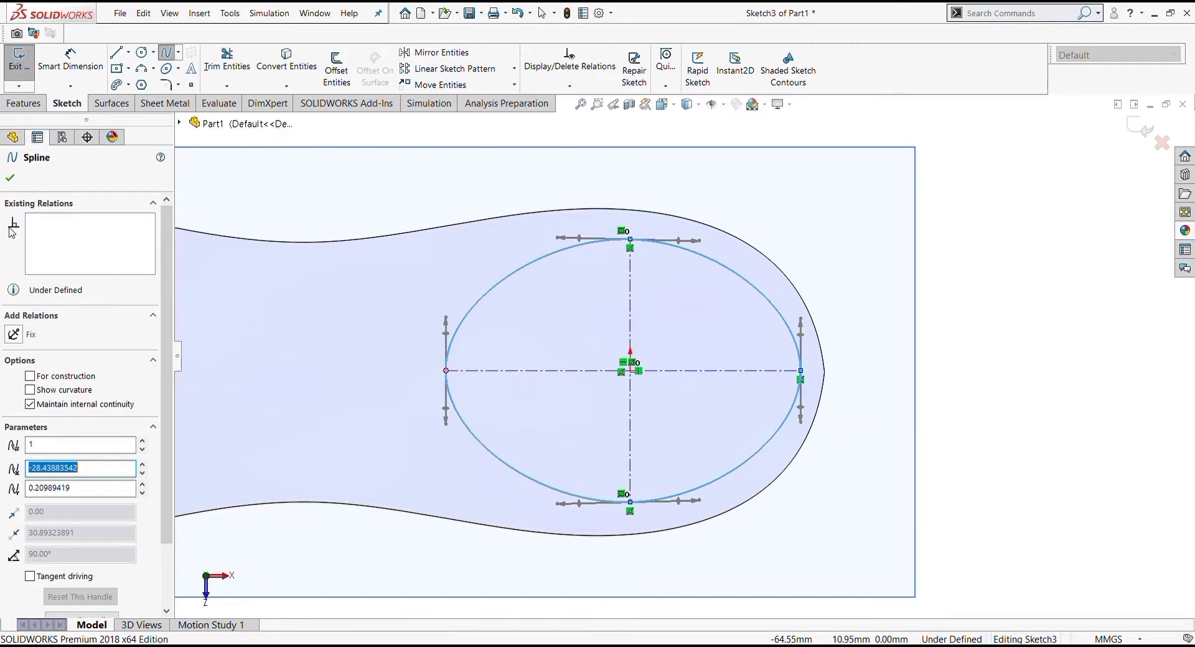
- Tilt the spline's top and bottom tangents into an egg shape
left_click_drag(580, 239, 579, 247)
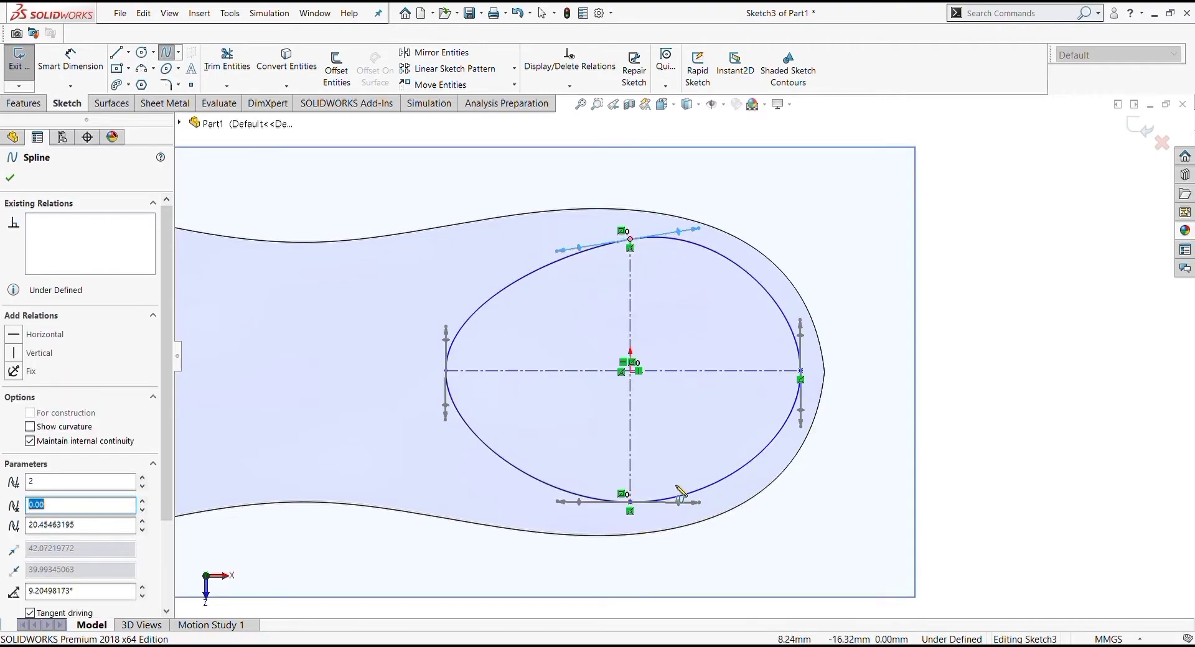
left_click_drag(579, 502, 578, 497)
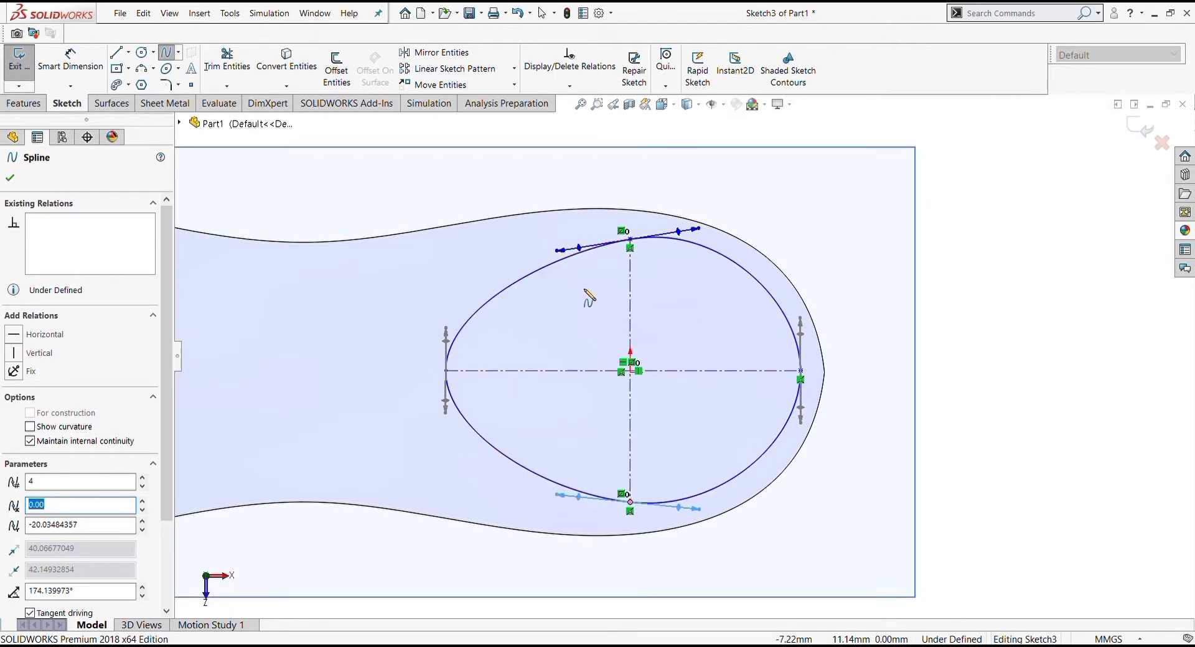
left_click(579, 247)
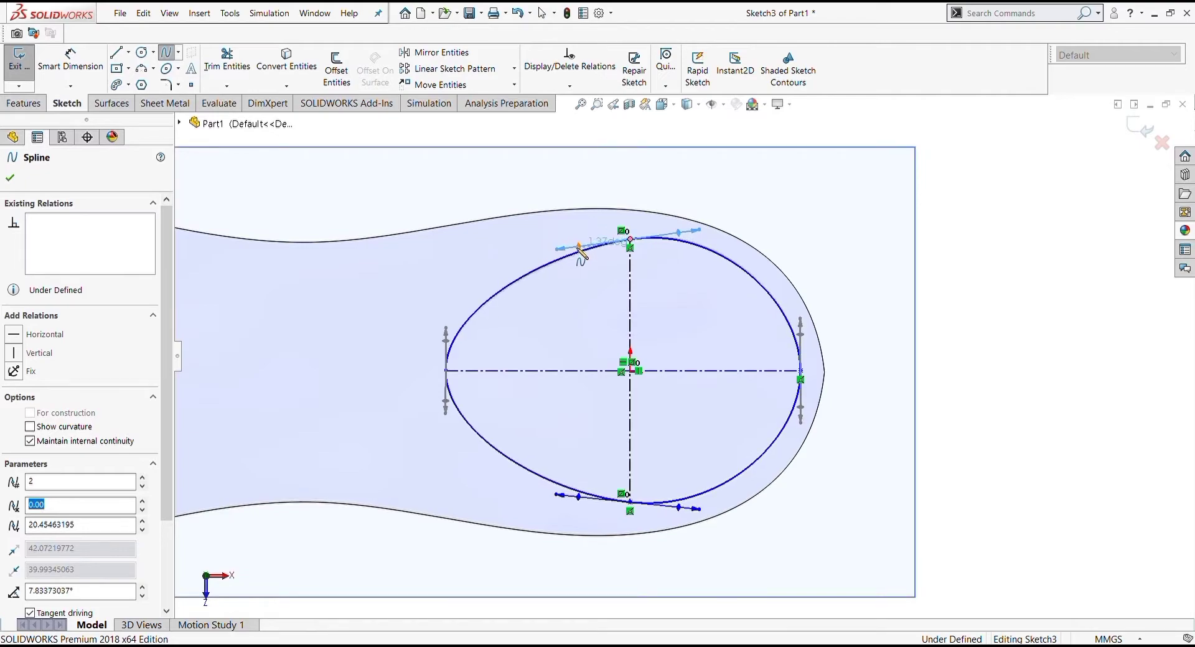
left_click(1074, 344)
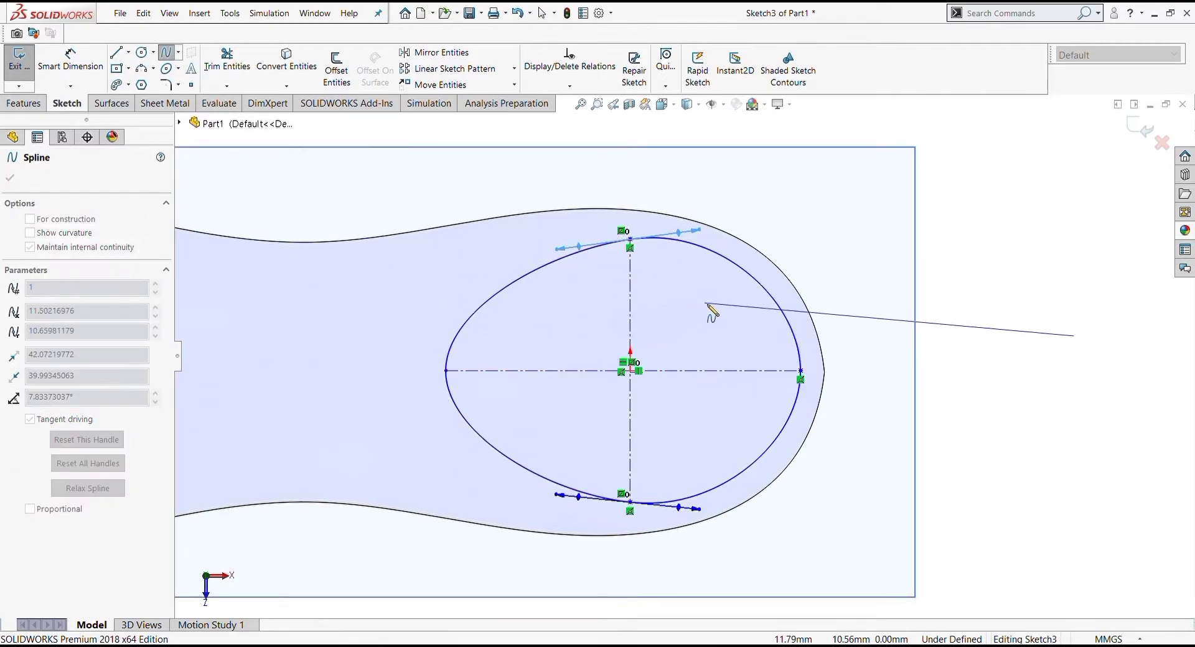
key("Escape")
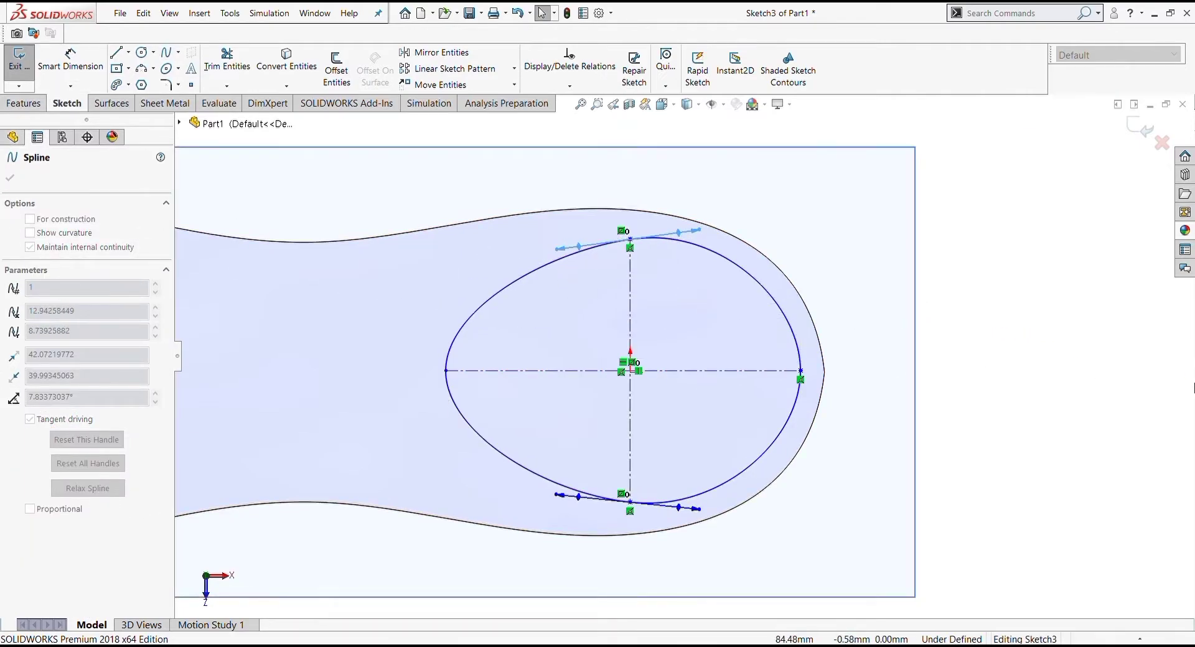
- Exit Sketch3, keeping the egg-shaped spline
left_click(10, 178)
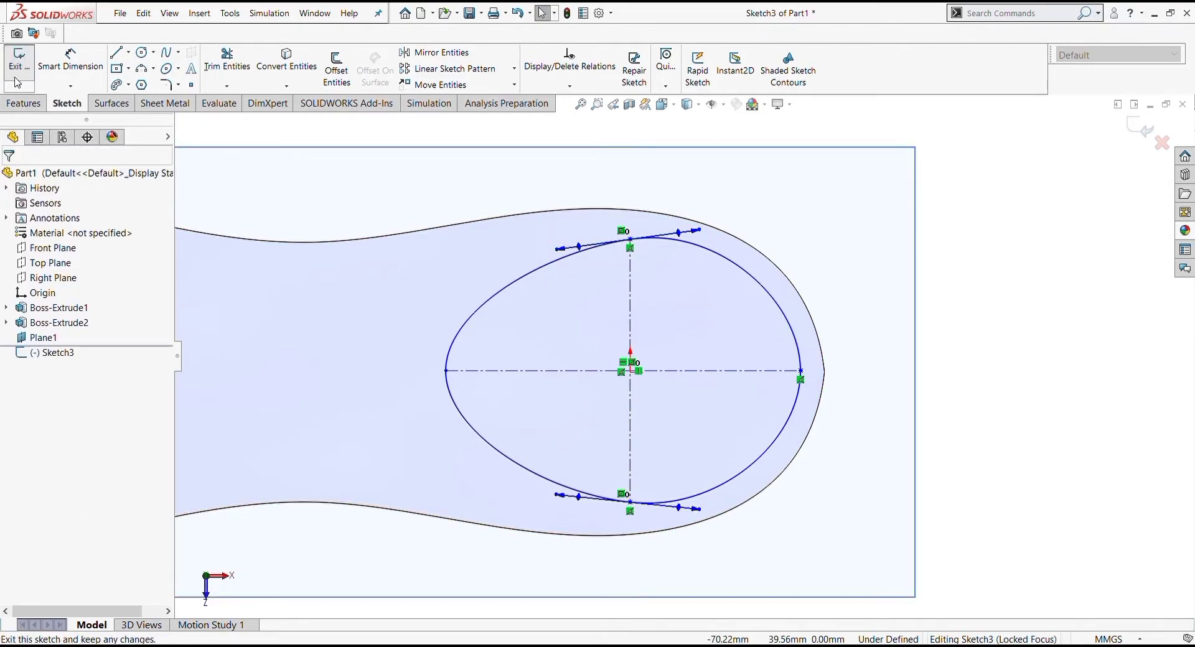
scroll(328, 286, "up", 2)
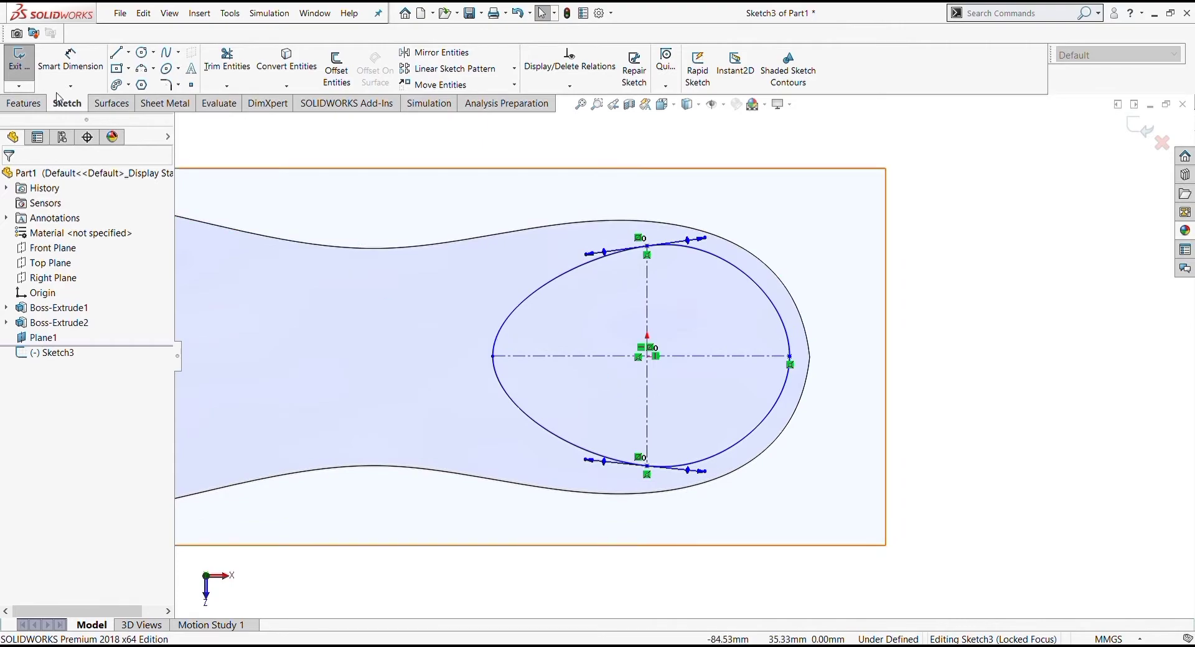
left_click(18, 62)
- Orbit to an oblique top view of the oval above the plate and select Sketch3
mouse_move(744, 424)
middle_mouse_down()
mouse_move(907, 456)
mouse_move(710, 310)
middle_mouse_up()
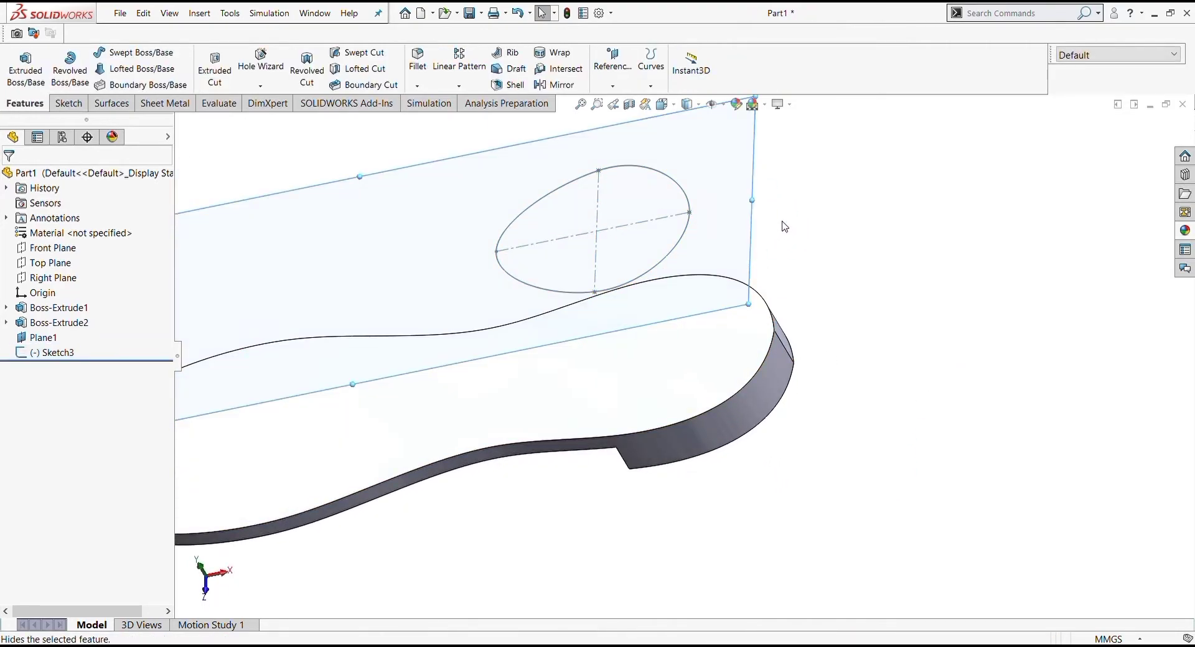
mouse_move(784, 227)
middle_mouse_down()
mouse_move(608, 453)
mouse_move(757, 359)
middle_mouse_up()
mouse_move(610, 459)
middle_mouse_down()
mouse_move(492, 405)
mouse_move(591, 434)
mouse_move(647, 387)
middle_mouse_up()
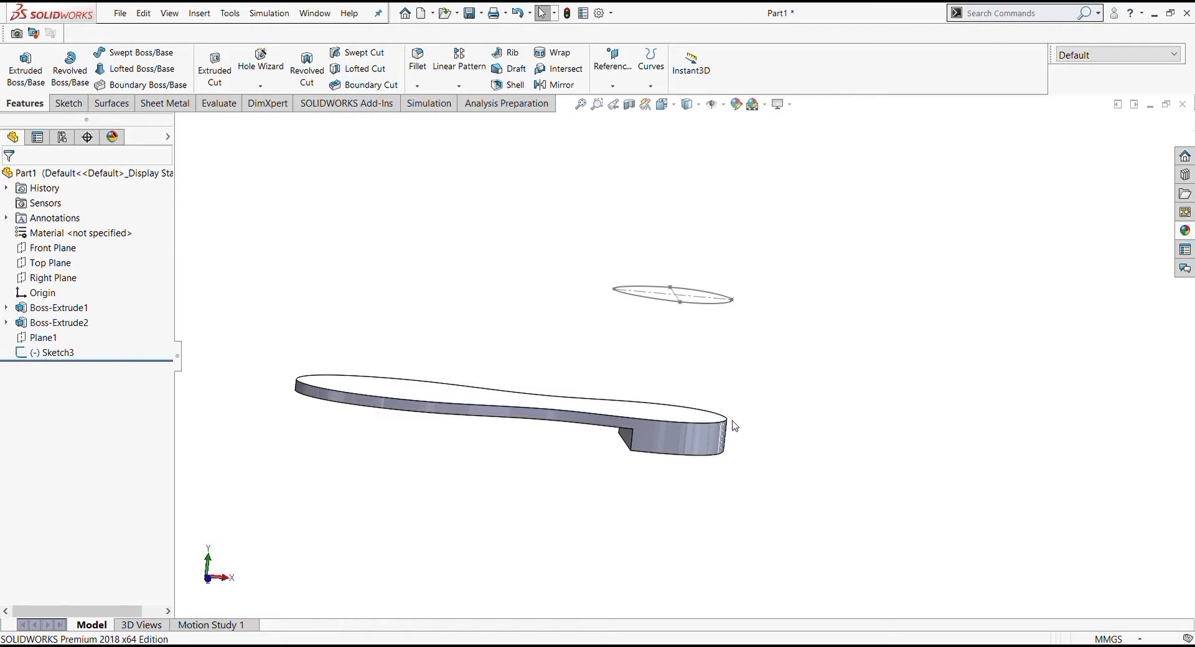
middle_click_drag(734, 426, 706, 425)
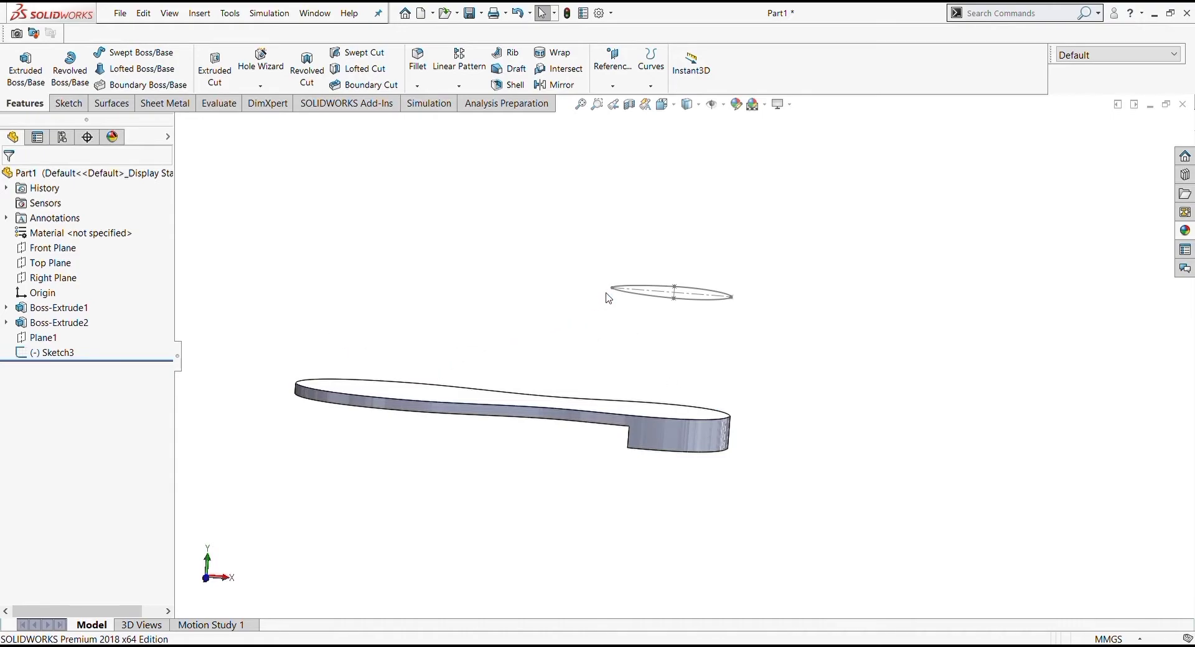
middle_click_drag(734, 429, 664, 496)
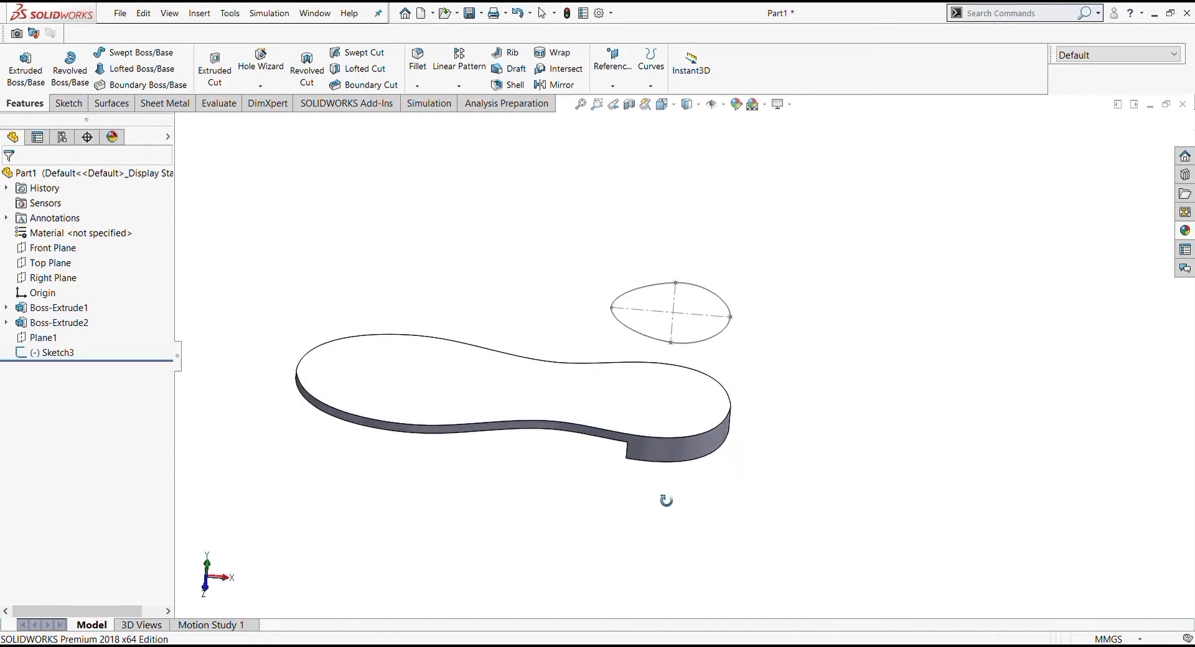
left_click(48, 354)
- Edit Sketch3 face-on, pulling the oval's left end onto the axis and its top point outward
left_click(63, 316)
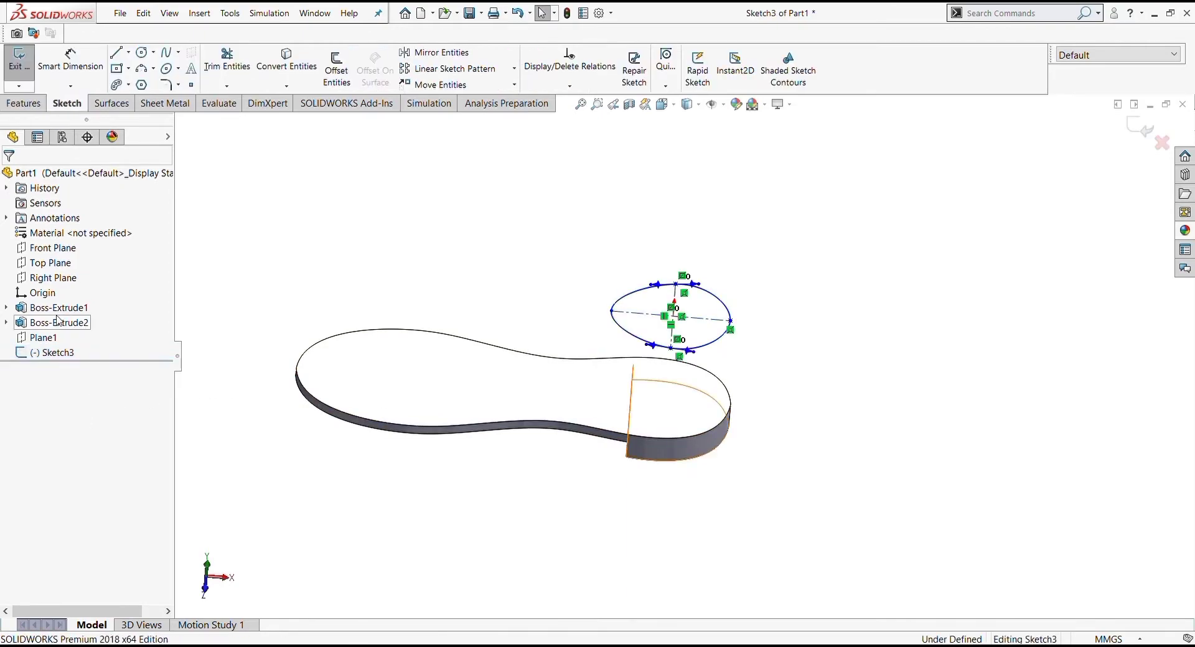
left_click(665, 104)
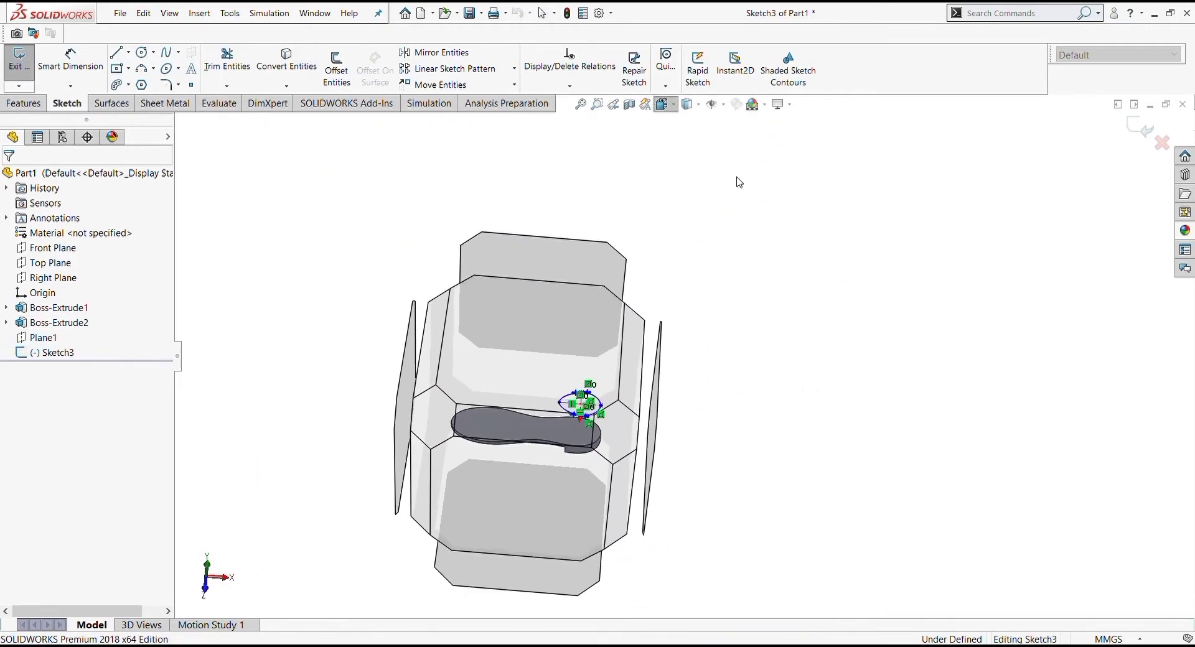
key("ctrl+8")
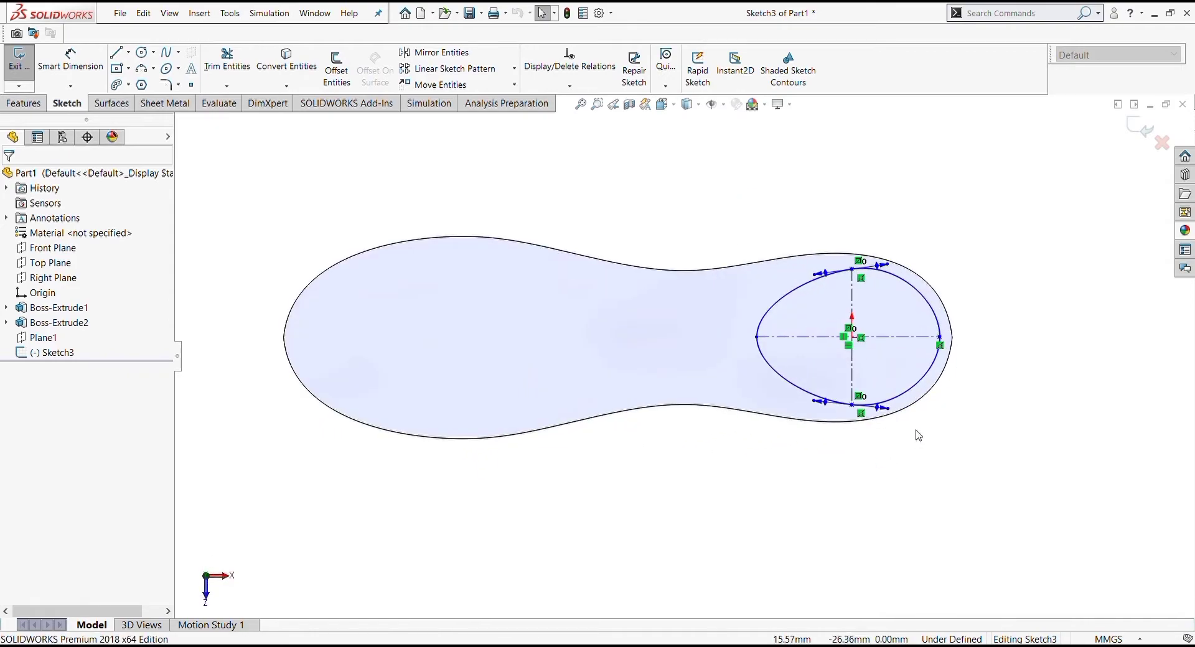
scroll(824, 348, "down", 2)
left_click_drag(726, 331, 698, 331)
scroll(911, 336, "down", 2)
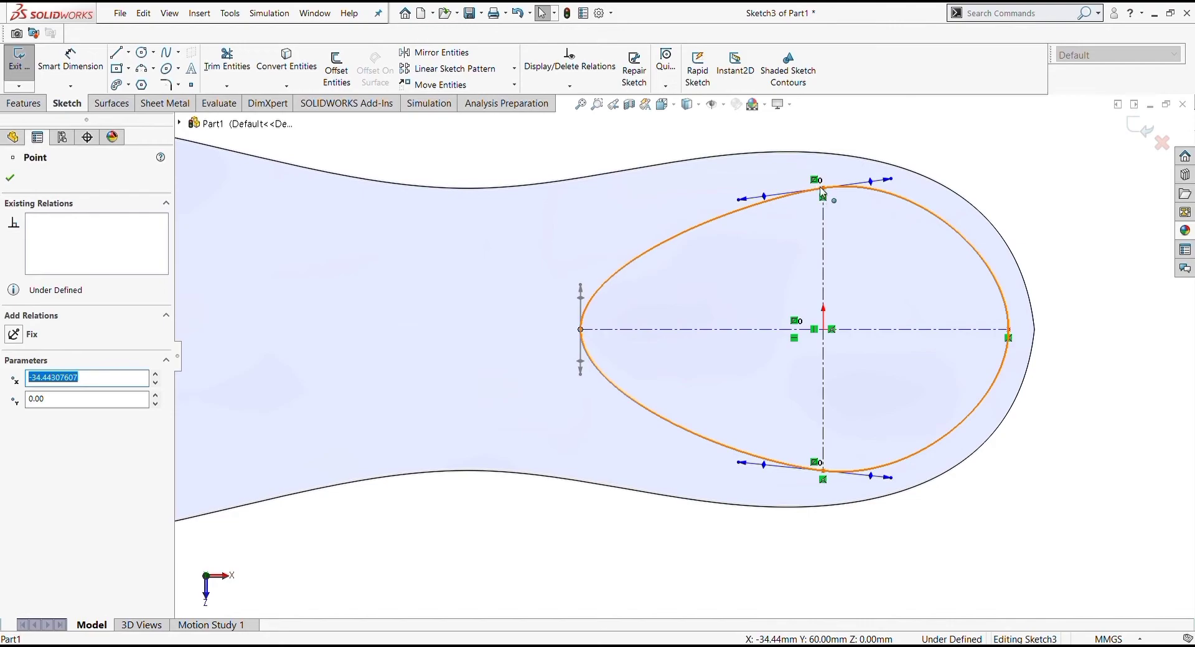
left_click_drag(822, 194, 828, 179)
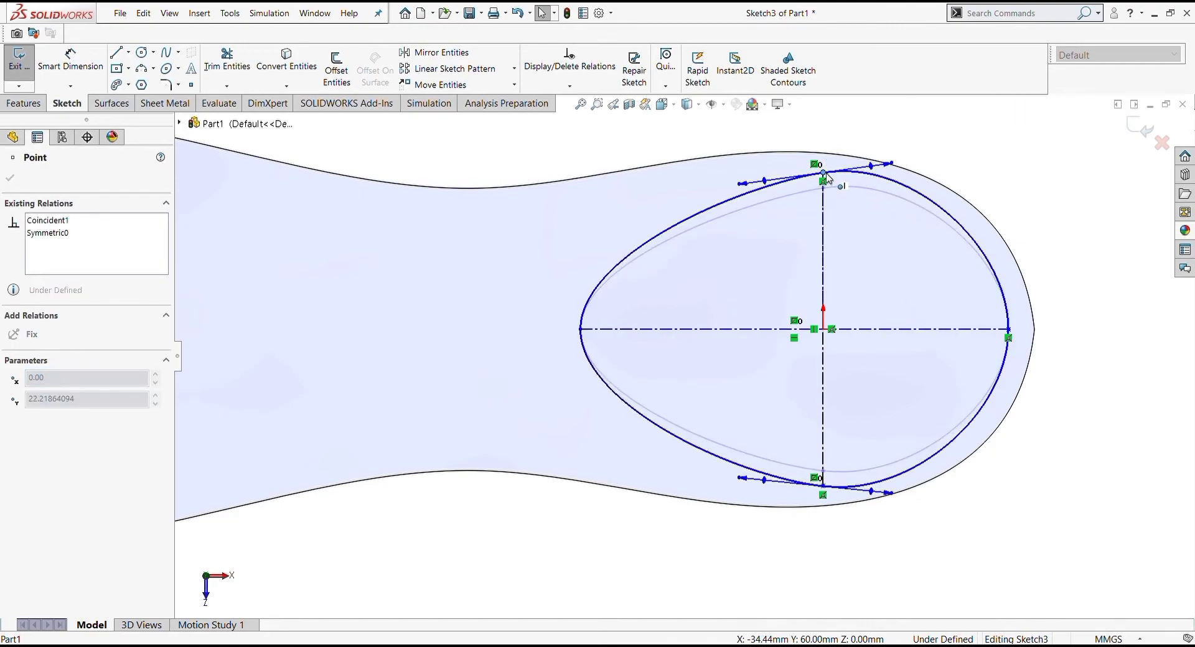
left_click(1064, 496)
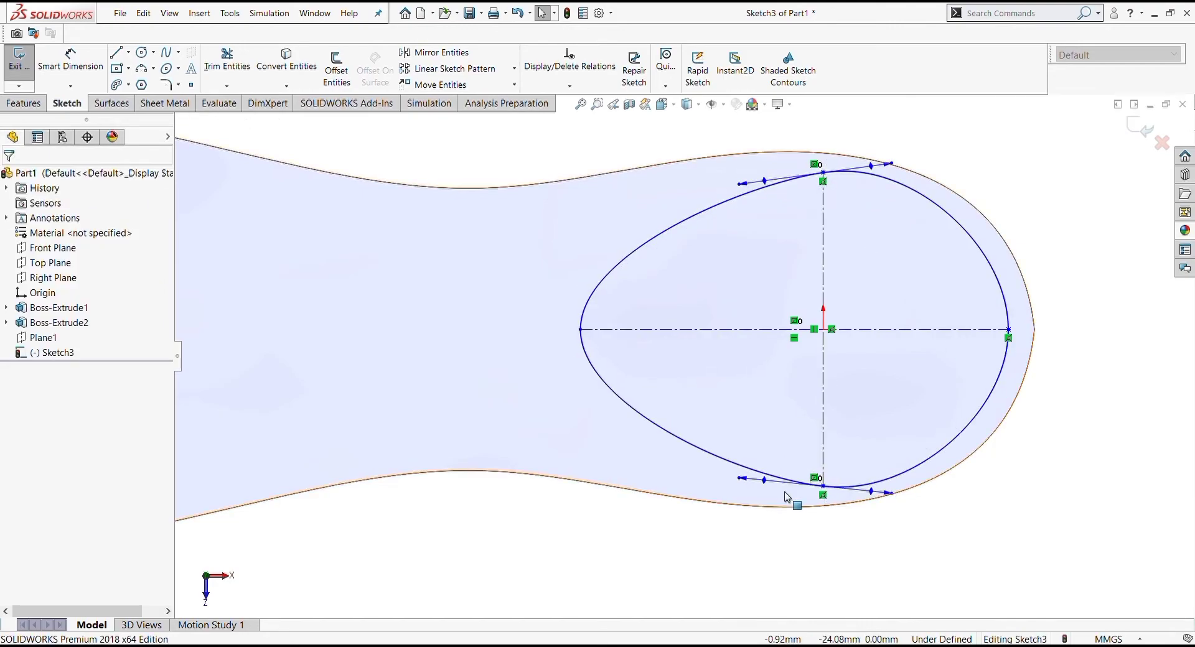
- Level the oval's top and bottom tangent handles and exit the sketch
left_click(634, 406)
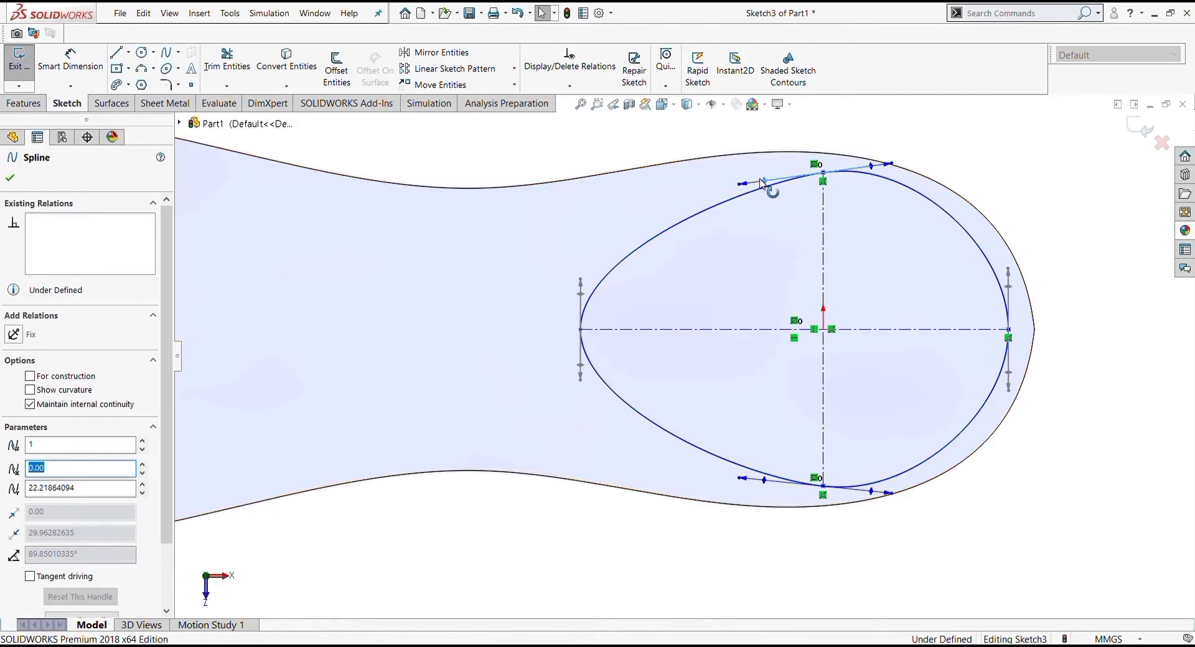
left_click_drag(766, 185, 764, 174)
left_click_drag(766, 482, 758, 496)
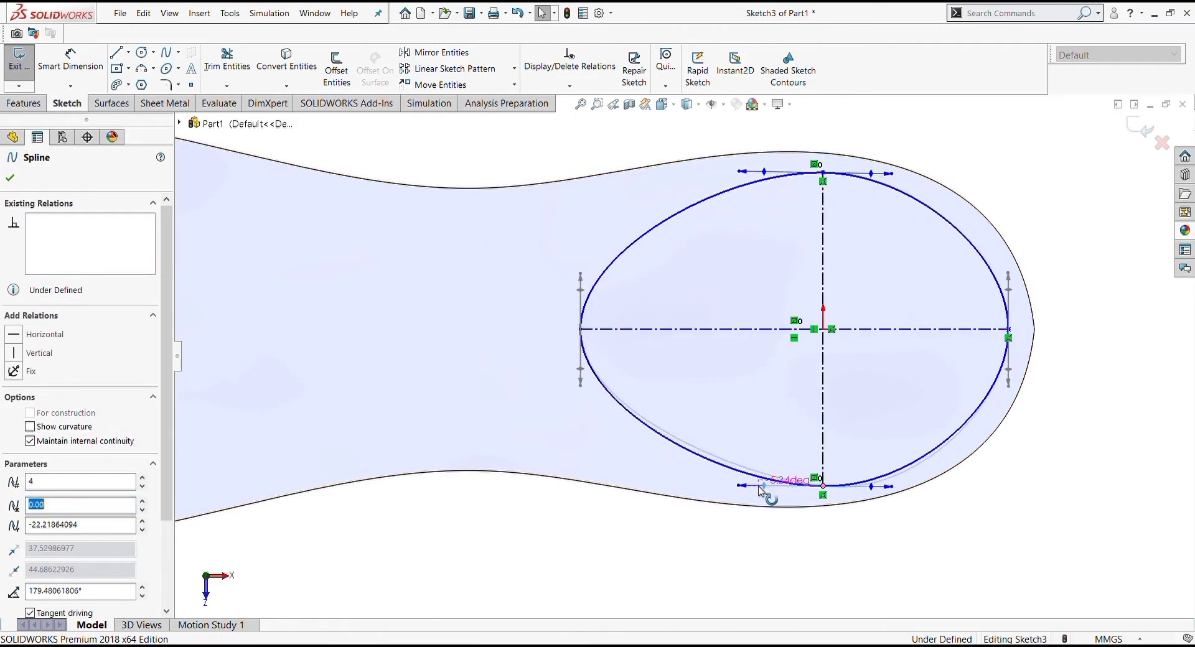
left_click(925, 560)
left_click(24, 79)
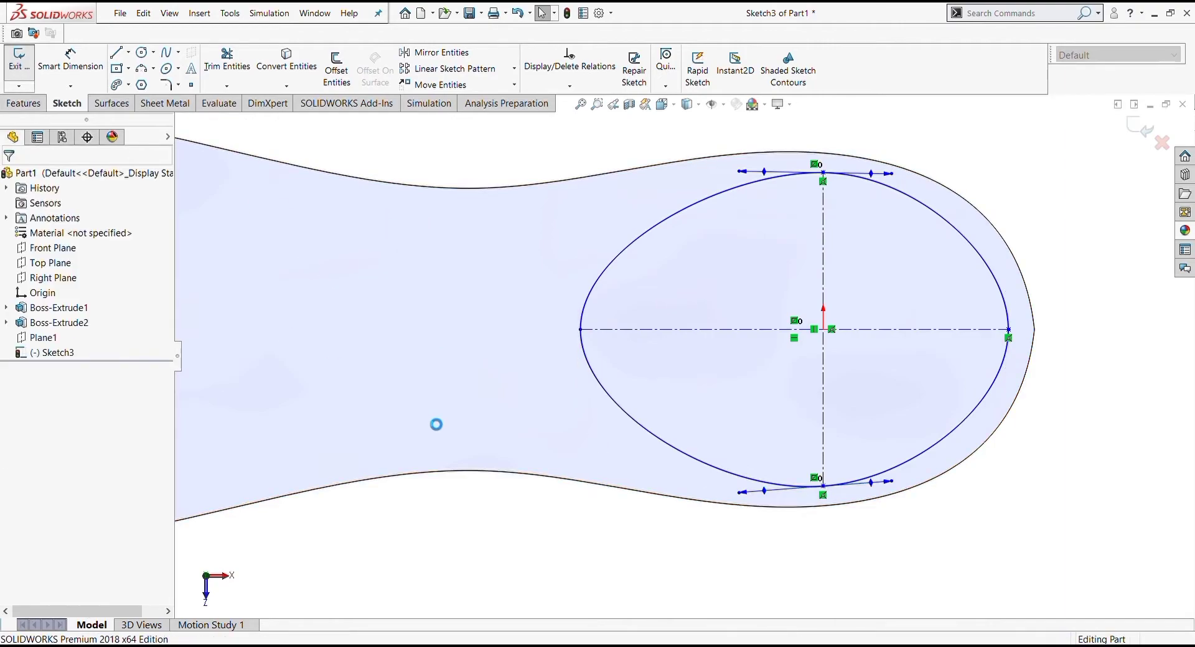
- Orbit to a 3D view and open Sketch4 on the Front Plane
mouse_move(776, 560)
middle_mouse_down()
mouse_move(733, 432)
mouse_move(565, 489)
middle_mouse_up()
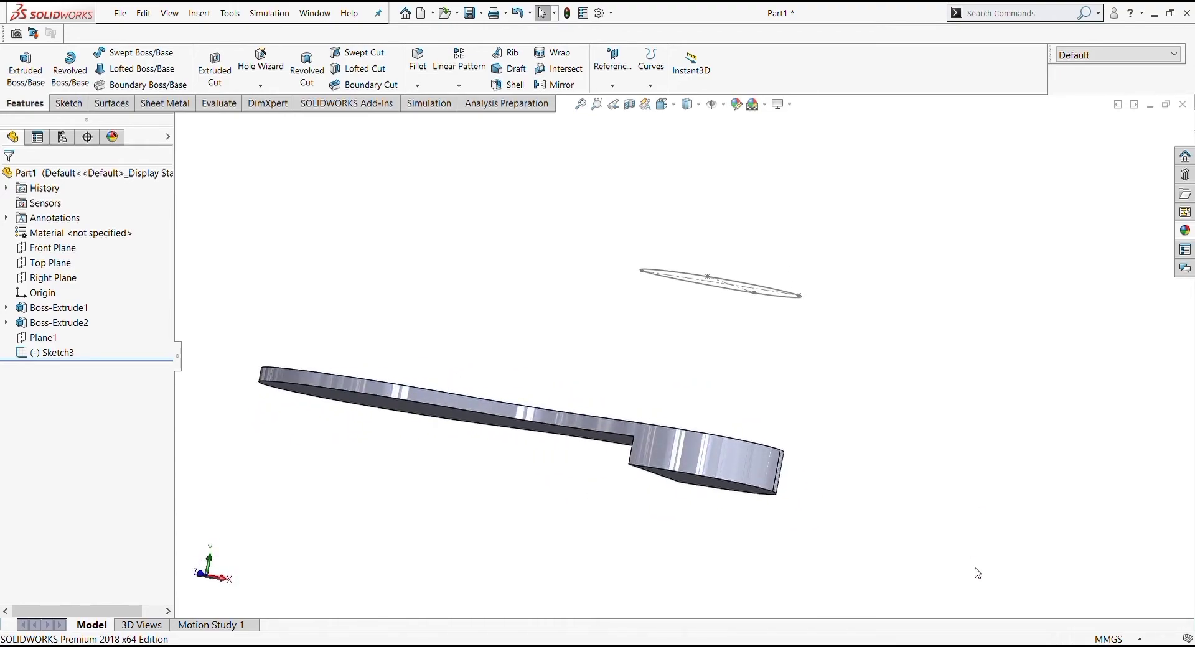
left_click(52, 249)
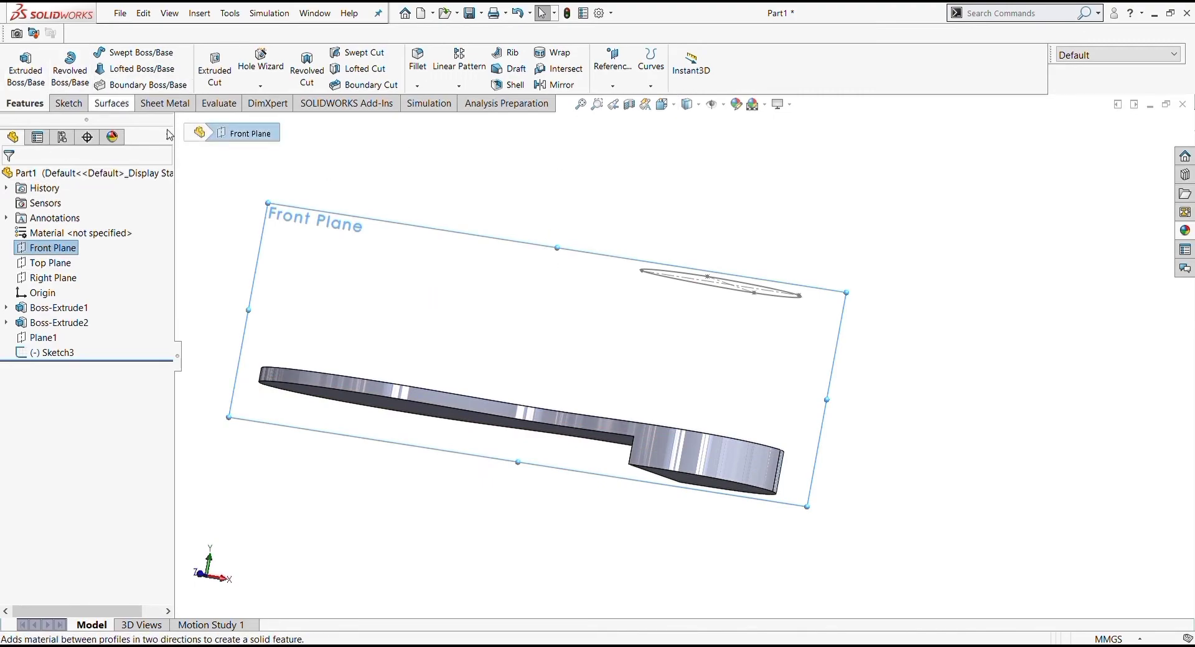
left_click(67, 103)
left_click(19, 62)
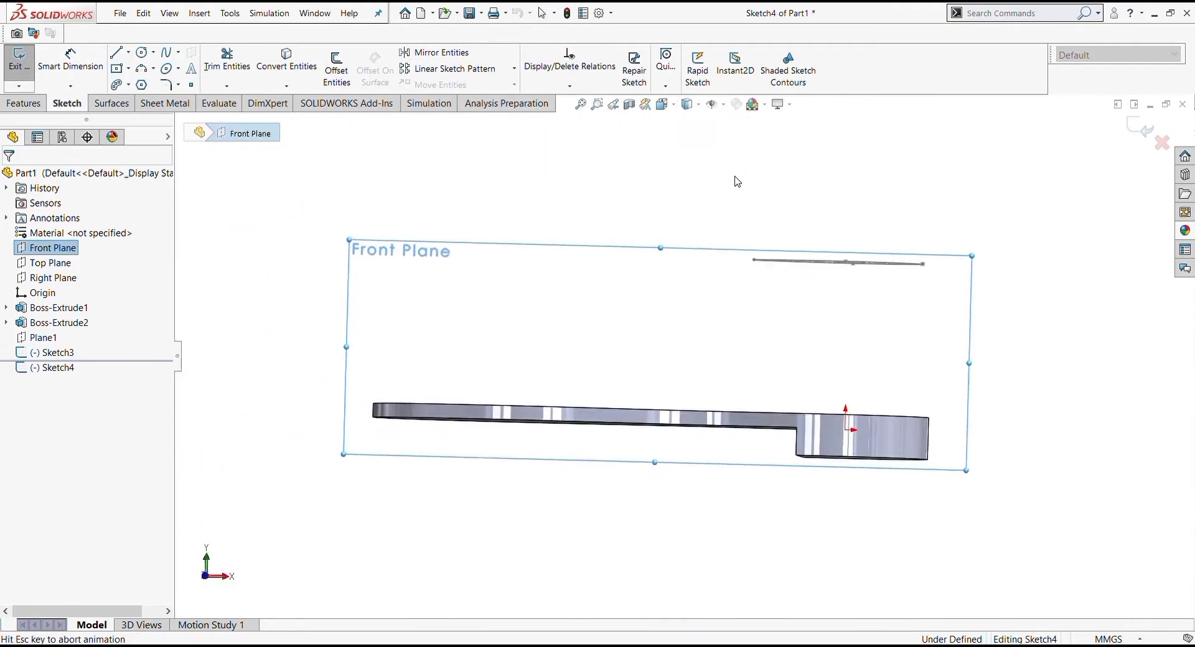
- Draw a spline from the oval's right end down to the sole's toe edge
left_click(808, 536)
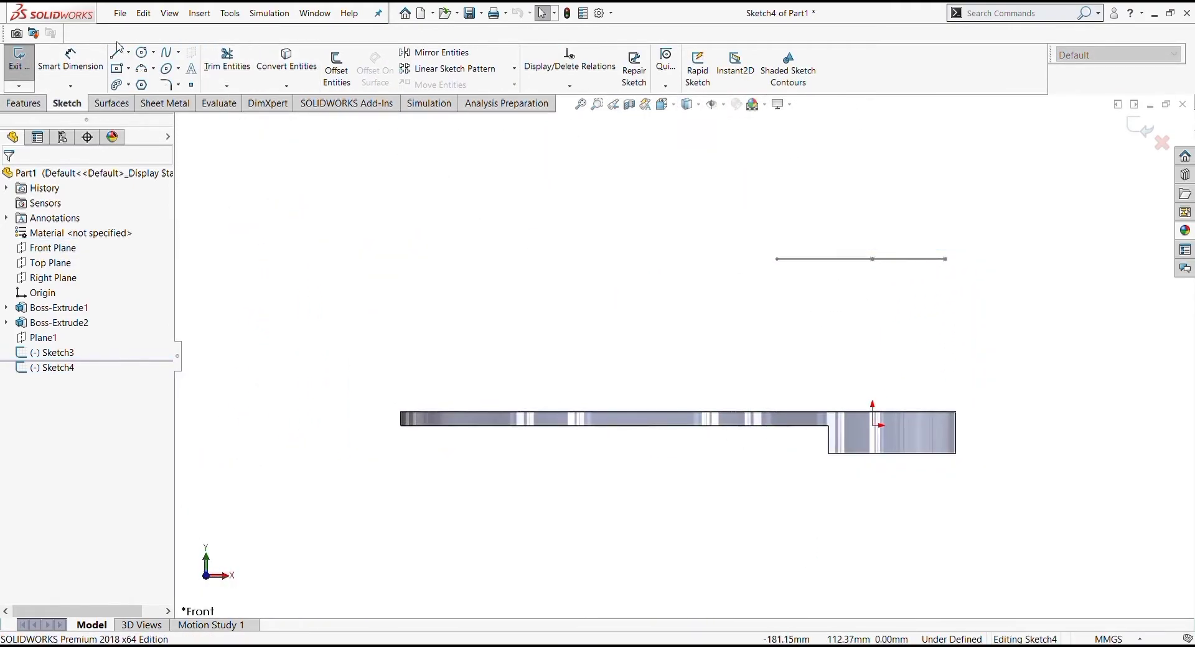
left_click(166, 52)
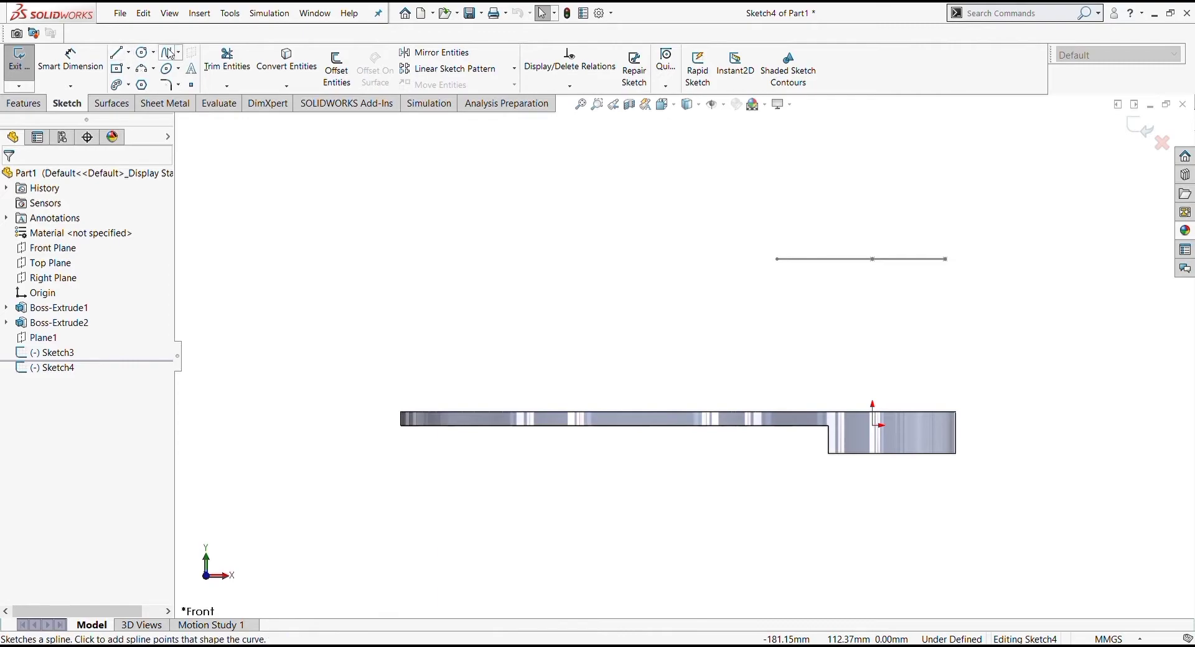
left_click(946, 259)
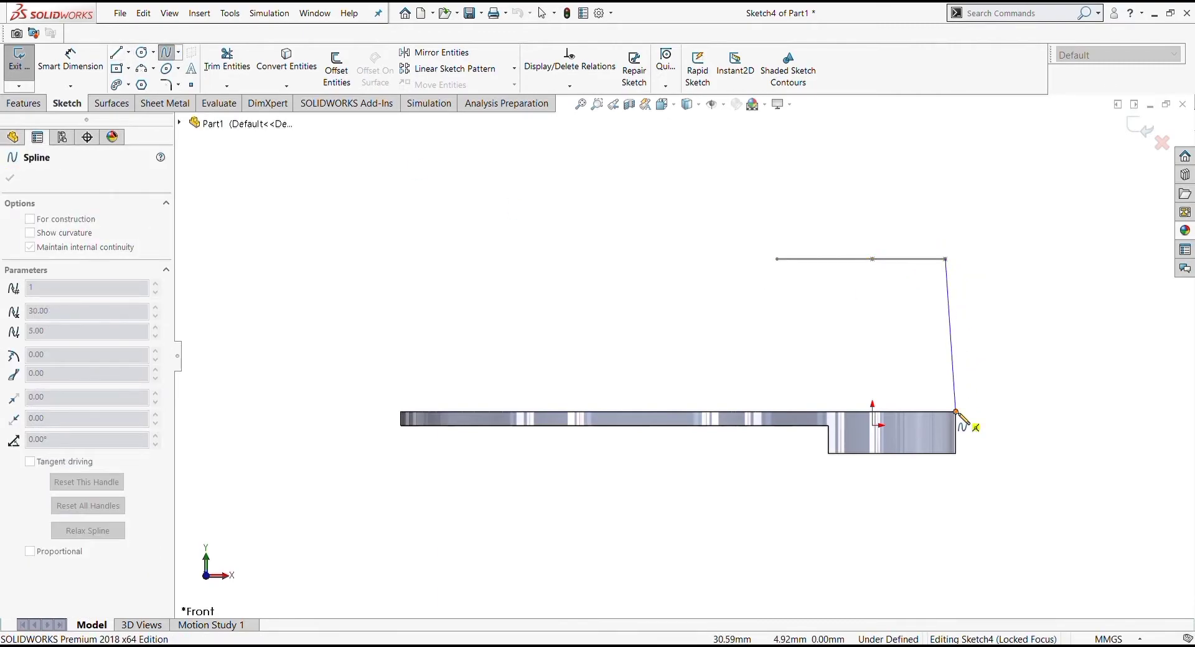
scroll(965, 386, "down", 2)
scroll(843, 271, "down", 2)
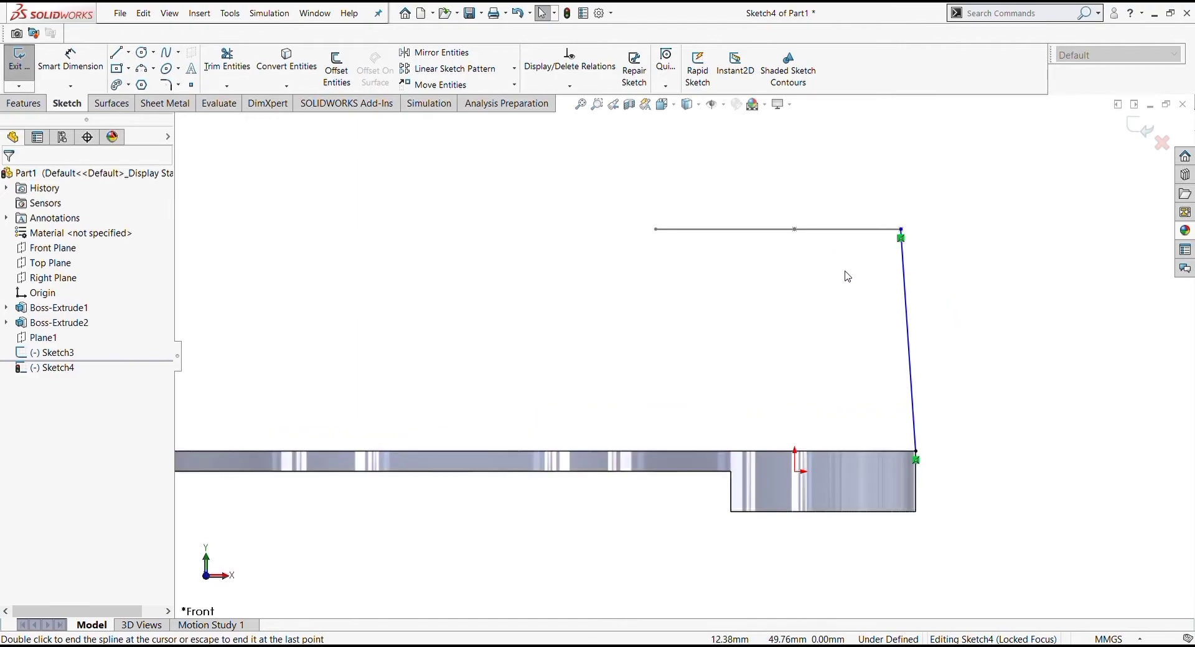
middle_click_drag(843, 271, 842, 373)
scroll(773, 367, "down", 3)
scroll(772, 367, "down", 1)
key("Escape")
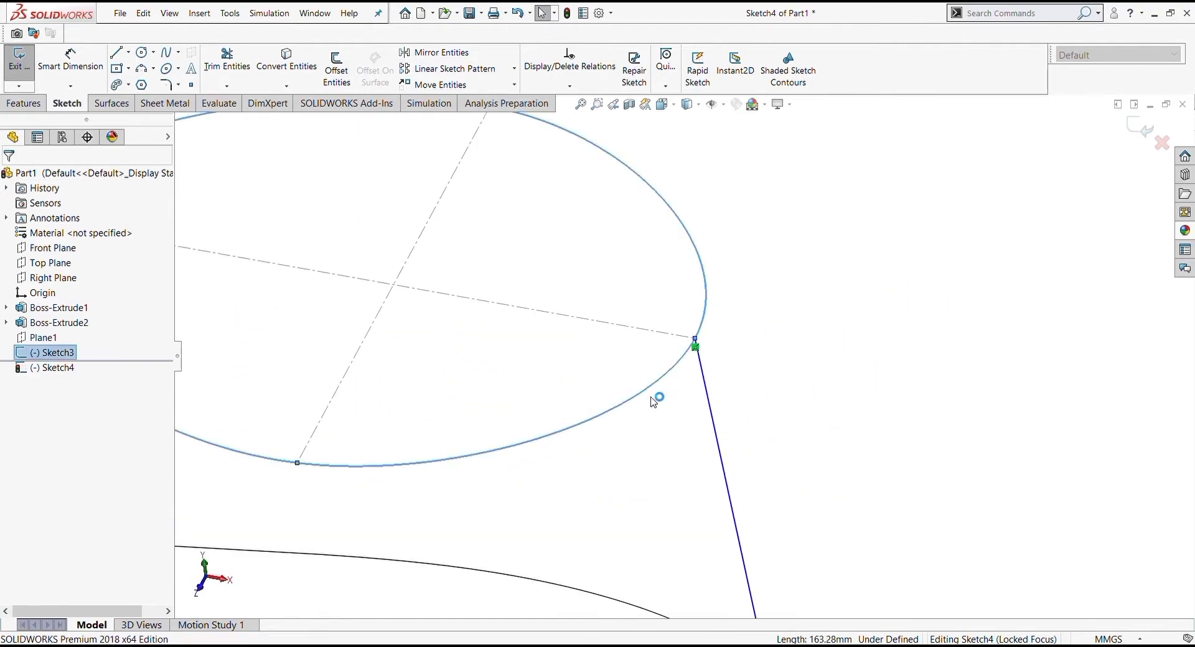
- Select the oval and spline together, then orbit so the spline stands upright beside the sole
left_click(710, 393)
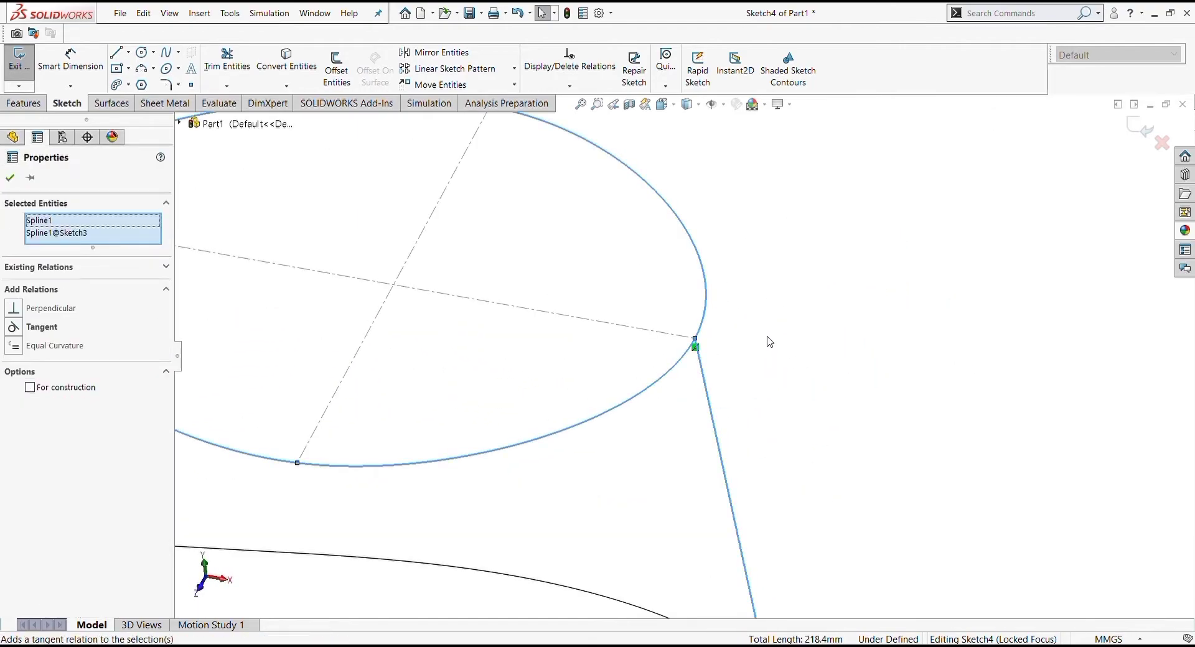
left_click(816, 430)
left_click(651, 390)
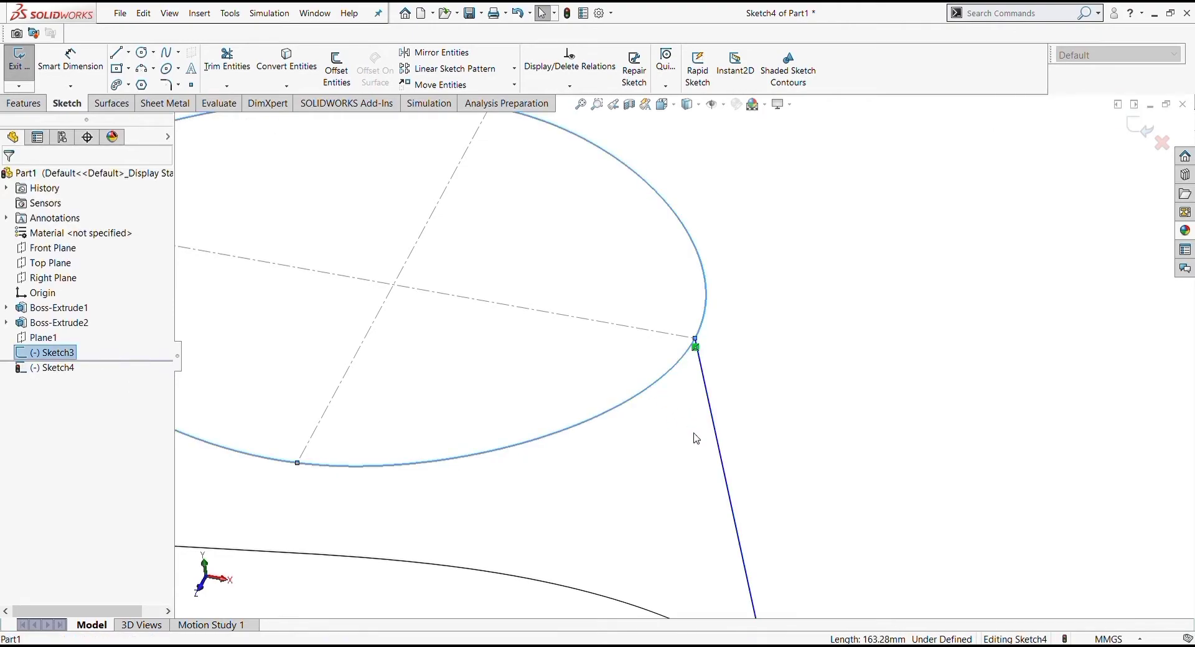
left_click(722, 463, "ctrl")
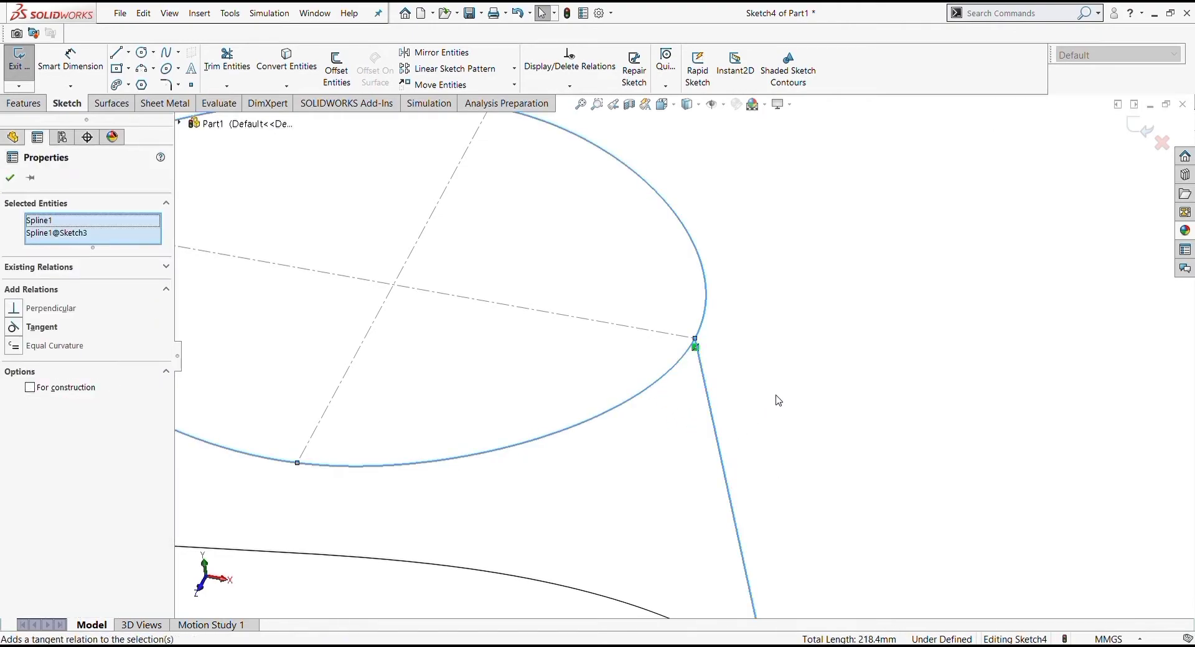
left_click(815, 501)
scroll(615, 459, "up", 2)
middle_click_drag(615, 458, 721, 473)
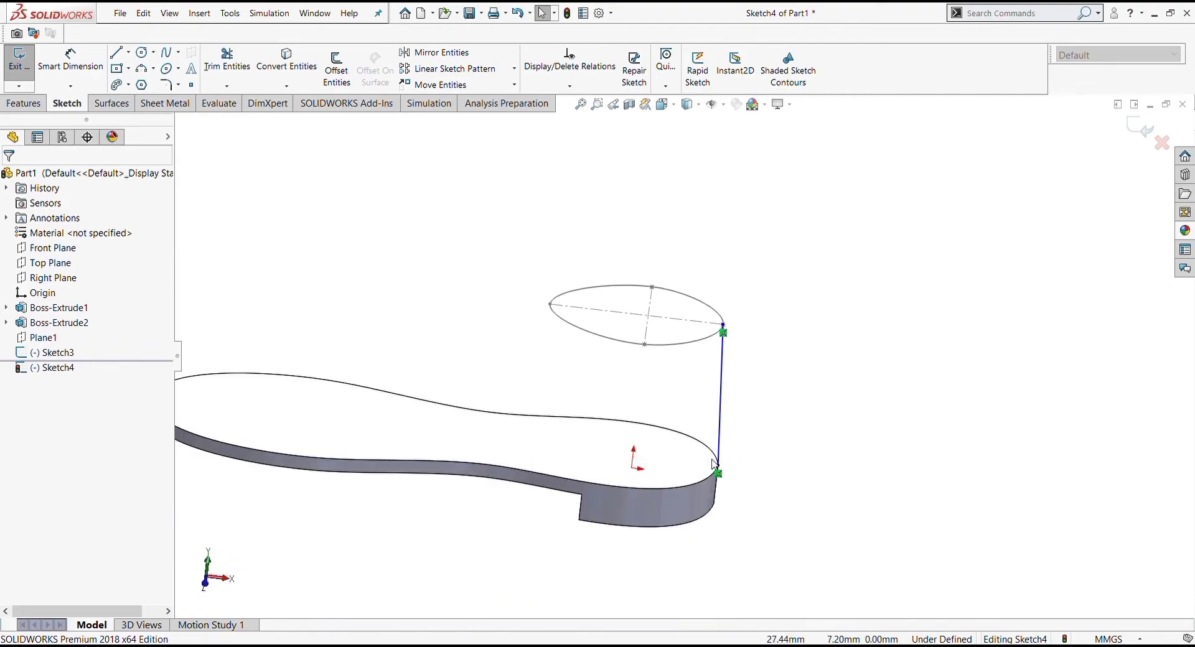
- Select the connecting spline, nudge its end tangent, and switch to the Front view
scroll(720, 448, "down", 3)
left_click(728, 324)
scroll(747, 300, "up", 2)
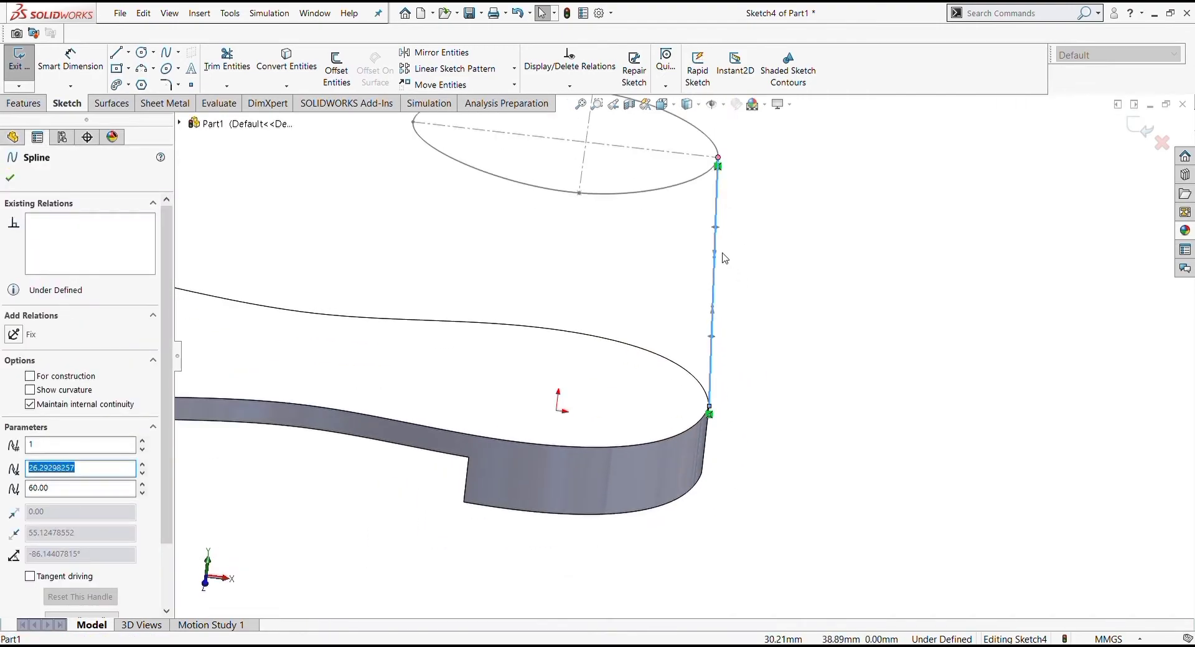
left_click_drag(714, 261, 722, 269)
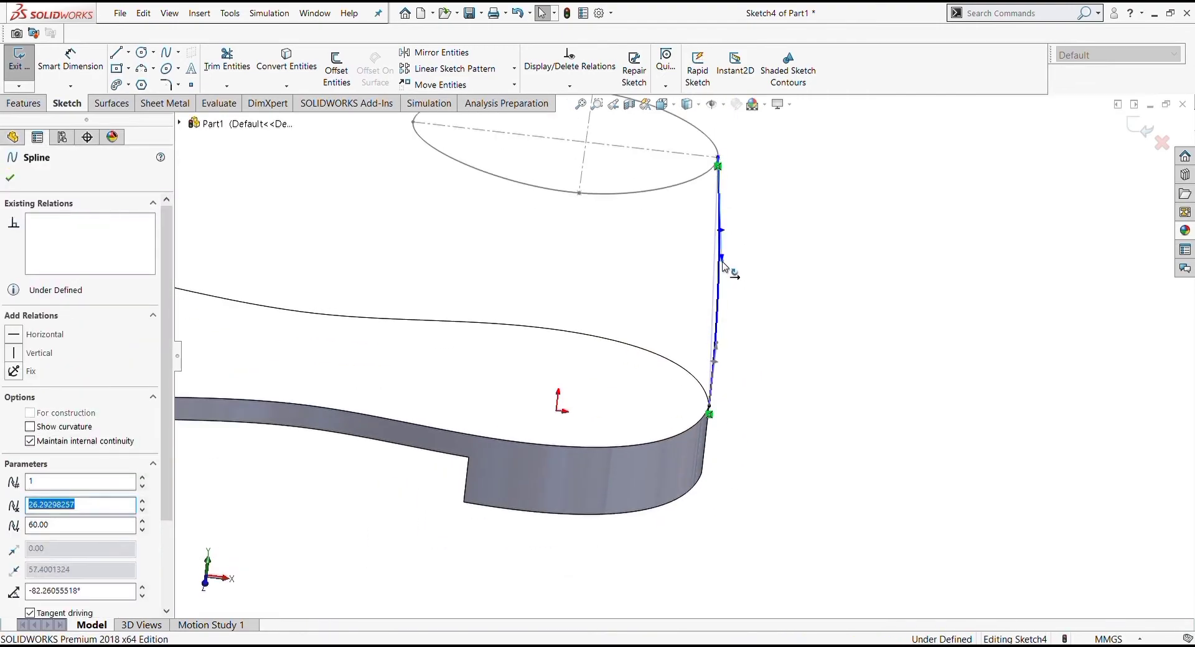
left_click(665, 104)
left_click(753, 188)
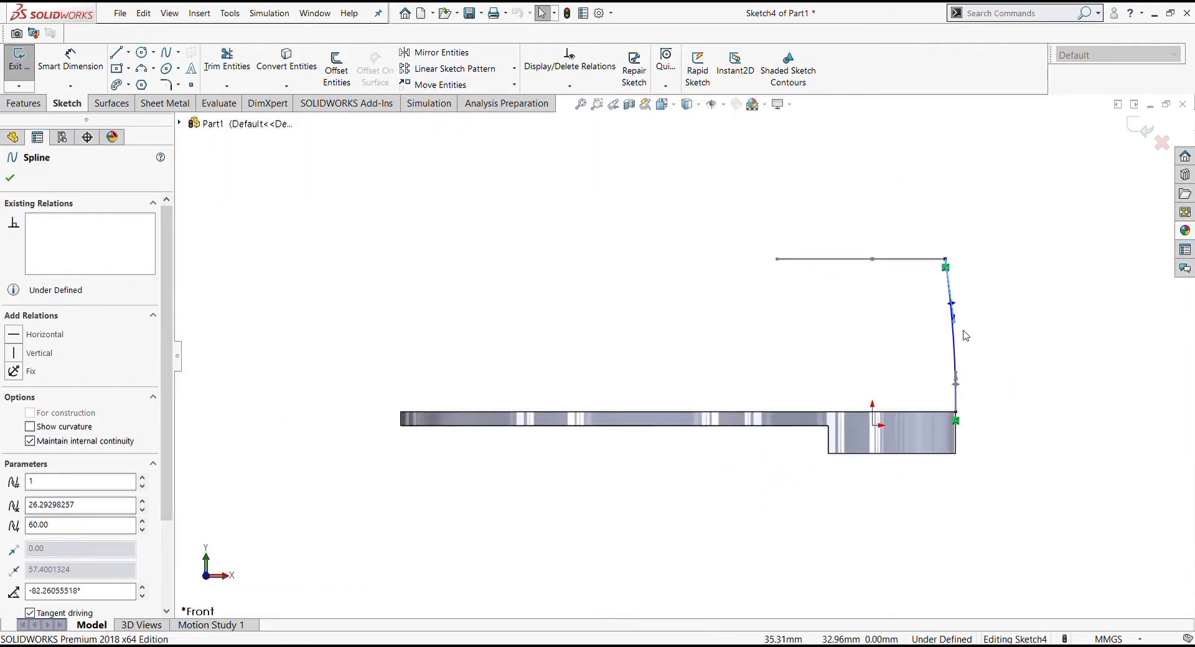
- Bulge the spline outward and rotate its top and lower tangents into a smooth curve
left_click(955, 347)
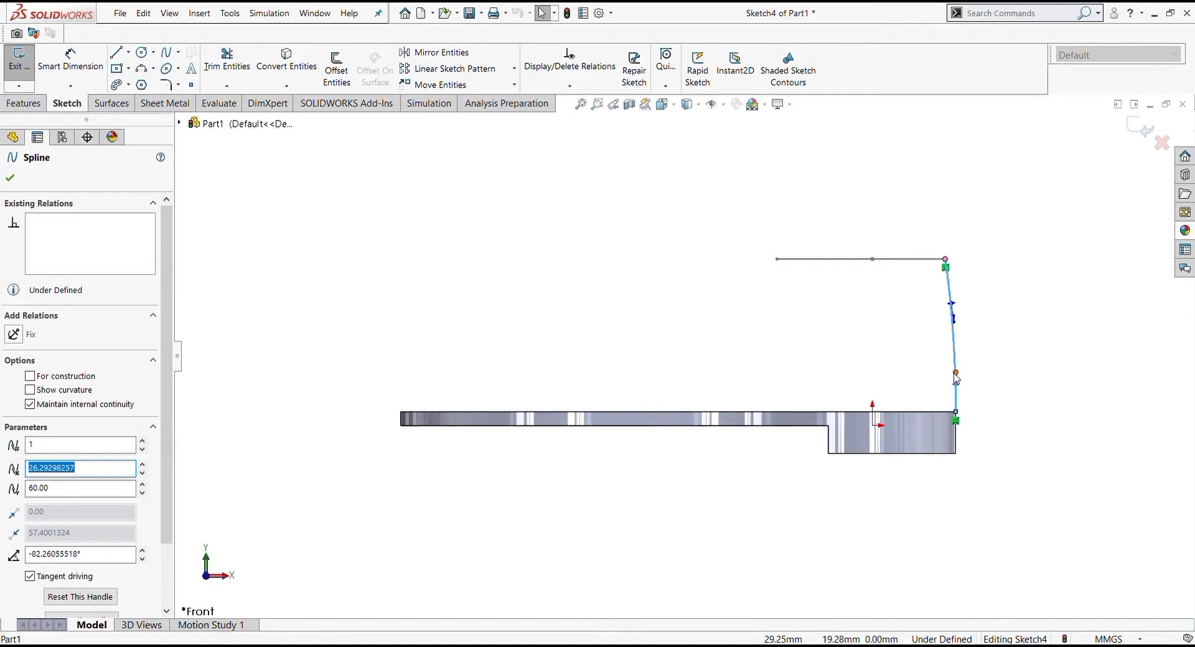
left_click(955, 374)
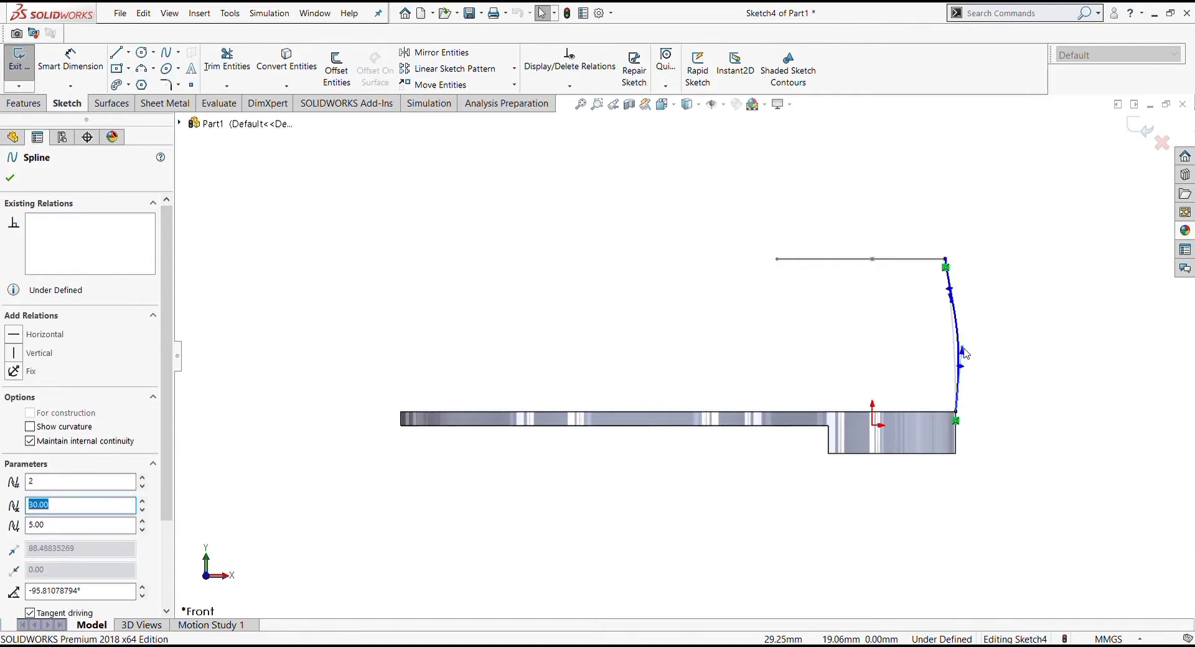
left_click_drag(963, 351, 965, 352)
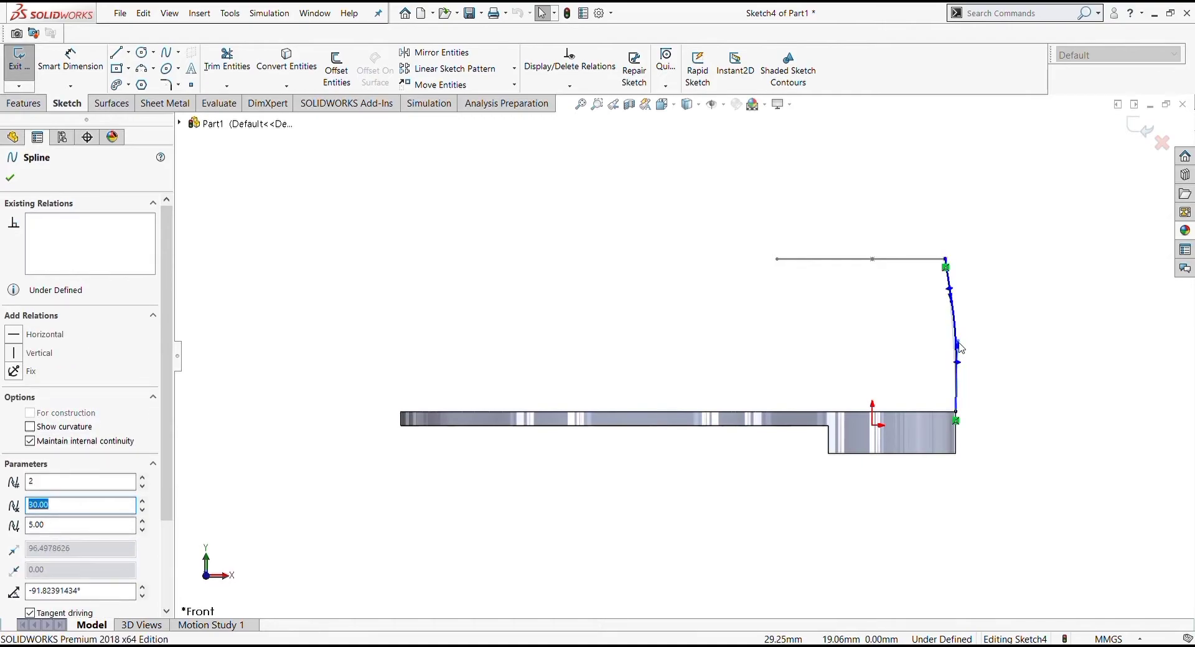
left_click(965, 382)
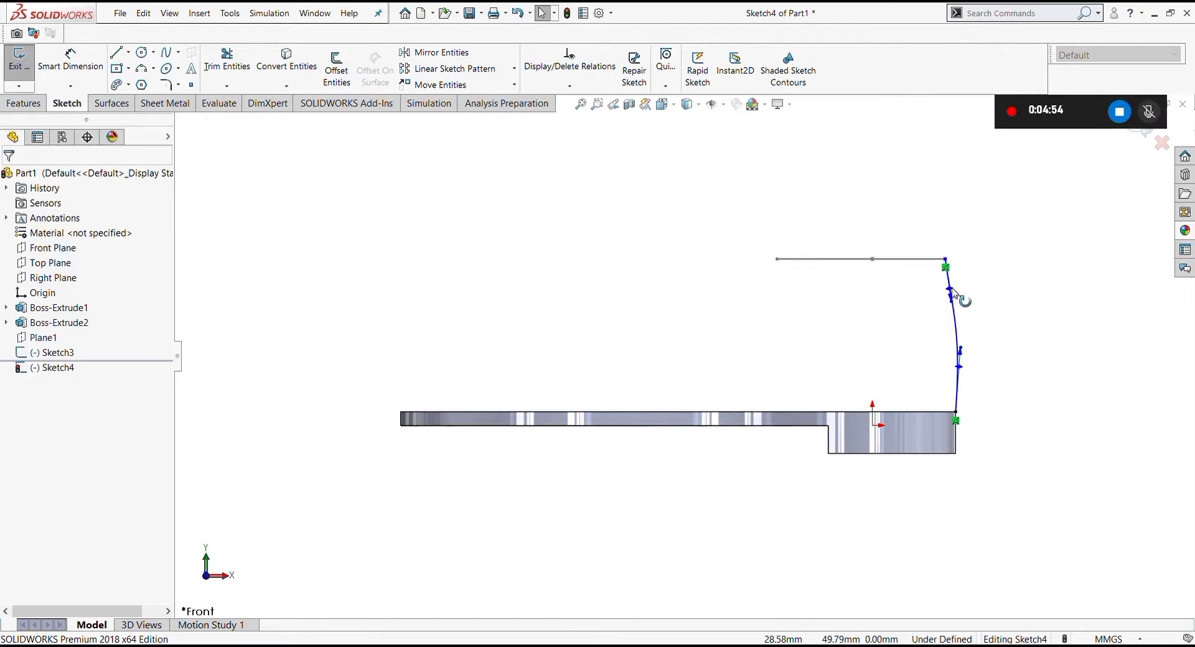
mouse_move(949, 290)
left_mouse_down()
mouse_move(964, 301)
mouse_move(958, 317)
left_mouse_up()
left_click(973, 362)
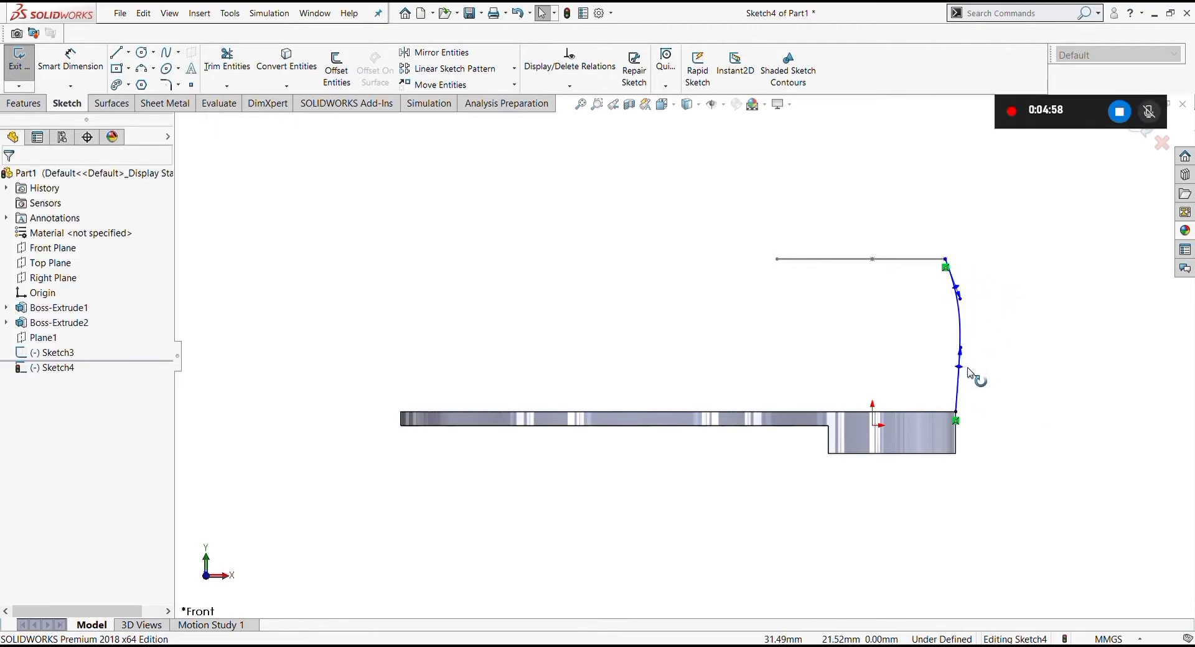
left_click_drag(978, 376, 971, 375)
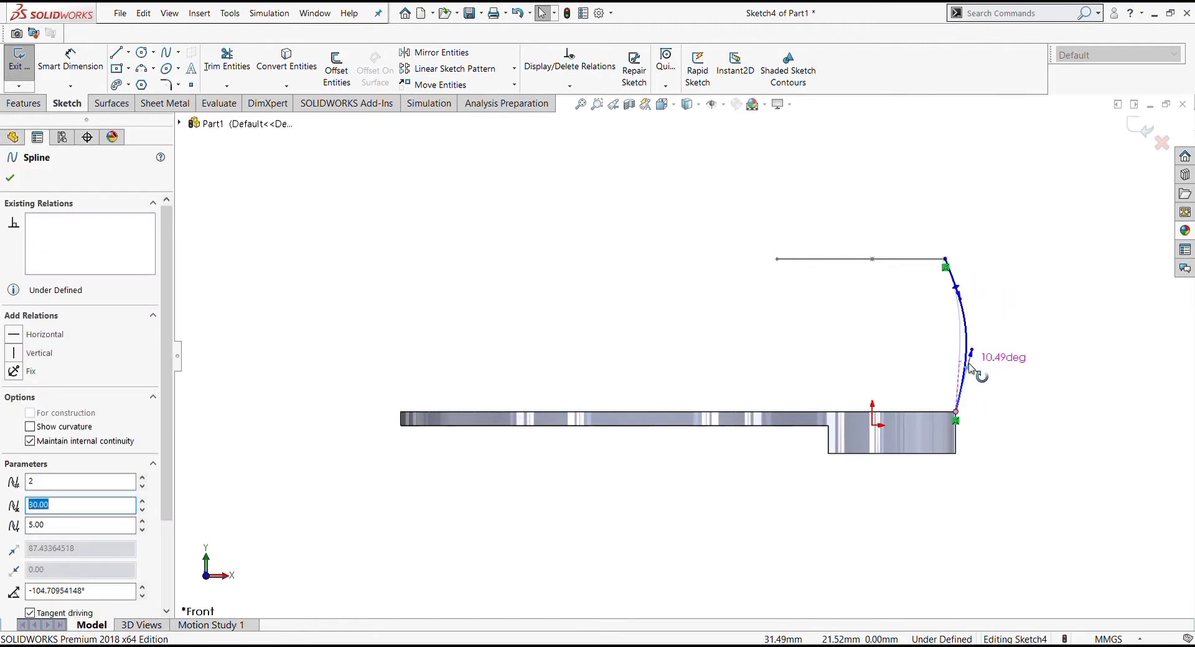
left_click(978, 435)
- Refine both spline tangents, check the curve from a tilted view, and close Sketch4
left_click_drag(959, 291, 959, 288)
left_click(976, 379)
left_click_drag(982, 384, 965, 380)
left_click(1014, 418)
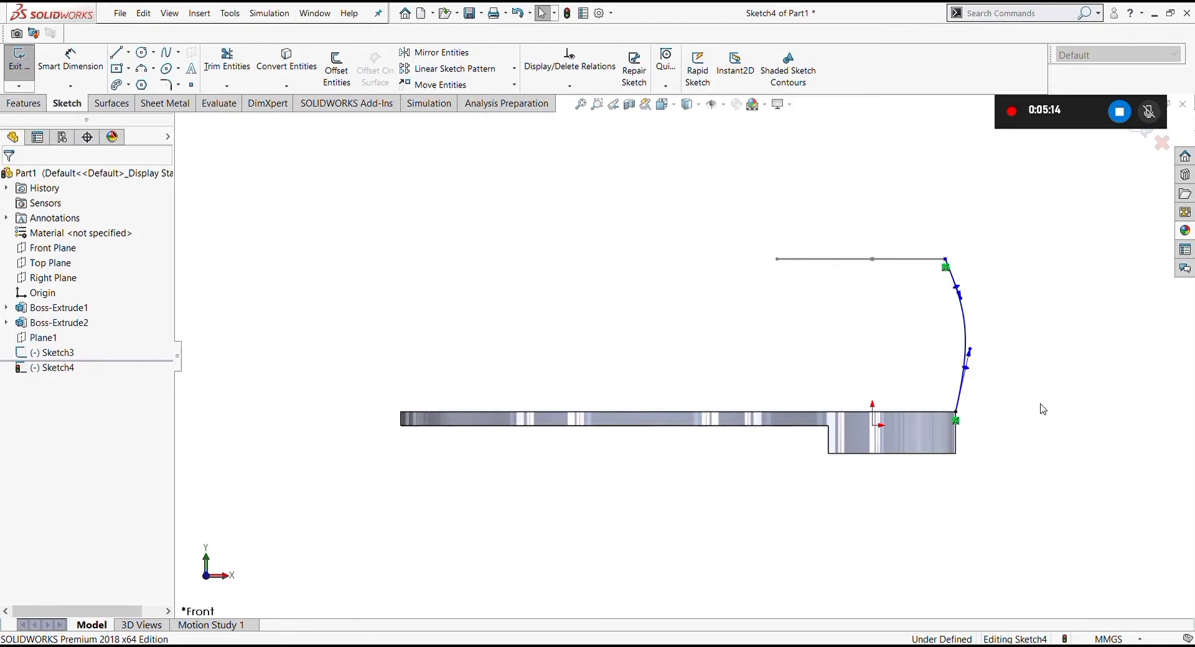
mouse_move(965, 377)
middle_mouse_down()
mouse_move(936, 487)
mouse_move(952, 472)
mouse_move(935, 457)
middle_mouse_up()
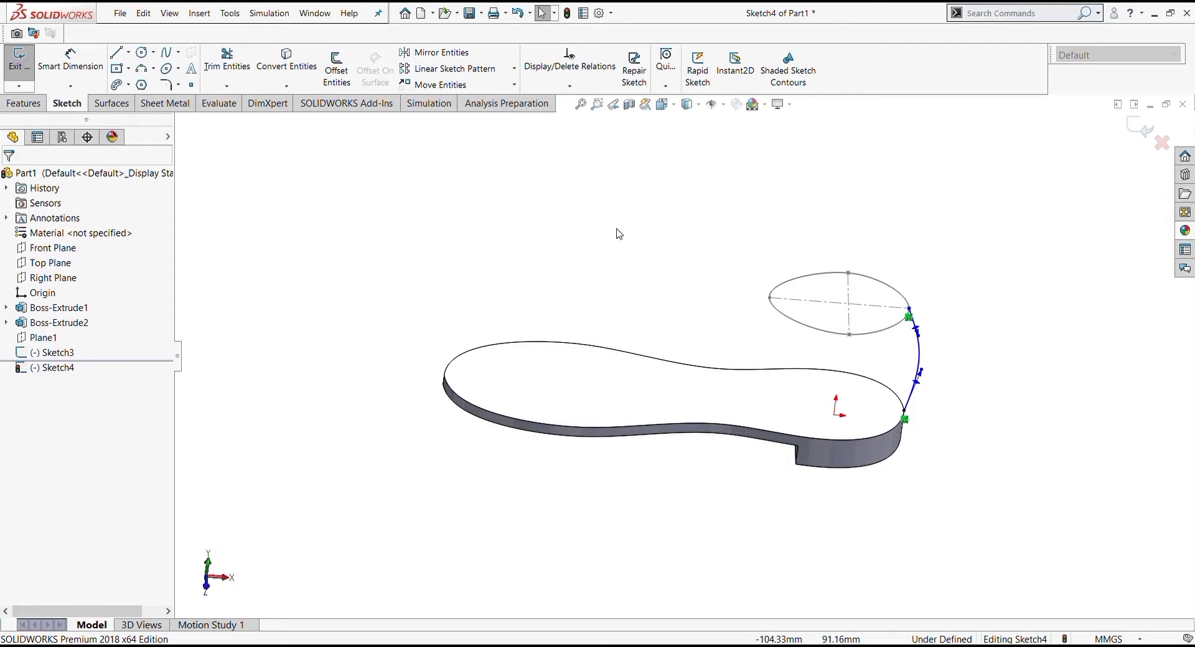
left_click(19, 63)
- Sketch on the Front Plane a spline from the sole's left corner to the top line's left end
left_click(52, 247)
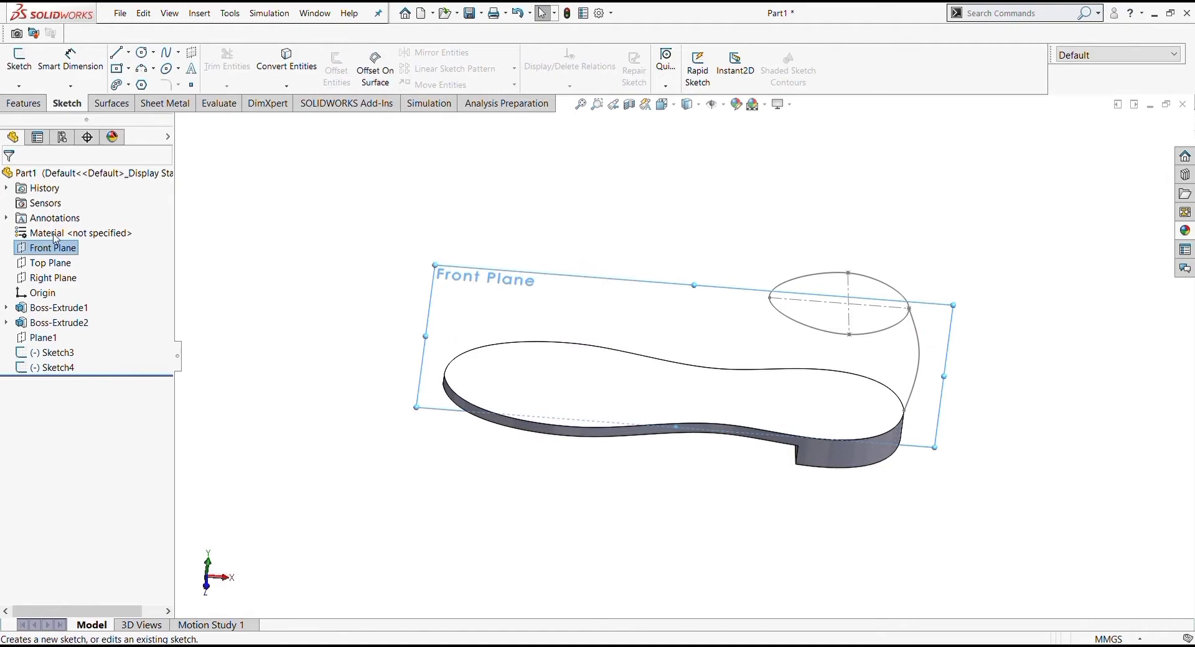
left_click(19, 62)
left_click(675, 110)
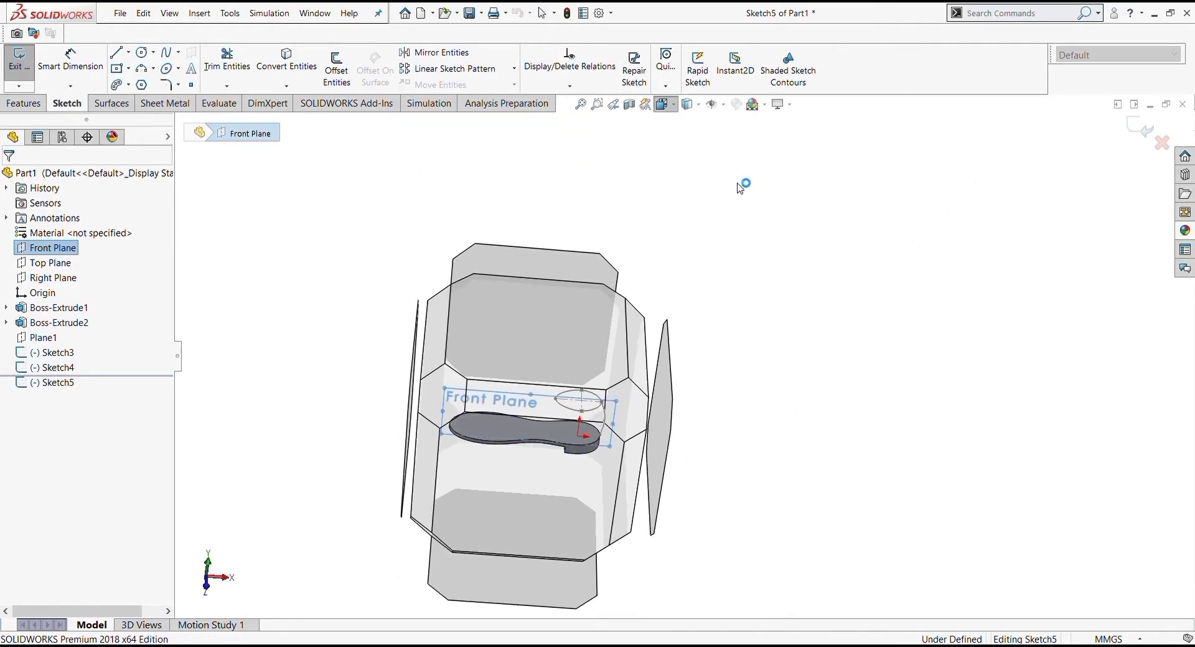
key("ctrl+1")
left_click(166, 52)
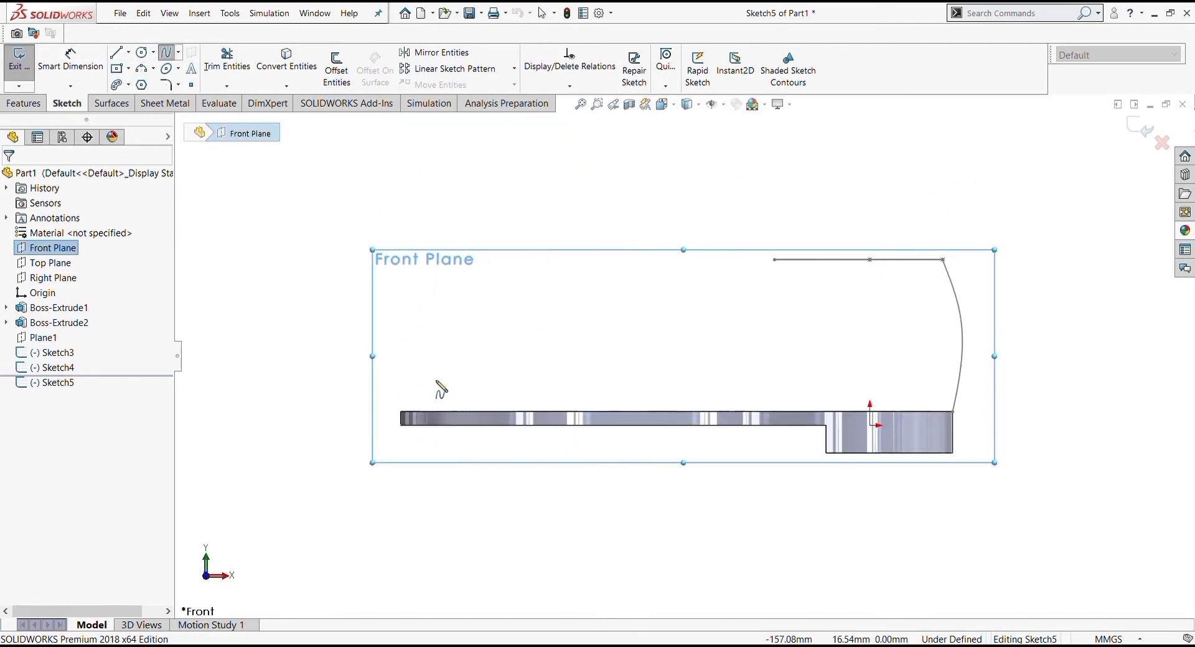
left_click(402, 413)
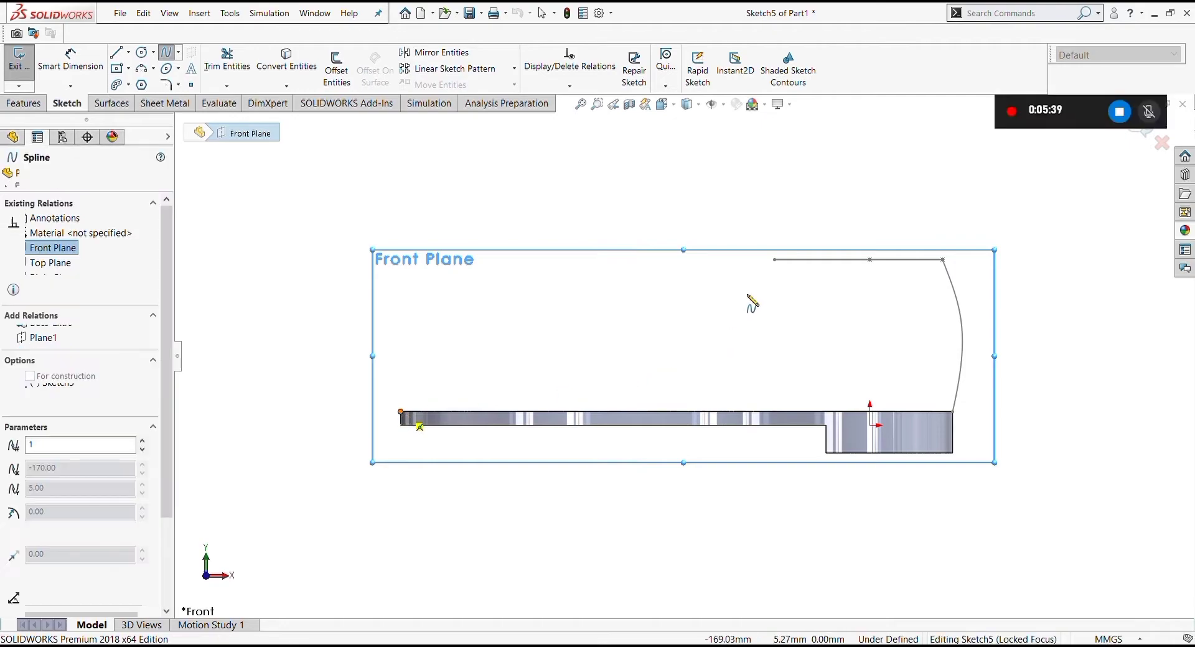
left_click(775, 259)
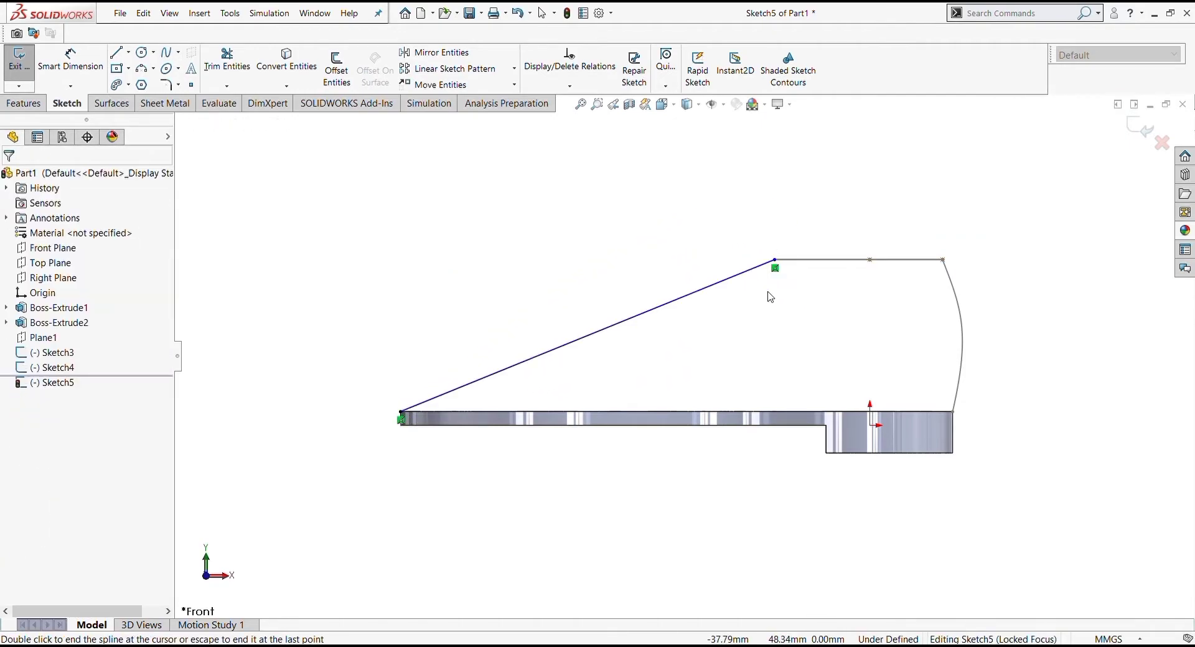
- Inspect the new spline in a tilted 3D view, then return to the Front view and select it
scroll(766, 282, "down", 2)
scroll(758, 371, "down", 2)
scroll(753, 348, "down", 2)
scroll(686, 314, "down", 1)
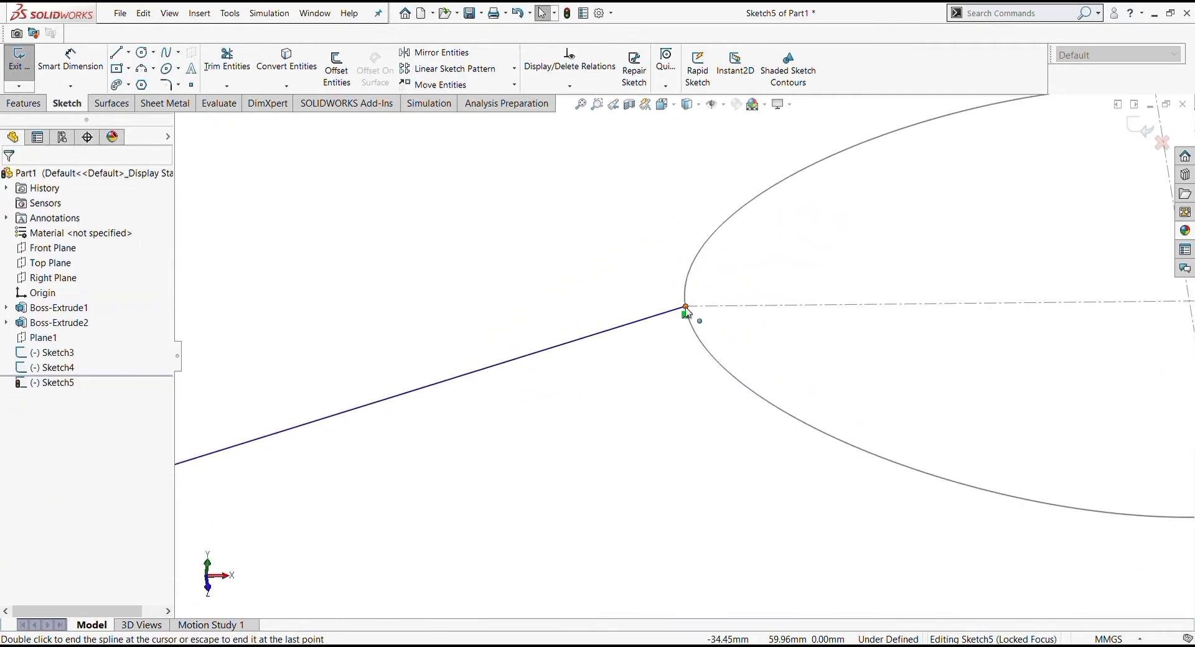
scroll(486, 459, "up", 5)
middle_click_drag(485, 459, 318, 493)
scroll(400, 467, "down", 2)
scroll(401, 429, "down", 2)
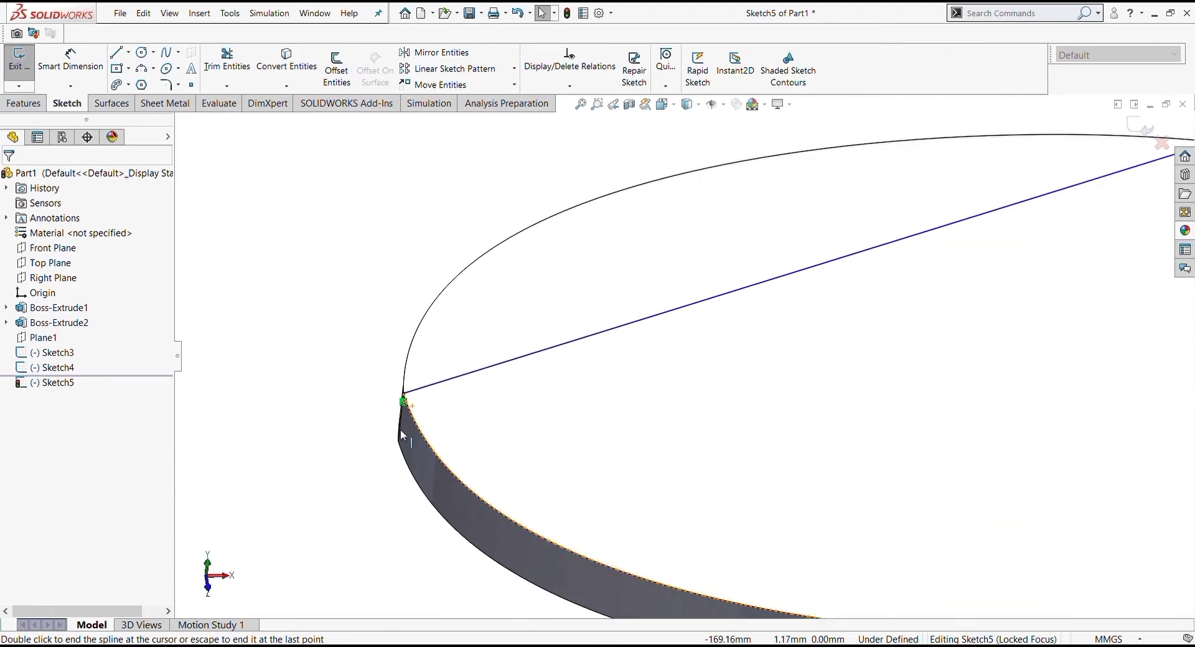
scroll(754, 470, "up", 5)
left_click(664, 105)
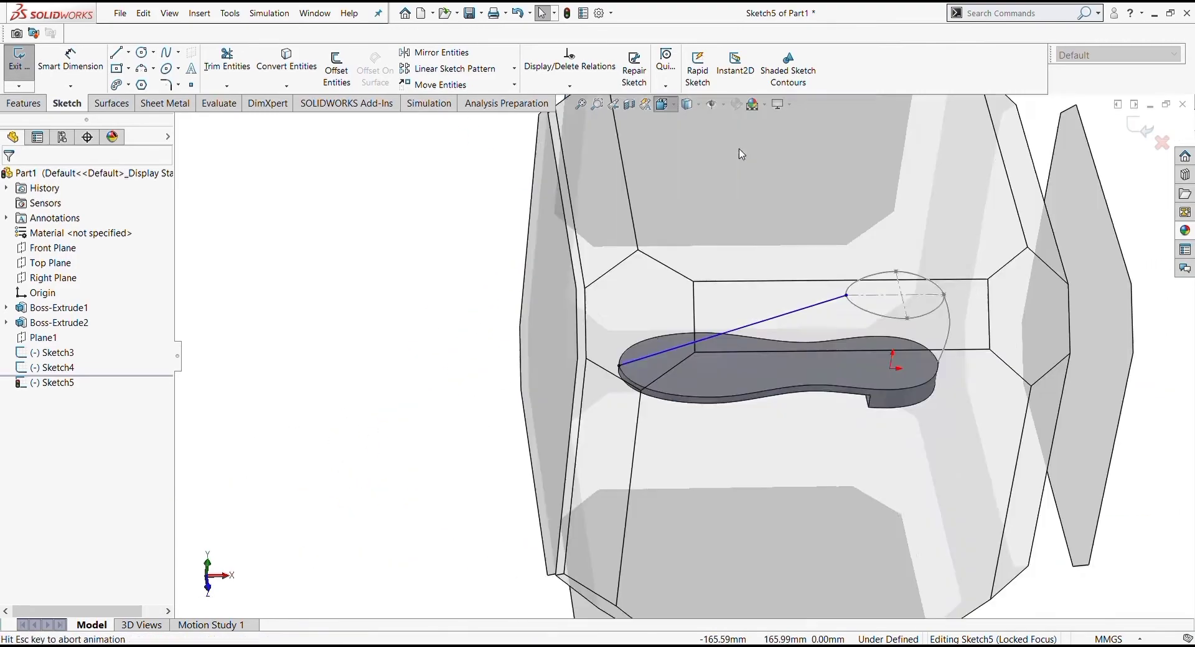
key("ctrl+1")
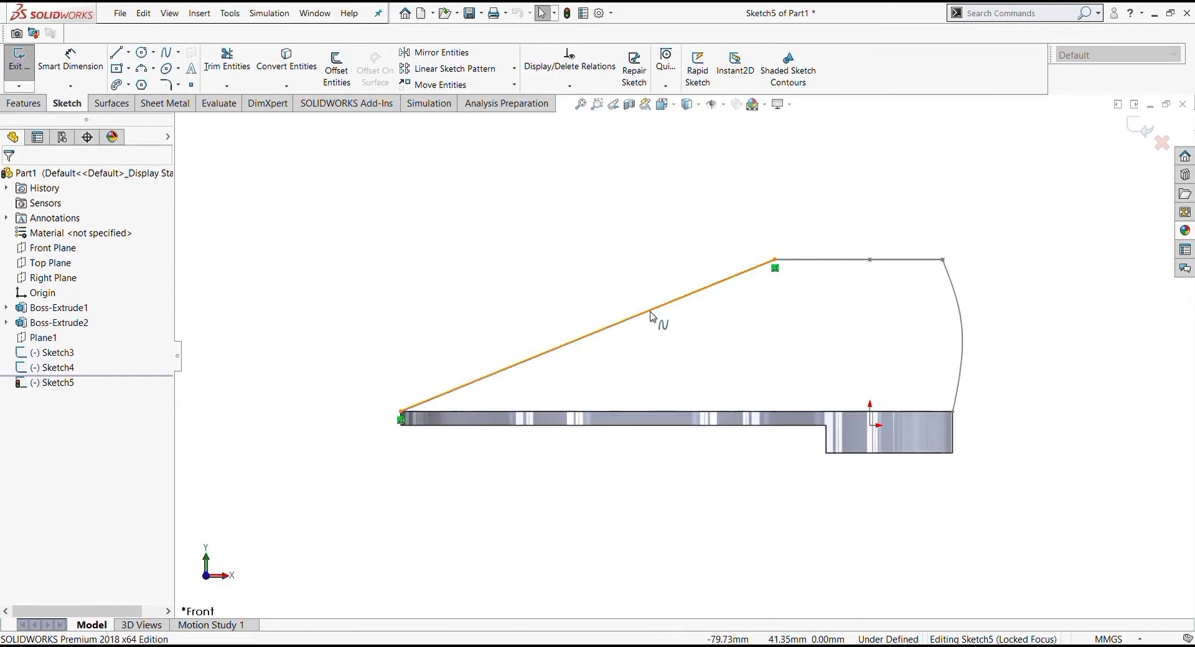
left_click(652, 317)
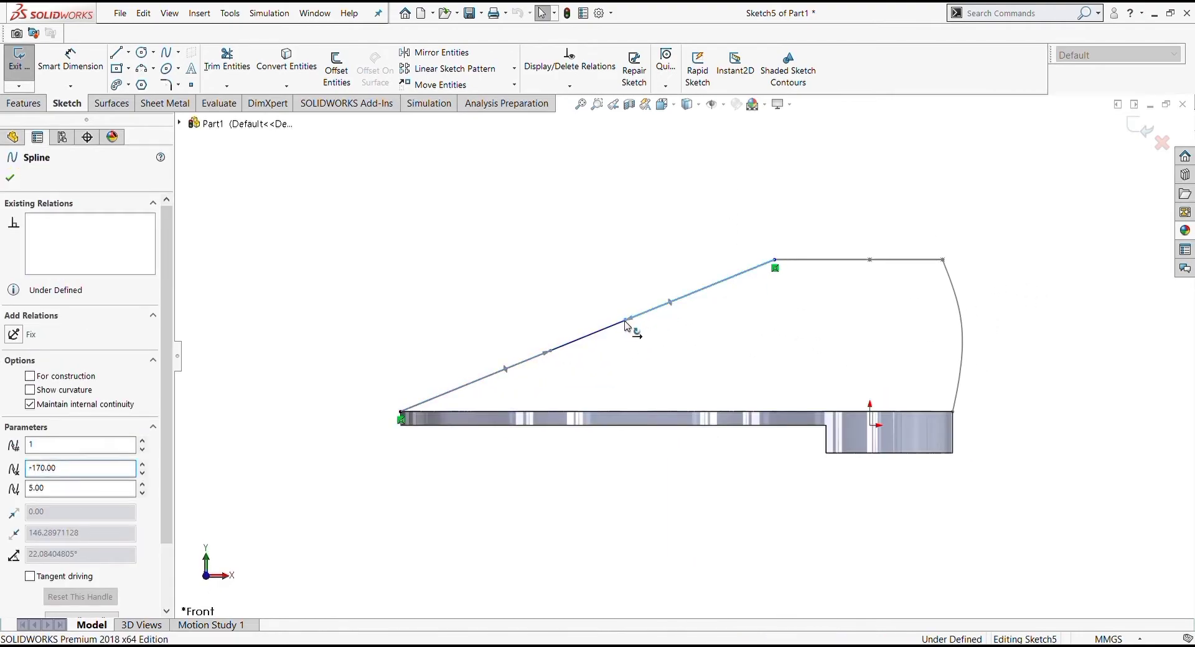
- Bow the spline's middle point and swing its toe tangent upward to curve the toe
mouse_move(626, 322)
left_mouse_down()
mouse_move(634, 333)
mouse_move(593, 311)
mouse_move(607, 341)
left_mouse_up()
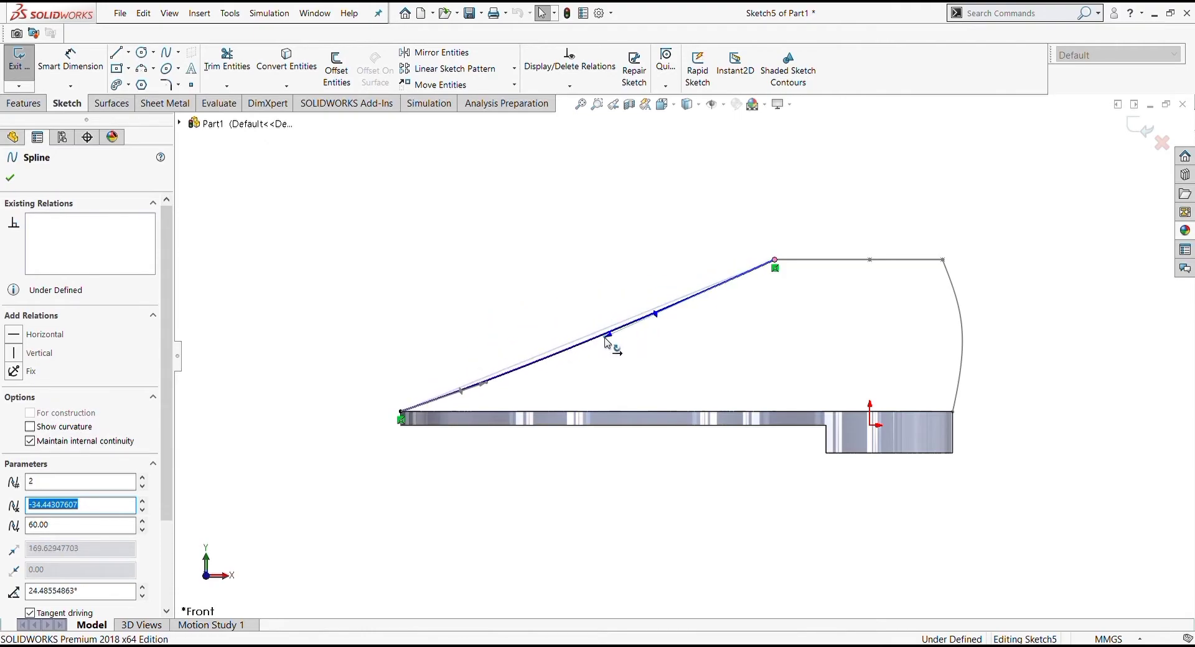
left_click_drag(605, 338, 605, 338)
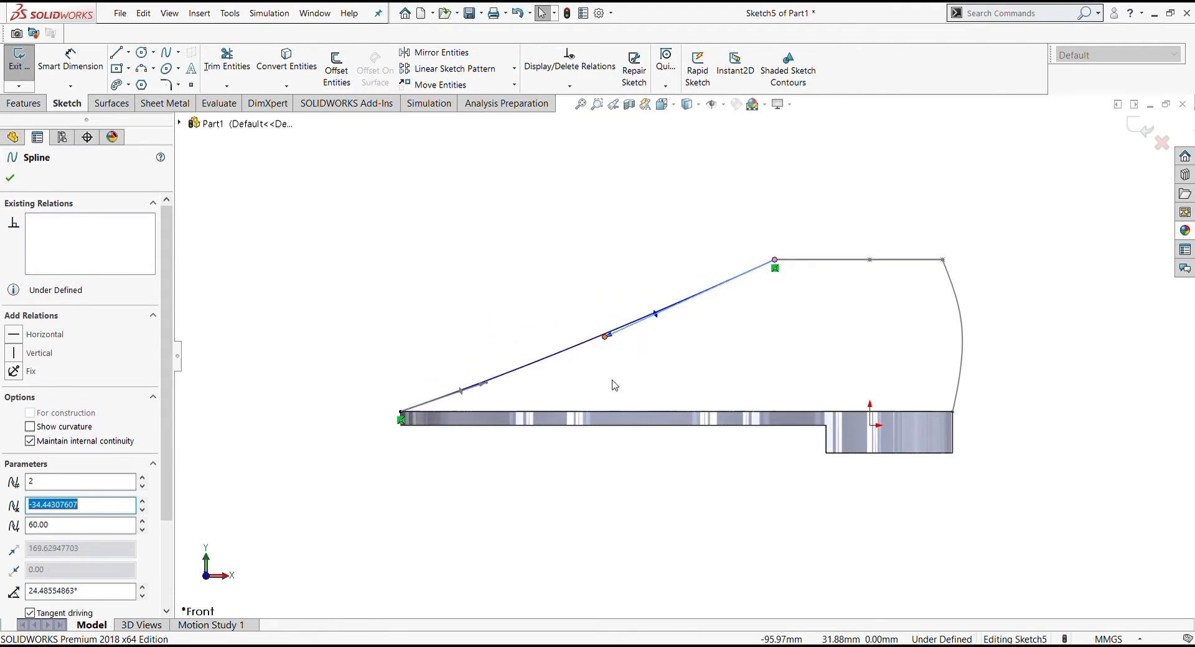
left_click(612, 483)
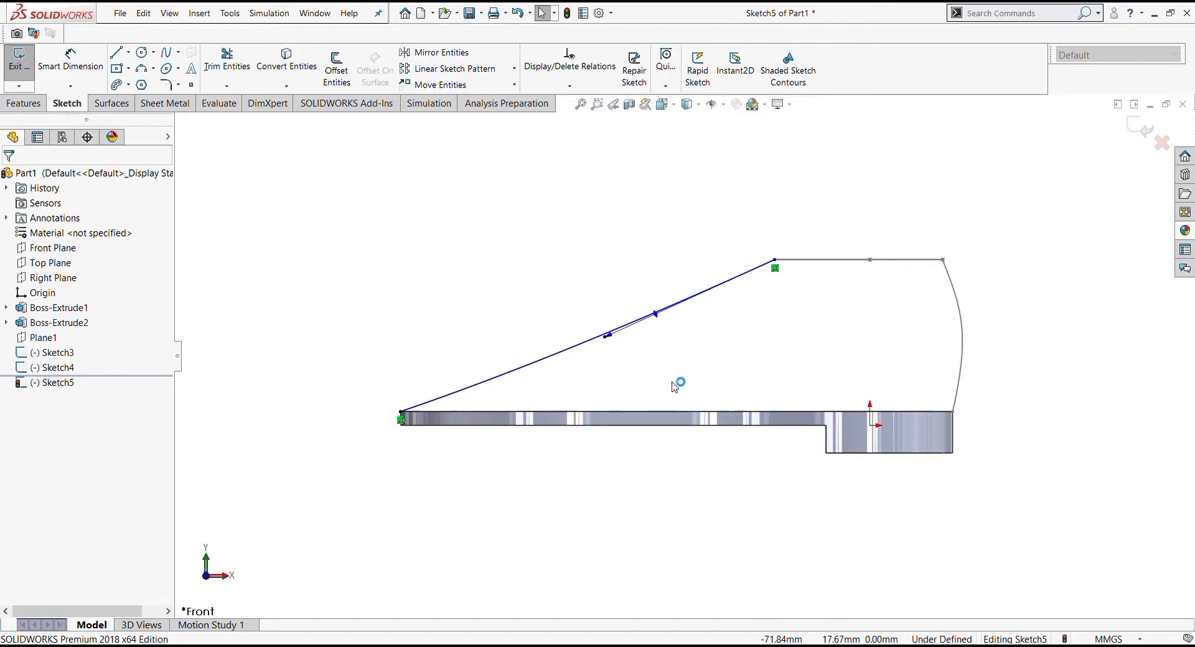
left_click(480, 381)
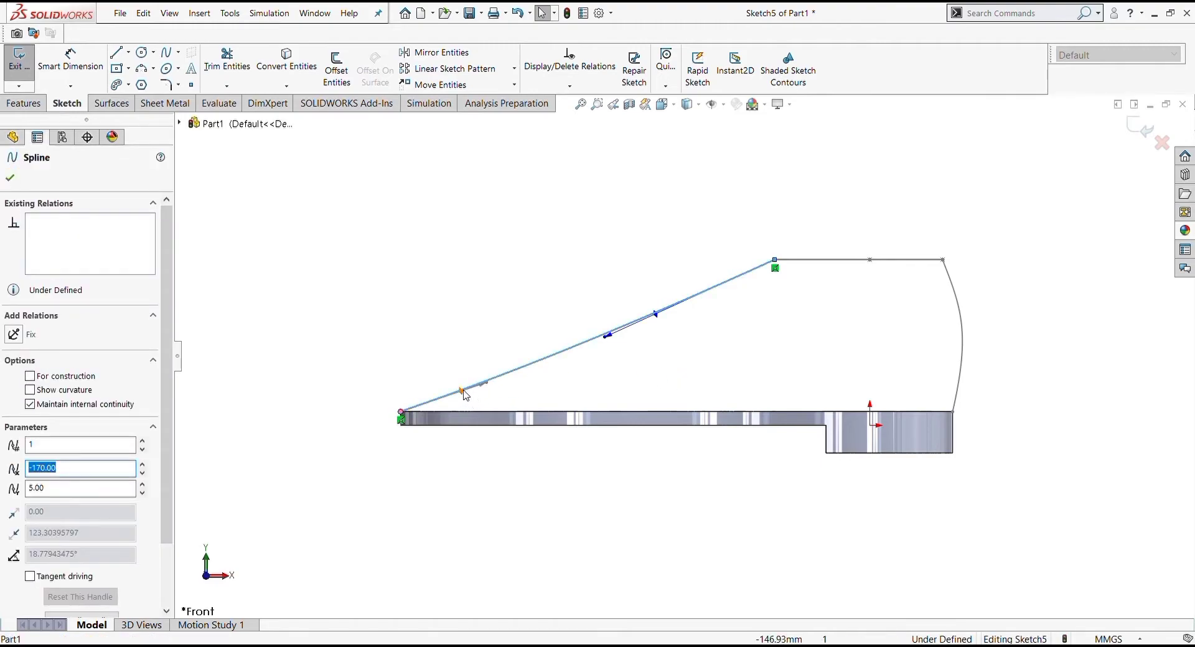
mouse_move(462, 391)
left_mouse_down()
mouse_move(389, 364)
mouse_move(381, 388)
left_mouse_up()
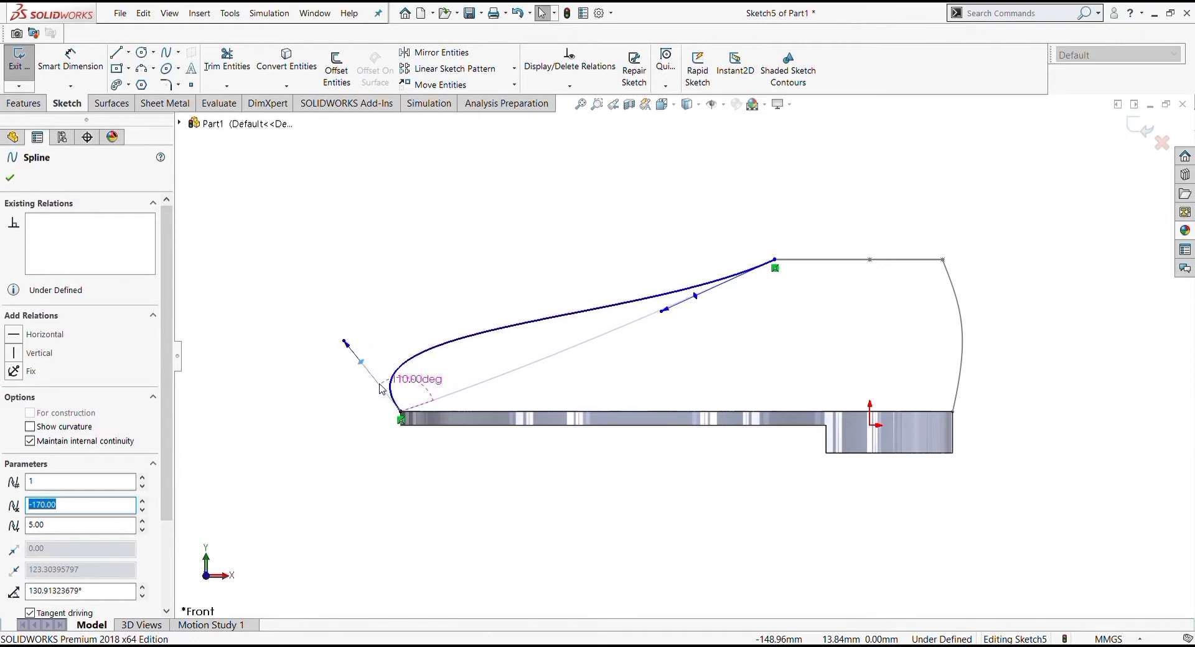
left_click_drag(381, 389, 372, 384)
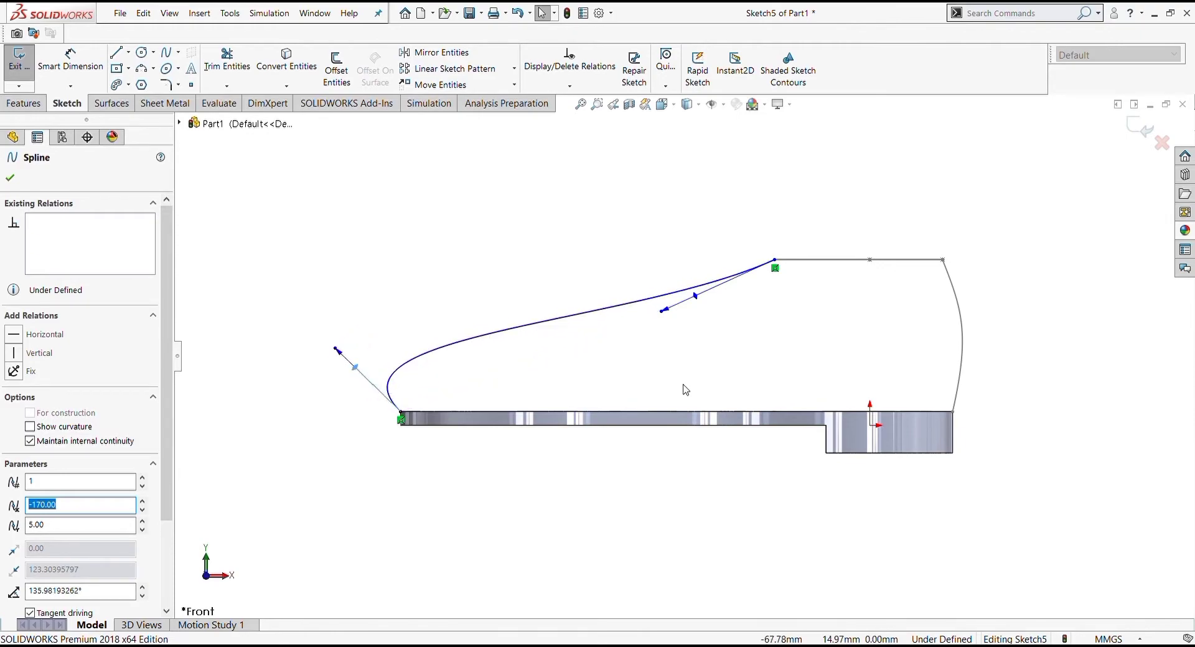
left_click_drag(695, 302, 714, 323)
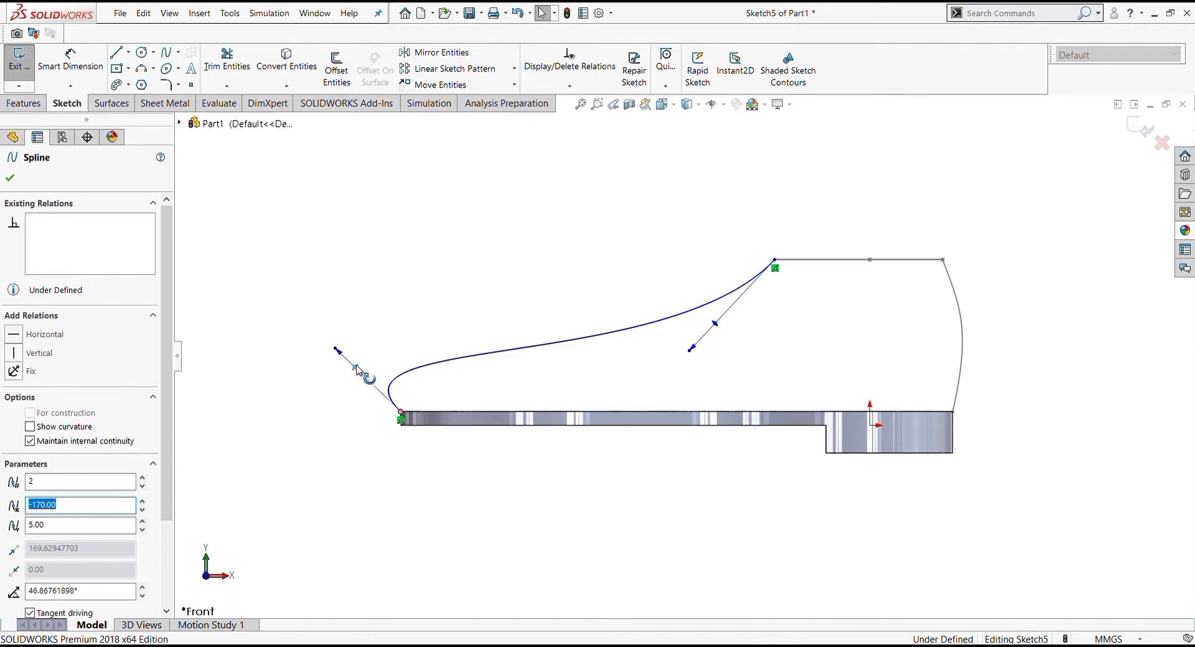
left_click_drag(357, 369, 386, 356)
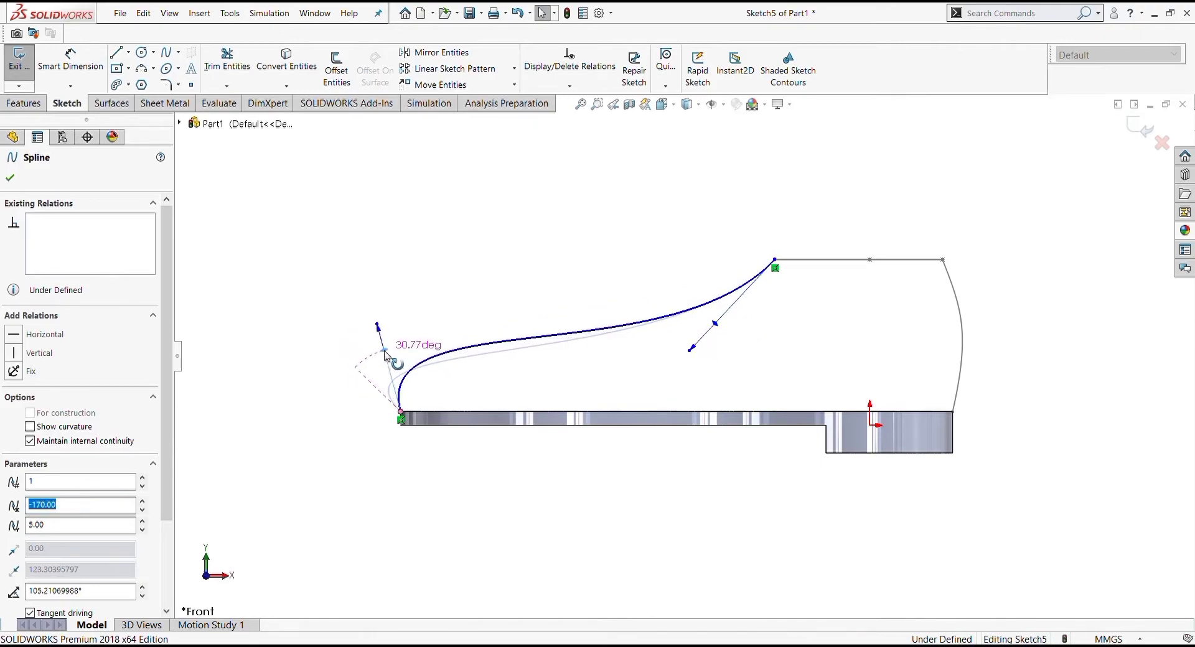
mouse_move(385, 355)
left_mouse_down()
mouse_move(383, 368)
mouse_move(387, 357)
left_mouse_up()
left_click(709, 344)
- Refine the instep end tangent and toe tangent into a smooth upper curve, then close Sketch5
mouse_move(715, 325)
left_mouse_down()
mouse_move(738, 296)
mouse_move(738, 306)
left_mouse_up()
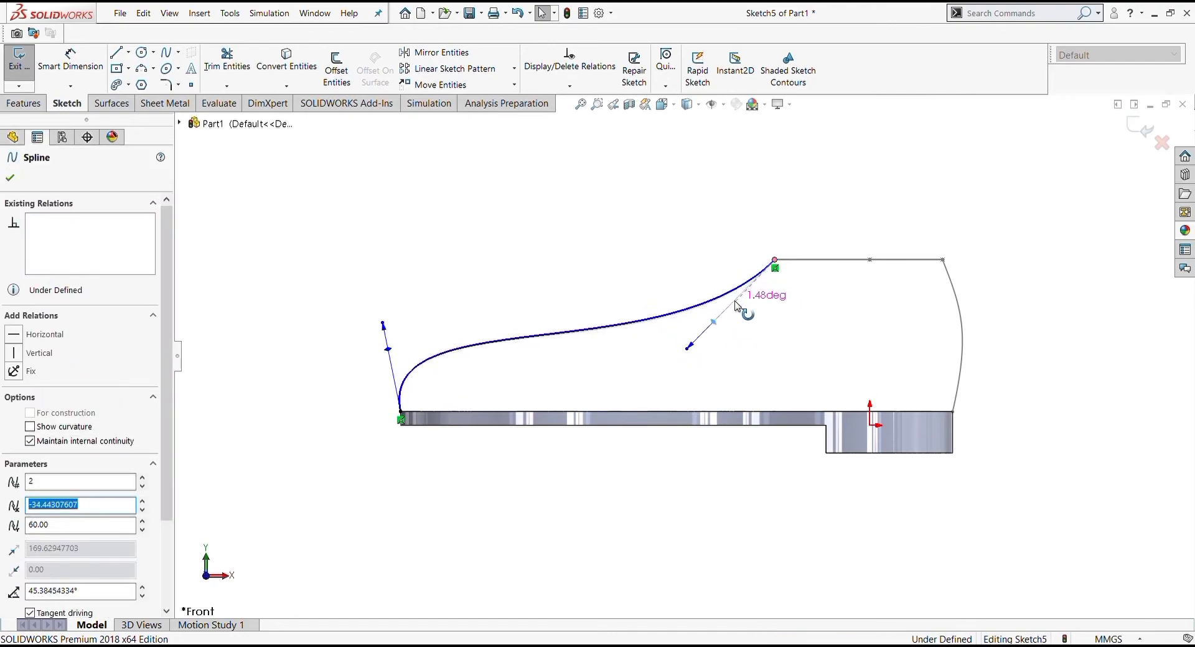
left_click(496, 259)
scroll(500, 315, "up", 5)
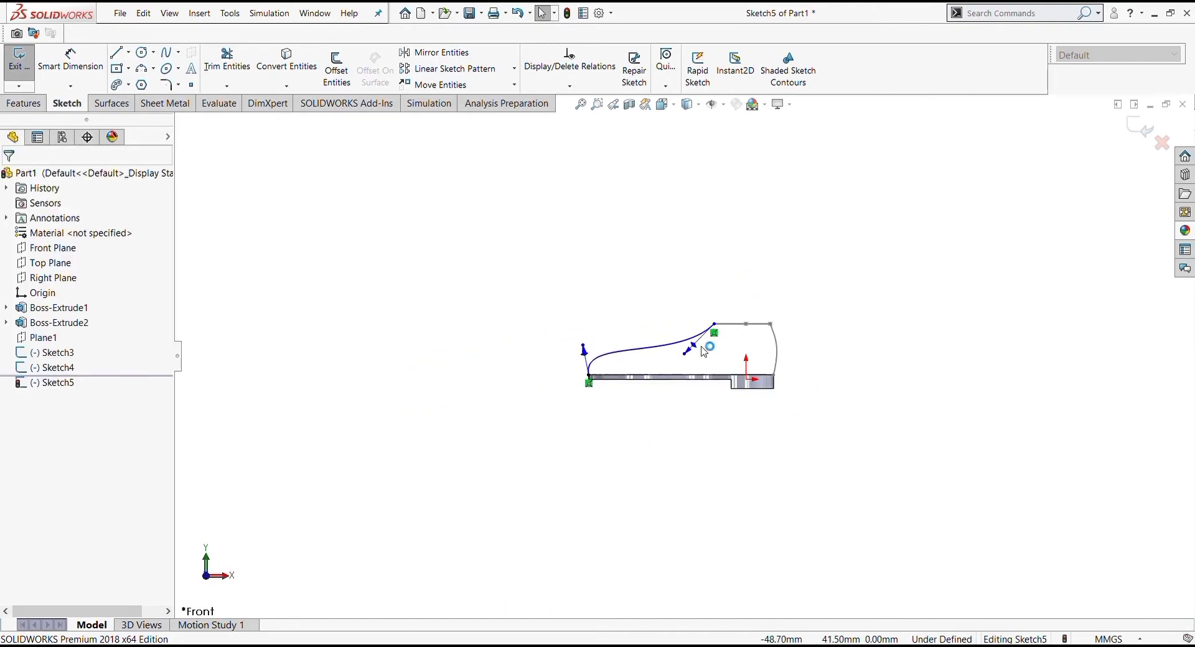
scroll(721, 360, "down", 5)
scroll(677, 314, "down", 1)
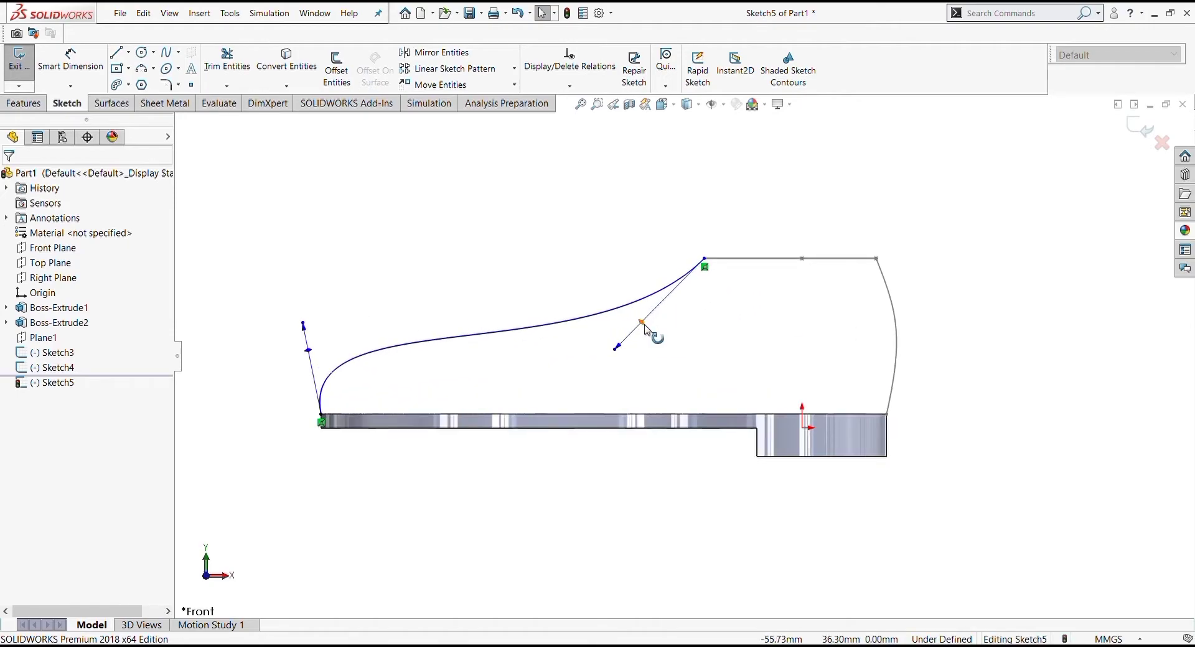
left_click_drag(641, 321, 657, 335)
left_click(592, 480)
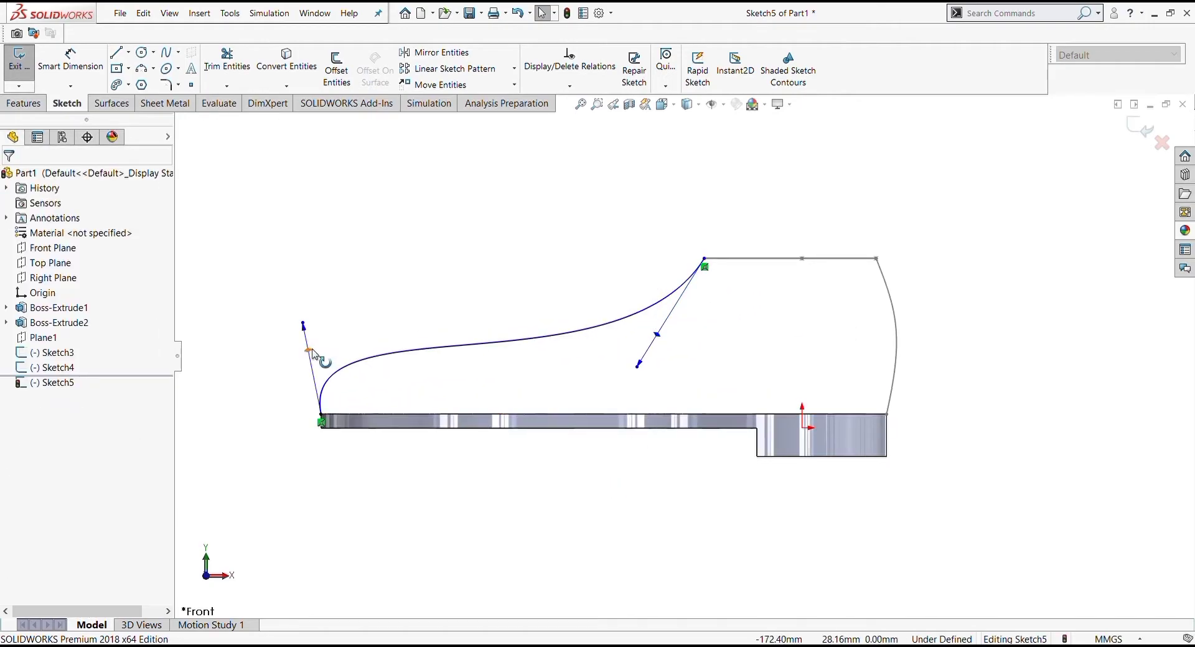
mouse_move(312, 352)
left_mouse_down()
mouse_move(346, 340)
mouse_move(336, 350)
left_mouse_up()
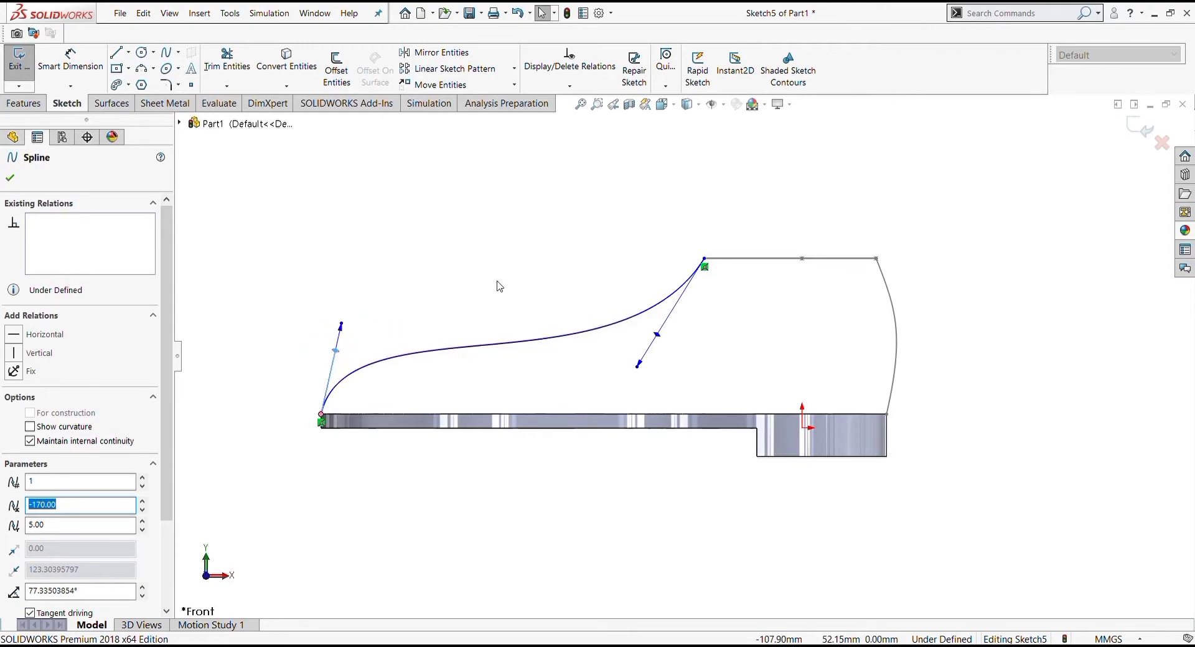
left_click_drag(654, 339, 652, 332)
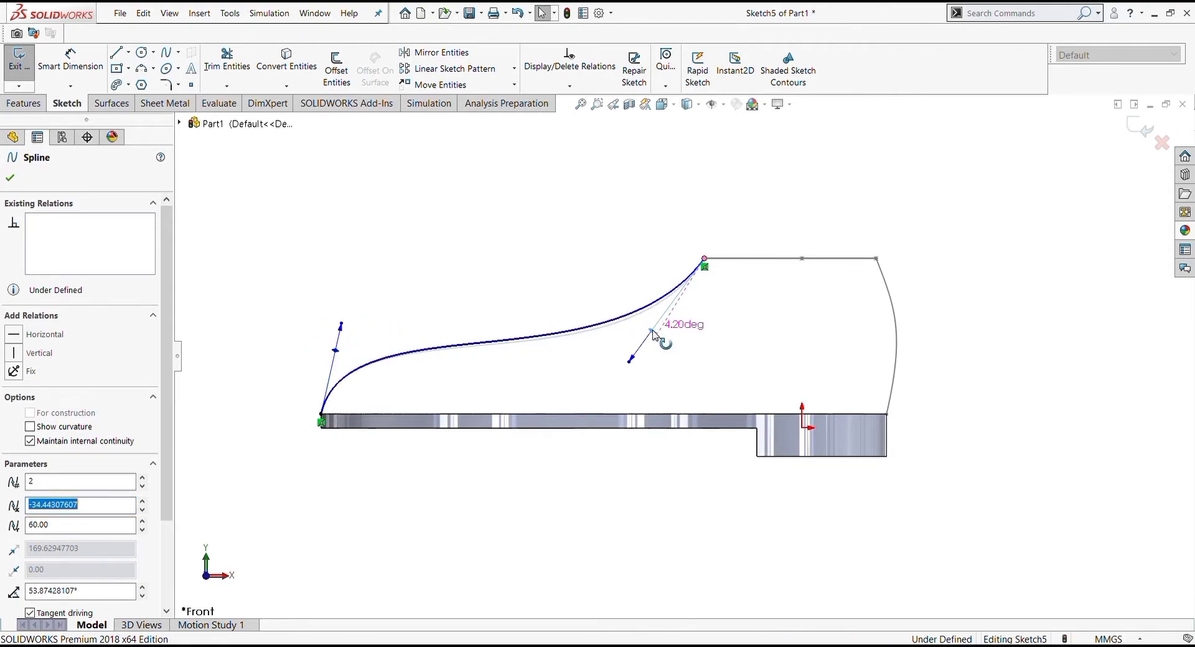
left_click(545, 246)
scroll(549, 268, "up", 3)
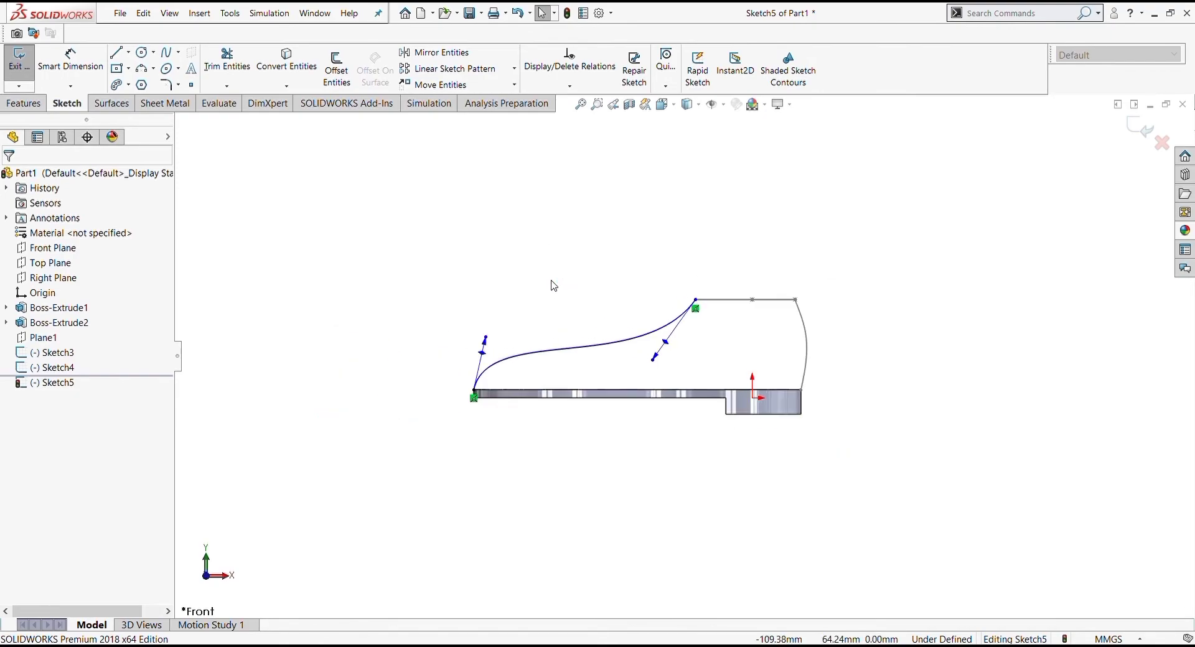
left_click(19, 59)
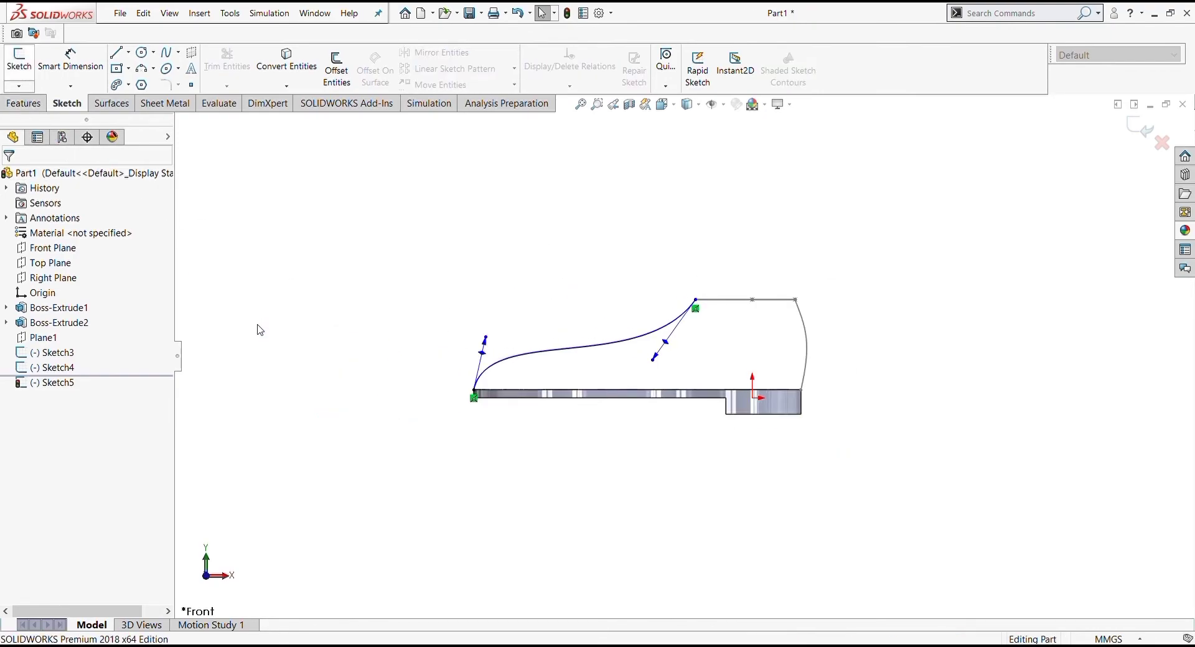
- Start a new 3D sketch and view the sole from above
left_click(431, 412)
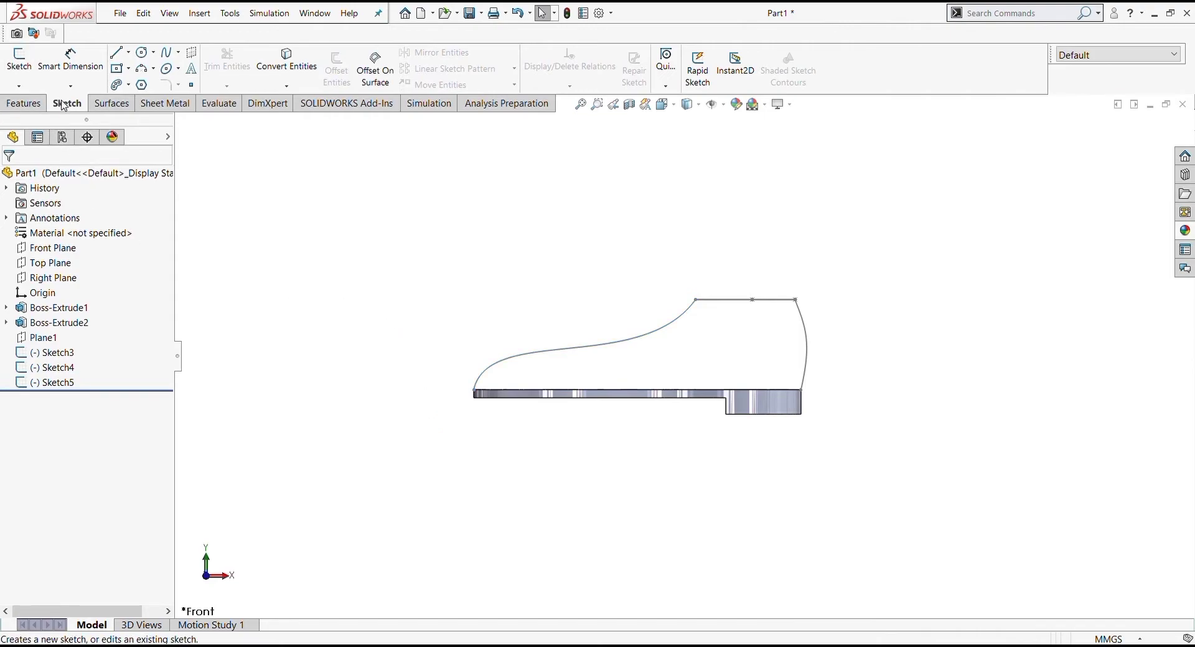
left_click(24, 104)
left_click(67, 104)
left_click(54, 133)
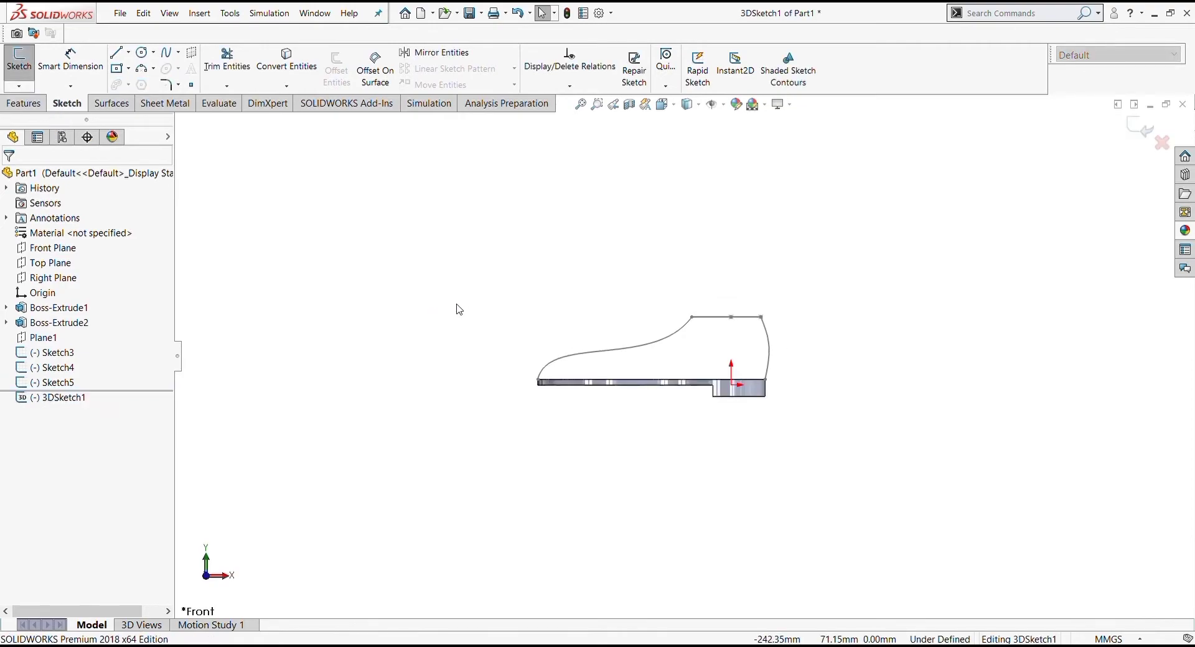
middle_click_drag(456, 306, 733, 489)
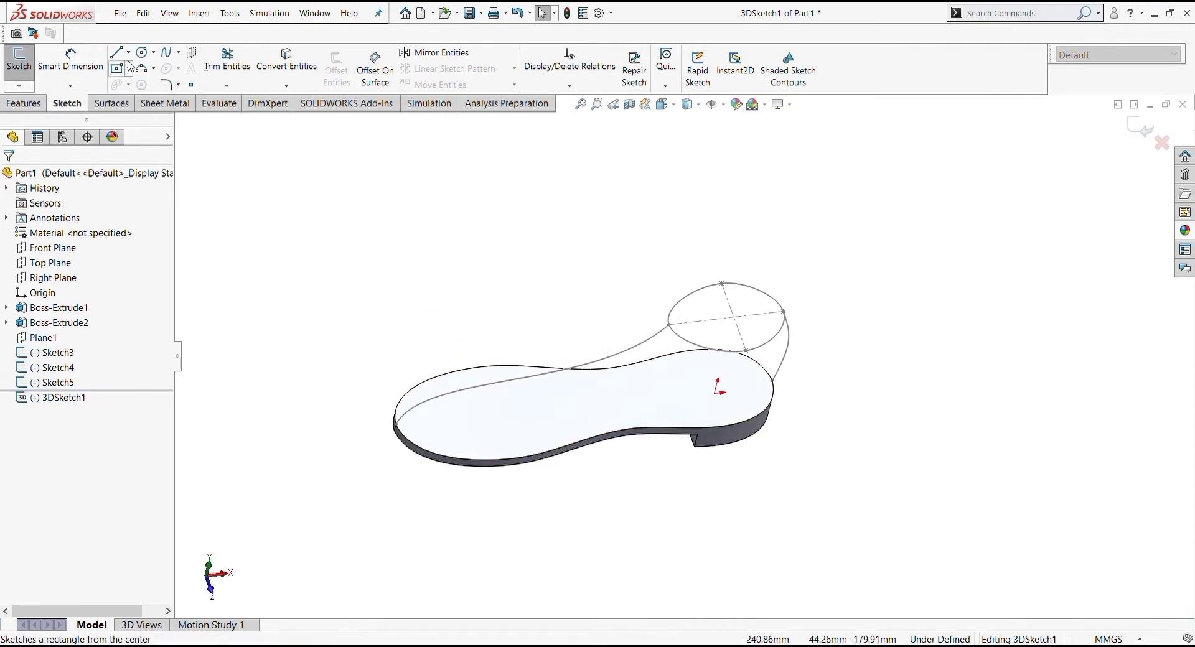
- Draw a spline from the ankle ellipse down to the sole's edge and bend its middle
left_click(166, 52)
scroll(711, 363, "down", 4)
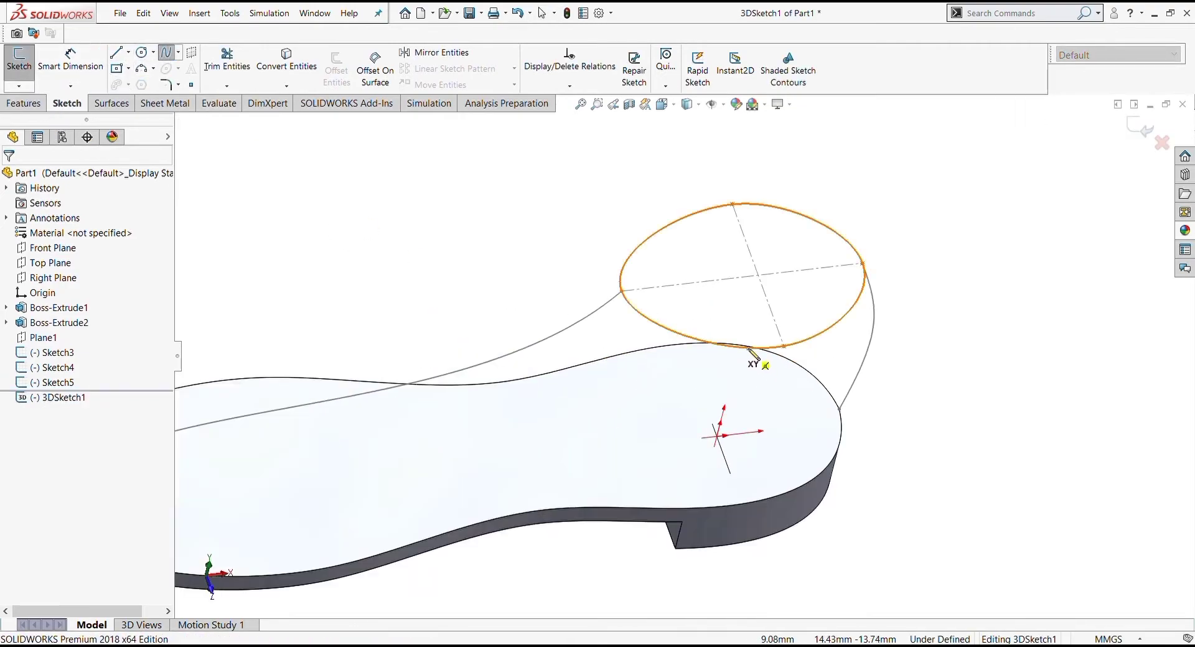
left_click(785, 346)
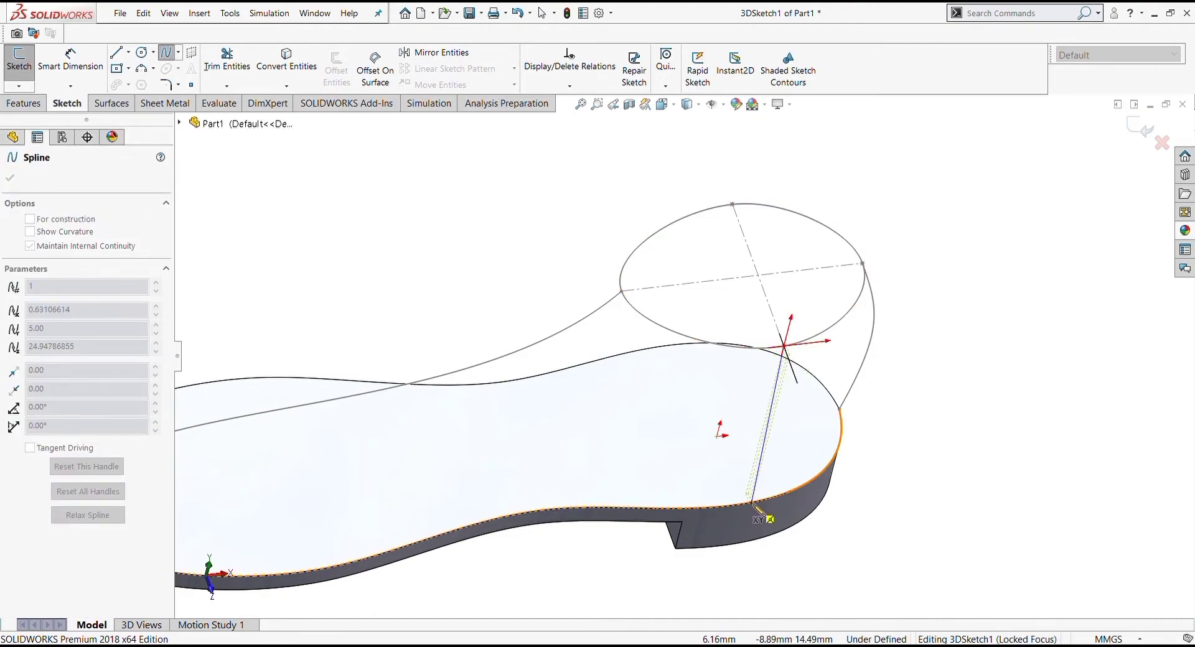
scroll(750, 510, "down", 2)
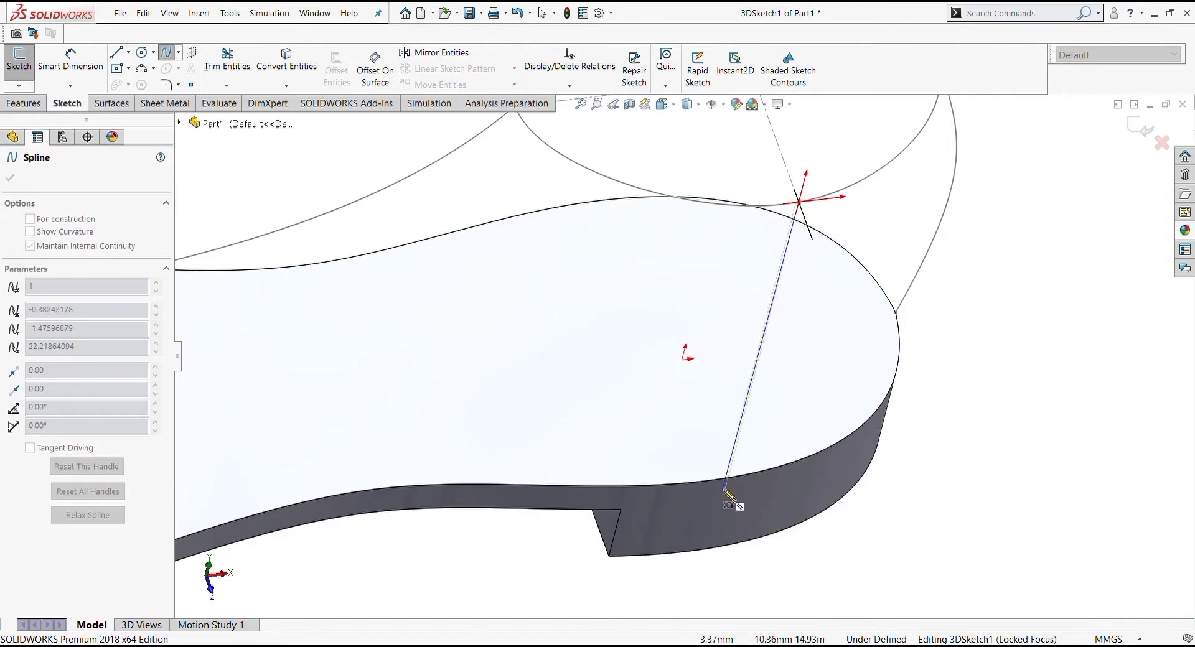
left_click(728, 479)
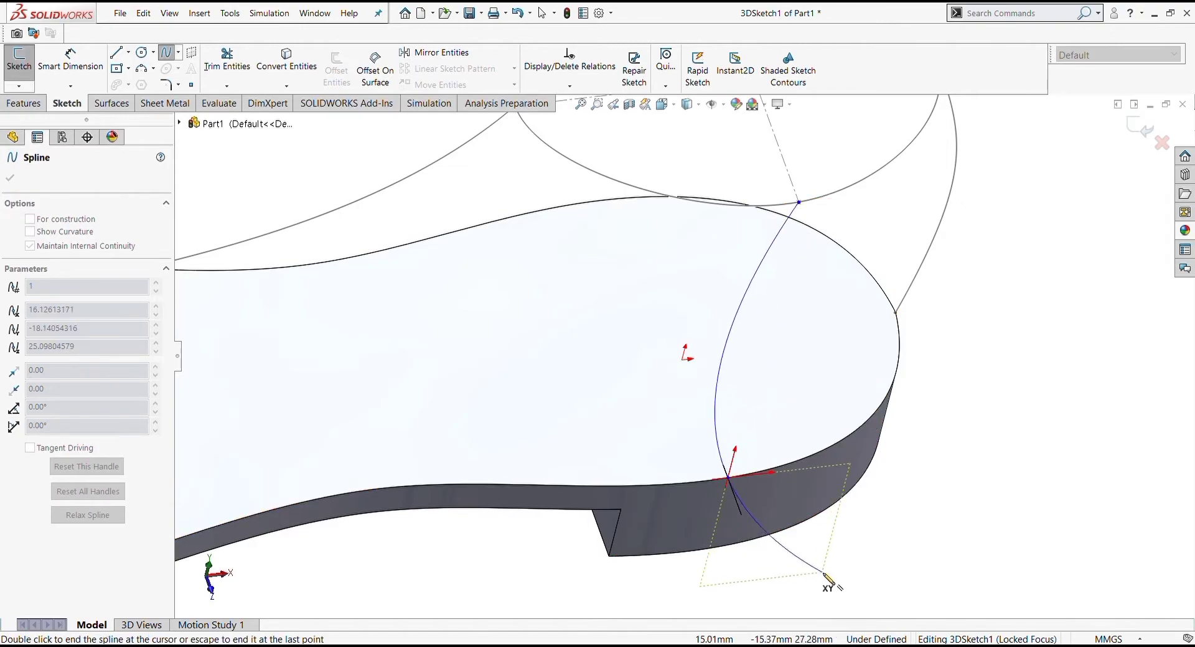
key("Escape")
middle_click_drag(821, 572, 816, 341)
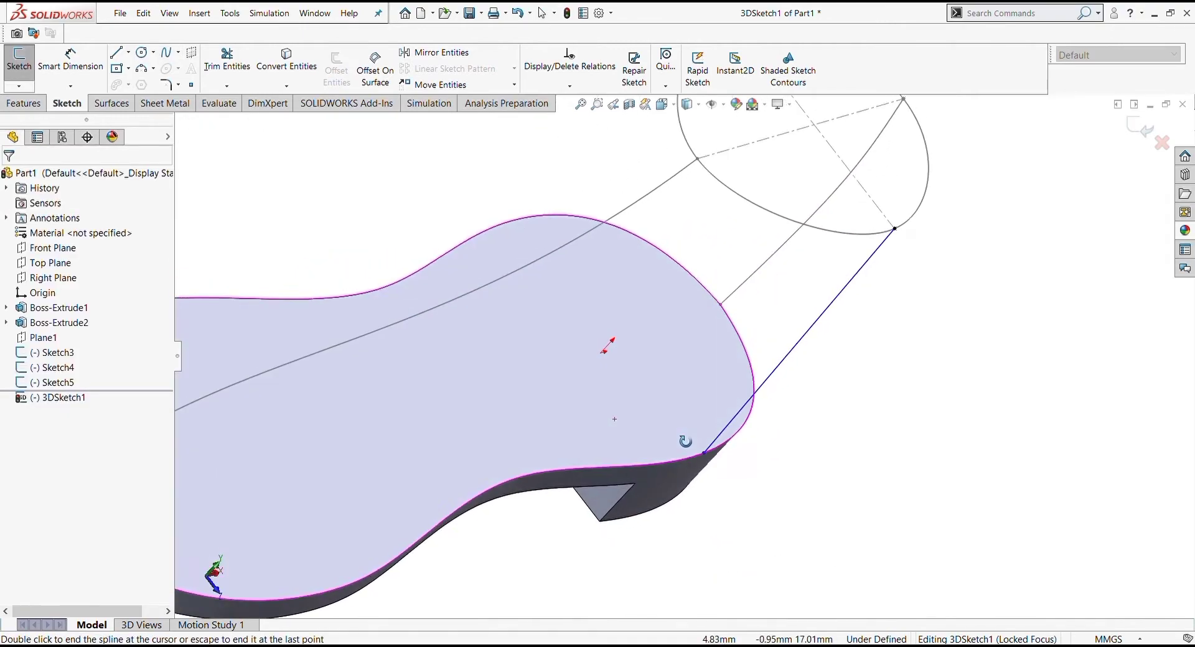
key("Escape")
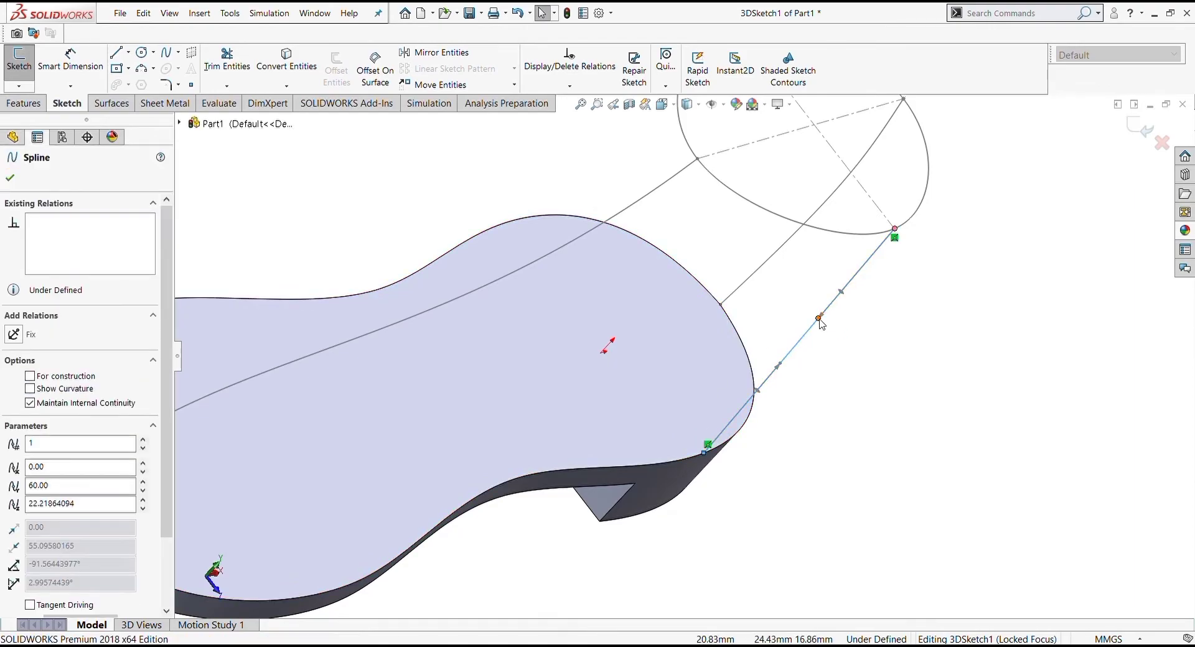
left_click_drag(819, 320, 828, 358)
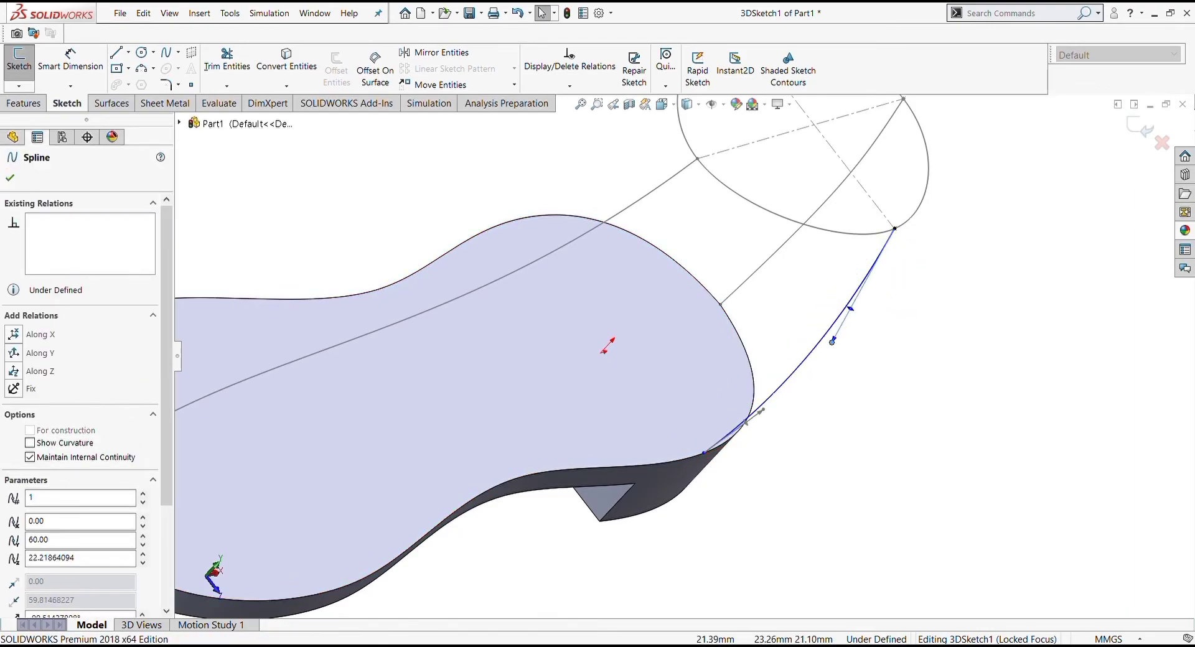
key("Escape")
mouse_move(829, 357)
middle_mouse_down()
mouse_move(835, 409)
mouse_move(818, 435)
middle_mouse_up()
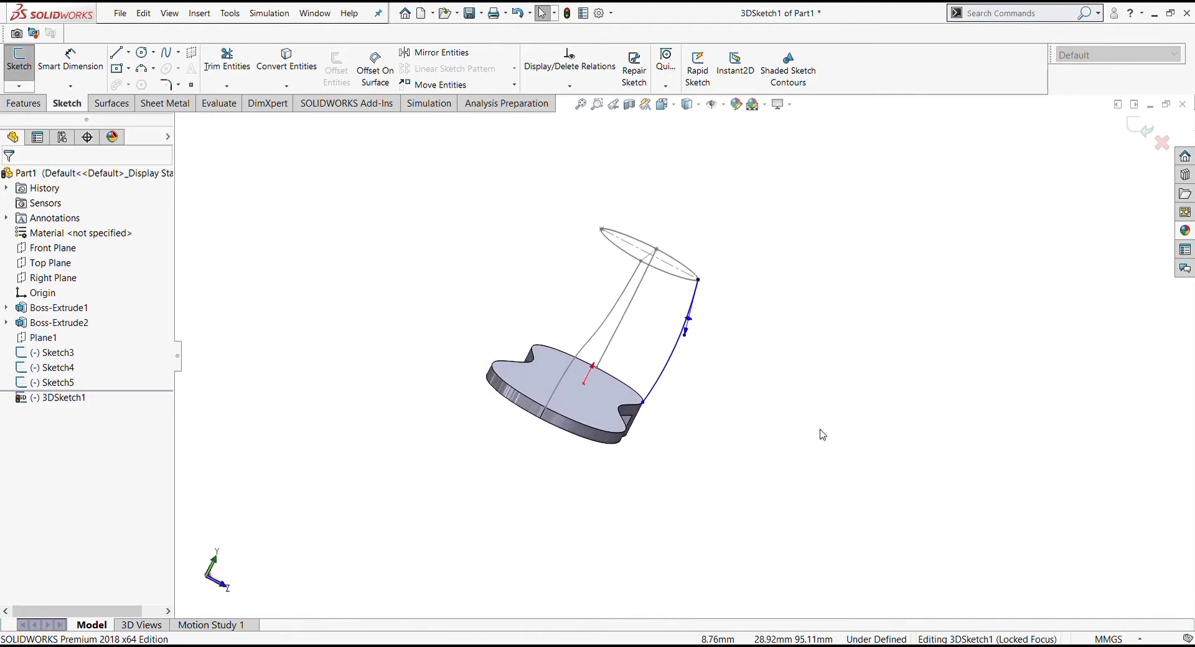
scroll(405, 314, "up", 3)
- Draw a second spline from the ellipse to the sole's edge on the other side and bend it
left_click(170, 60)
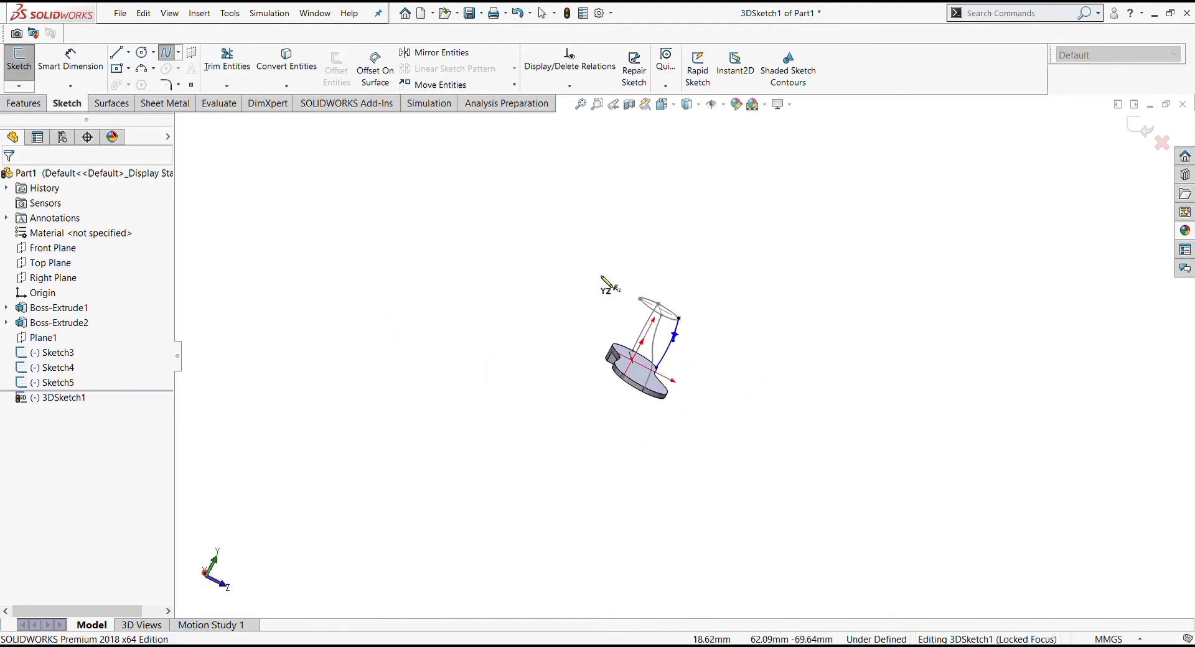
scroll(676, 360, "down", 5)
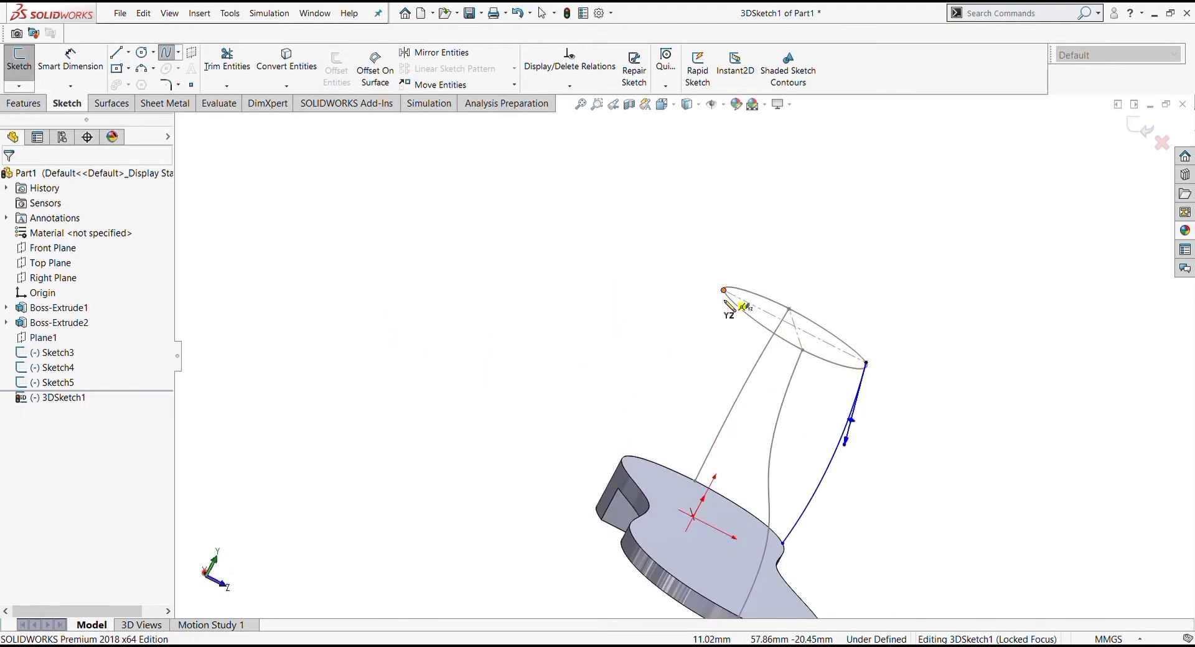
left_click(724, 290)
middle_click_drag(723, 291, 659, 515)
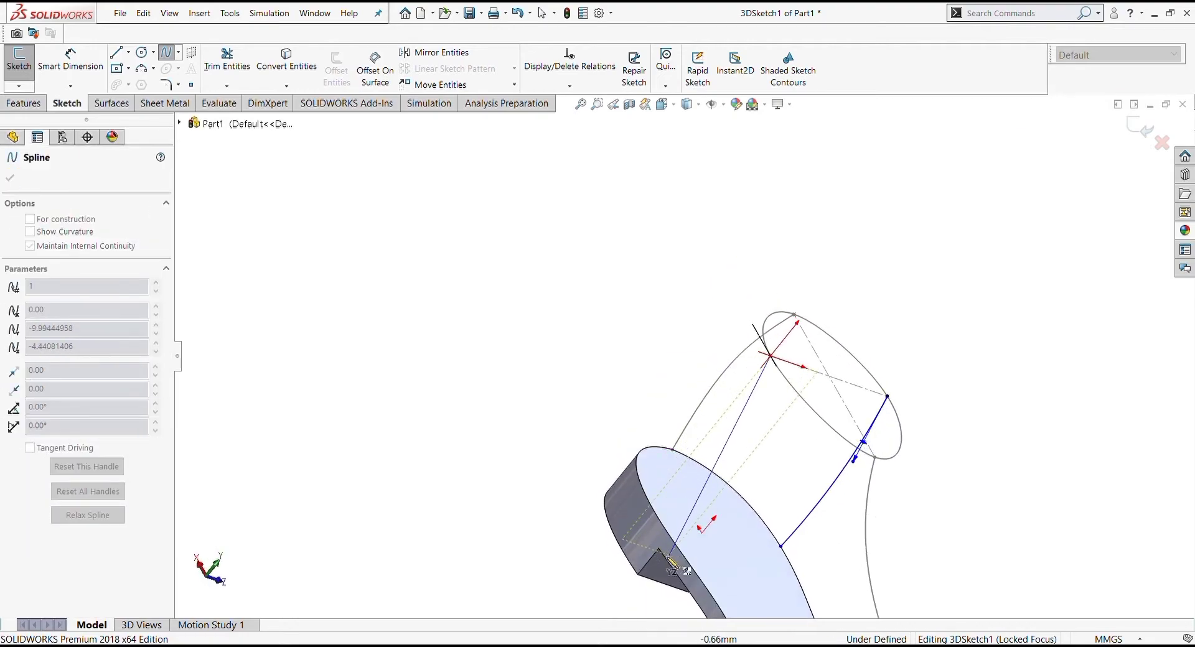
left_click(652, 507)
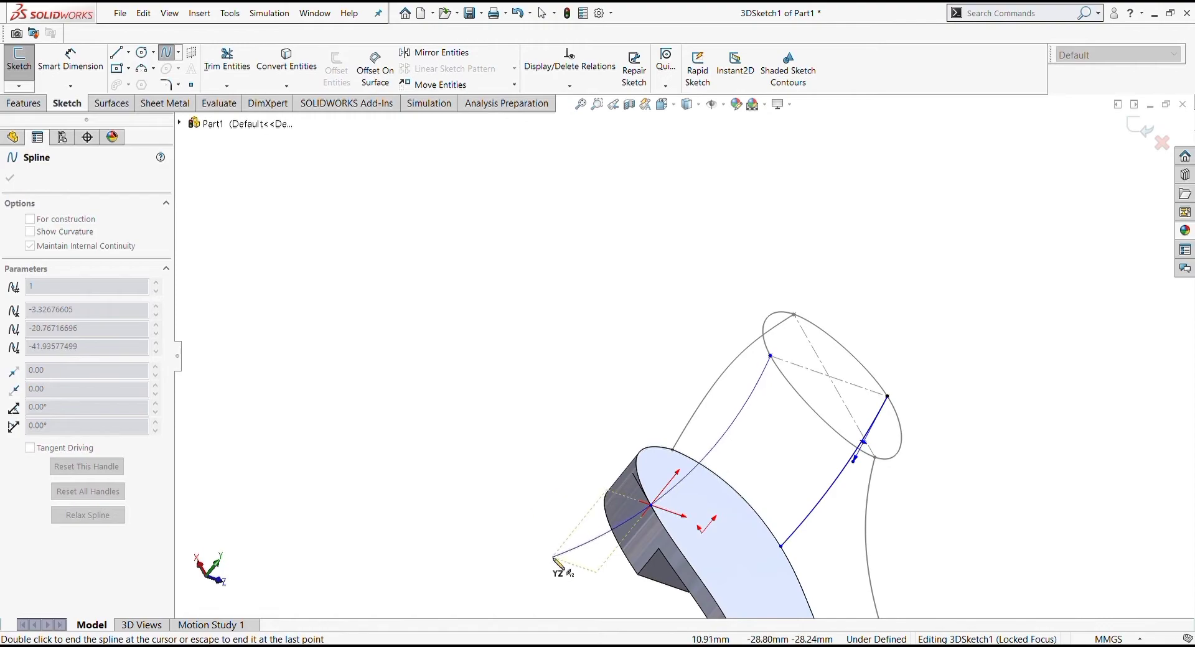
key("Escape")
mouse_move(905, 524)
middle_mouse_down()
mouse_move(767, 434)
mouse_move(763, 461)
middle_mouse_up()
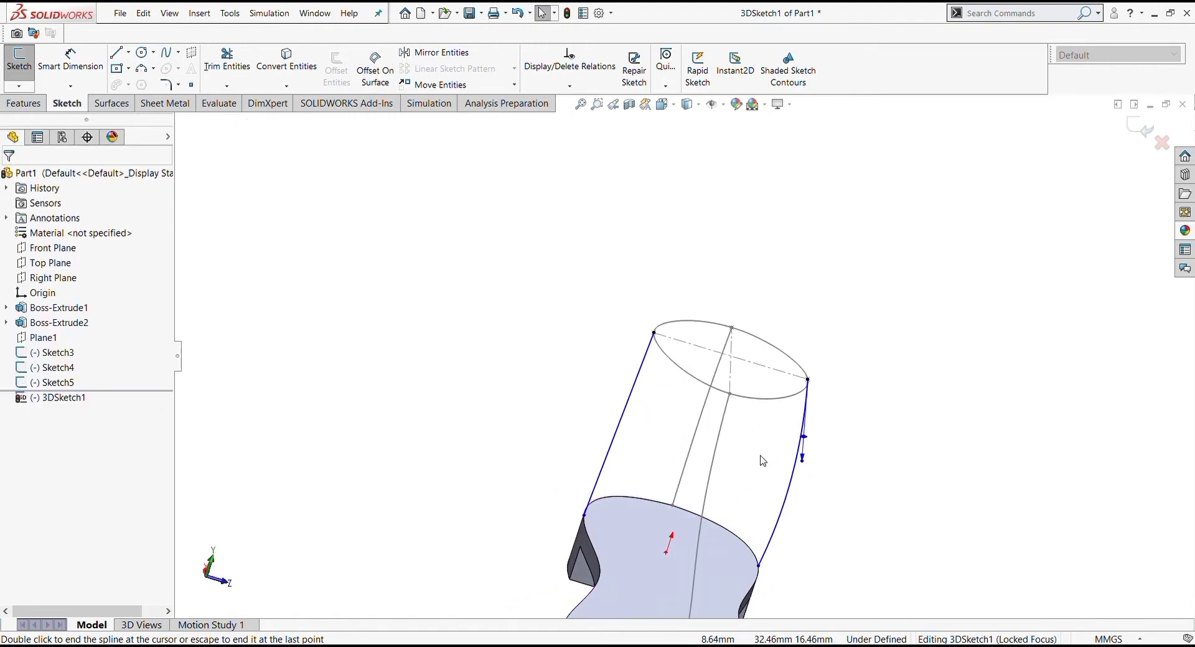
left_click(632, 422)
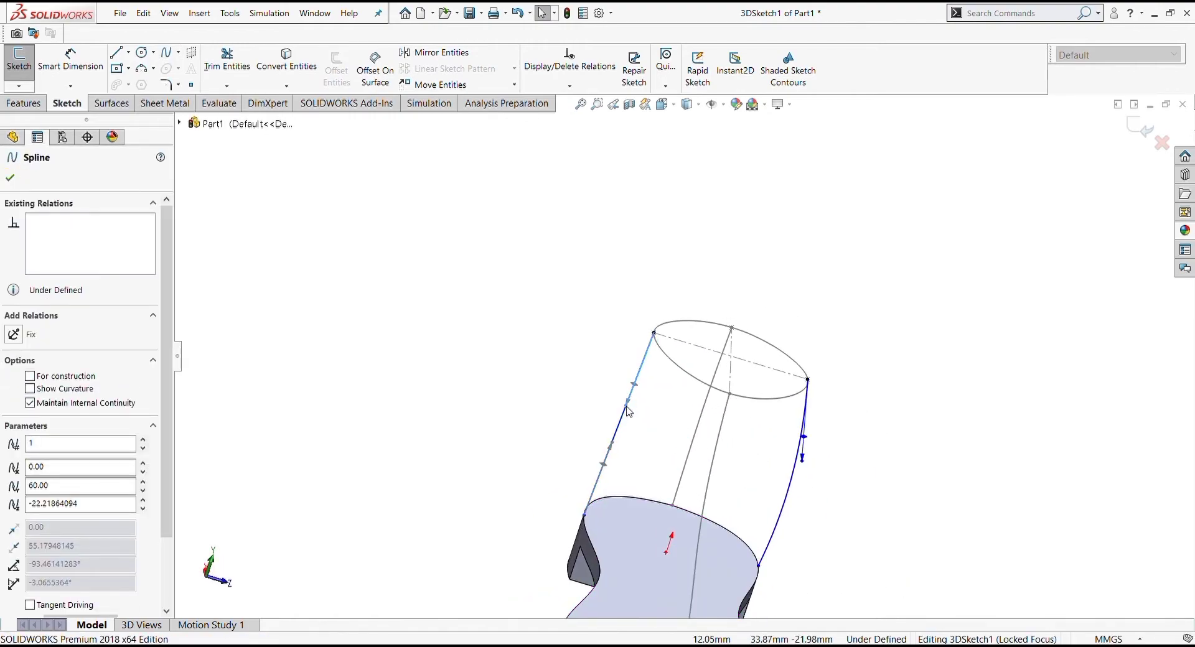
left_click_drag(627, 405, 609, 425)
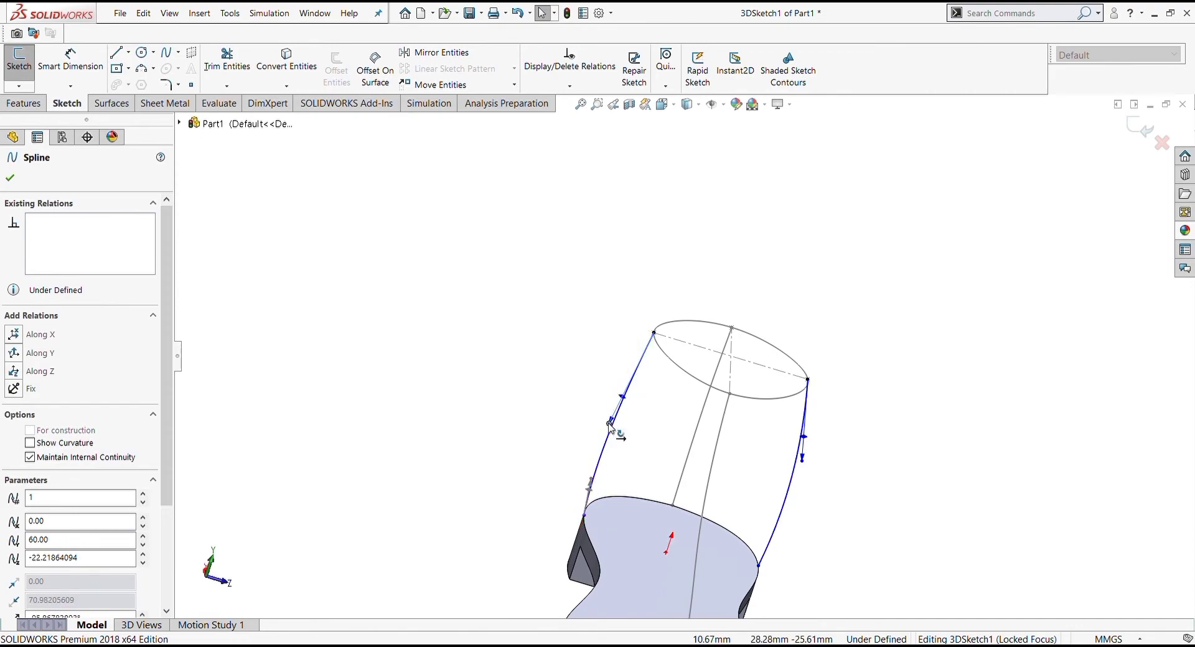
scroll(765, 495, "up", 3)
middle_click_drag(765, 495, 814, 518)
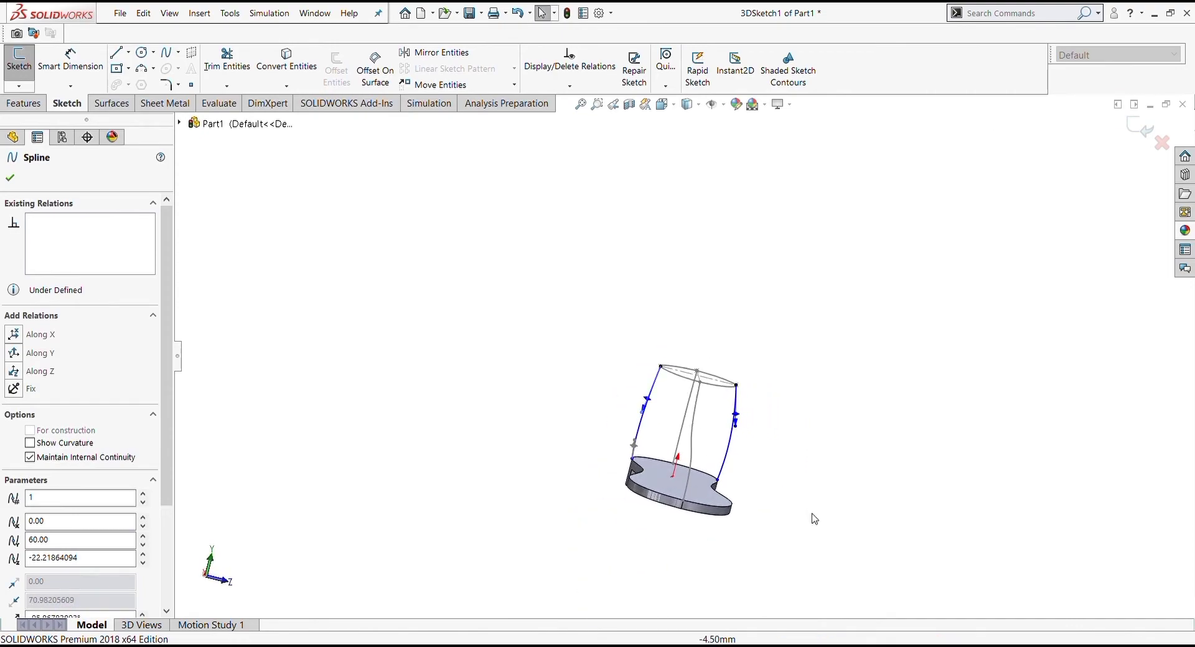
left_click(887, 513)
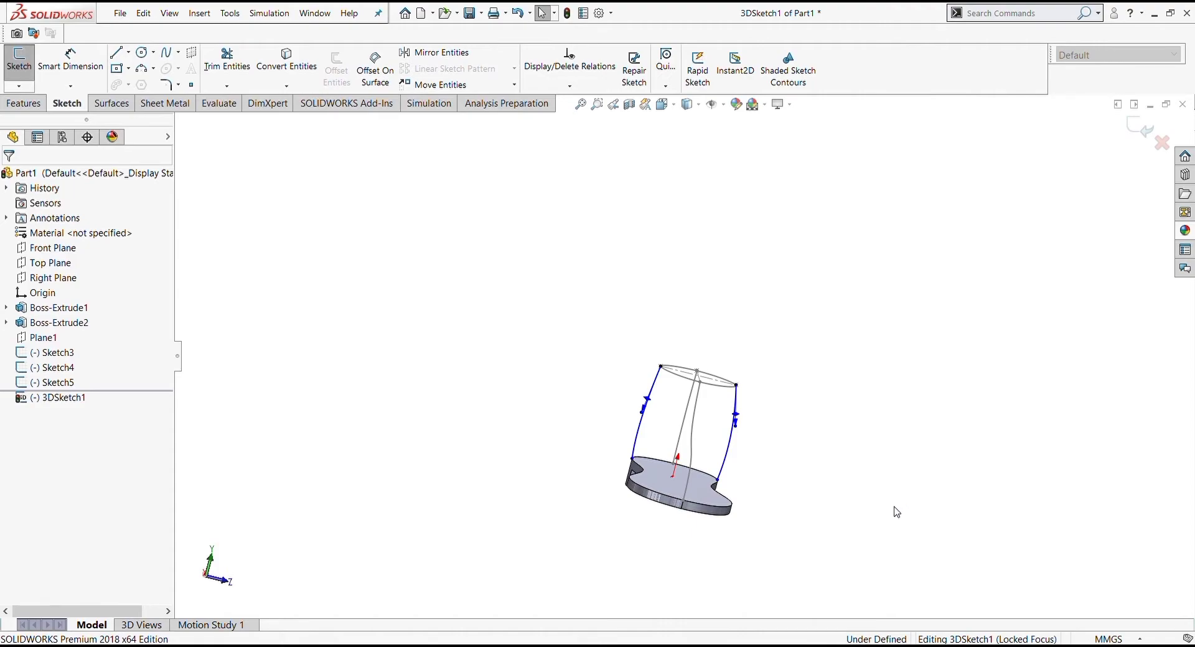
- Orbit to a side view of the shoe to inspect the connecting splines
mouse_move(902, 511)
middle_mouse_down()
mouse_move(789, 482)
mouse_move(764, 458)
middle_mouse_up()
scroll(755, 435, "down", 3)
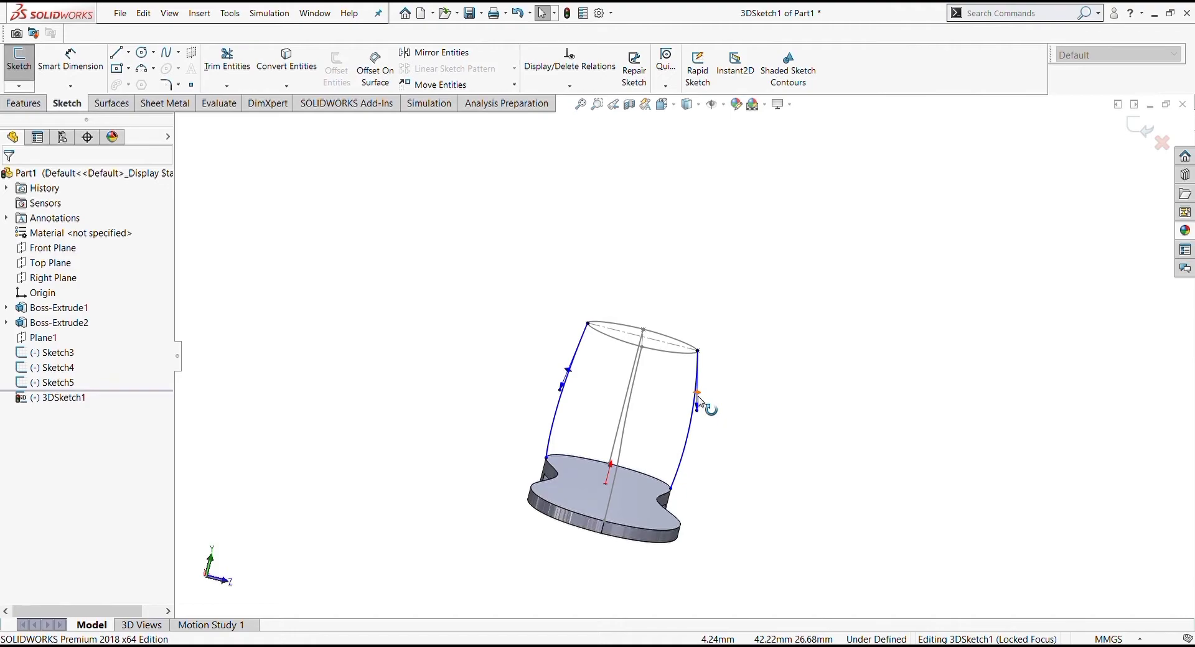
mouse_move(683, 472)
middle_mouse_down()
mouse_move(557, 418)
mouse_move(621, 515)
mouse_move(616, 492)
mouse_move(566, 481)
middle_mouse_up()
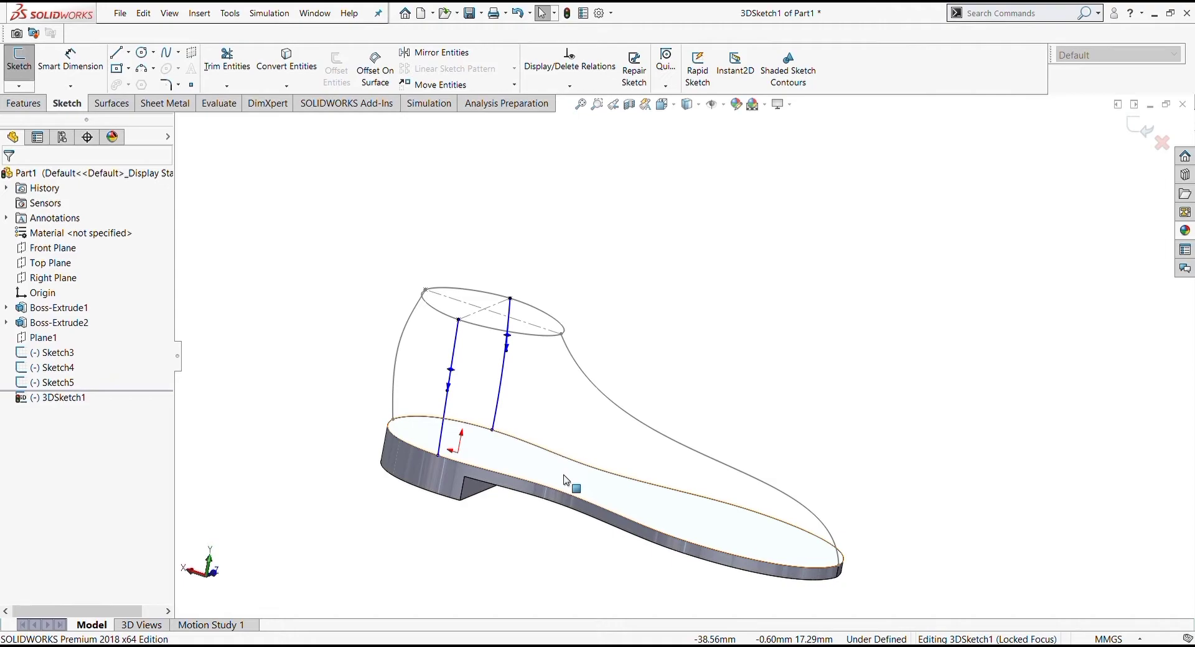
mouse_move(607, 484)
middle_mouse_down()
mouse_move(552, 489)
mouse_move(606, 415)
mouse_move(659, 467)
middle_mouse_up()
- Tweak the tangent directions of both side splines in 3DSketch1 to refine their curvature
left_click(599, 434)
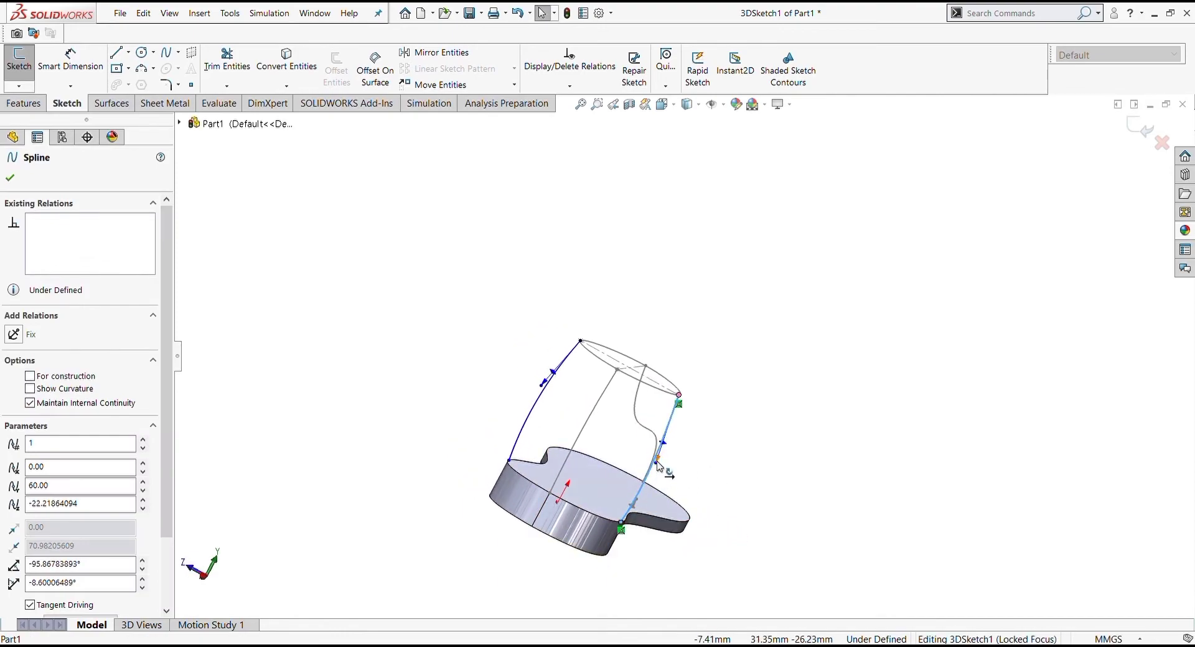
left_click_drag(666, 448, 670, 447)
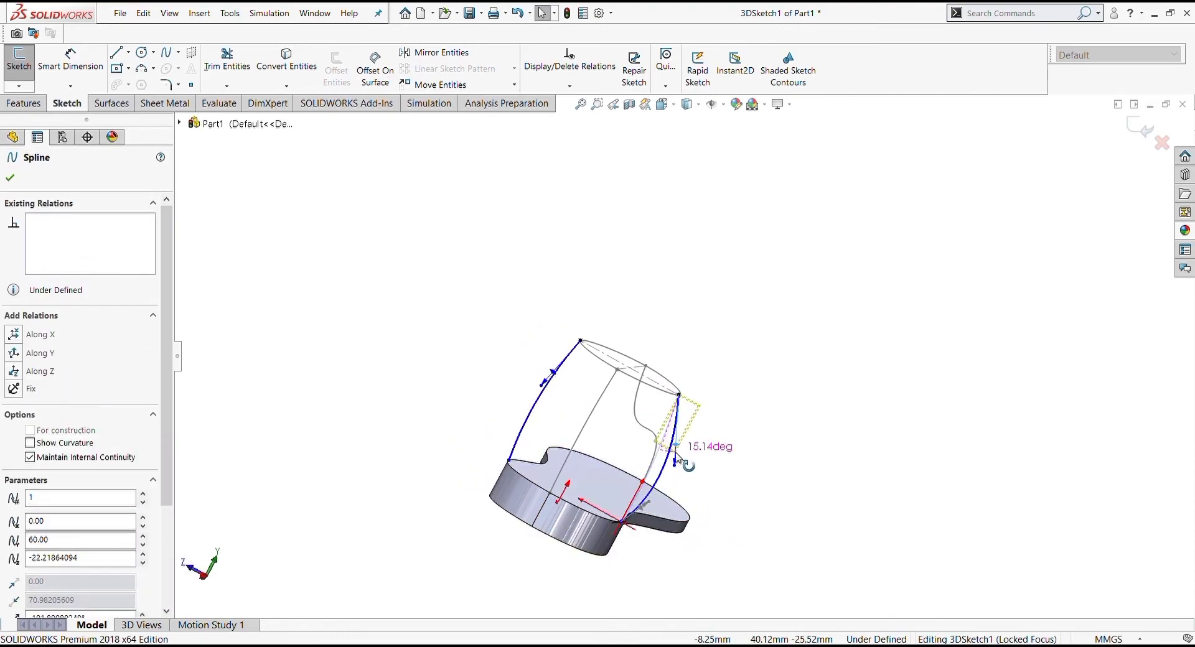
key("Escape")
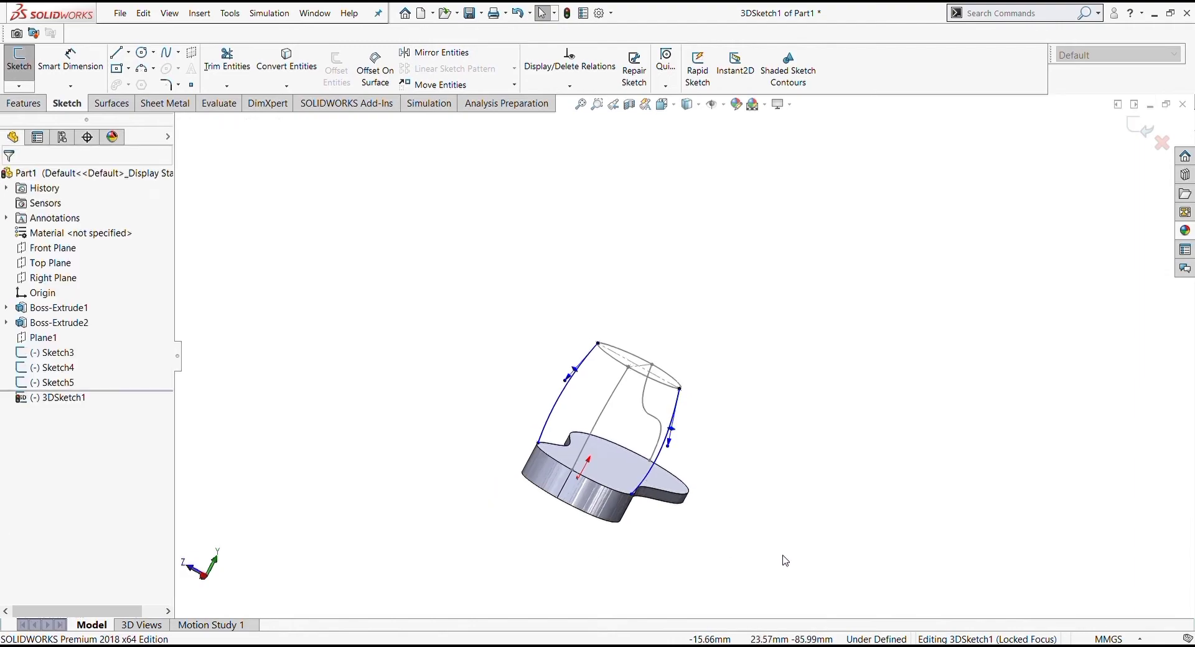
mouse_move(670, 447)
middle_mouse_down()
mouse_move(647, 435)
mouse_move(665, 426)
middle_mouse_up()
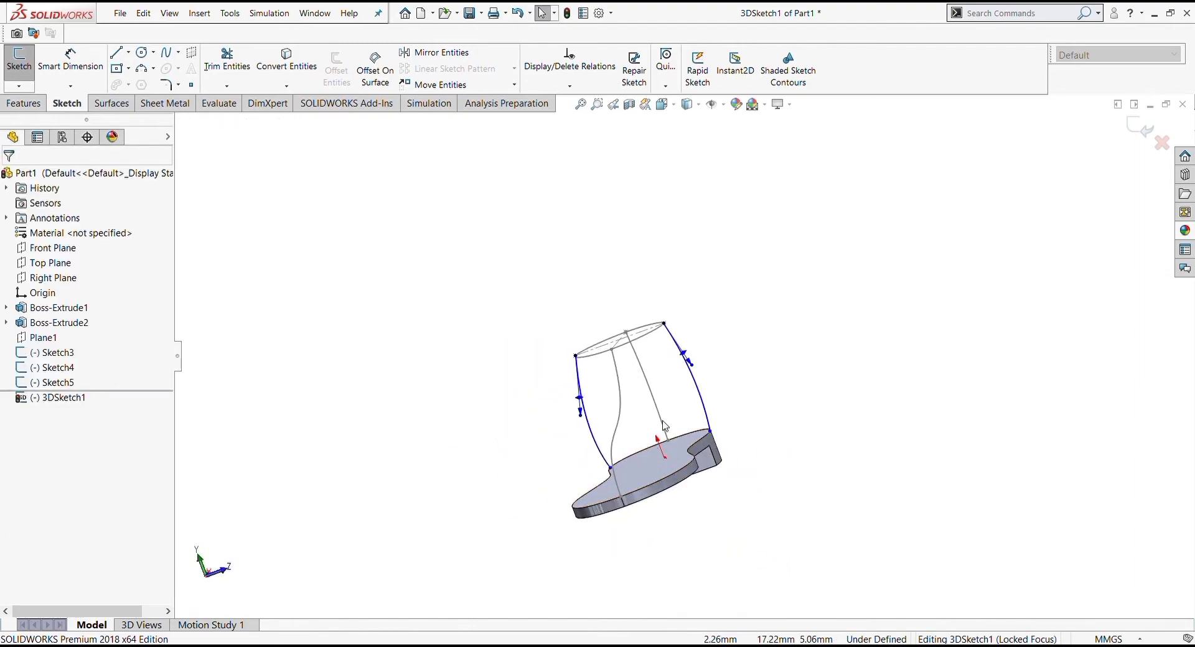
left_click(687, 358)
left_click_drag(687, 358, 691, 364)
key("Escape")
mouse_move(690, 364)
middle_mouse_down()
mouse_move(701, 492)
mouse_move(884, 514)
mouse_move(875, 547)
middle_mouse_up()
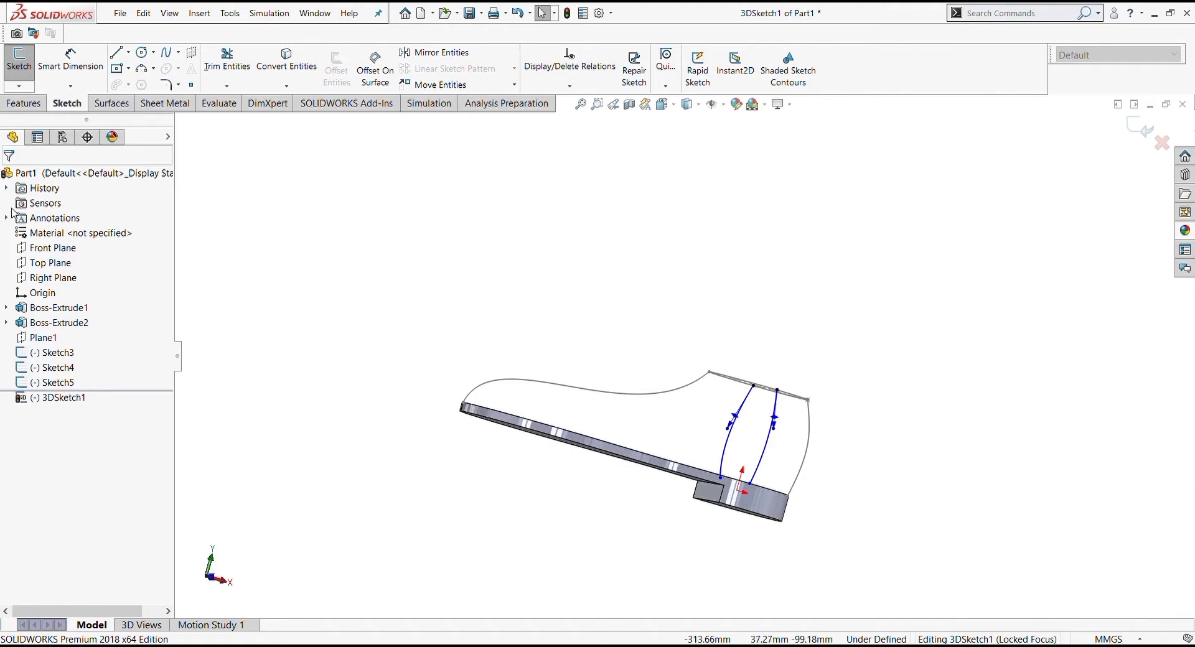
- Exit the 3D sketch and view the shoe from an isometric angle
left_click(1146, 139)
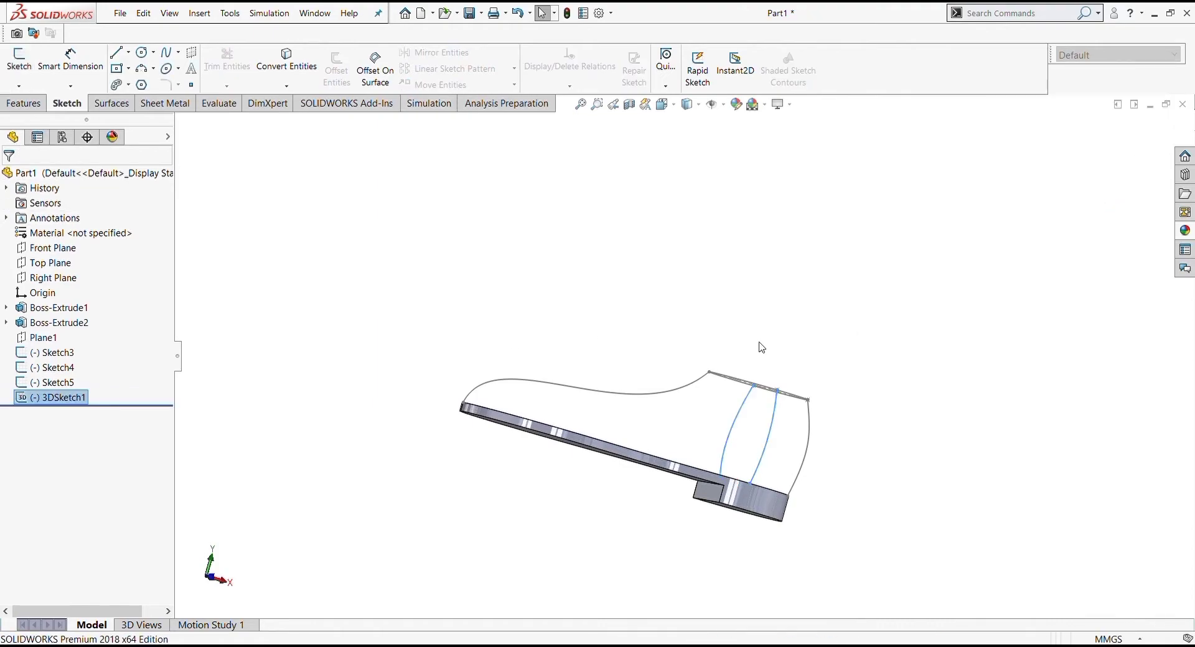
middle_click_drag(757, 343, 695, 435)
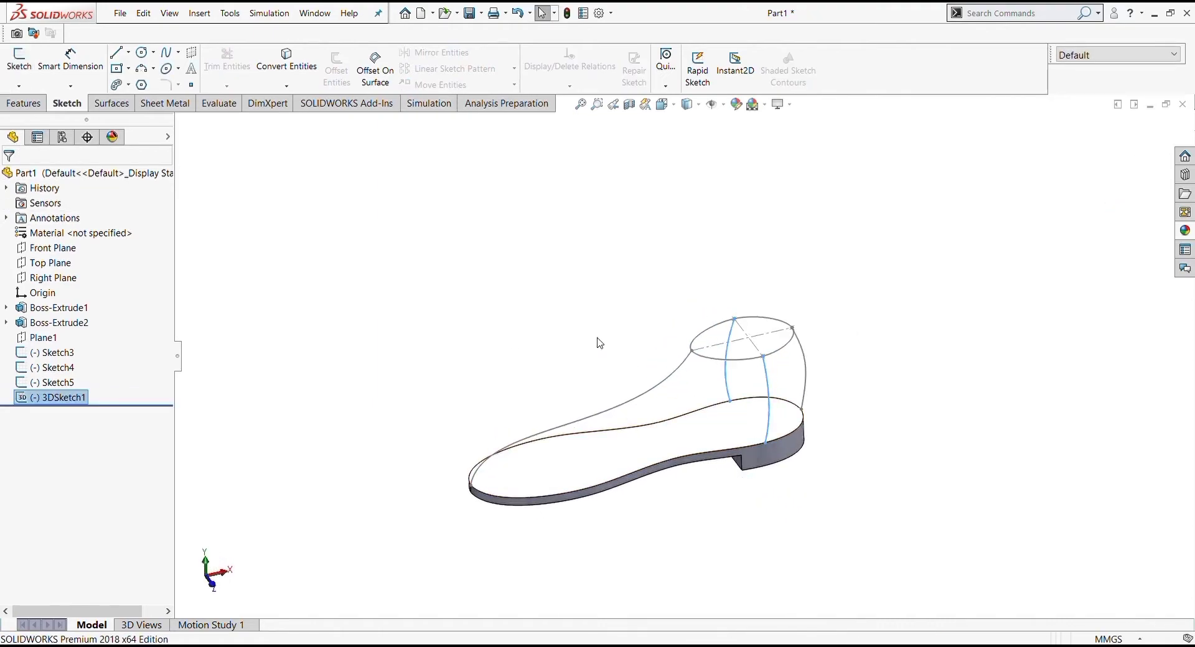
middle_click_drag(598, 339, 347, 307)
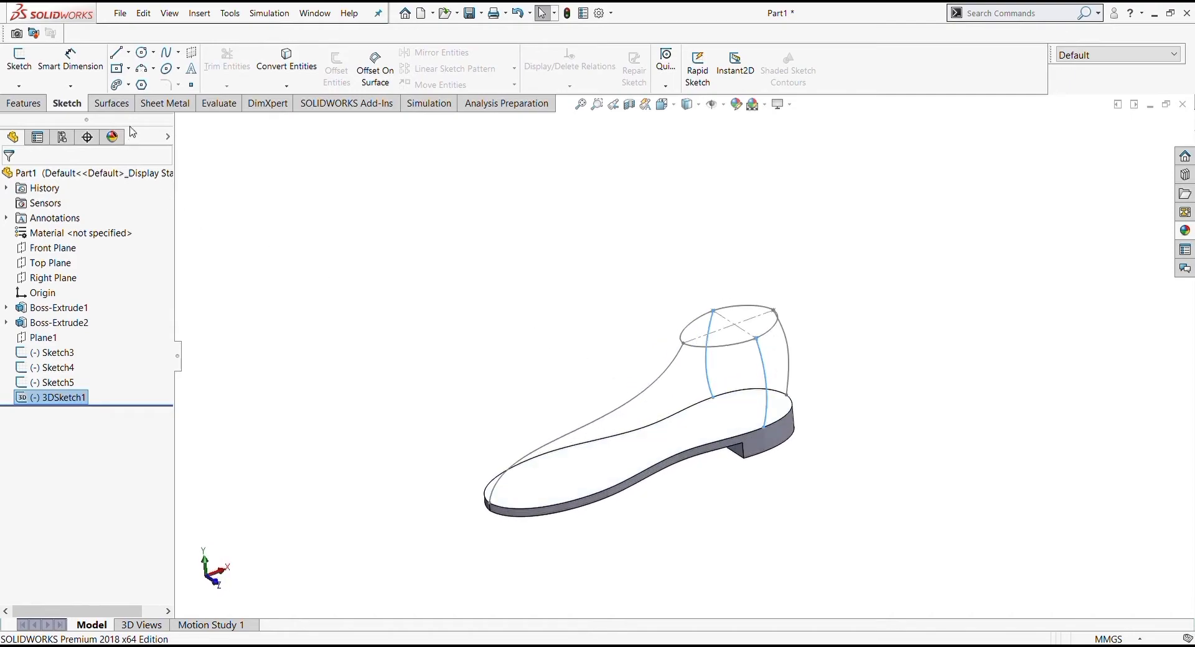
- Start a Lofted Surface with the insole's top face and Sketch3 ellipse as profiles
left_click(111, 103)
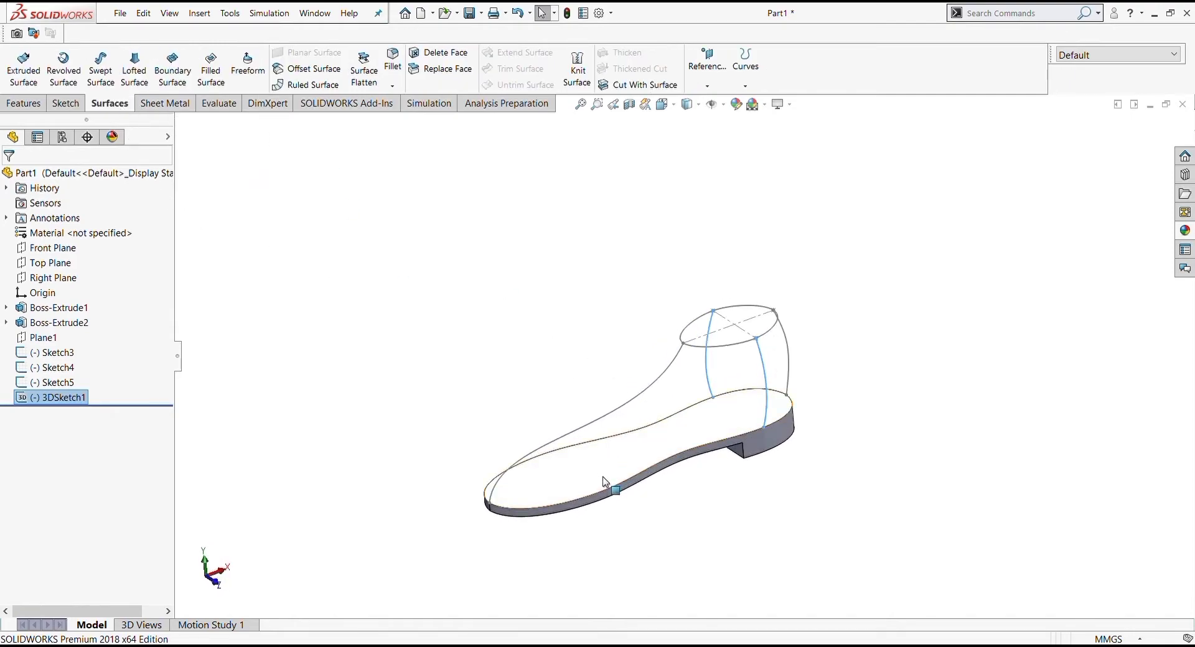
left_click(127, 82)
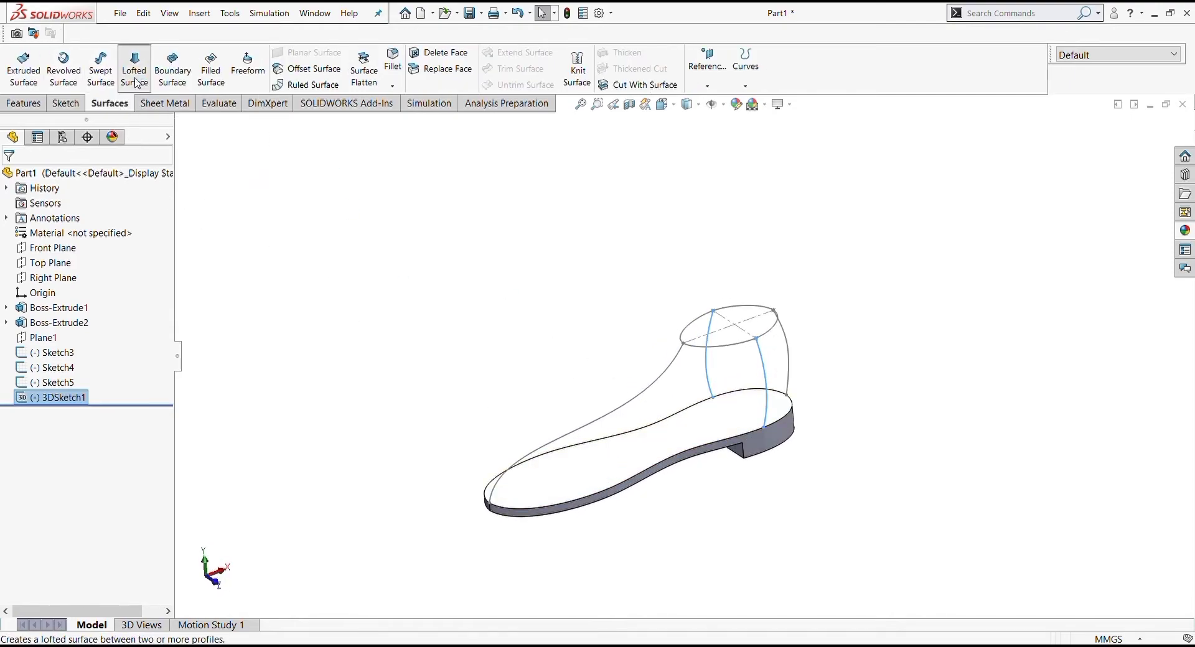
left_click(635, 460)
left_click(708, 350)
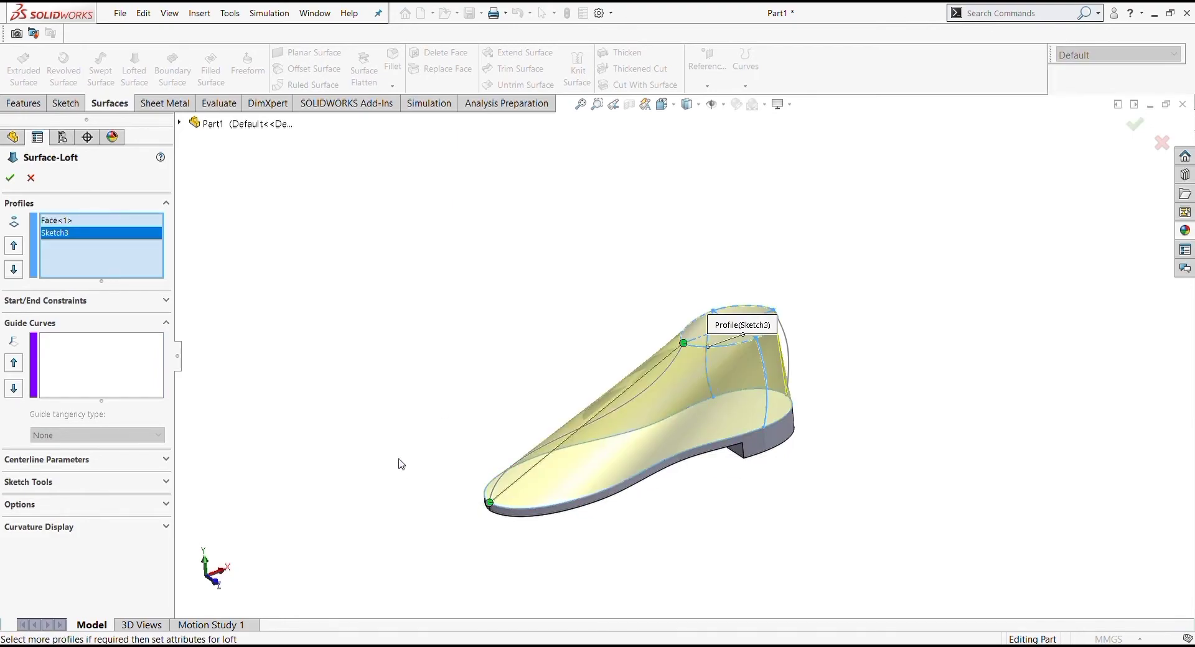
mouse_move(400, 463)
middle_mouse_down()
mouse_move(368, 421)
mouse_move(359, 380)
middle_mouse_up()
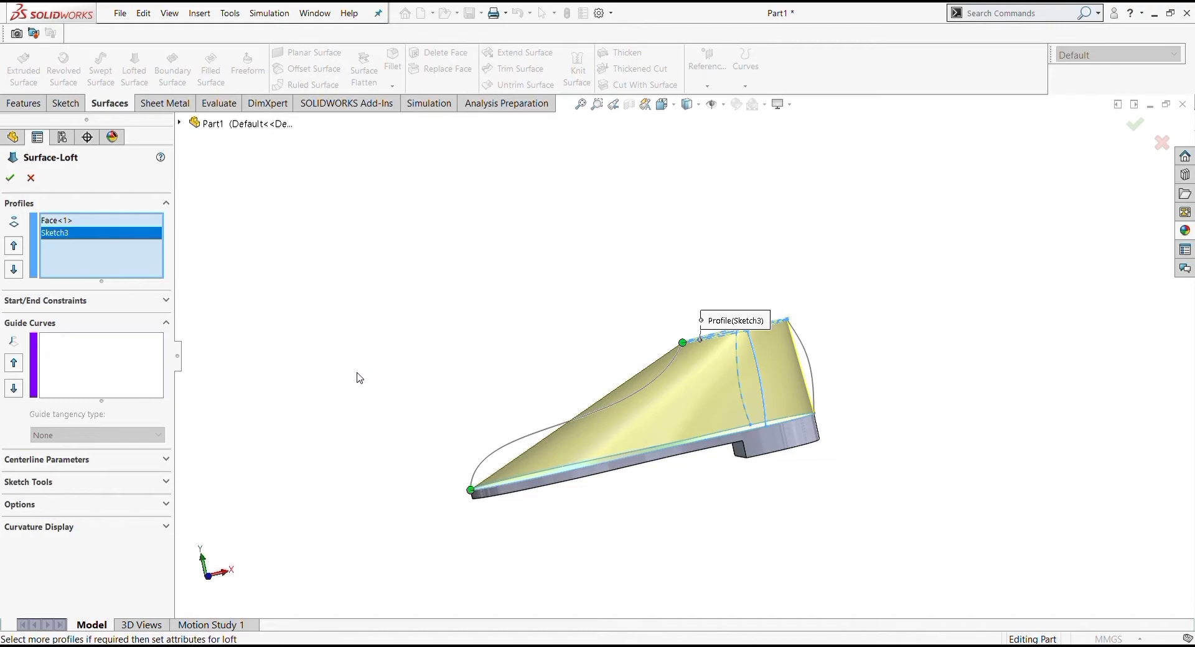
left_click(91, 367)
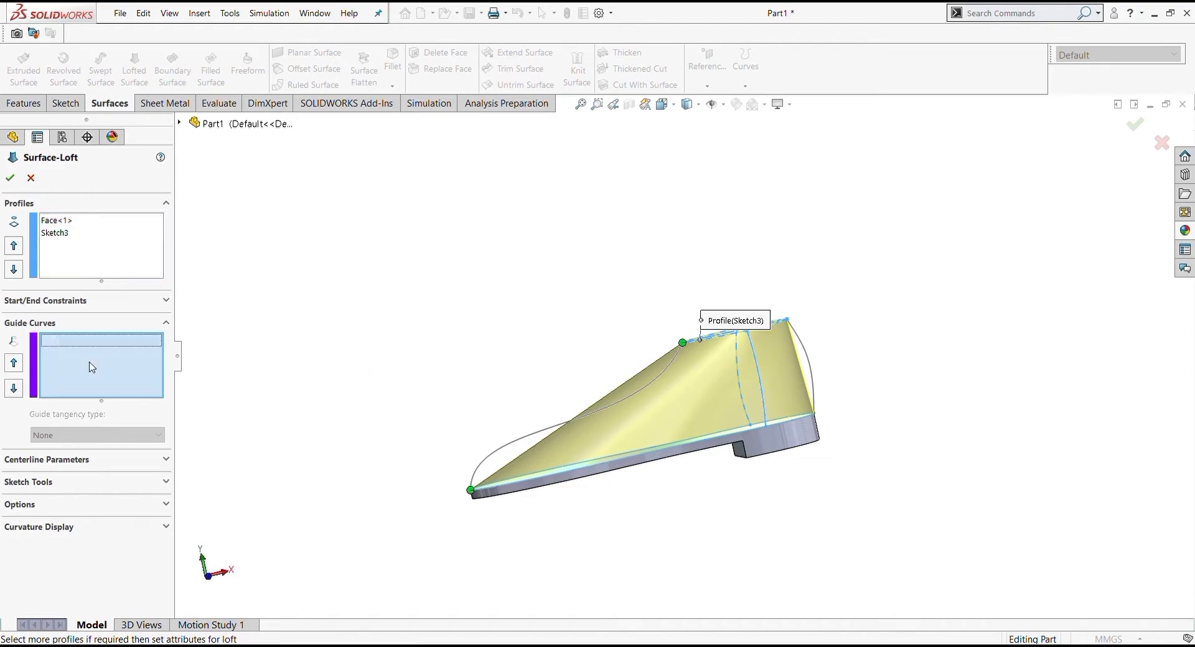
- Add Sketch5, Sketch4 and both side edges as guide curves and accept the loft as Surface-Loft1
left_click(568, 438)
middle_click_drag(568, 438, 821, 510)
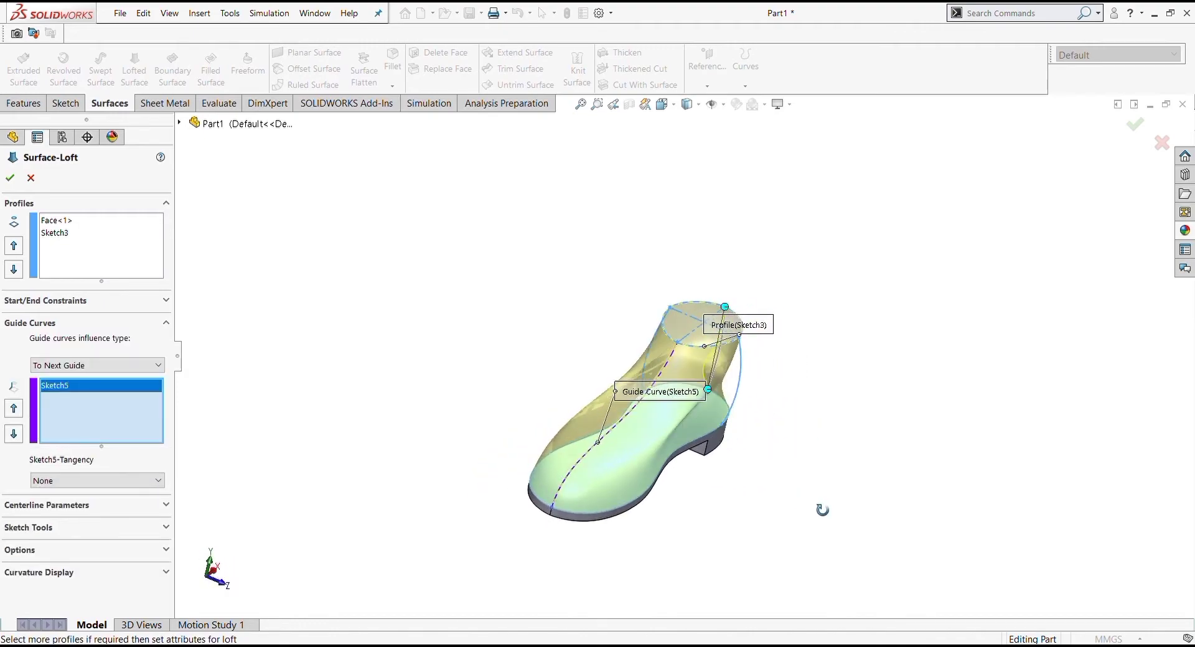
left_click(799, 476)
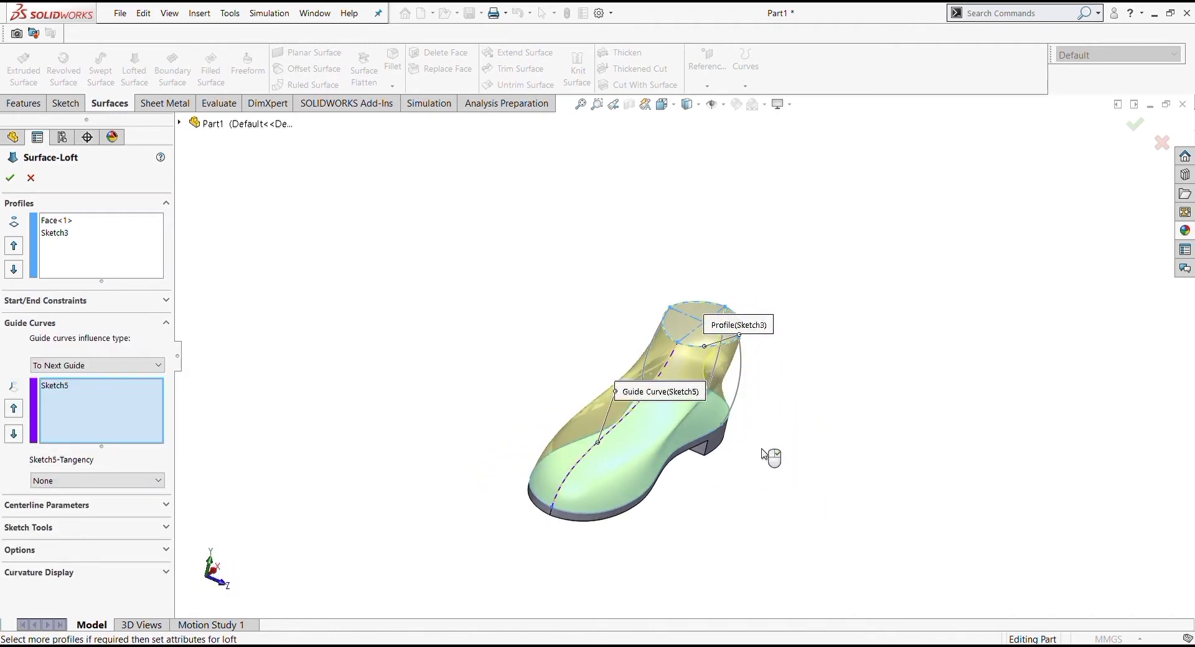
mouse_move(765, 453)
middle_mouse_down()
mouse_move(765, 385)
mouse_move(935, 392)
mouse_move(751, 384)
middle_mouse_up()
left_click(796, 364)
left_click(629, 352)
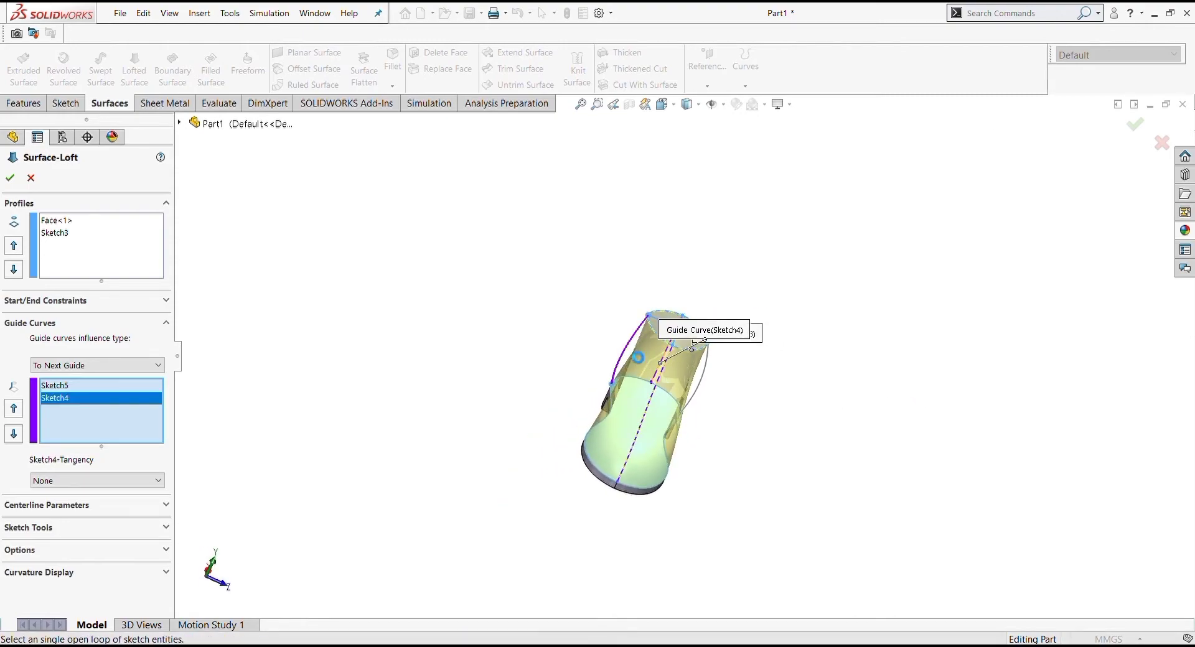
left_click(703, 380)
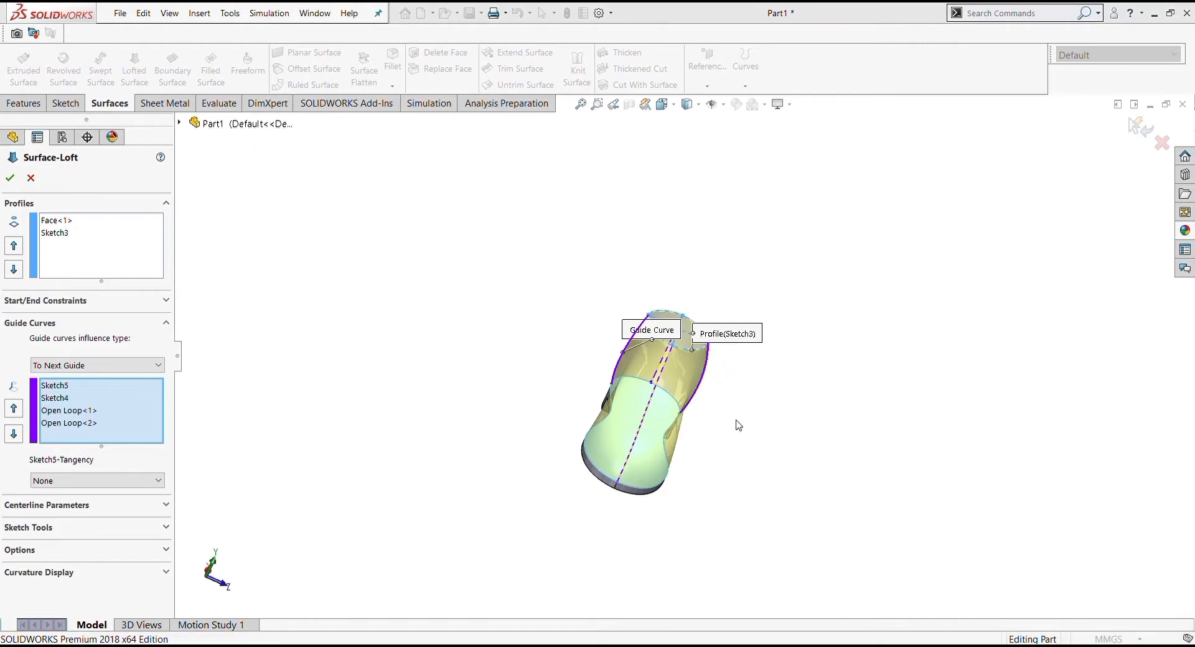
mouse_move(722, 385)
middle_mouse_down()
mouse_move(669, 394)
mouse_move(600, 458)
middle_mouse_up()
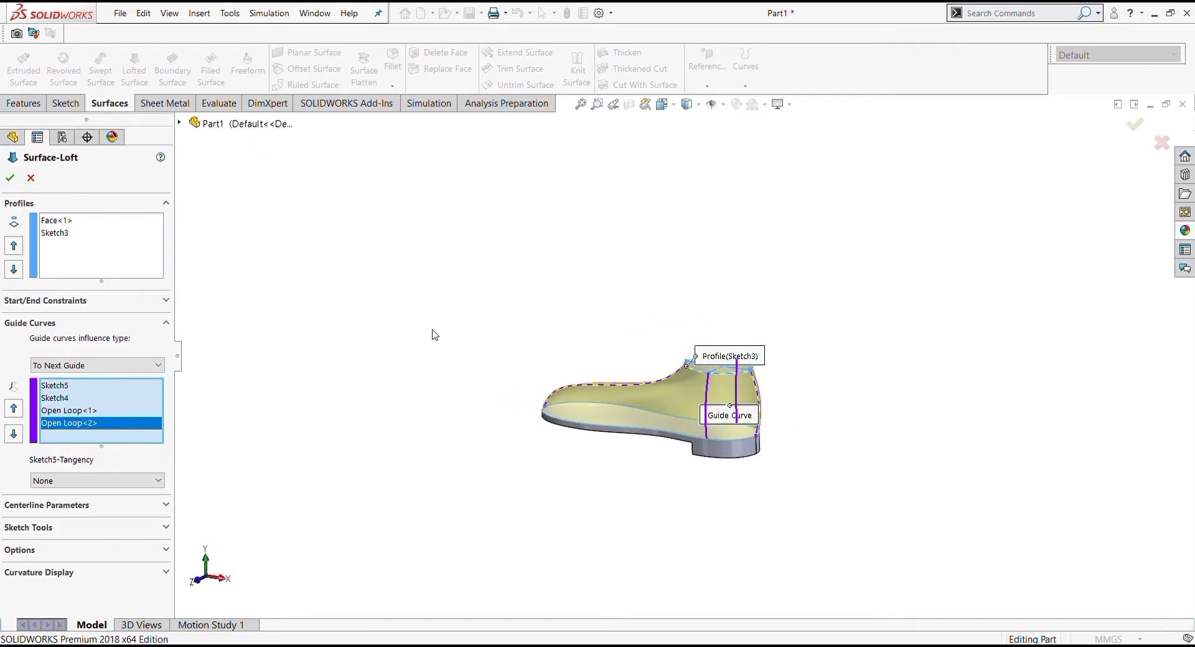
left_click(10, 178)
mouse_move(435, 381)
middle_mouse_down()
mouse_move(505, 395)
mouse_move(546, 430)
mouse_move(634, 453)
mouse_move(653, 421)
mouse_move(688, 448)
mouse_move(677, 441)
mouse_move(707, 373)
mouse_move(688, 315)
mouse_move(722, 365)
mouse_move(696, 403)
mouse_move(608, 315)
mouse_move(725, 373)
mouse_move(902, 429)
mouse_move(591, 471)
mouse_move(651, 523)
mouse_move(656, 381)
mouse_move(695, 277)
mouse_move(667, 373)
mouse_move(666, 483)
mouse_move(626, 342)
mouse_move(645, 423)
mouse_move(813, 512)
mouse_move(568, 413)
middle_mouse_up()
left_click(667, 374)
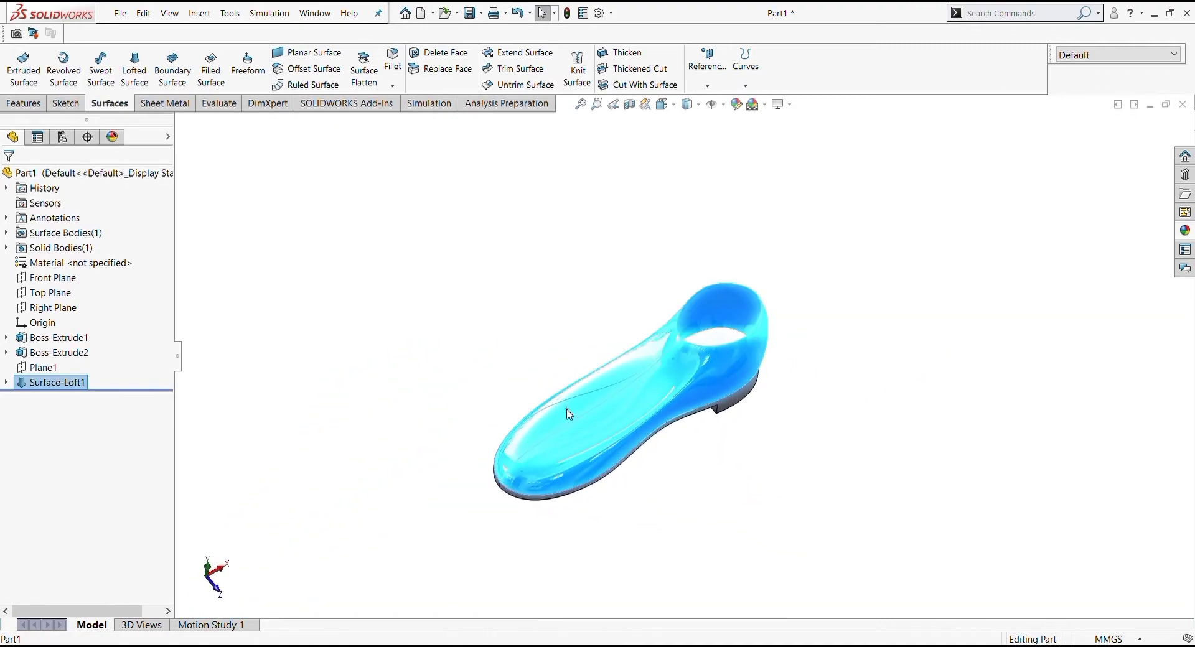
- Thicken Surface-Loft1 by 1.00 mm on one side, merged into the part as Thicken3
left_click(619, 52)
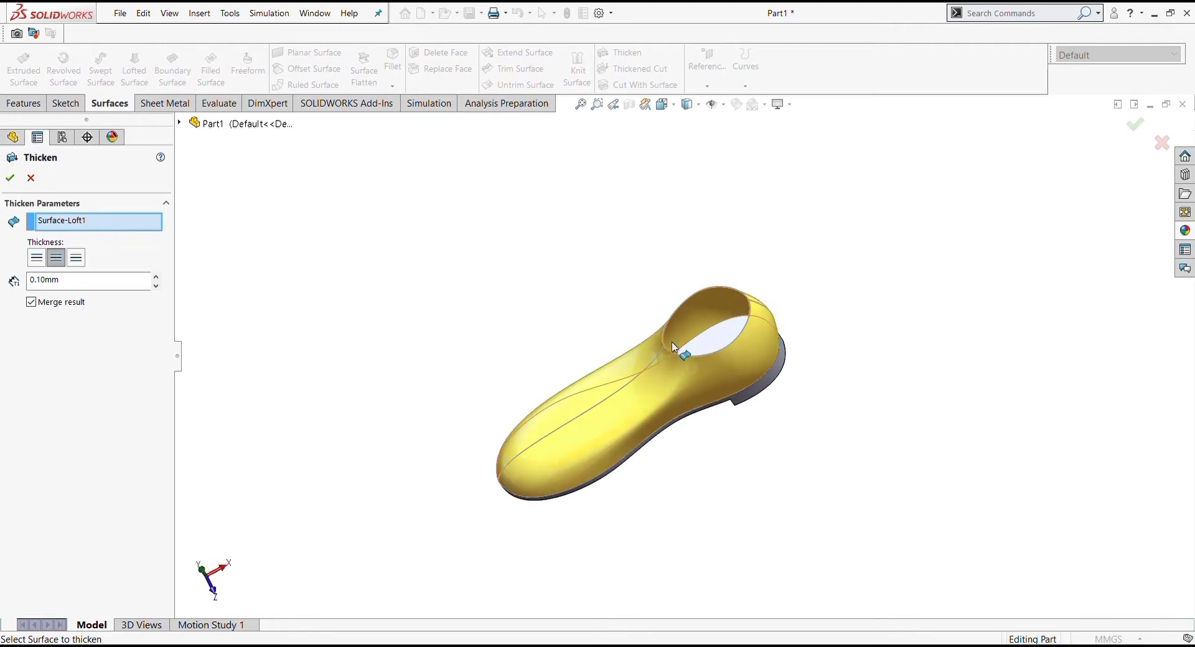
scroll(688, 348, "down", 5)
scroll(640, 380, "down", 3)
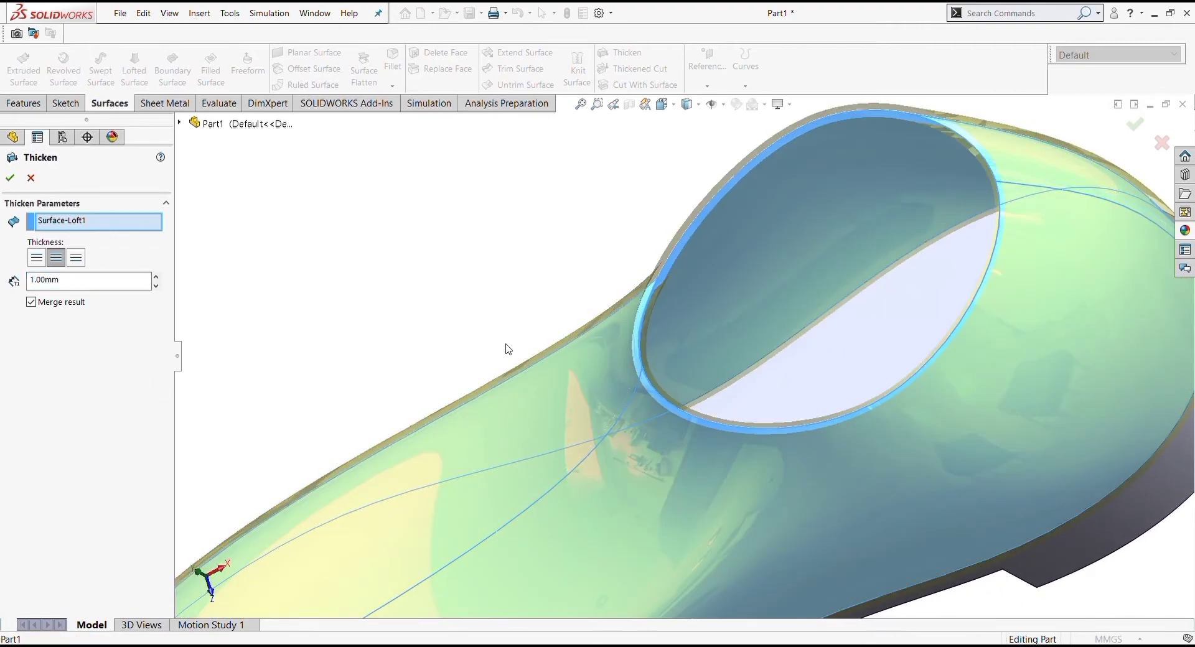
middle_click_drag(508, 349, 613, 338)
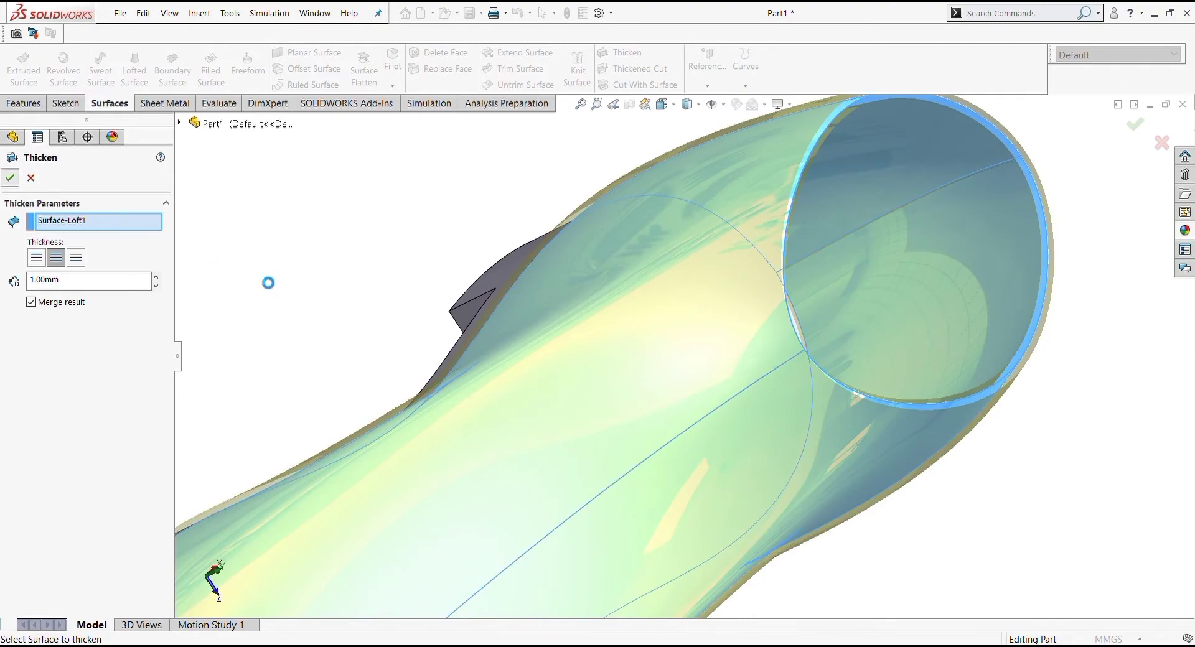
scroll(336, 286, "up", 5)
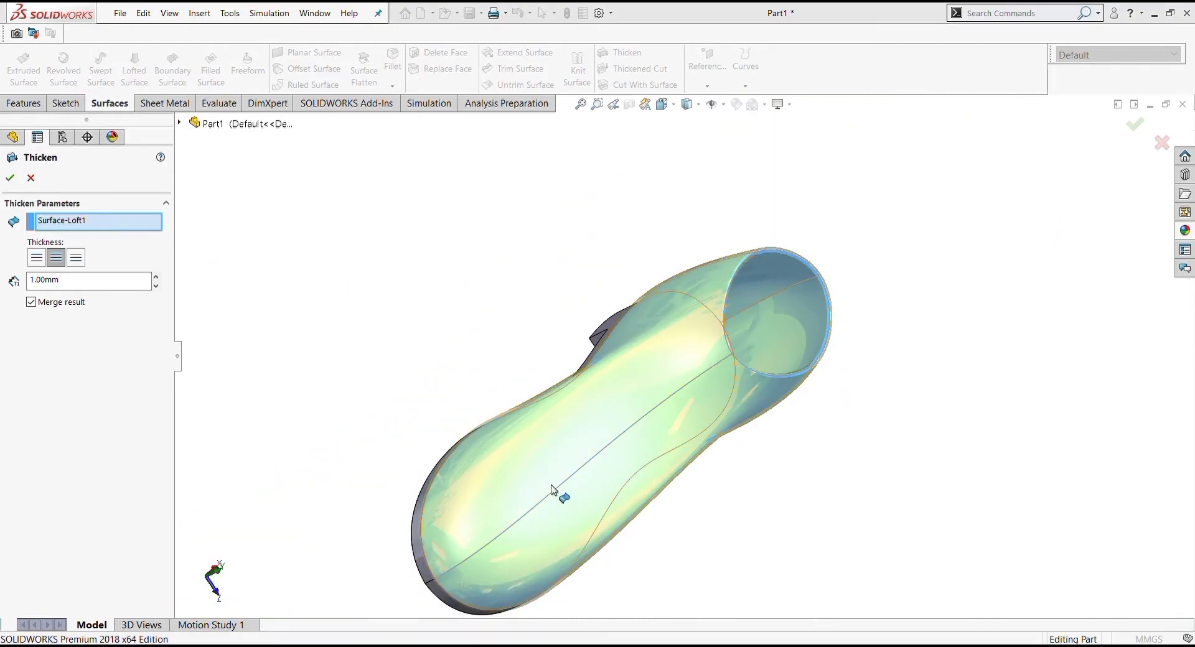
middle_click_drag(551, 490, 41, 258)
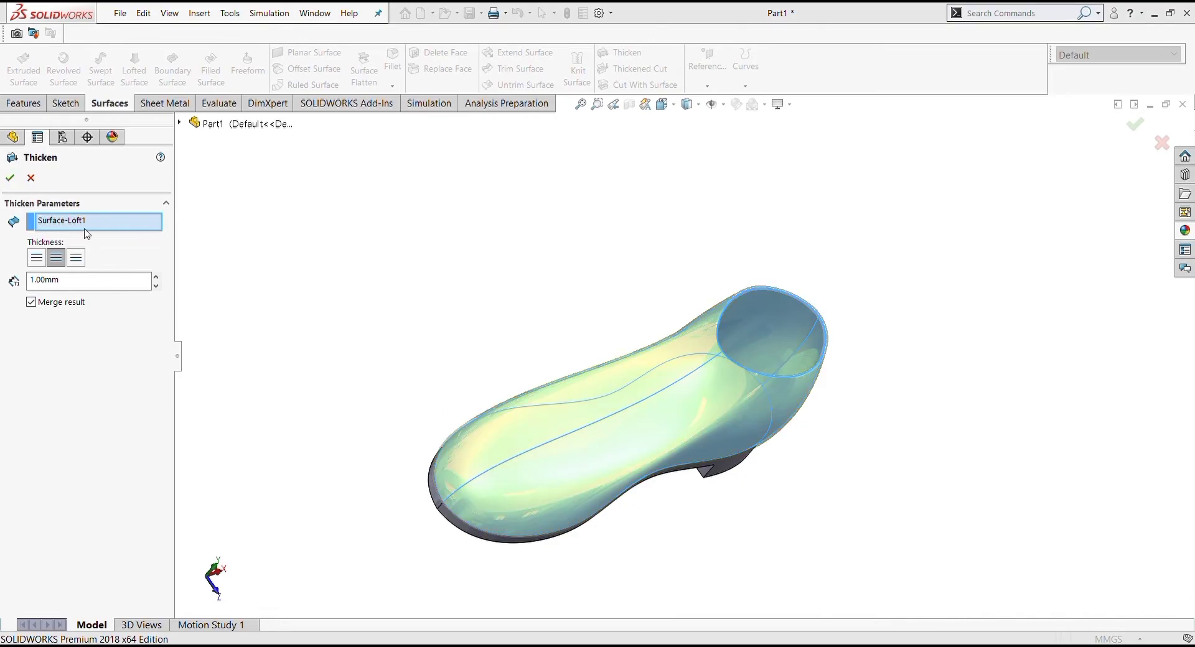
left_click(36, 257)
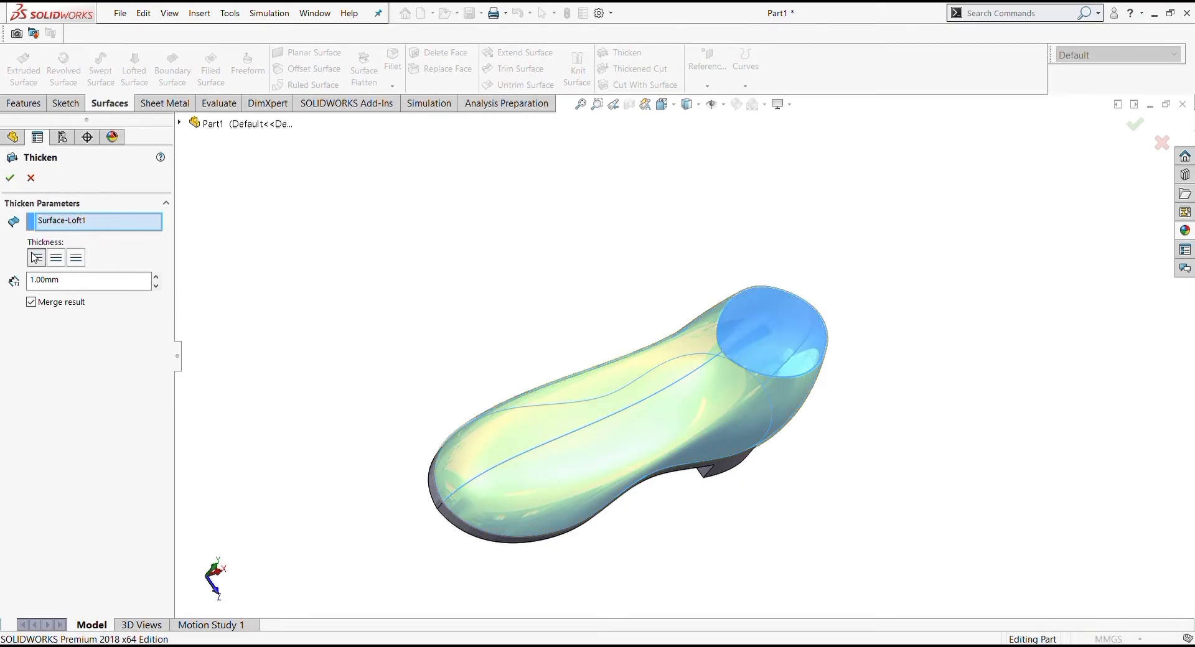
key("Return")
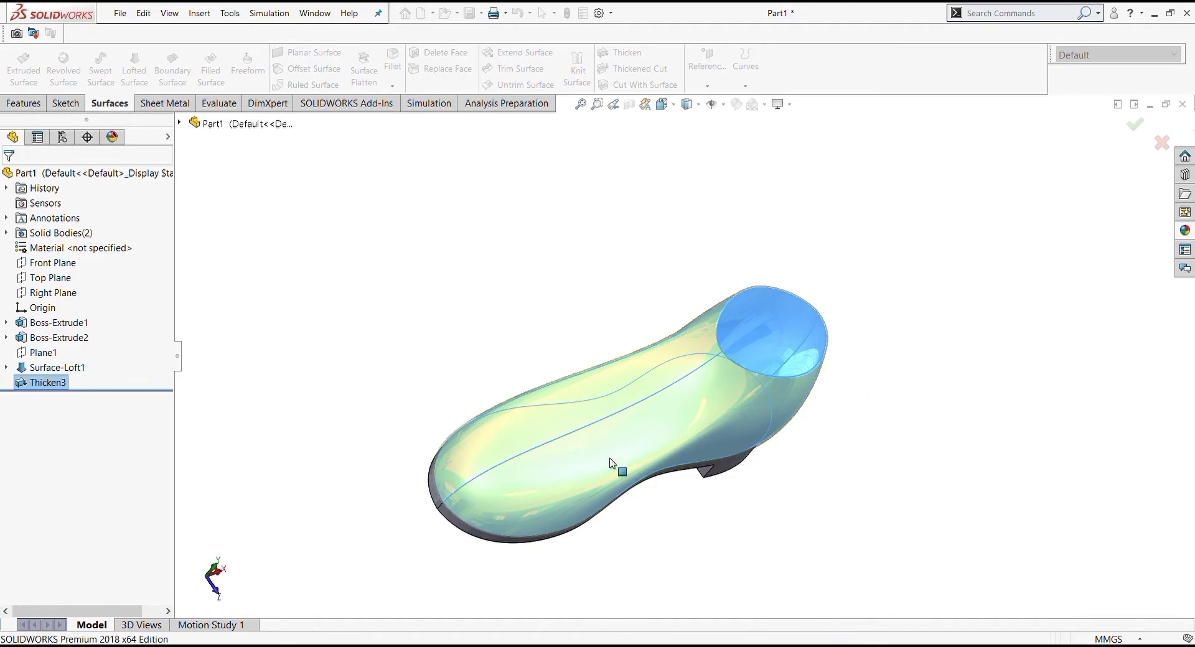
- Orbit and zoom around the thickened shoe to inspect its opening and top
scroll(720, 347, "down", 5)
mouse_move(720, 347)
middle_mouse_down()
mouse_move(818, 438)
mouse_move(677, 496)
mouse_move(895, 406)
mouse_move(773, 453)
mouse_move(835, 504)
middle_mouse_up()
scroll(782, 461, "up", 5)
scroll(779, 493, "up", 3)
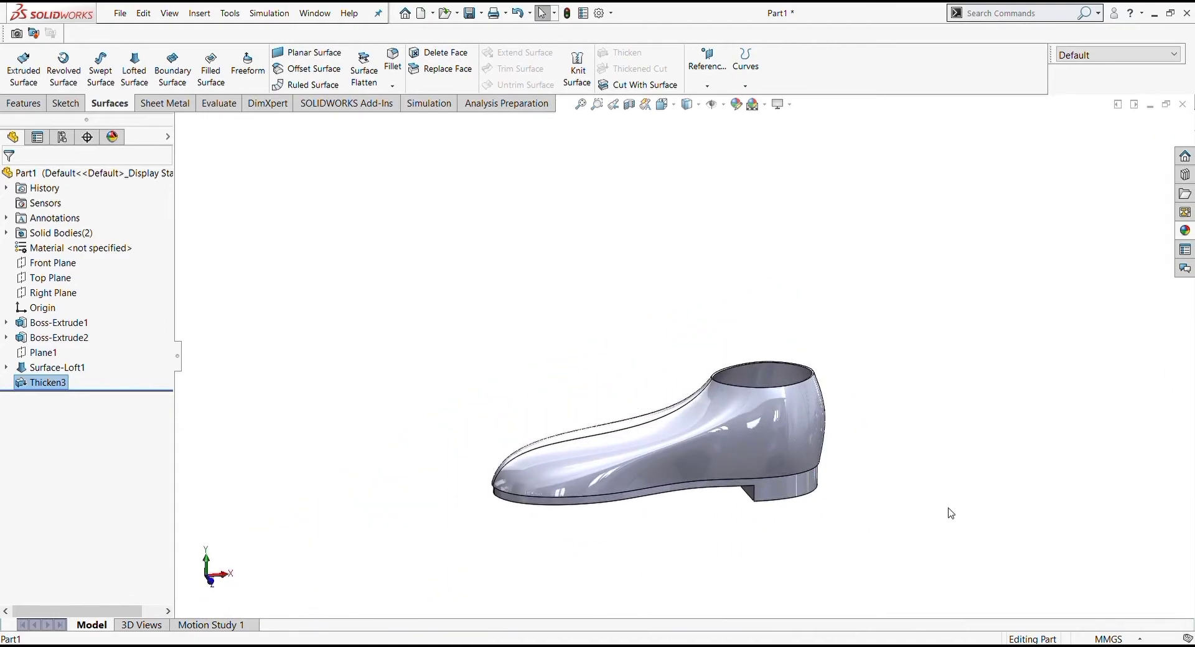
scroll(934, 492, "down", 3)
middle_click_drag(920, 474, 917, 560)
scroll(917, 559, "up", 3)
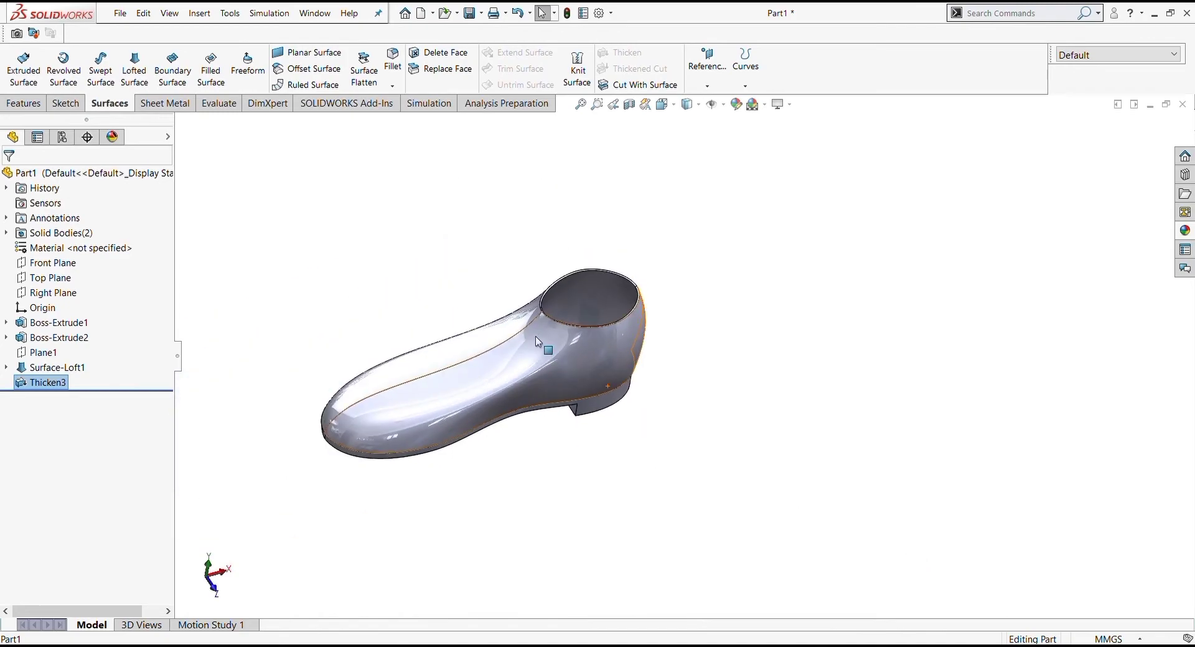
middle_click_drag(538, 342, 529, 348)
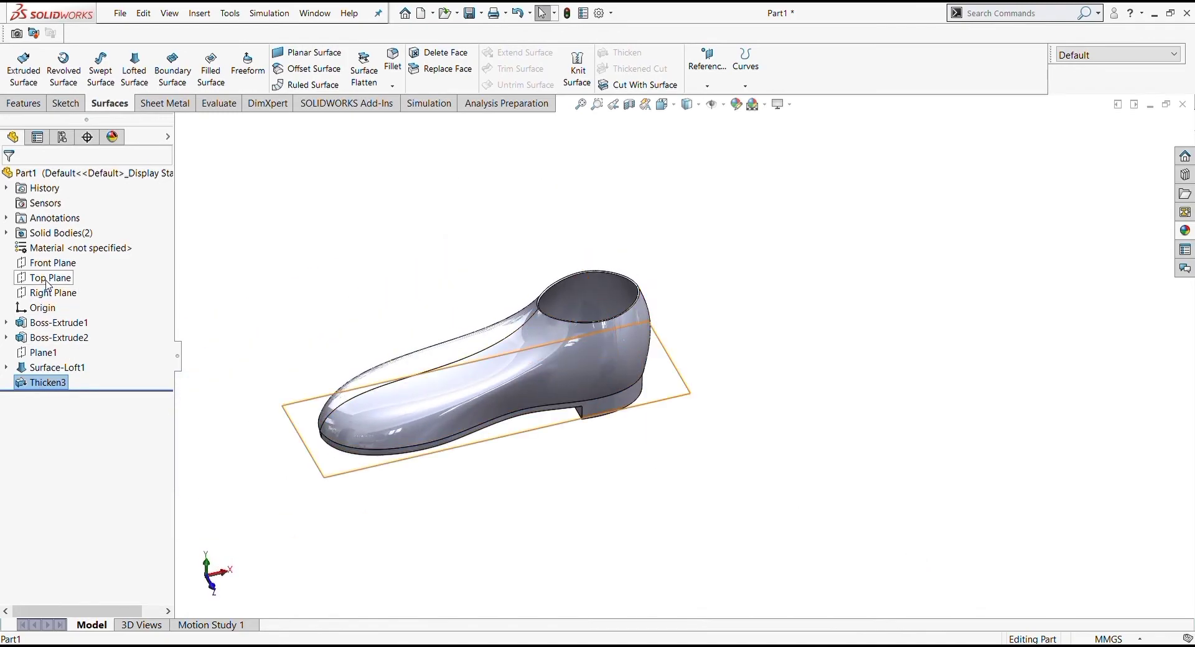
- Start a new sketch, Sketch6, on Plane1 above the shoe
left_click(38, 357)
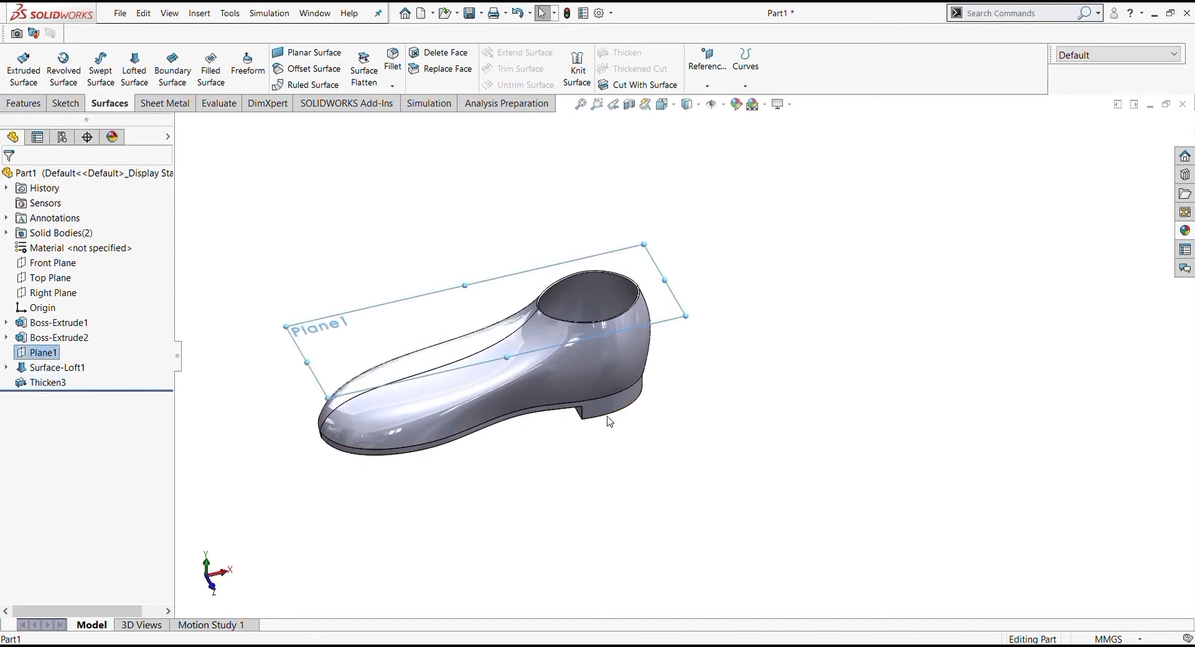
middle_click_drag(635, 445, 466, 375)
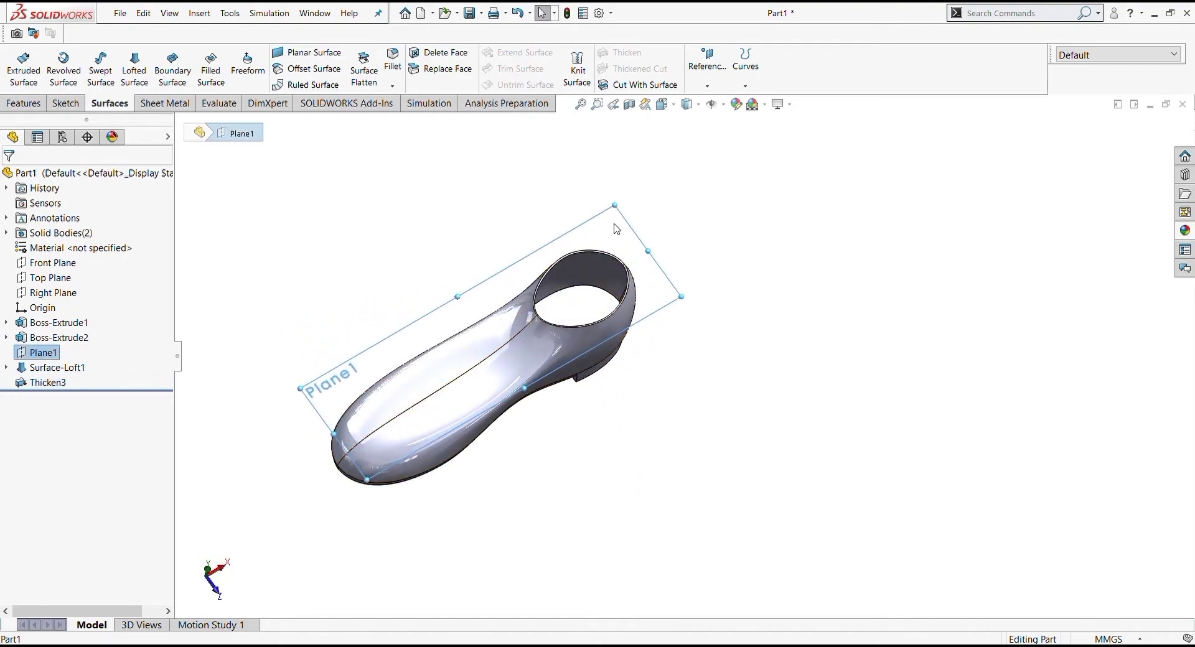
left_click(639, 205)
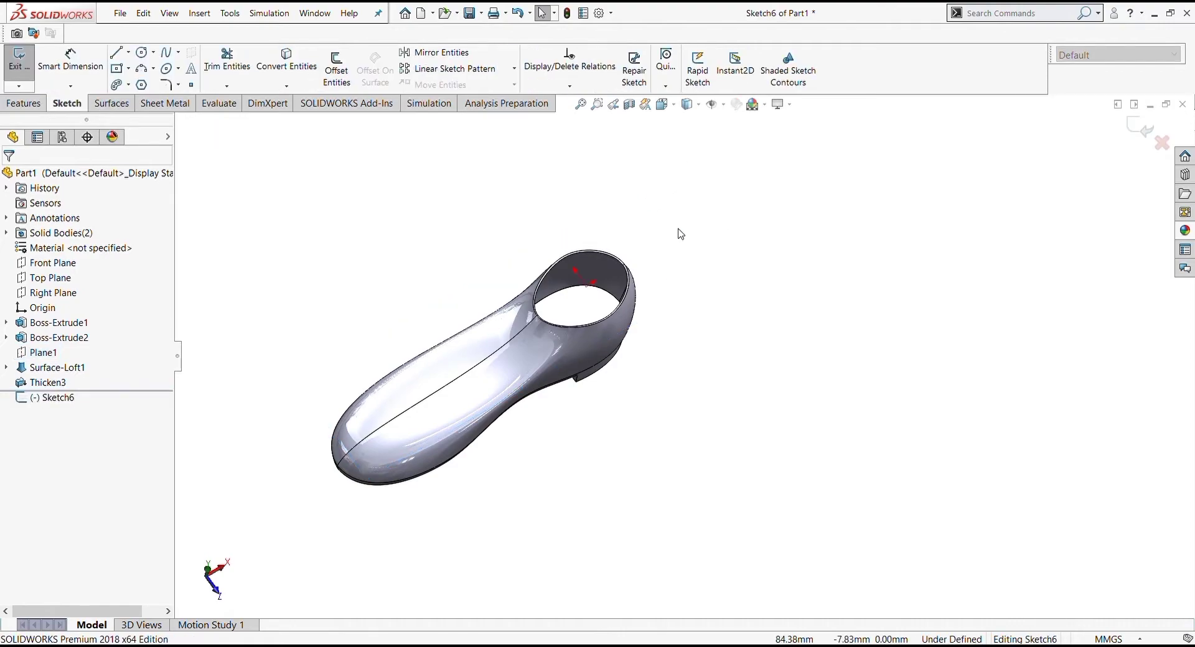
- Replace Sketch6 with a fresh Sketch7 on Plane1, viewed Normal To the plane
key("ctrl+z")
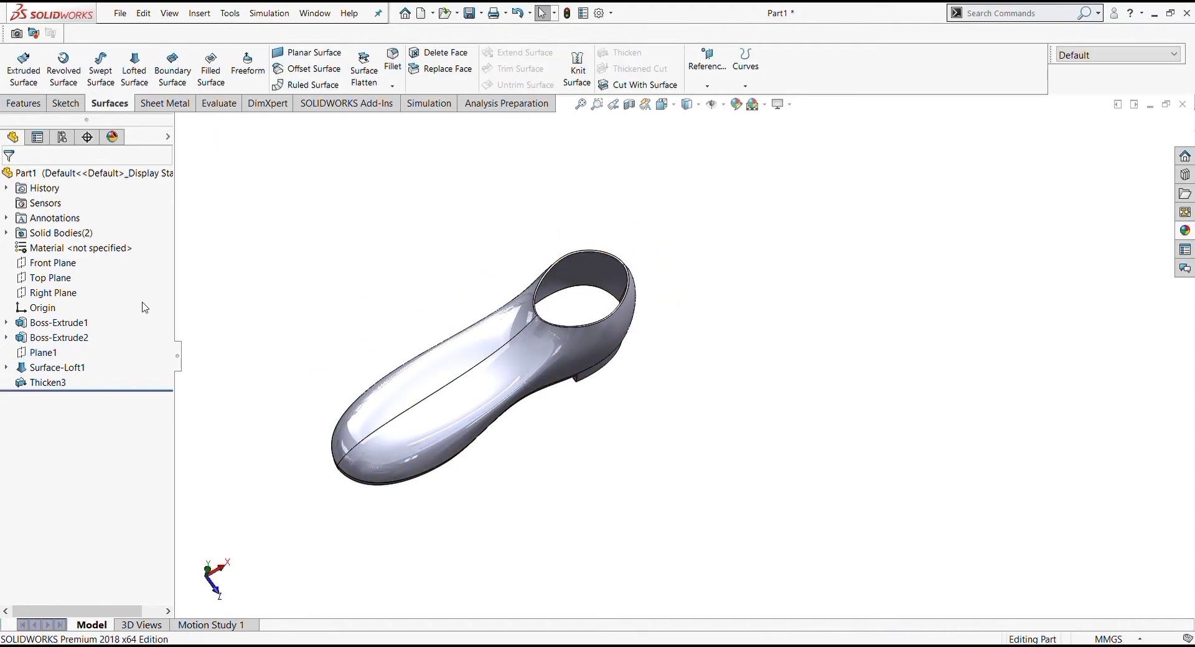
left_click(43, 352)
left_click(170, 268)
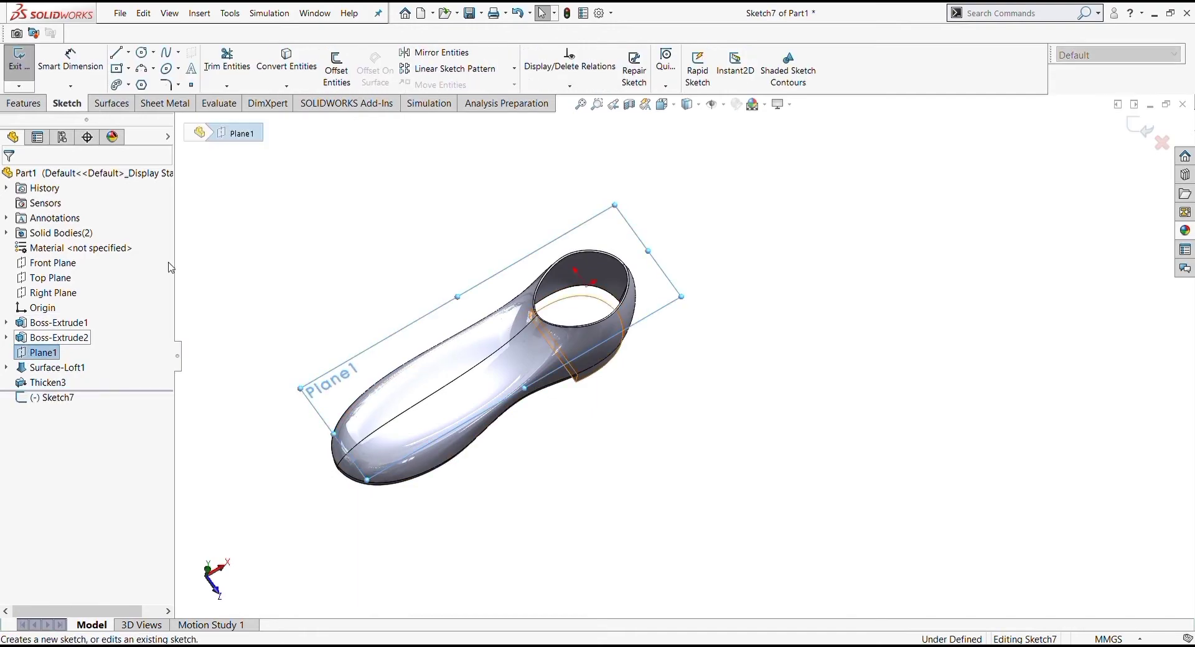
left_click(663, 104)
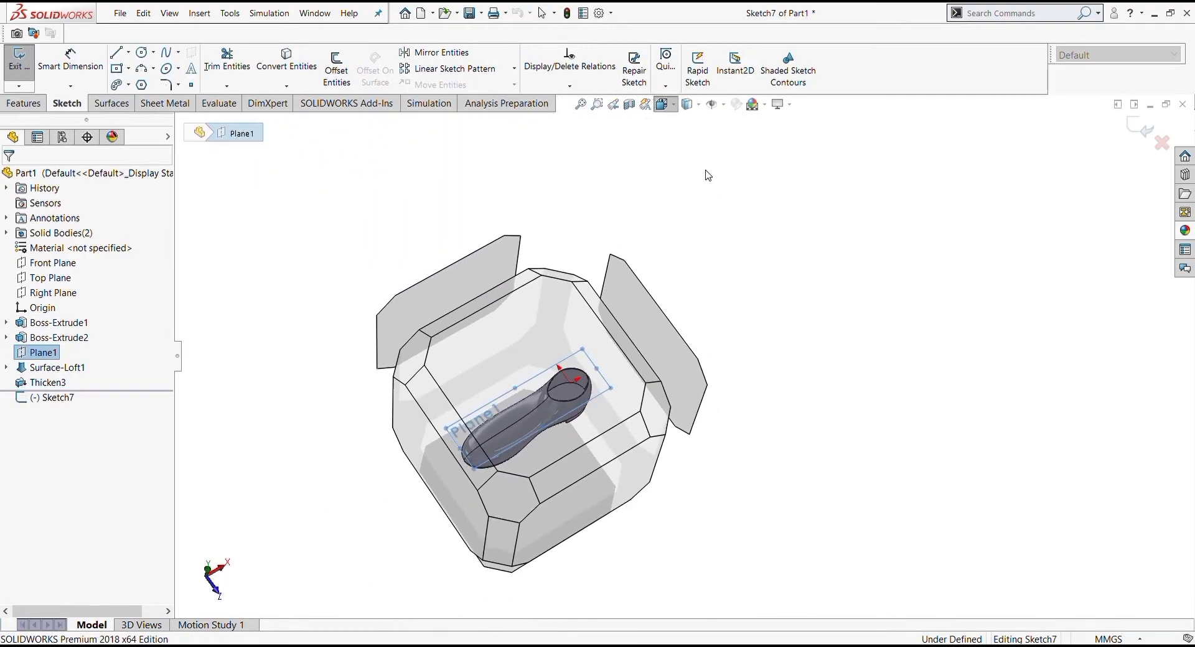
key("ctrl+8")
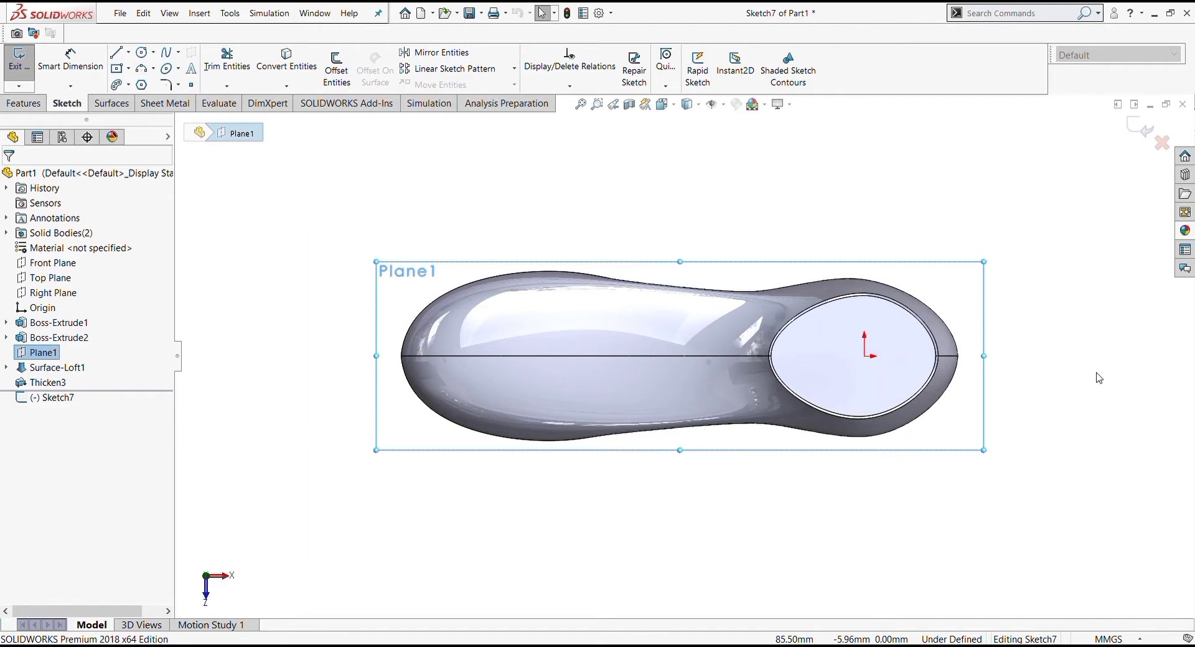
- Draw a horizontal centerline from the sketch origin leftward along the shoe's middle
left_click(128, 53)
left_click(143, 74)
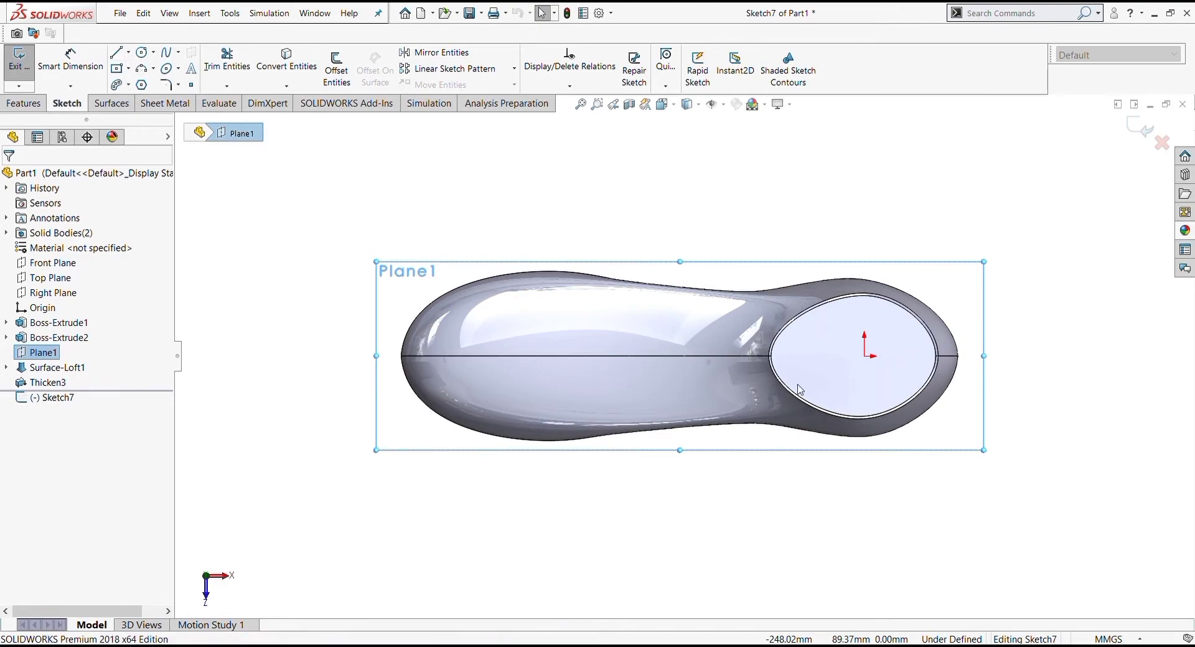
left_click(864, 356)
left_click(618, 356)
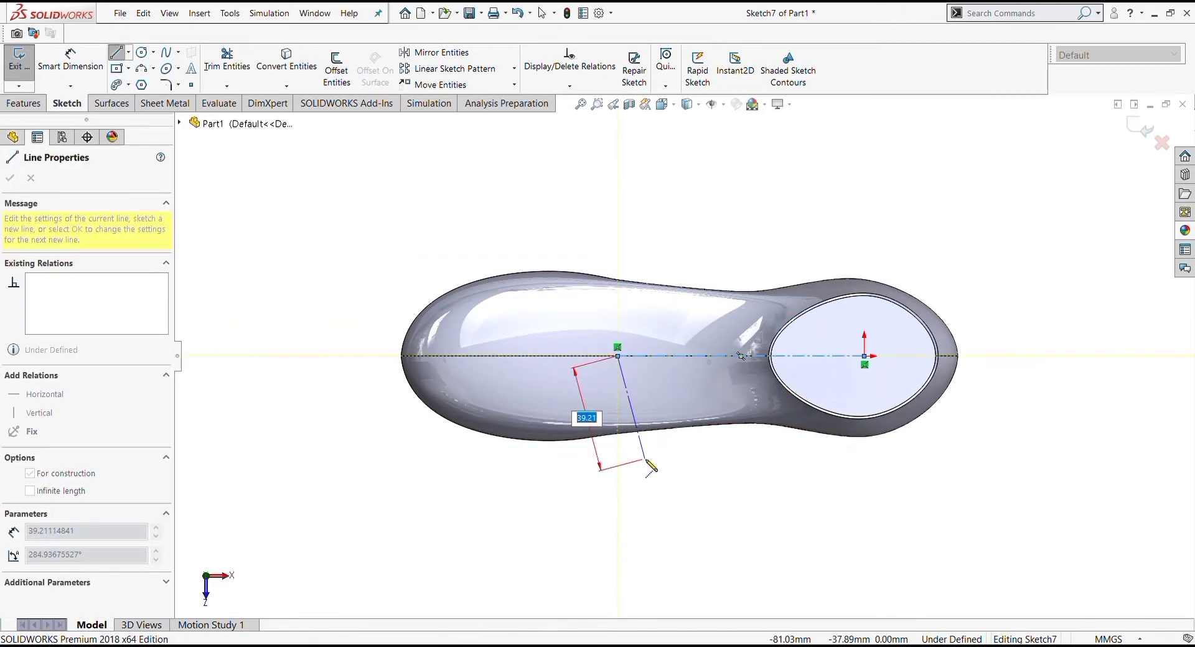
key("Escape")
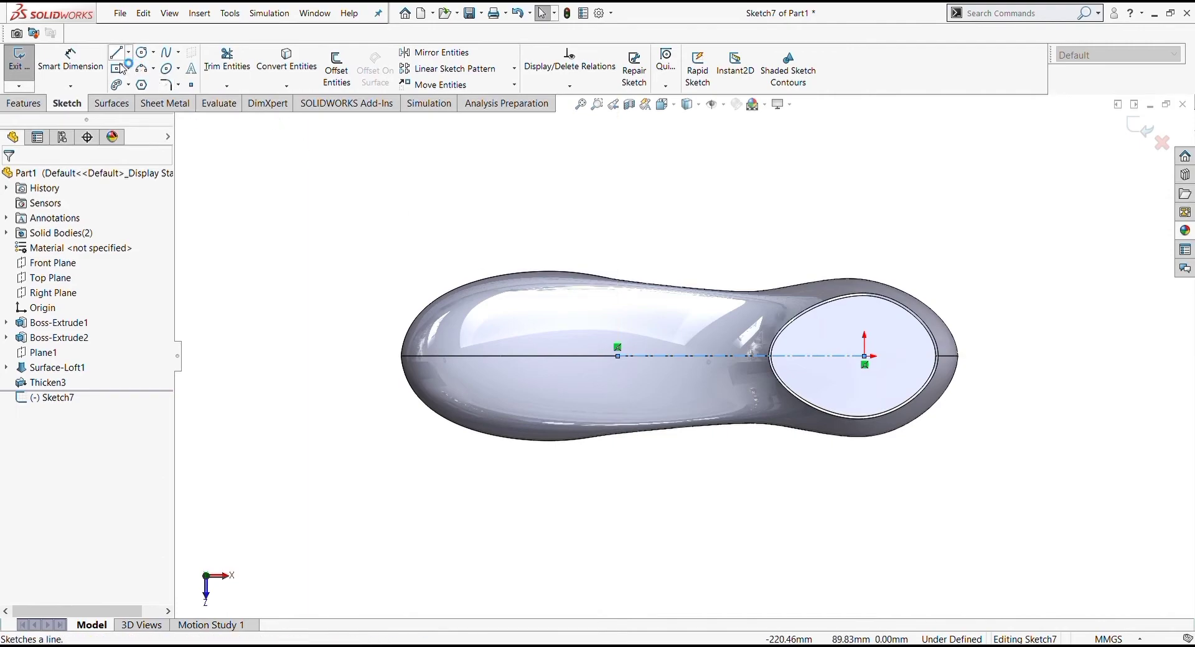
- Sketch a slanted line from the centerline up to the ankle opening's top edge
left_click(116, 54)
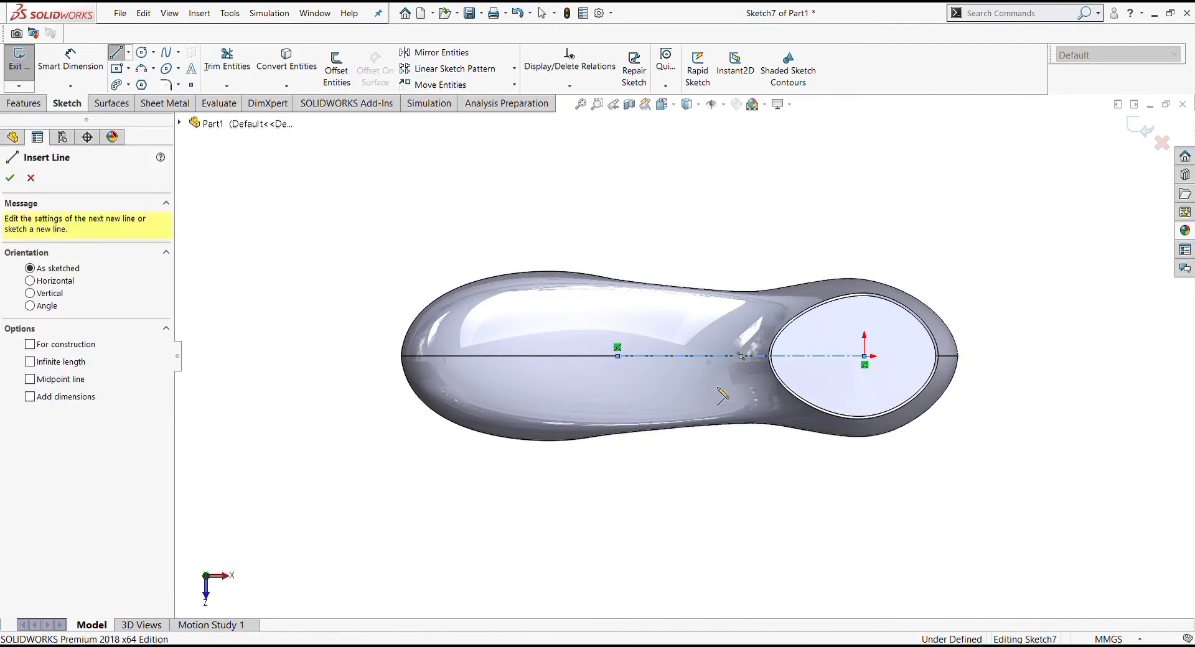
left_click(659, 356)
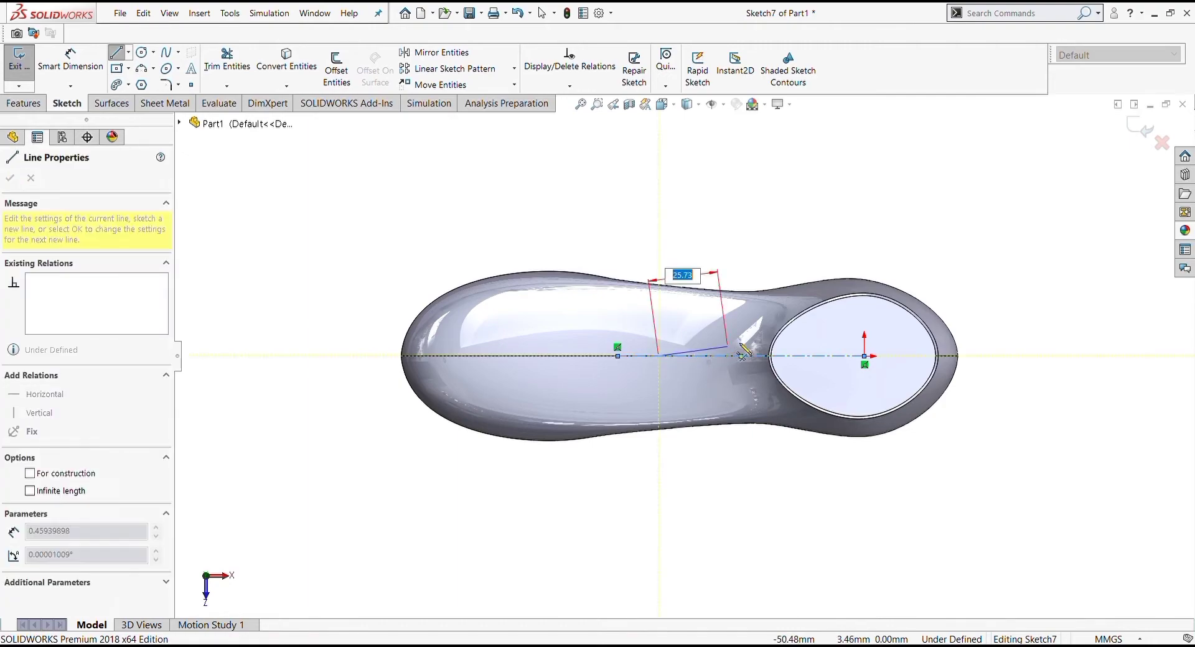
left_click(792, 336)
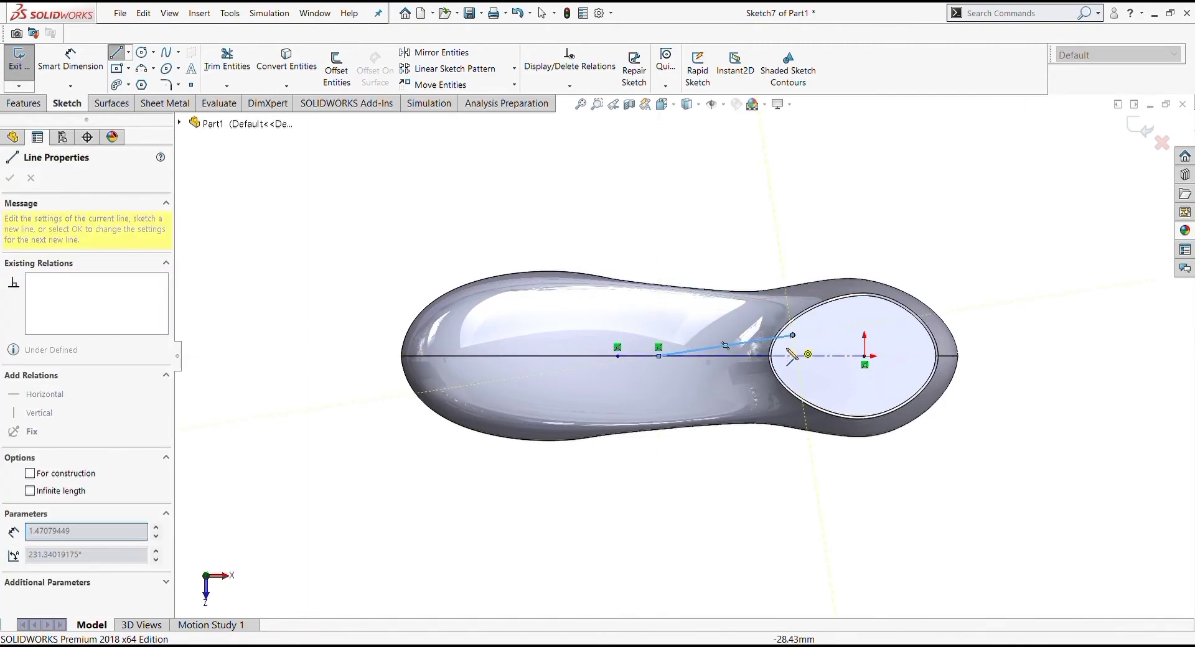
key("Escape")
key("Escape")
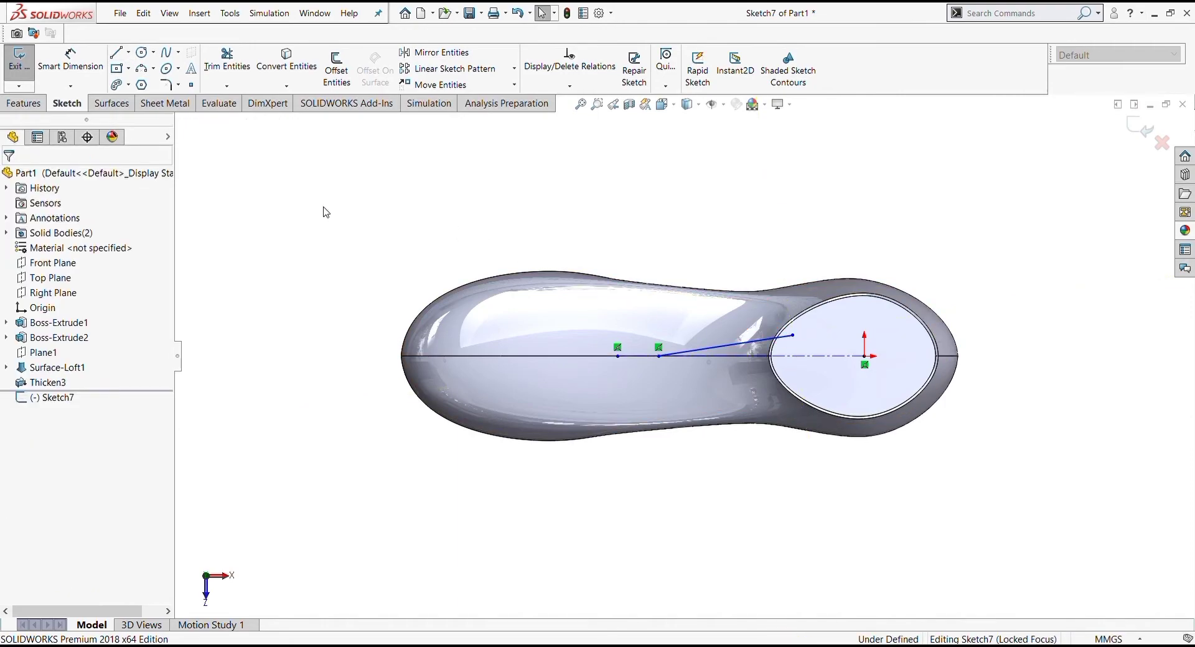
- Mirror the slanted line about the centerline and pull the upper endpoint slightly down
left_click(436, 52)
left_click(747, 346)
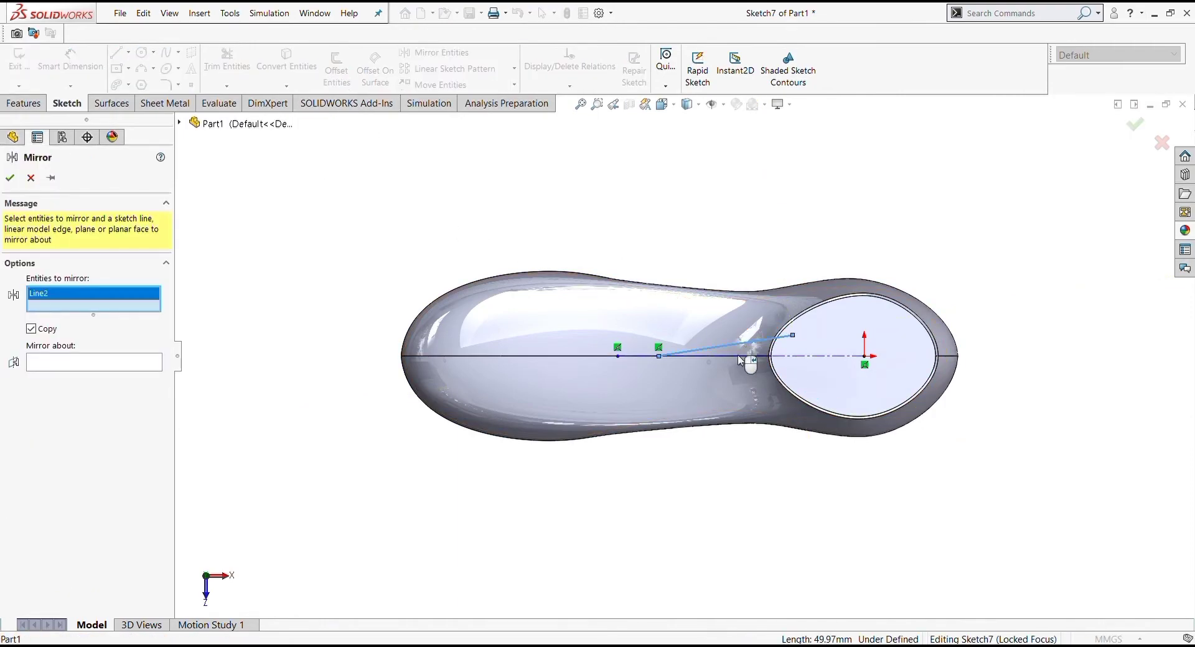
left_click(103, 367)
left_click(716, 356)
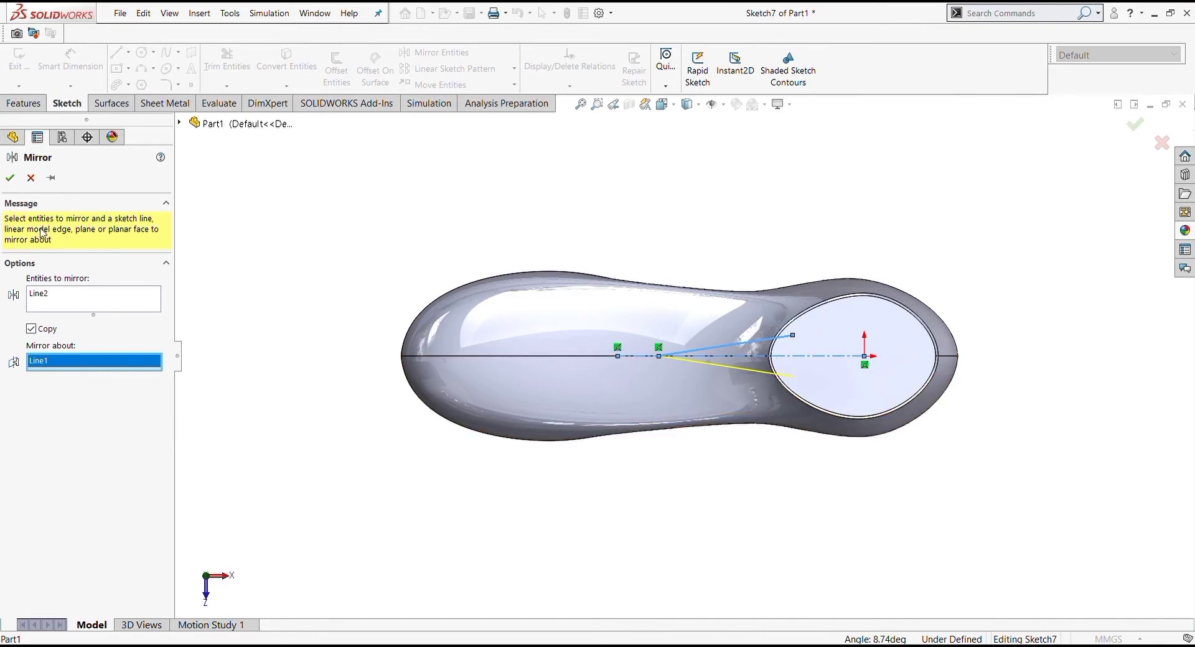
left_click(12, 180)
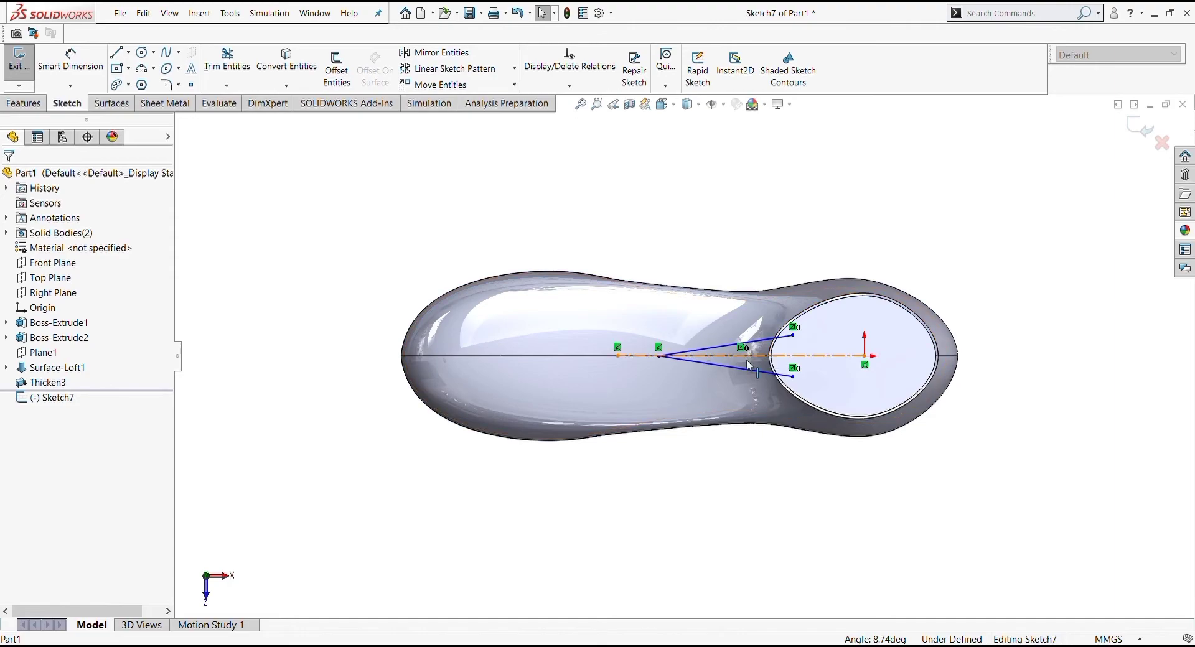
left_click(793, 336)
left_click_drag(792, 336, 795, 348)
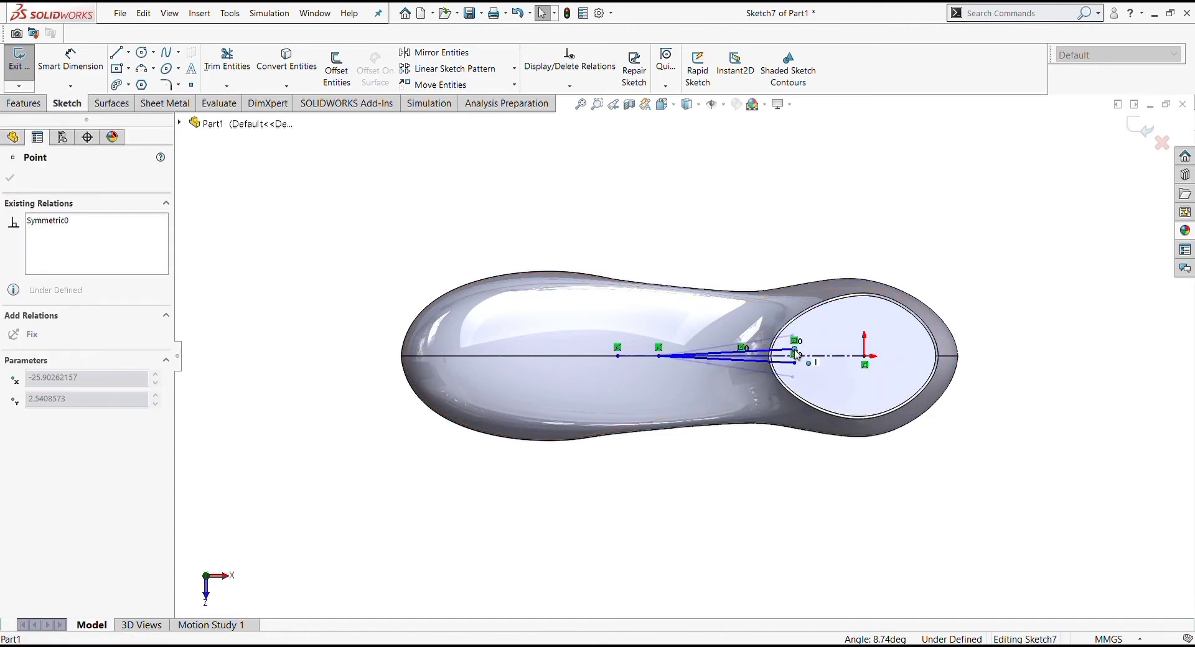
left_click(1051, 419)
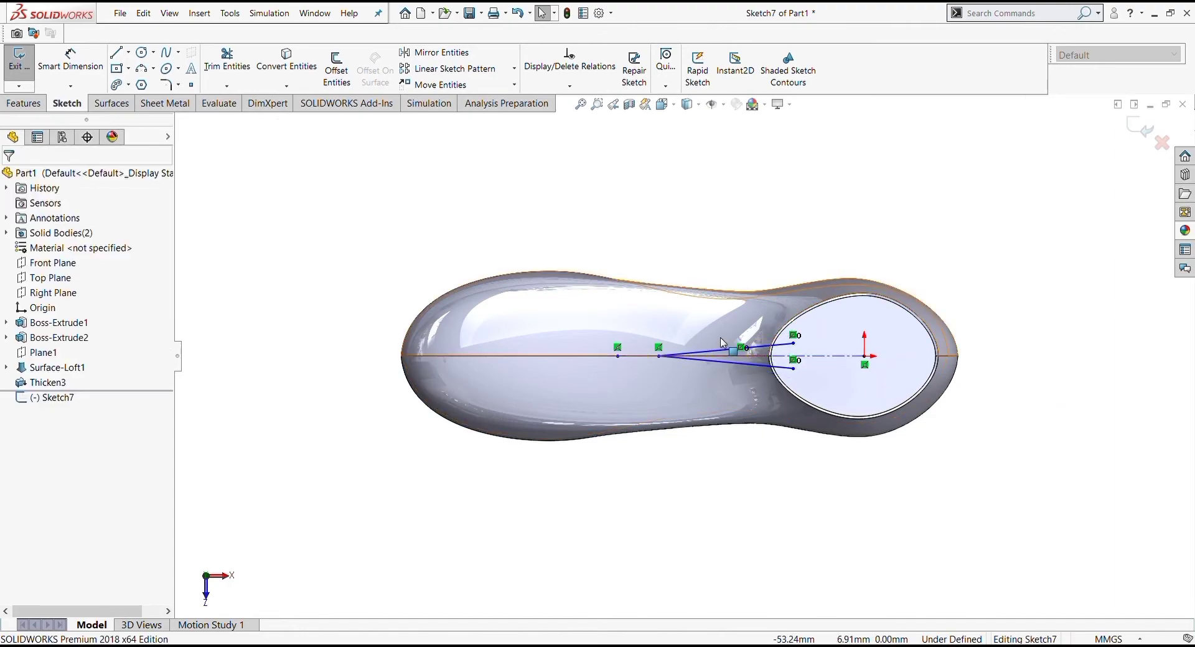
- Draw a vertical line joining the two slanted lines' endpoints to close the triangle
scroll(739, 328, "down", 2)
left_click(117, 52)
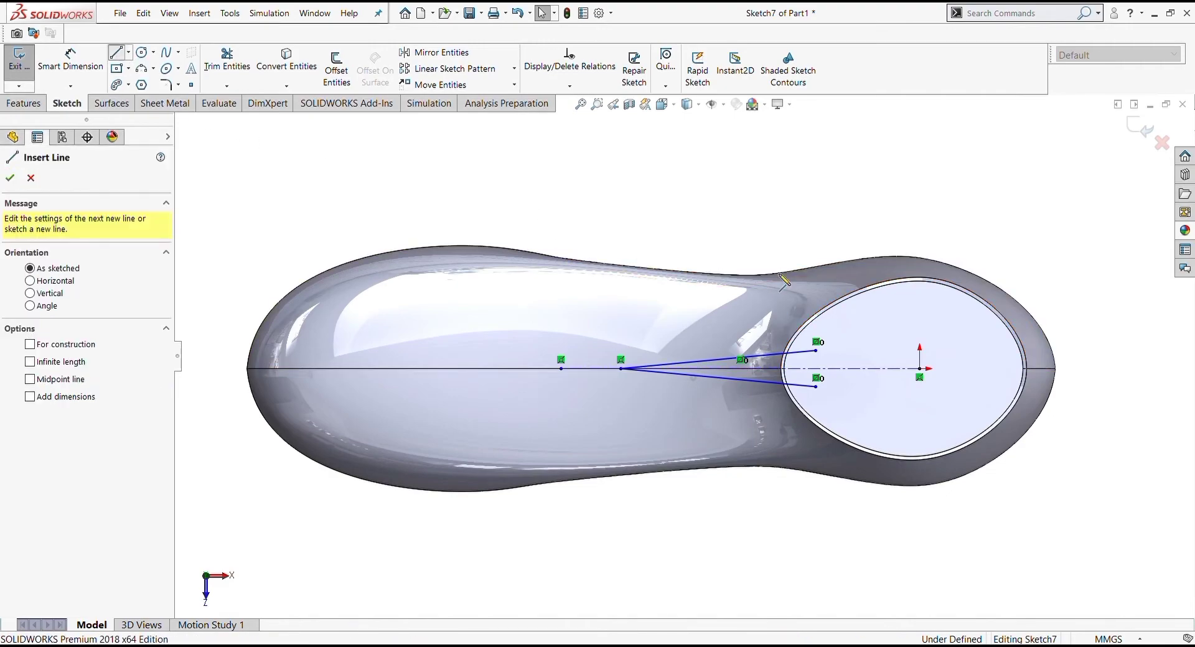
left_click(816, 386)
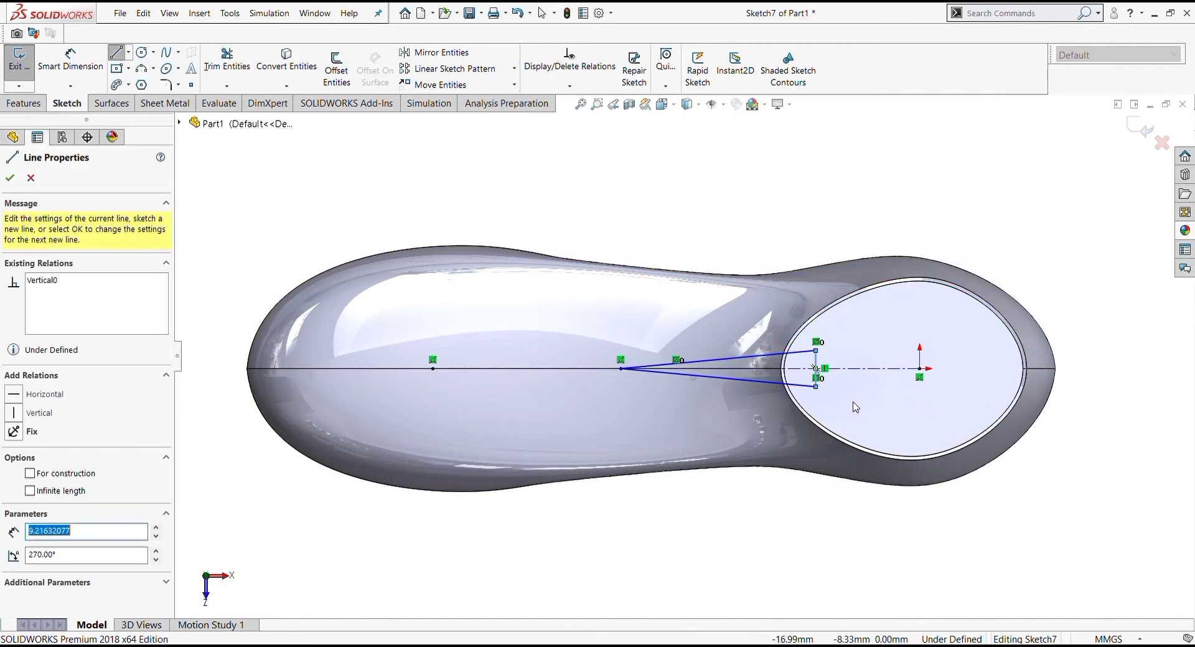
key("Escape")
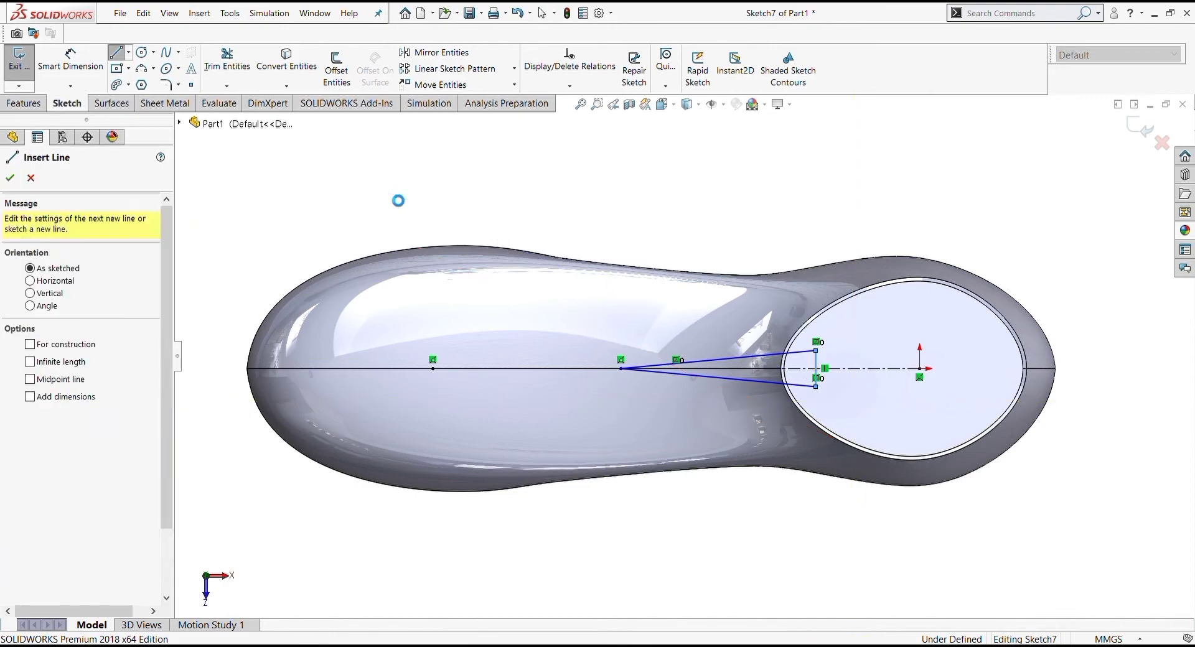
key("Escape")
left_click(142, 52)
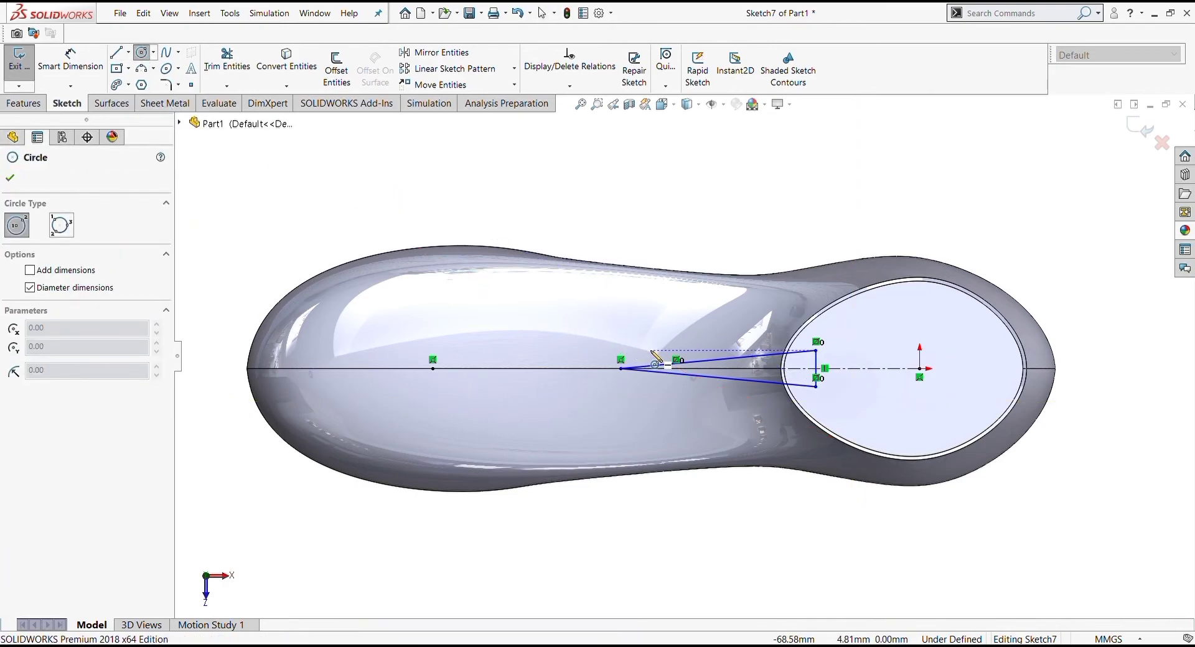
- Sketch a small circle near the triangle's narrow end
left_click(657, 351)
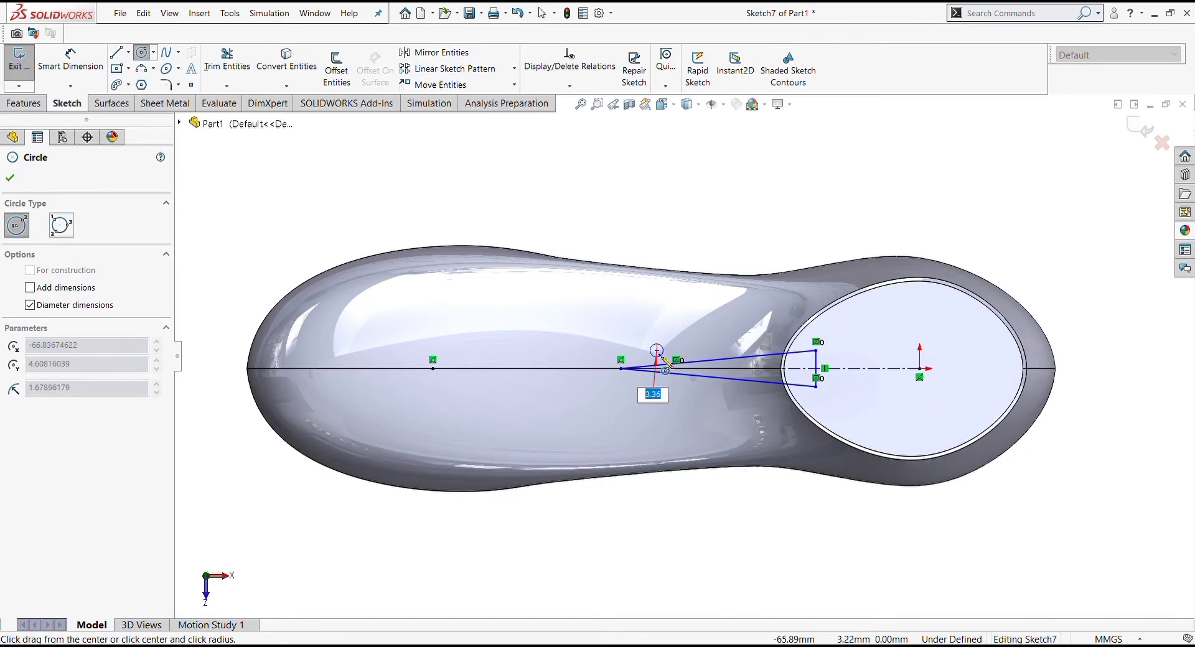
left_click(664, 359)
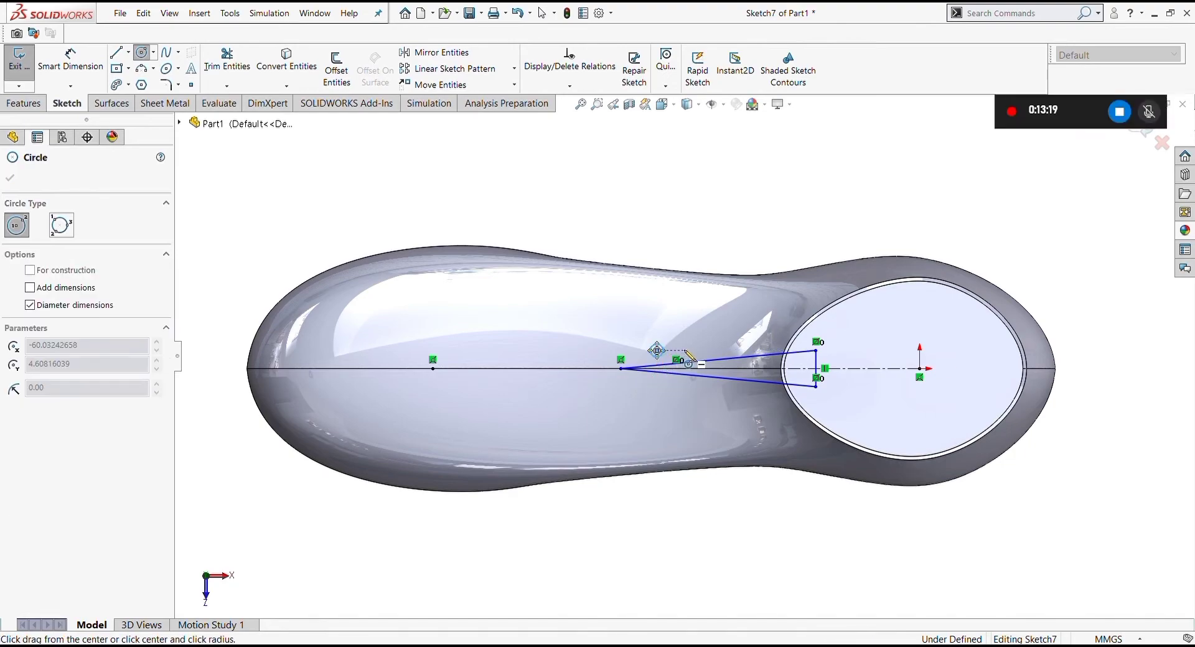
left_click(688, 357)
key("Escape")
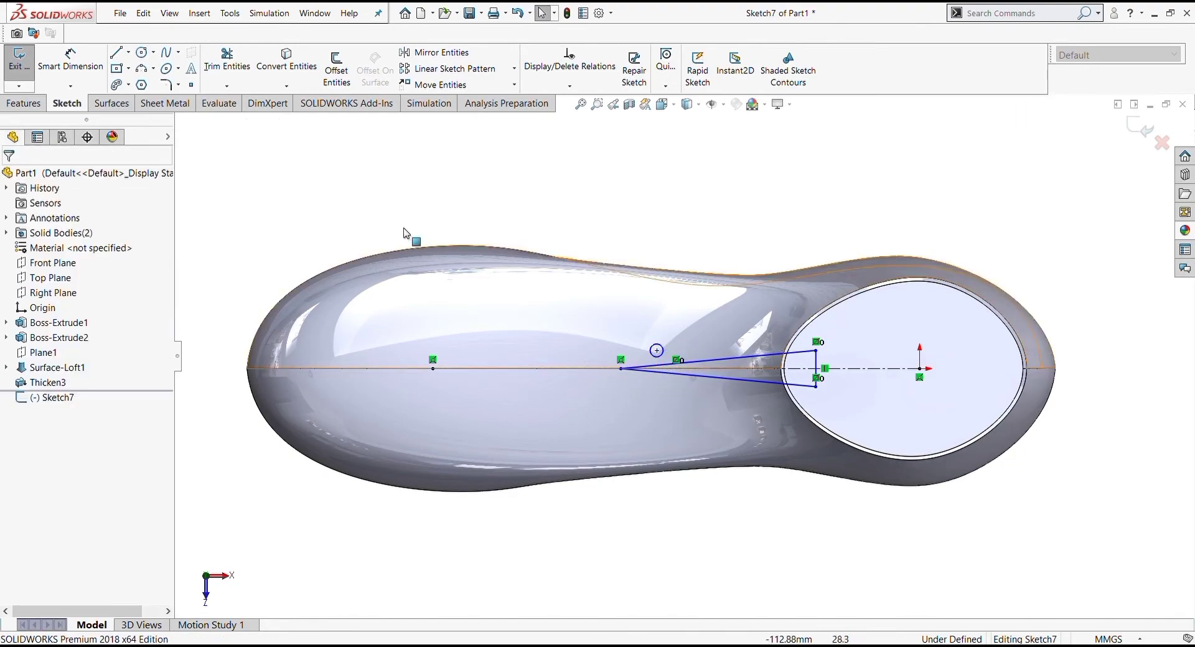
- Dimension the circle's diameter, correcting it from 4 mm to 3 mm
left_click(70, 62)
left_click(657, 348)
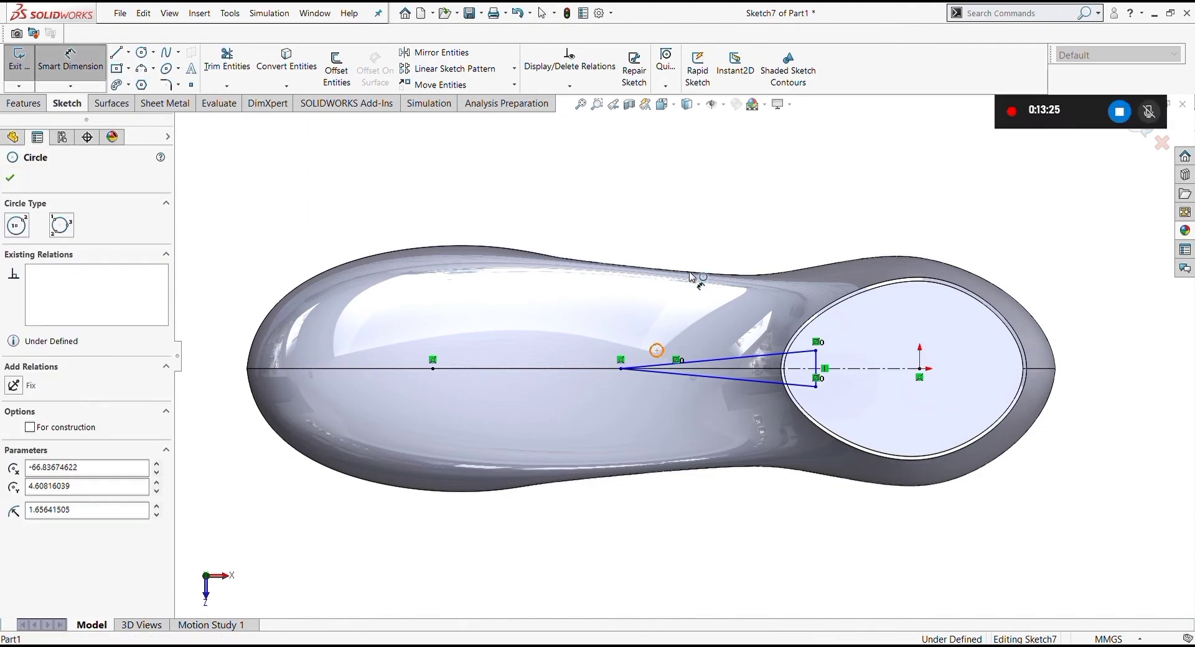
left_click(695, 218)
type("4")
key("Return")
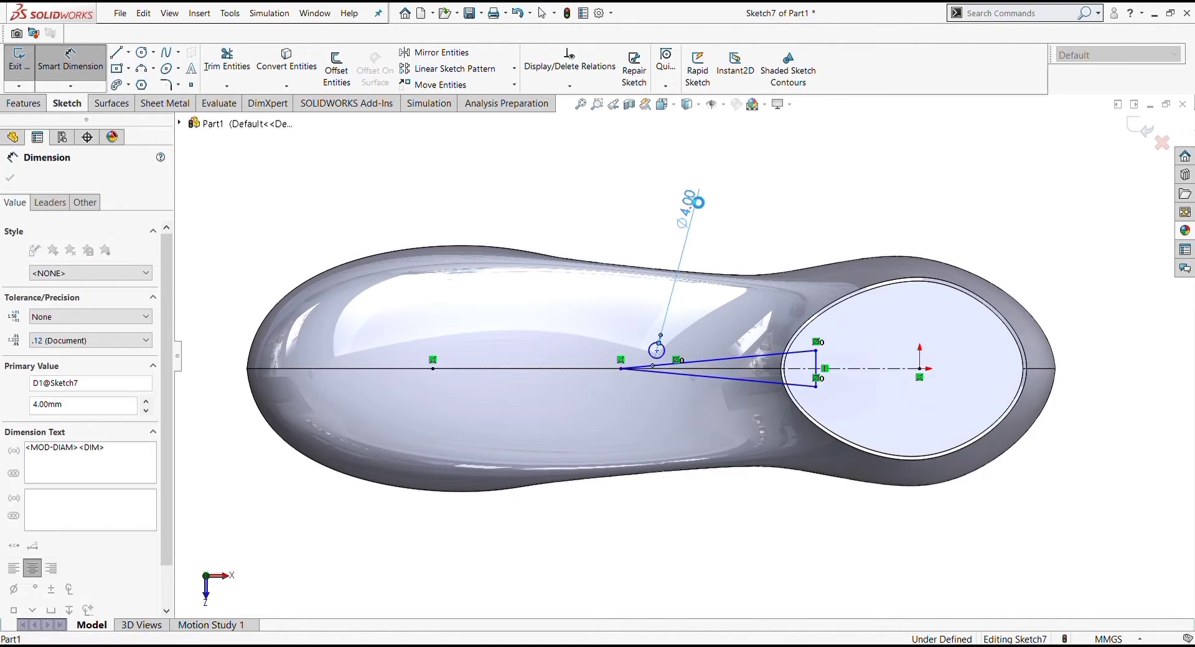
left_click(690, 198)
type("3")
key("Return")
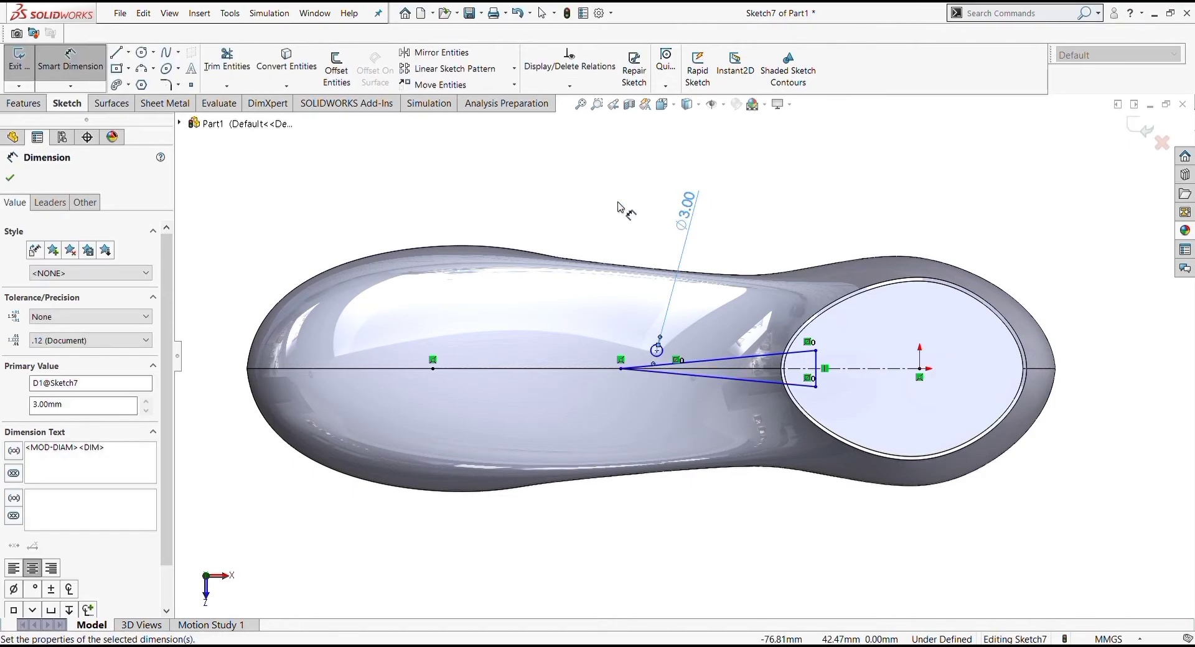
left_click(657, 350)
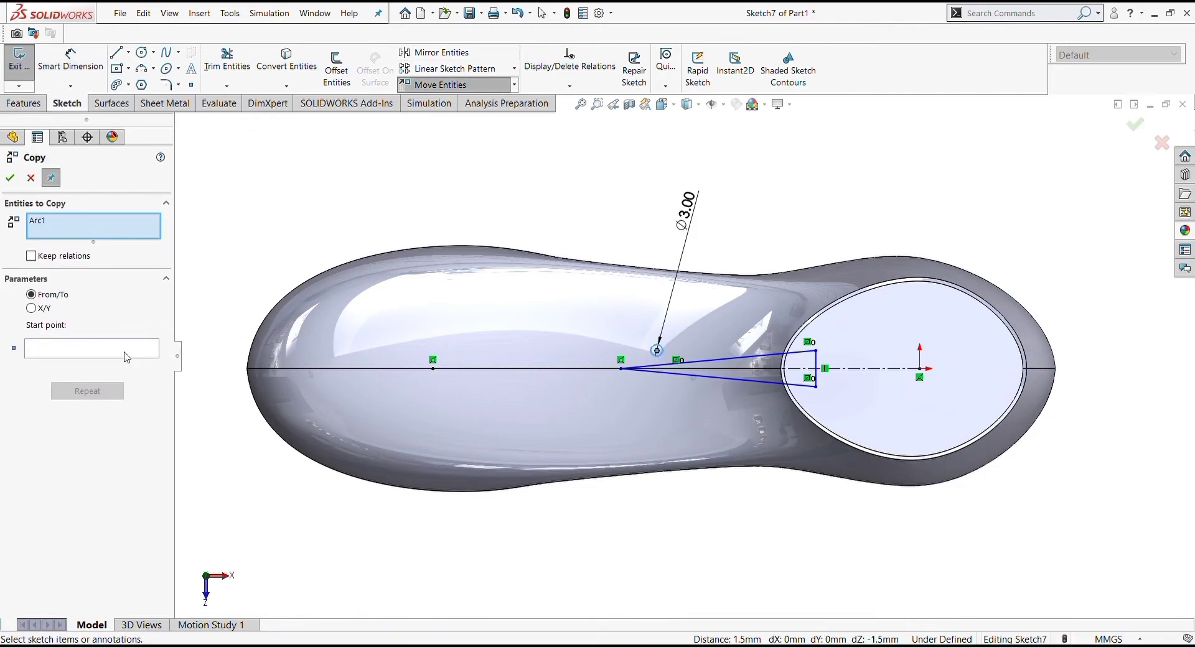
- Copy the 3 mm circle from its centre to three more spots along the slanted line
left_click(106, 352)
left_click(657, 350)
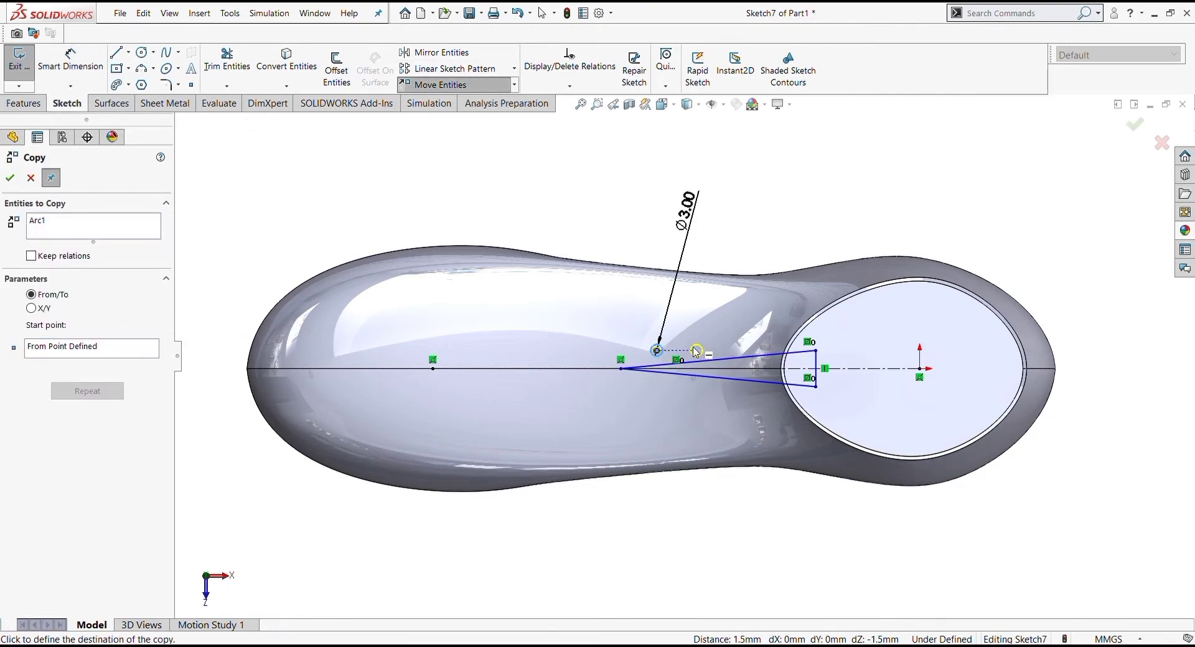
left_click(690, 352)
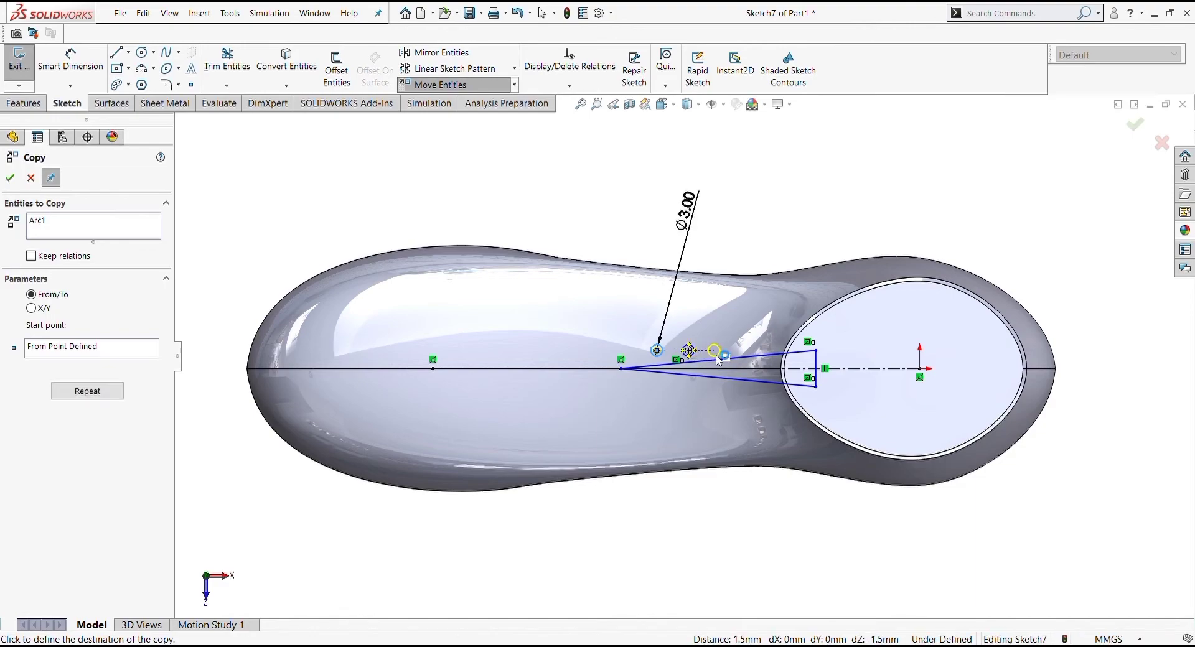
left_click(718, 352)
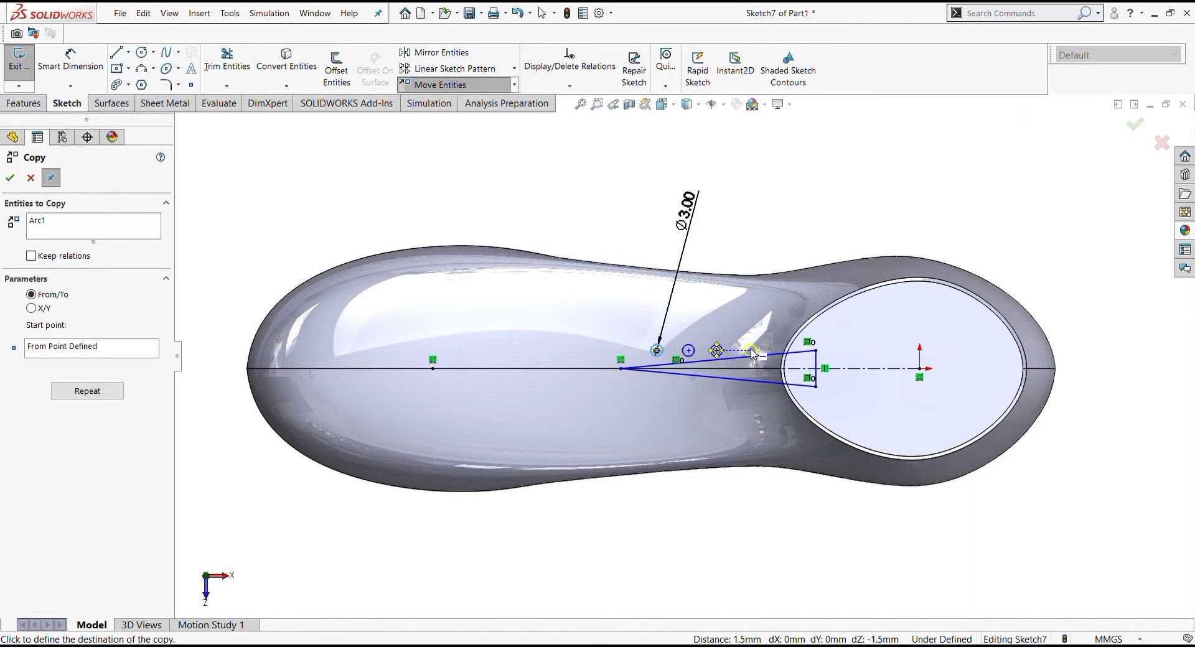
left_click(751, 352)
key("Escape")
- Drag the four hole circles into a level horizontal row above the centreline
scroll(756, 361, "down", 3)
scroll(728, 374, "down", 3)
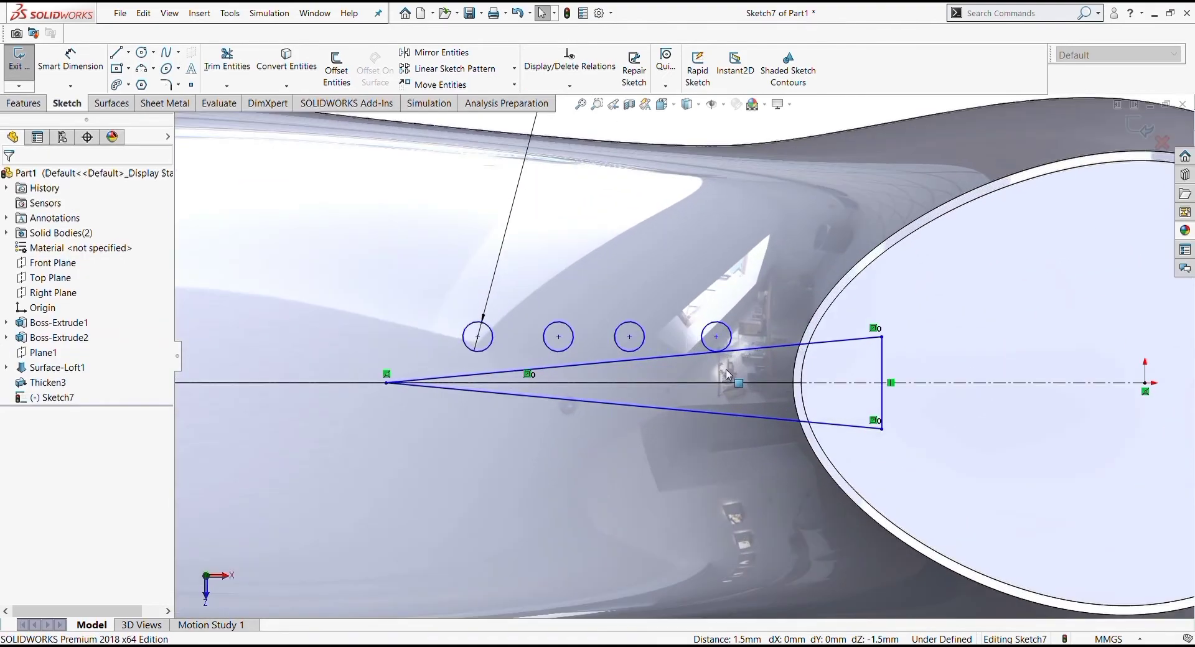
left_click_drag(477, 336, 481, 324)
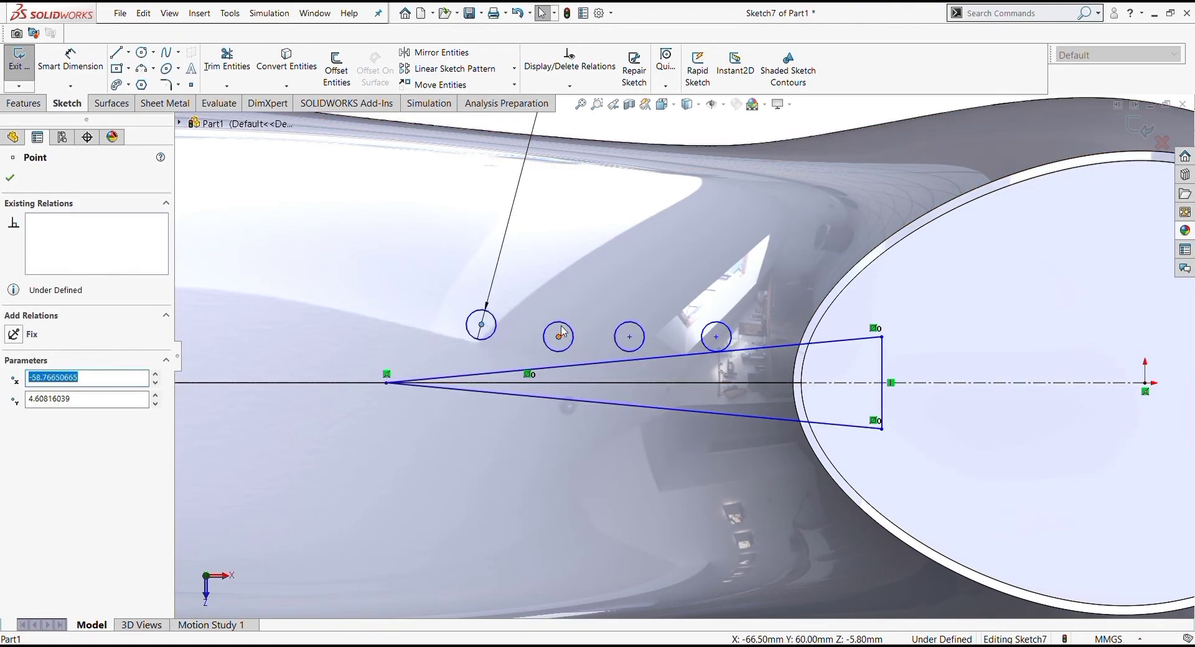
mouse_move(561, 331)
left_mouse_down()
mouse_move(564, 318)
mouse_move(635, 316)
left_mouse_up()
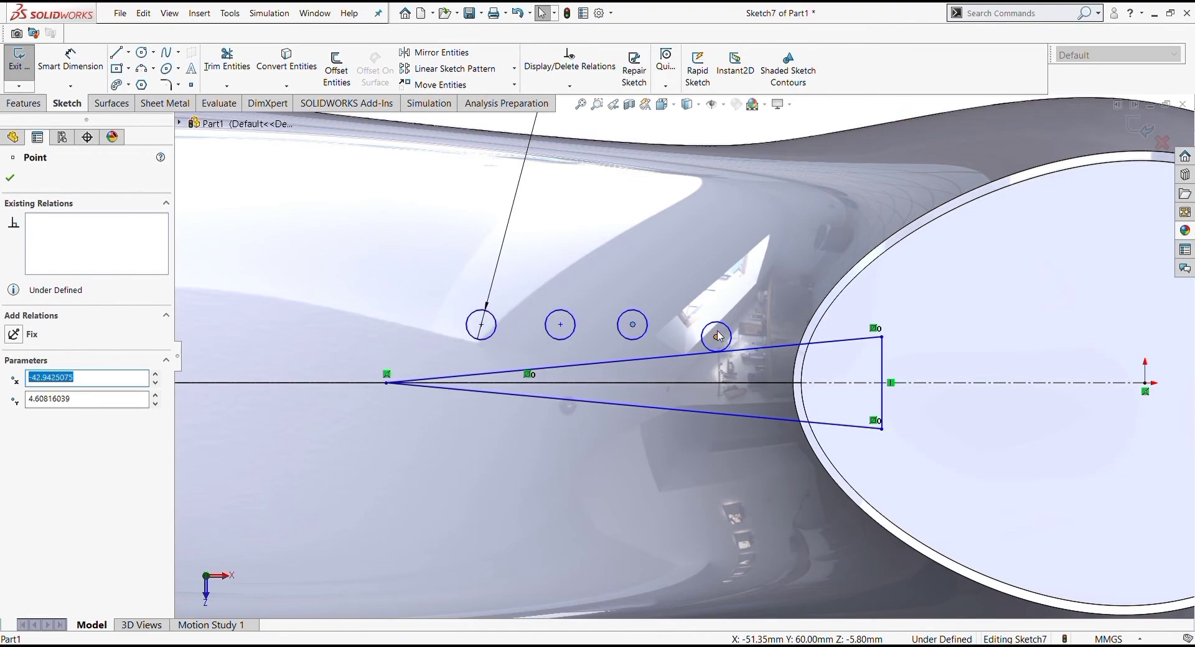
left_click_drag(718, 337, 716, 332)
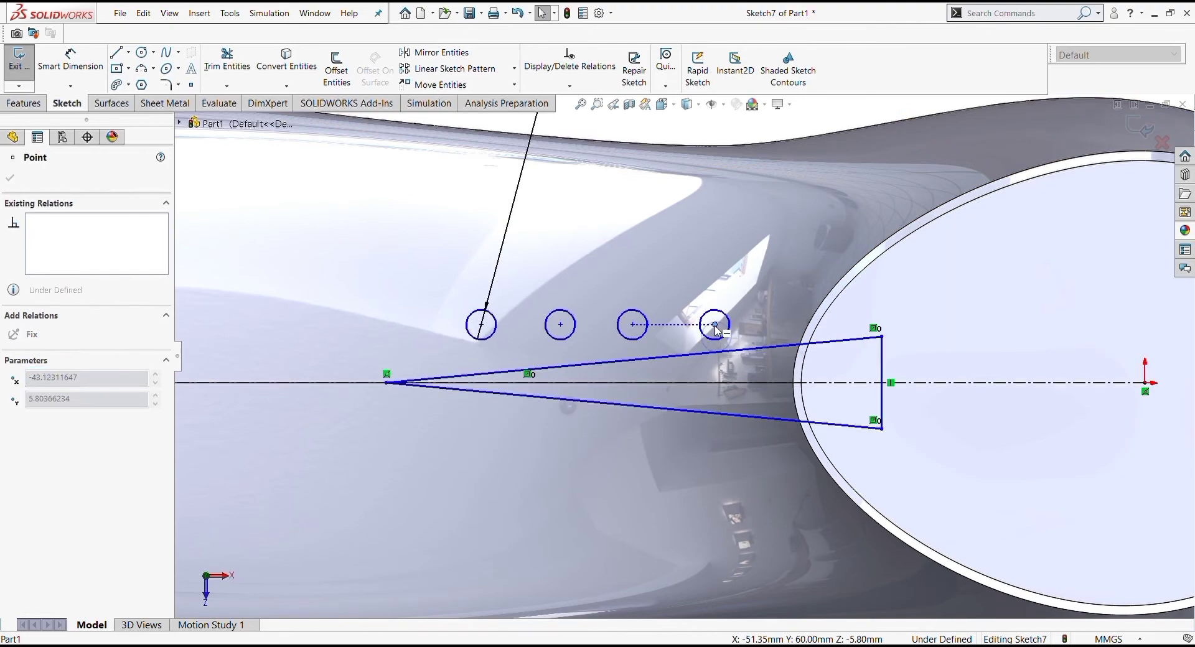
left_click(630, 499)
- Mirror the four hole circles Arc1–Arc4 about centreline Line1 to make a lower row
key("f")
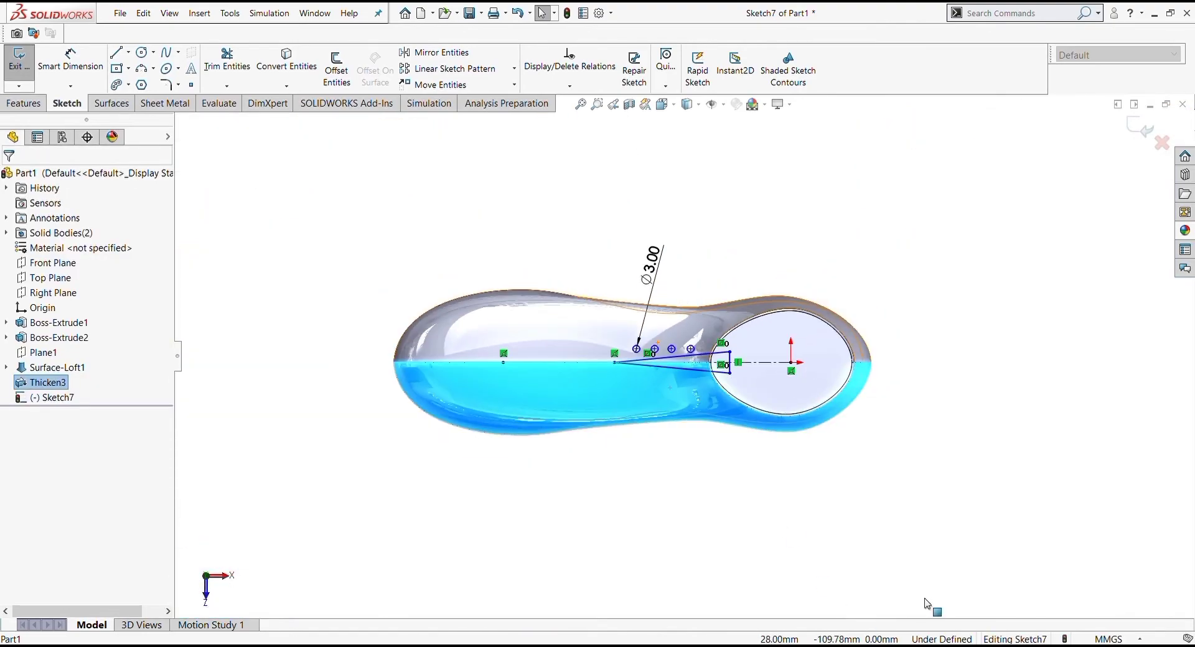
key("Escape")
scroll(659, 354, "down", 4)
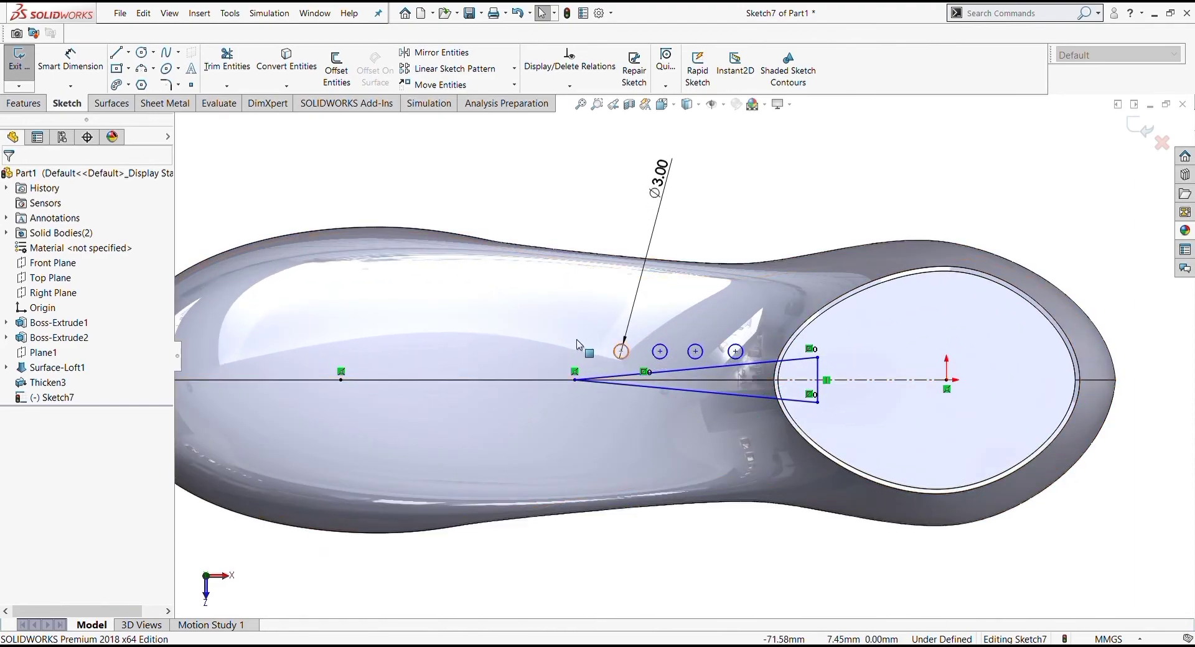
left_click(434, 52)
left_click(621, 352)
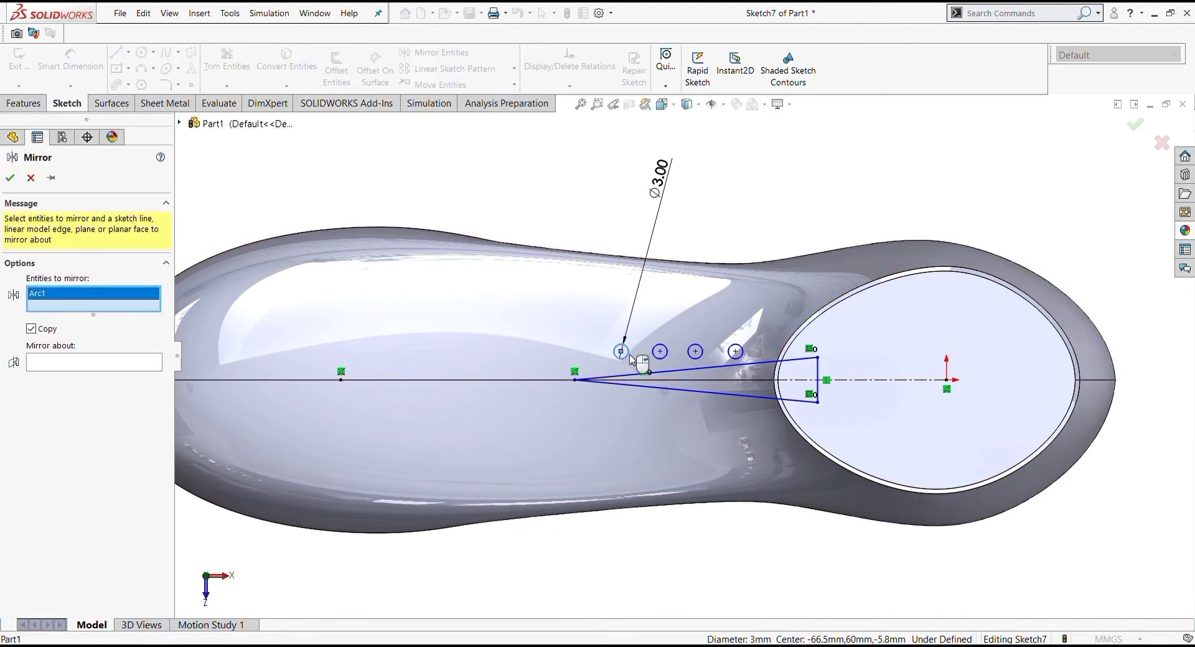
left_click(660, 352)
left_click(694, 354)
left_click(735, 352)
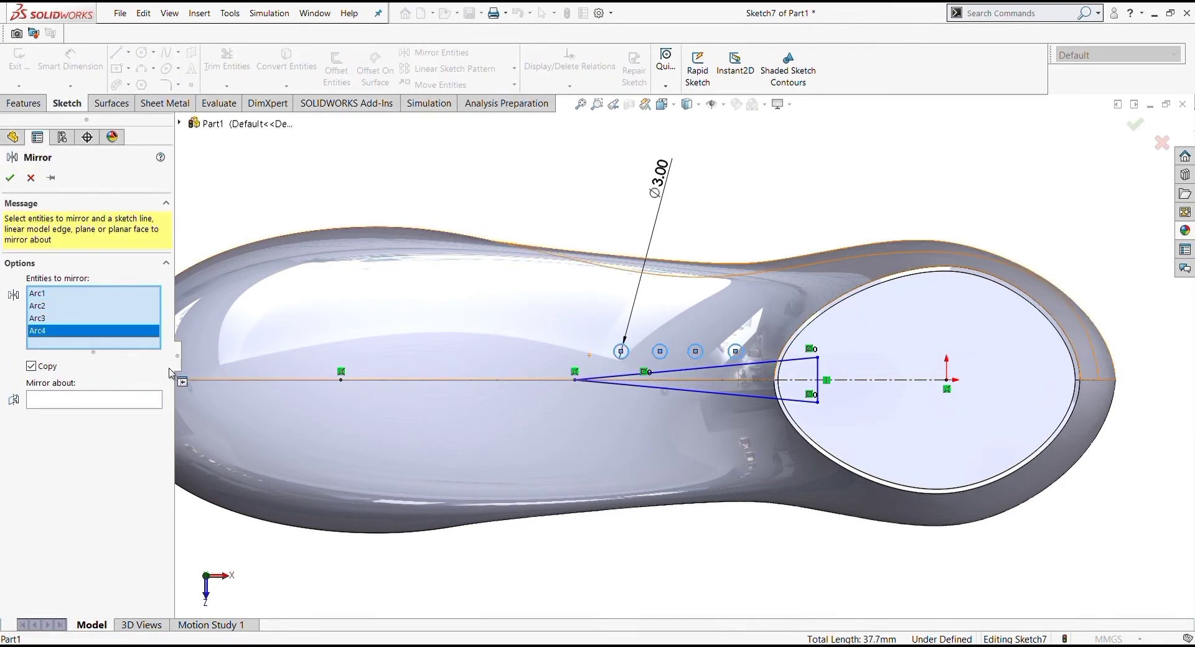
left_click(93, 398)
left_click(751, 381)
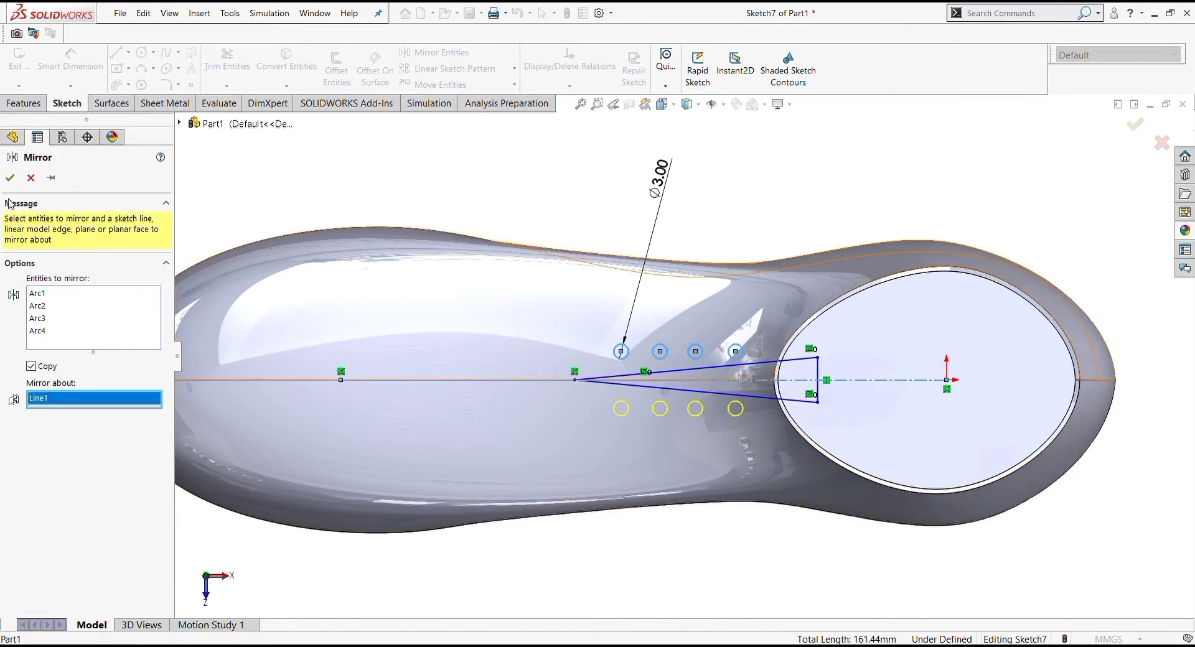
left_click(10, 177)
scroll(750, 393, "up", 4)
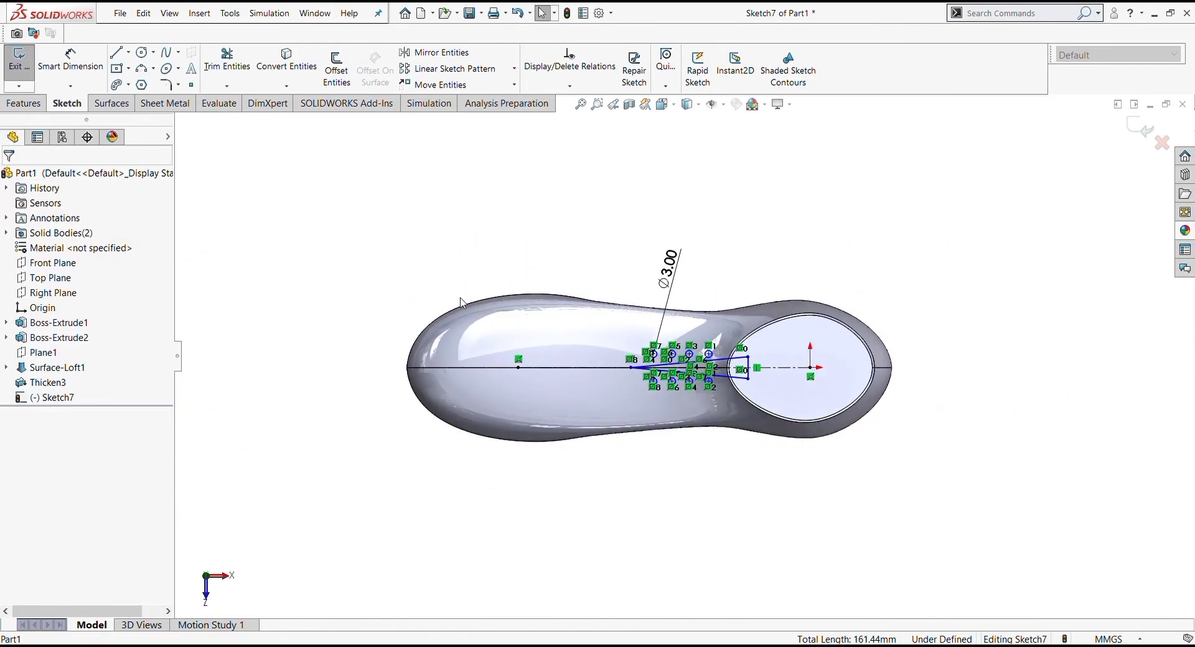
- Begin an Extruded Cut through the upper using the eight hole circles, previewing it
left_click(23, 103)
left_click(214, 67)
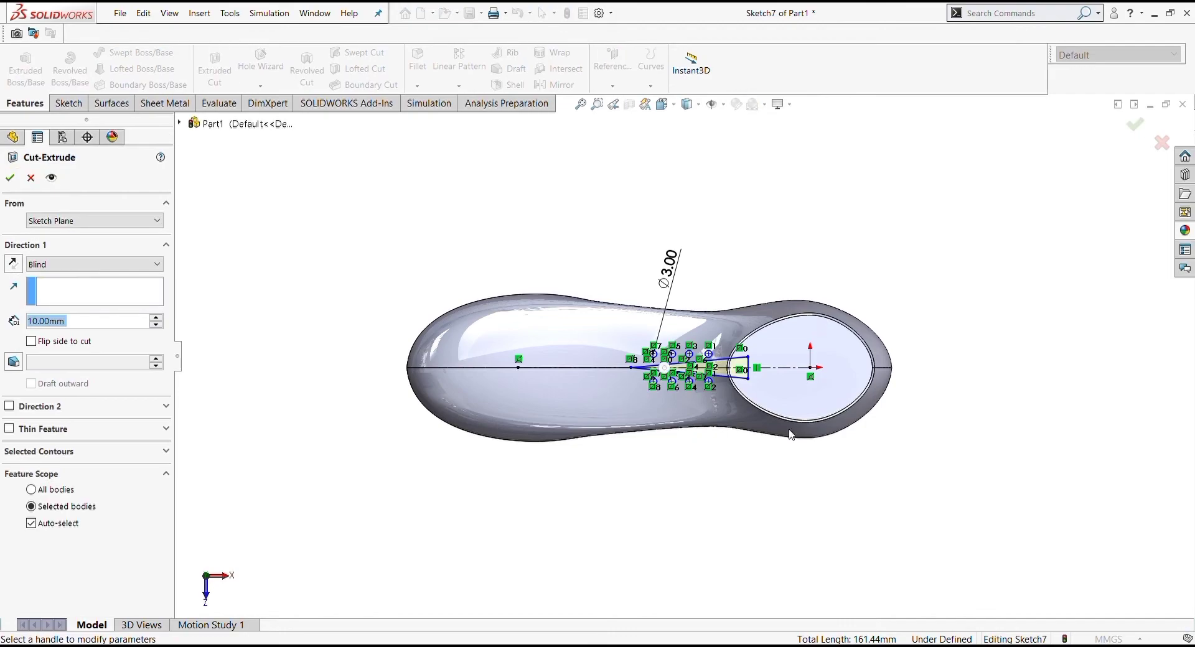
scroll(789, 434, "down", 4)
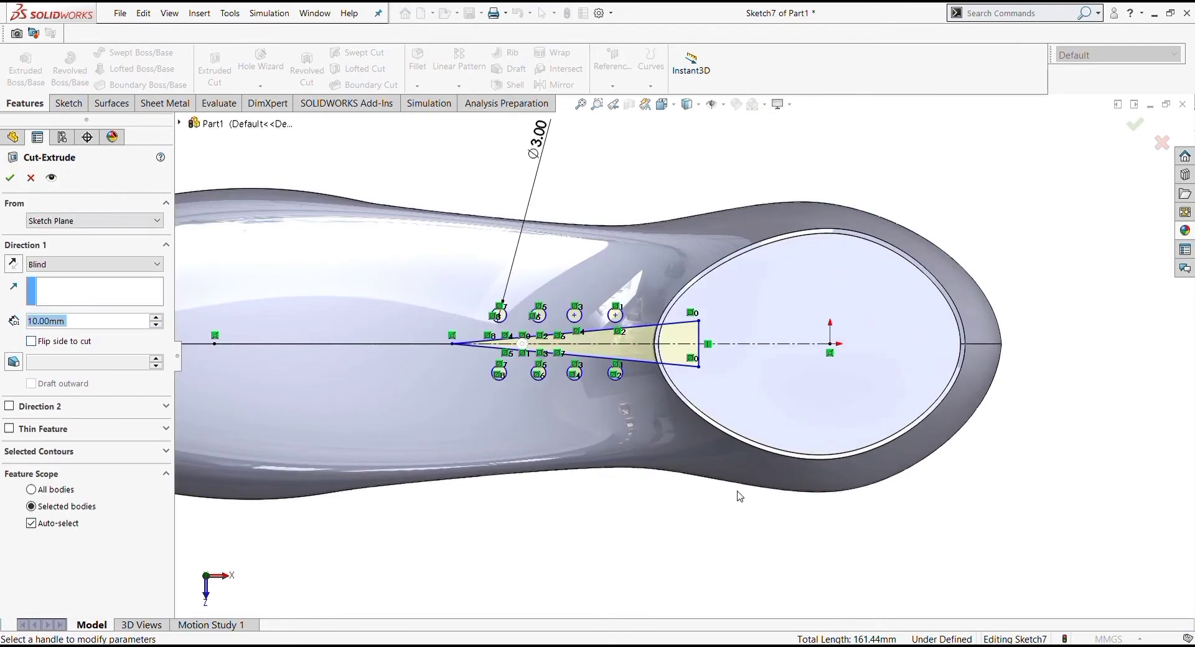
middle_click_drag(739, 496, 208, 376)
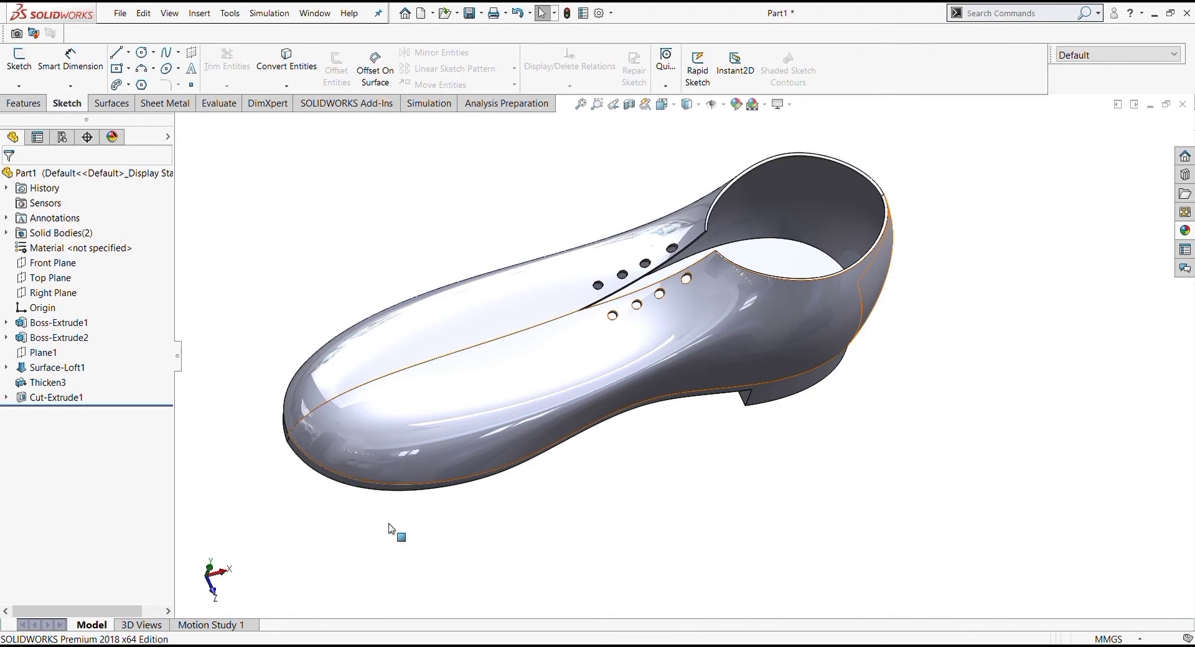
middle_click_drag(658, 472, 597, 478)
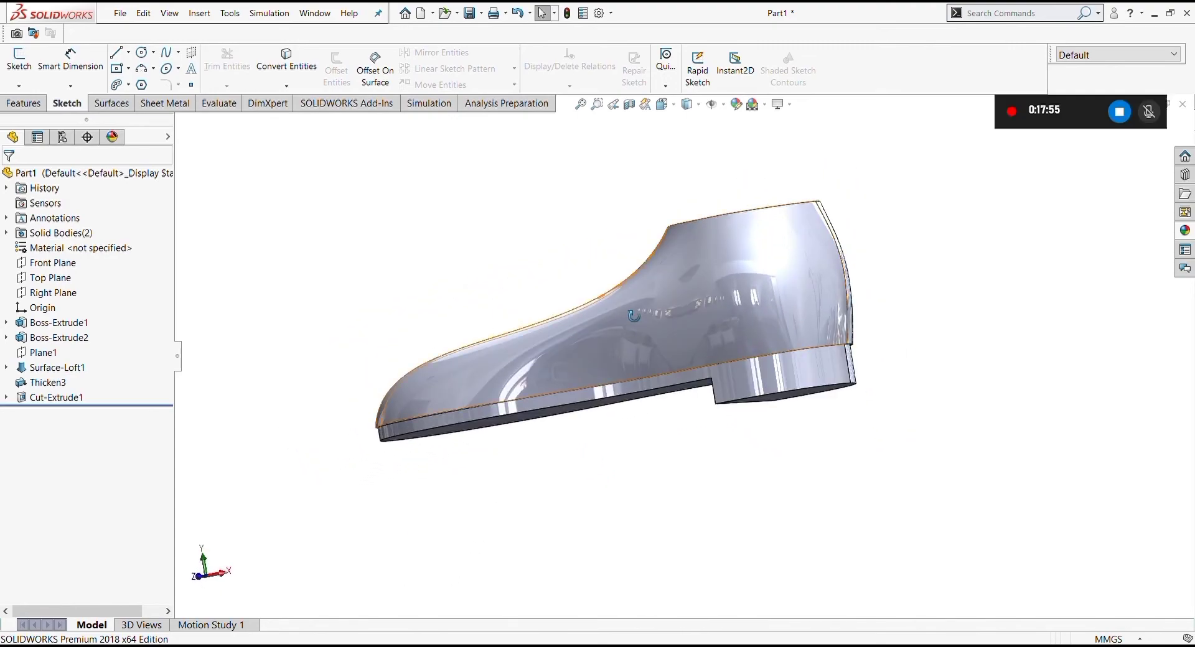
middle_click_drag(600, 346, 865, 347)
scroll(764, 366, "down", 5)
mouse_move(763, 365)
middle_mouse_down()
mouse_move(895, 340)
mouse_move(579, 380)
mouse_move(527, 530)
mouse_move(417, 561)
mouse_move(472, 596)
mouse_move(547, 578)
mouse_move(607, 482)
middle_mouse_up()
key("ctrl+1")
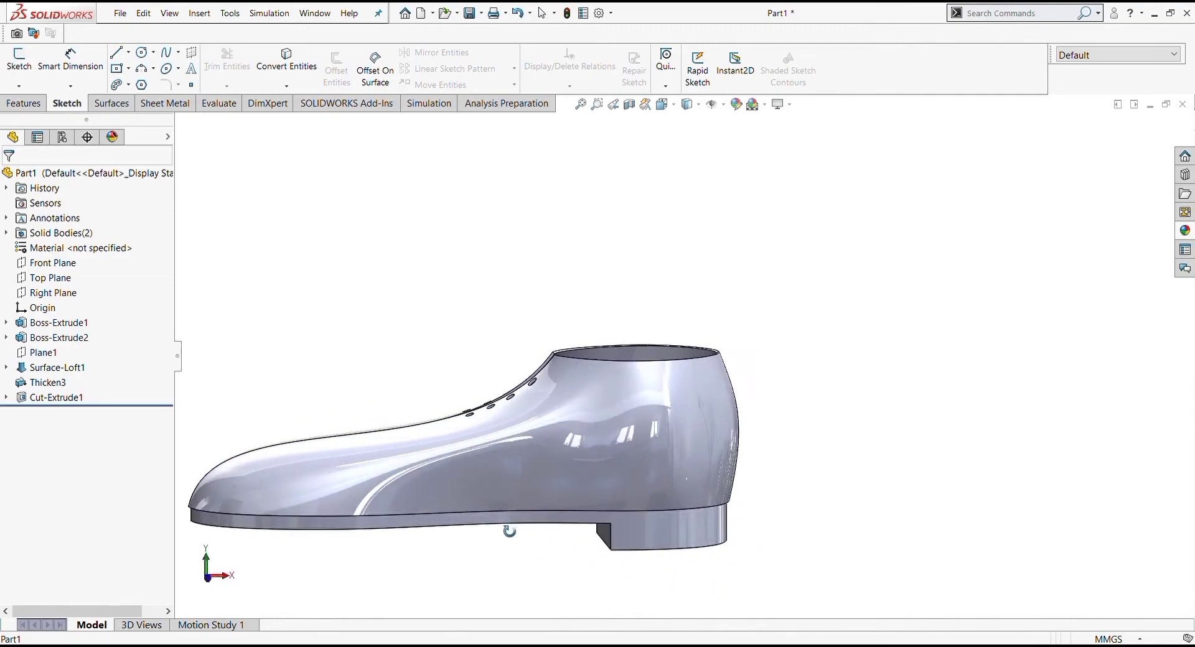
key("f")
middle_click_drag(374, 481, 608, 394)
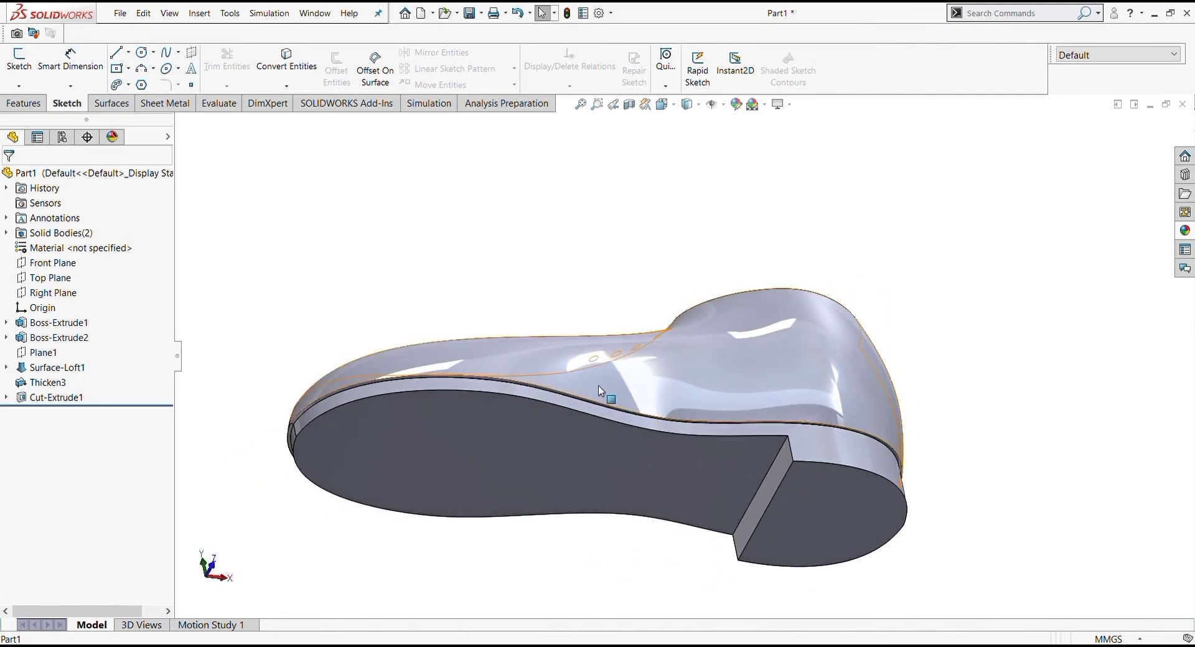
scroll(506, 378, "down", 5)
scroll(512, 382, "down", 1)
scroll(512, 382, "up", 6)
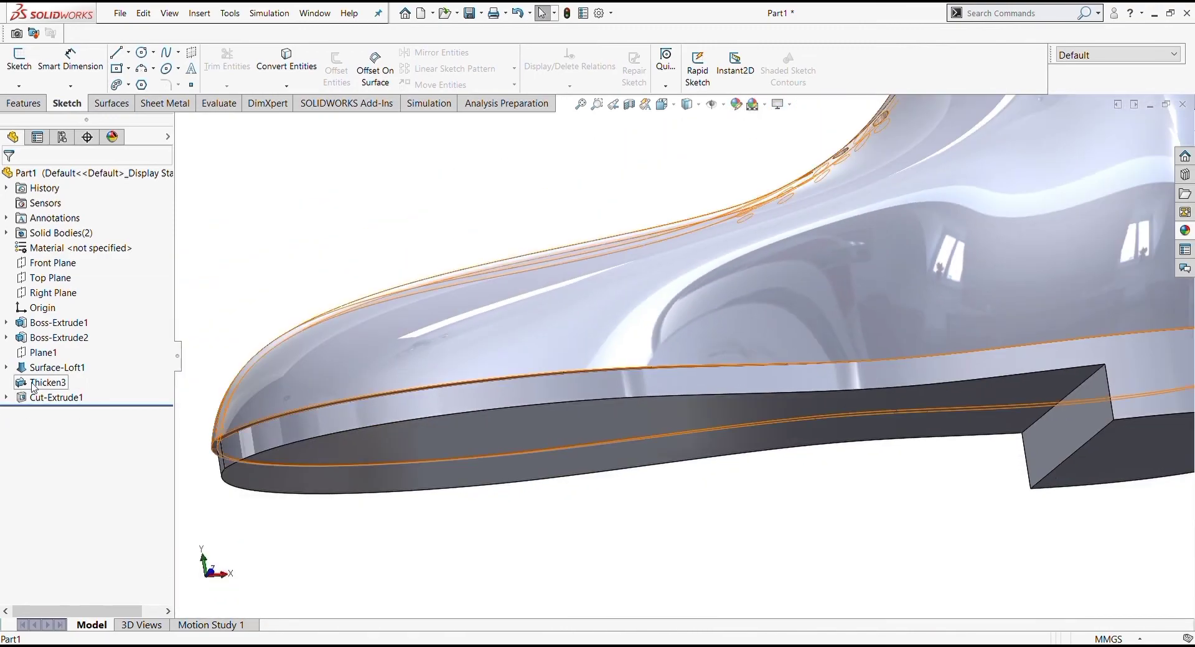
- Edit Thicken3 so its 1.00 mm thickness grows to the opposite side of the surface
left_click(38, 383)
left_click(53, 338)
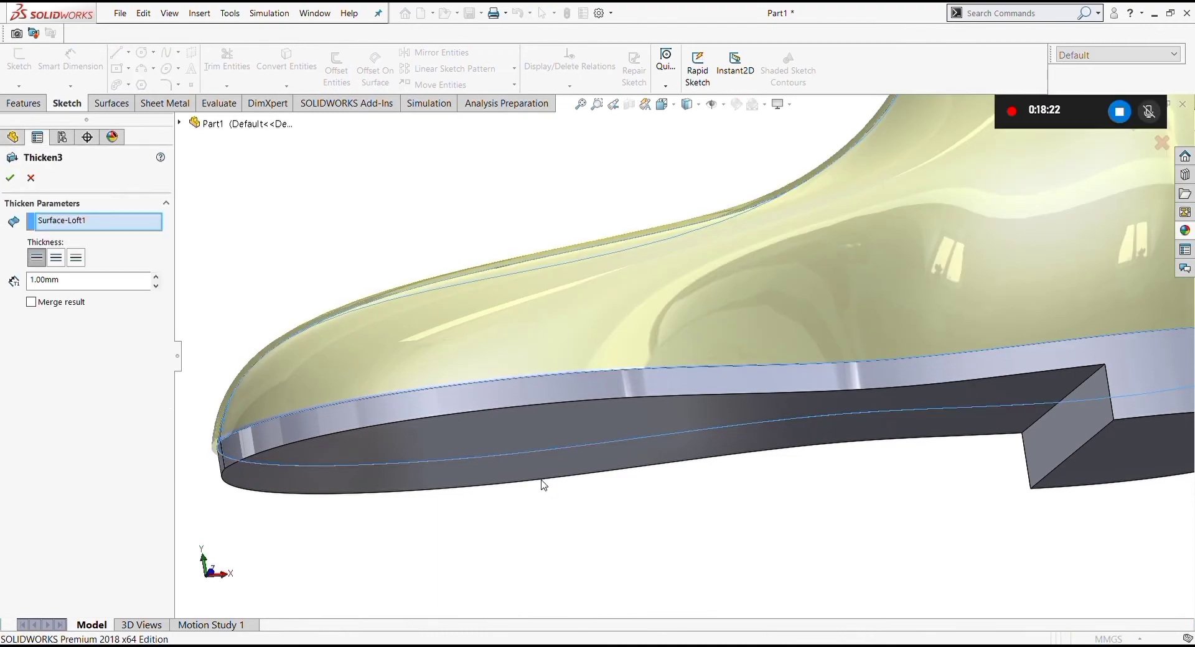
left_click(77, 260)
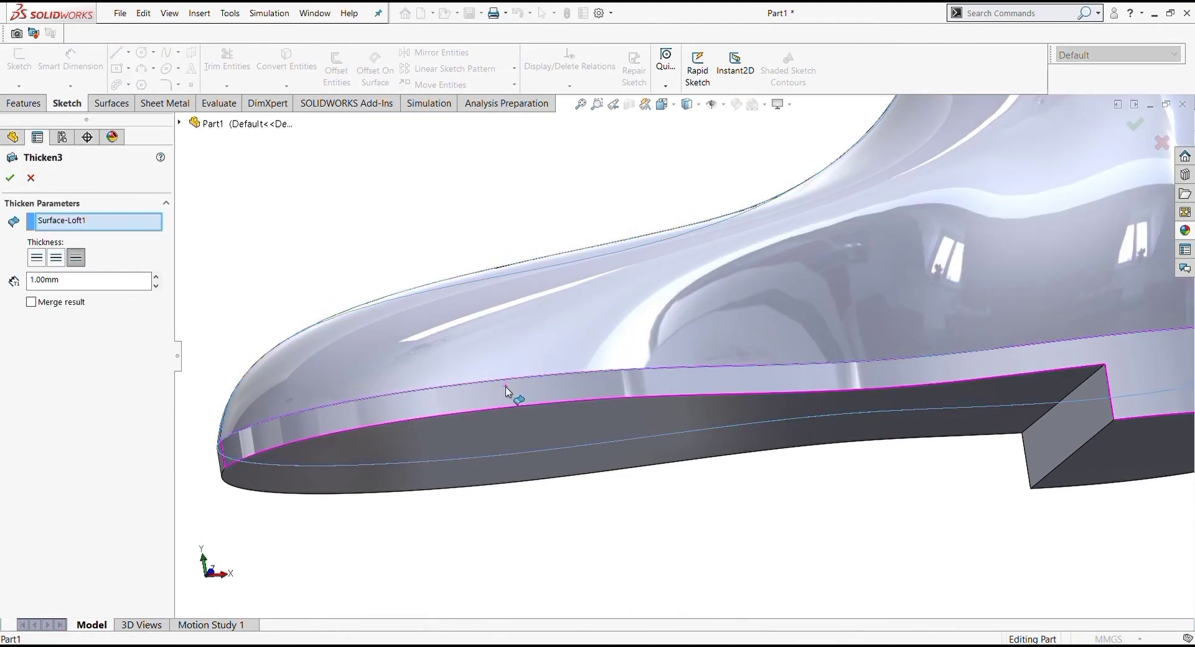
scroll(514, 396, "up", 6)
middle_click_drag(514, 397, 634, 278)
- Orbit the shoe to inspect the sole edge, underside and side of the upper
scroll(748, 341, "down", 3)
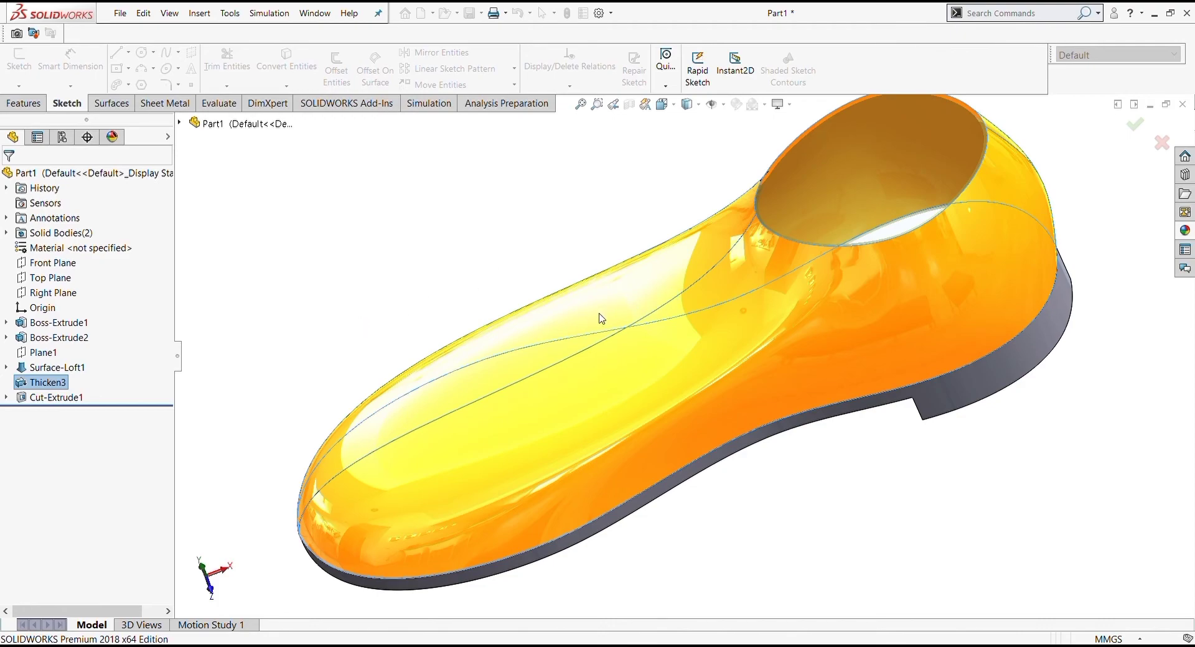
middle_click_drag(570, 408, 556, 362)
scroll(556, 363, "down", 5)
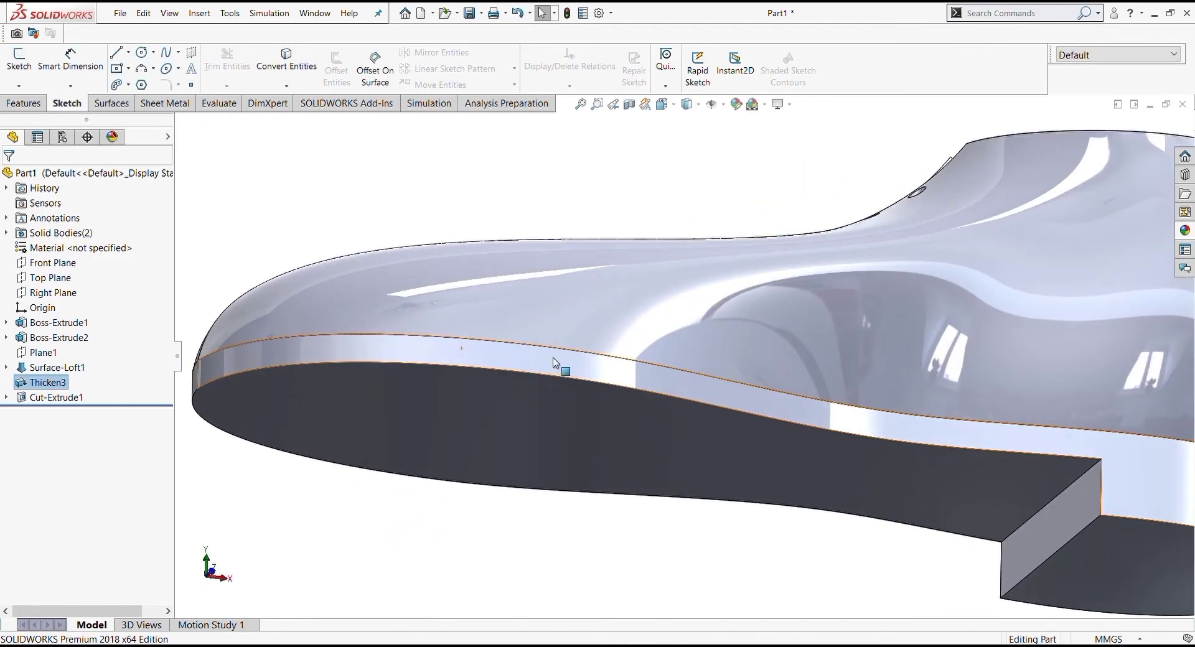
scroll(560, 369, "up", 5)
mouse_move(667, 419)
middle_mouse_down()
mouse_move(886, 367)
mouse_move(880, 439)
mouse_move(688, 355)
mouse_move(635, 467)
mouse_move(603, 309)
mouse_move(626, 397)
middle_mouse_up()
scroll(635, 466, "up", 3)
scroll(602, 309, "up", 2)
middle_click_drag(641, 355, 642, 368)
left_click(642, 369)
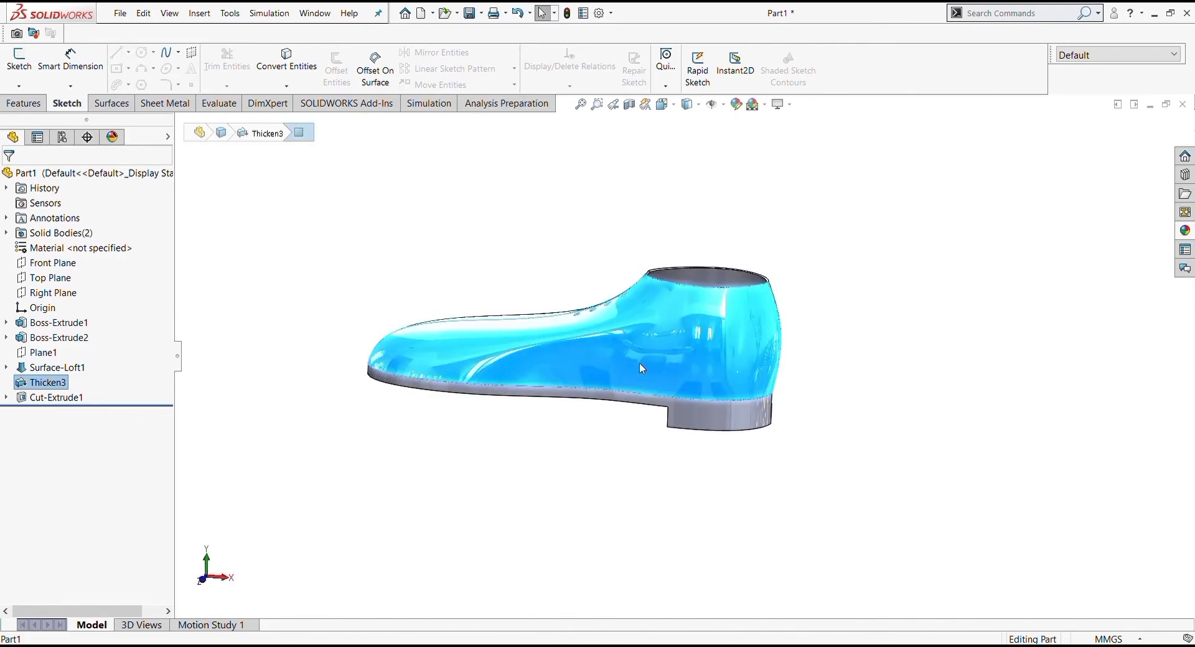
- Apply glossy black to the shoe's thickened upper
left_click(527, 259)
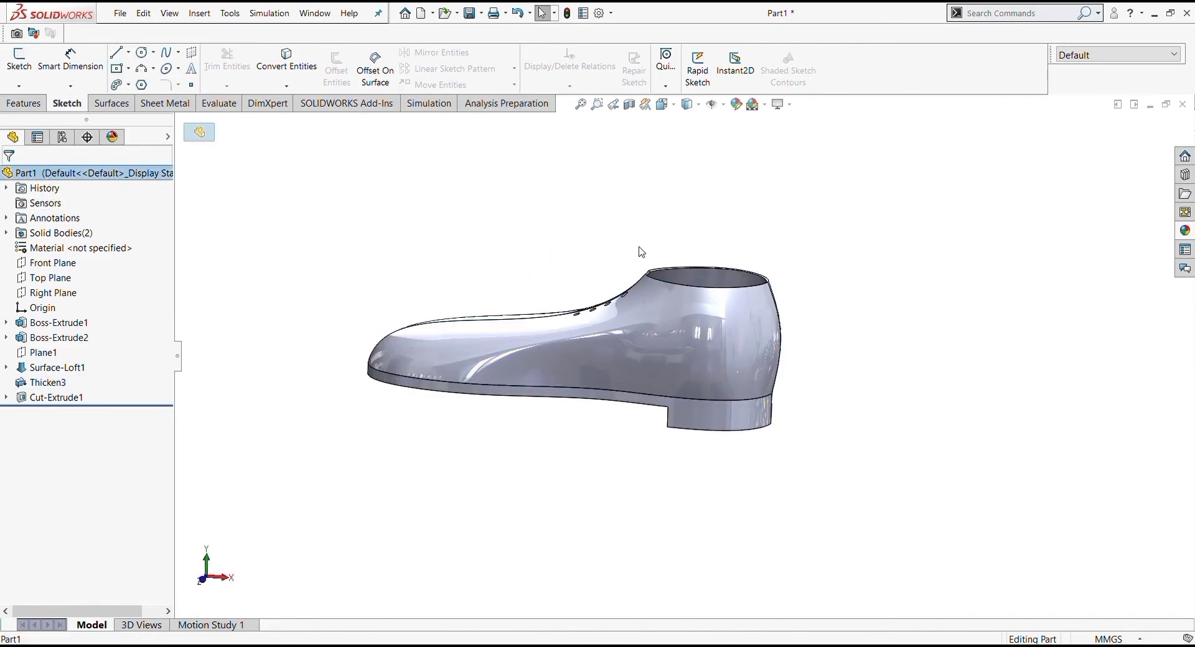
left_click(679, 341)
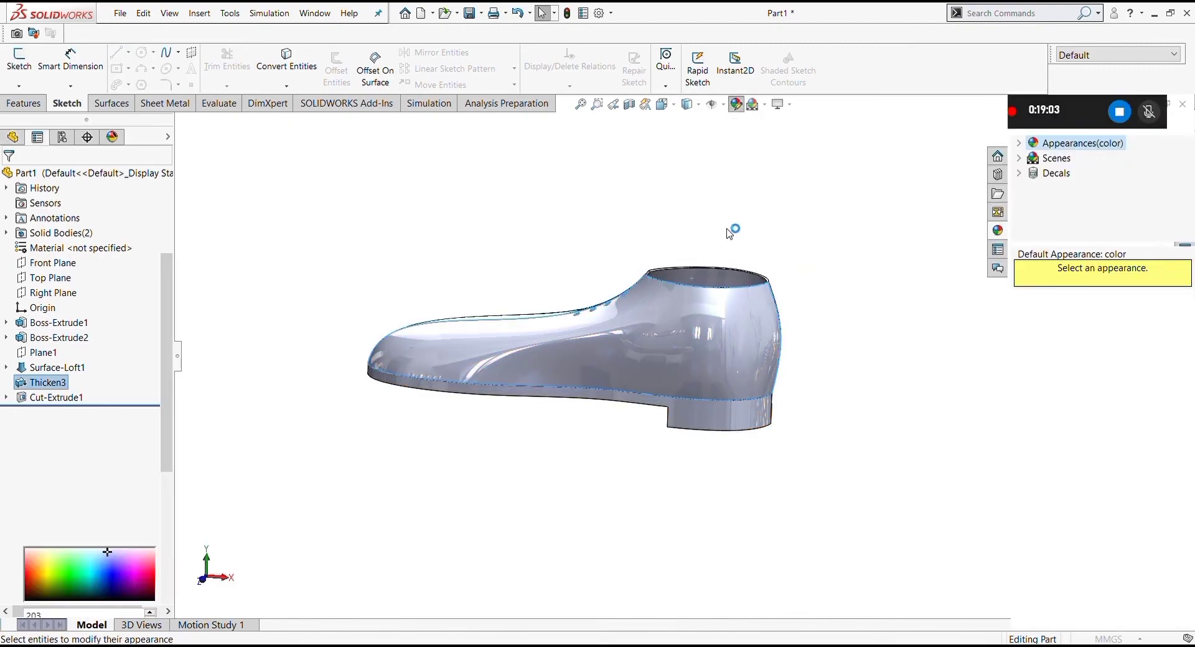
left_click(119, 511)
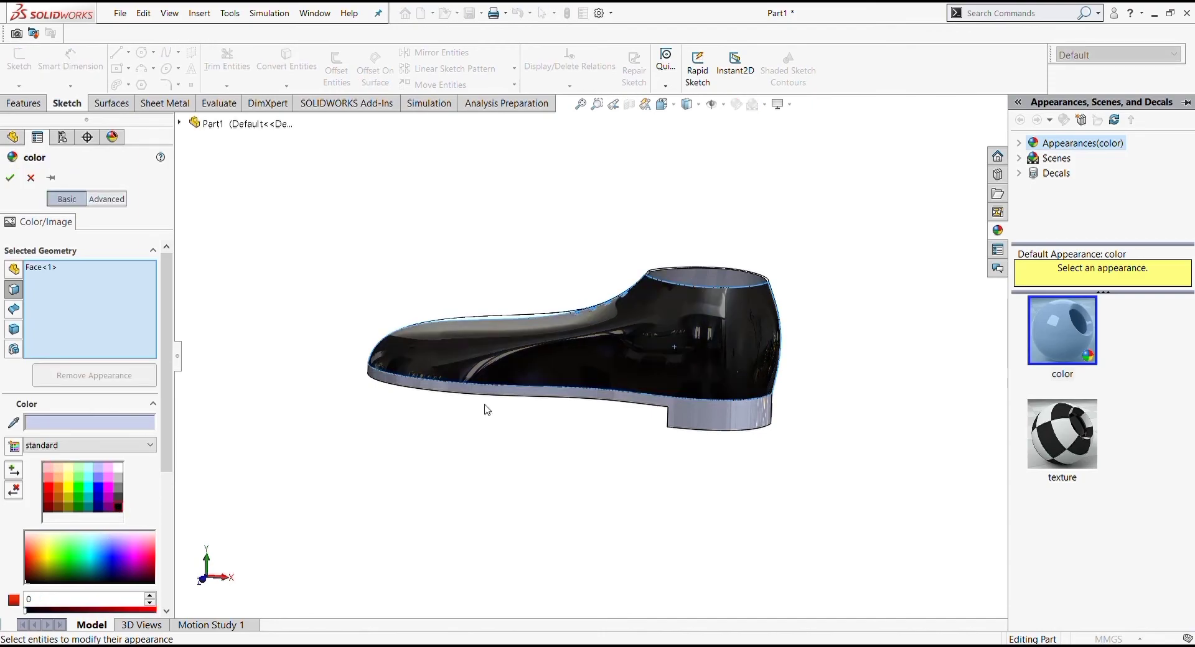
- Add the remaining side and underside faces to the black colour and confirm it
middle_click_drag(483, 405, 664, 530)
left_click(587, 412)
middle_click_drag(588, 412, 681, 484)
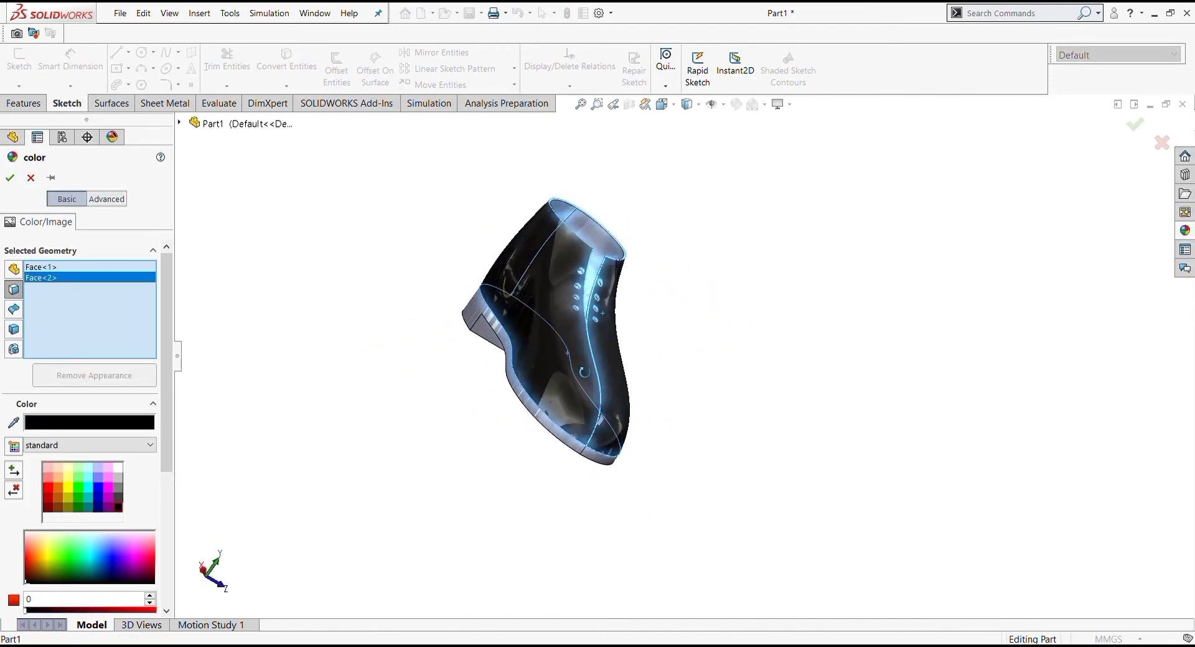
left_click(624, 454)
middle_click_drag(624, 454, 610, 409)
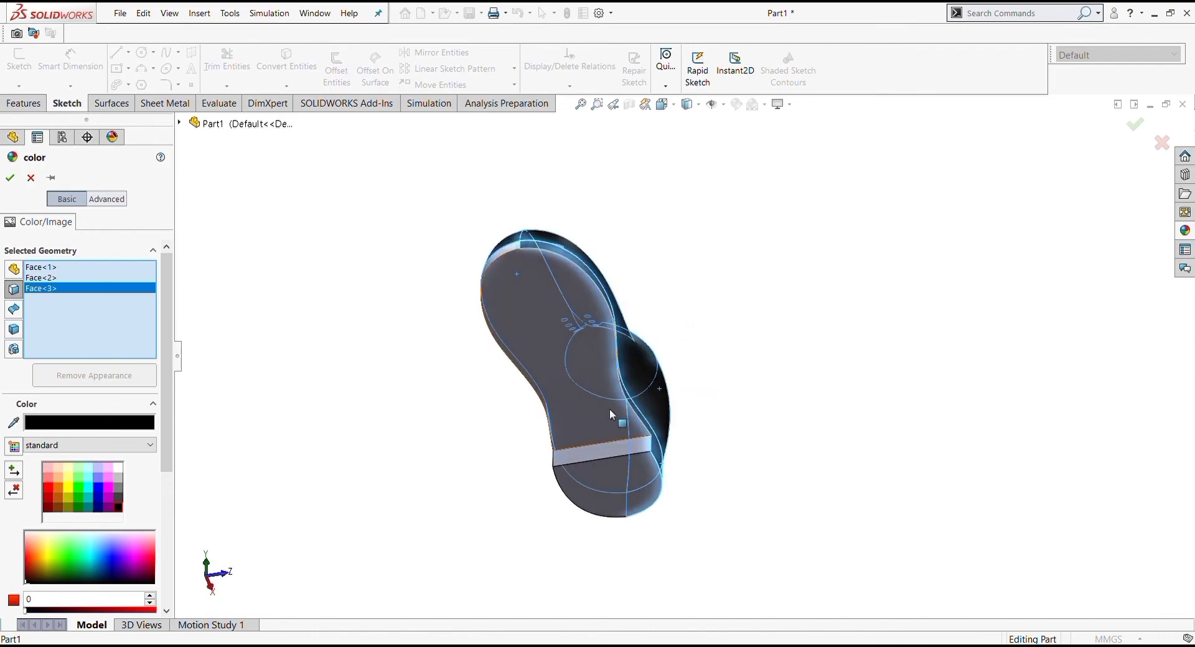
left_click(621, 489)
mouse_move(596, 452)
middle_mouse_down()
mouse_move(671, 475)
mouse_move(498, 449)
middle_mouse_up()
left_click(672, 474)
middle_click_drag(527, 410, 720, 507)
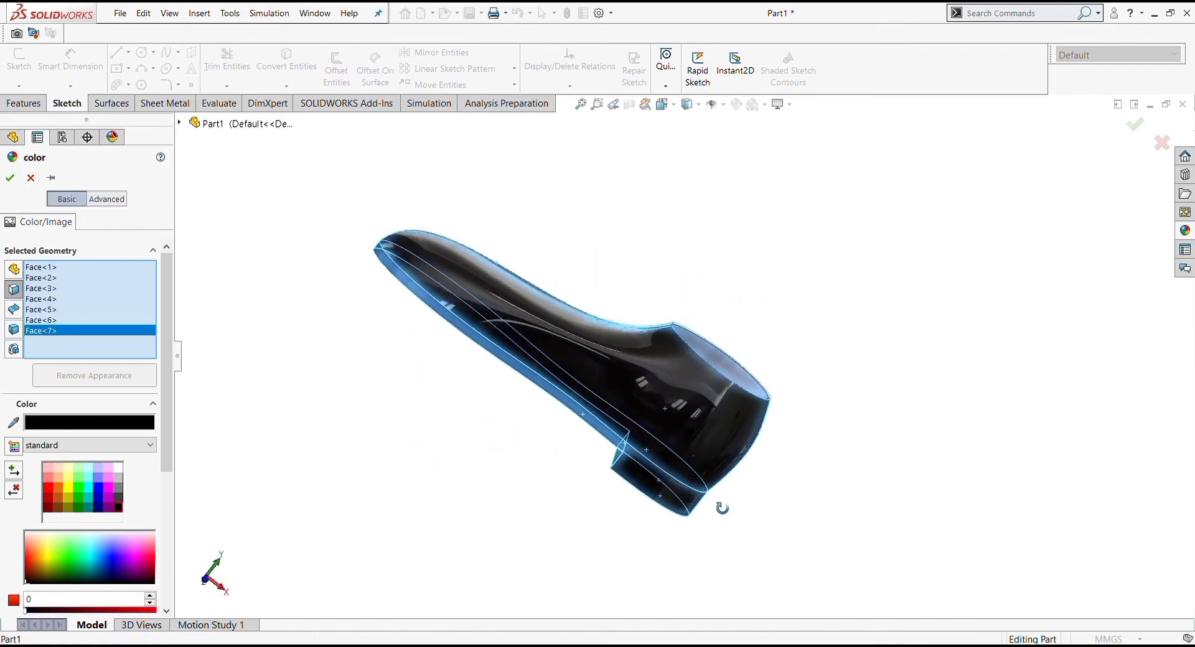
left_click(10, 178)
mouse_move(646, 435)
middle_mouse_down()
mouse_move(558, 499)
mouse_move(706, 464)
mouse_move(634, 324)
mouse_move(765, 371)
mouse_move(698, 464)
mouse_move(685, 432)
mouse_move(659, 443)
middle_mouse_up()
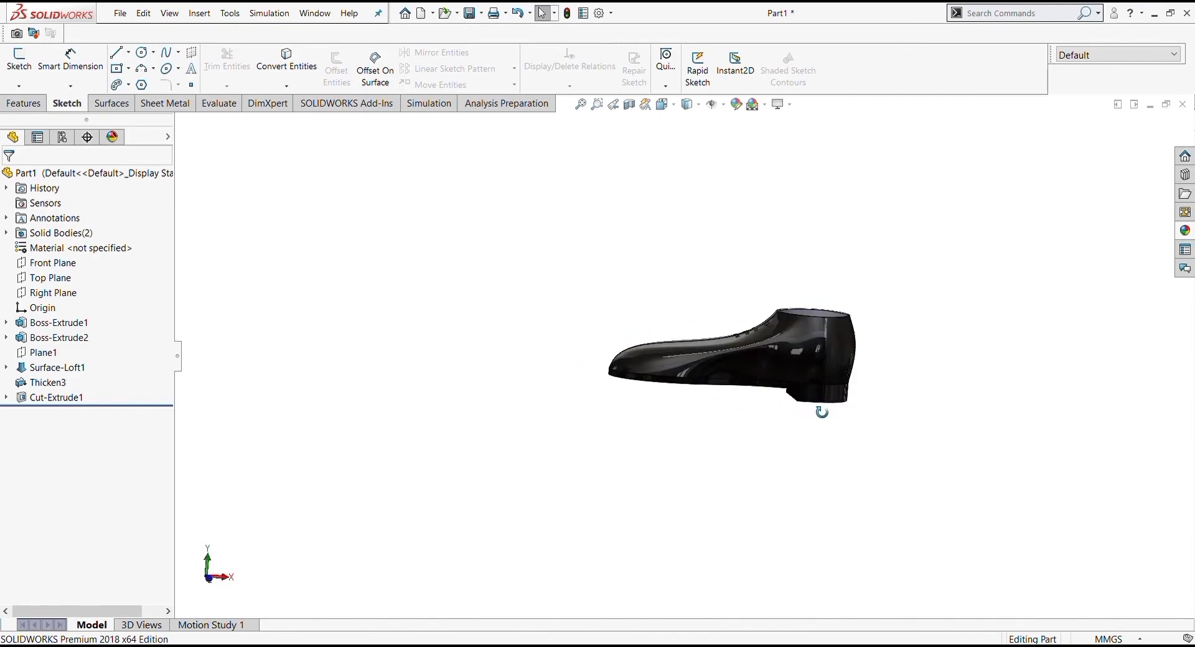
mouse_move(827, 483)
middle_mouse_down()
mouse_move(1008, 499)
mouse_move(856, 478)
mouse_move(738, 376)
mouse_move(725, 395)
mouse_move(828, 444)
middle_mouse_up()
scroll(797, 439, "down", 3)
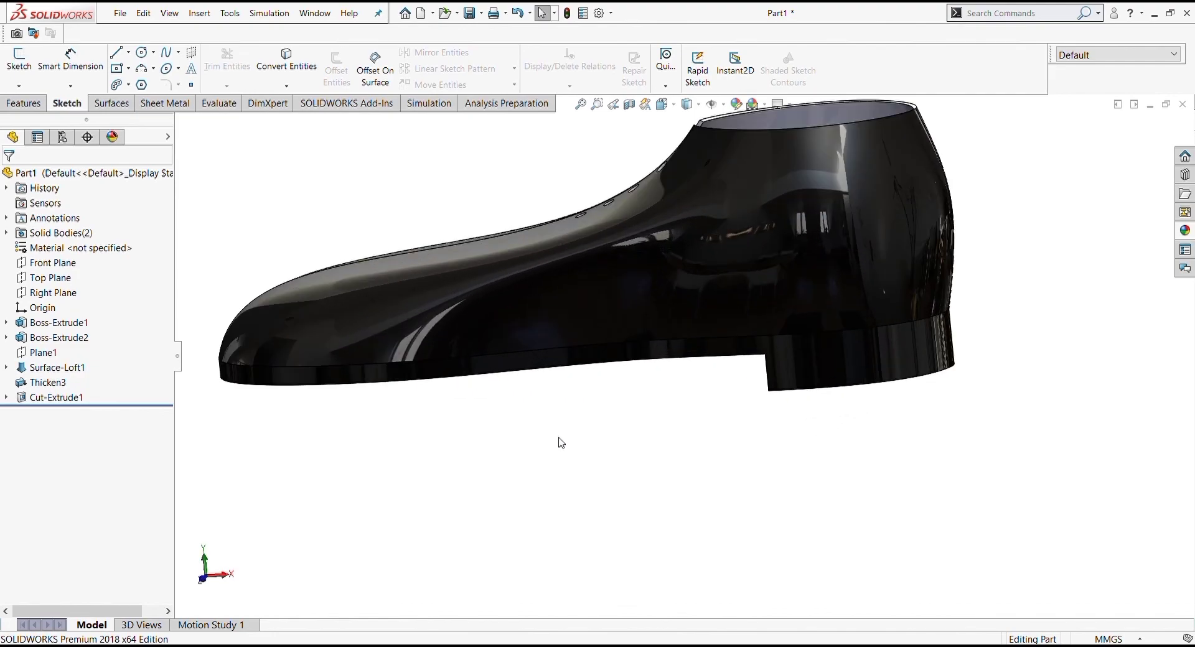
mouse_move(527, 422)
middle_mouse_down()
mouse_move(539, 405)
mouse_move(965, 469)
mouse_move(672, 392)
middle_mouse_up()
scroll(672, 392, "up", 2)
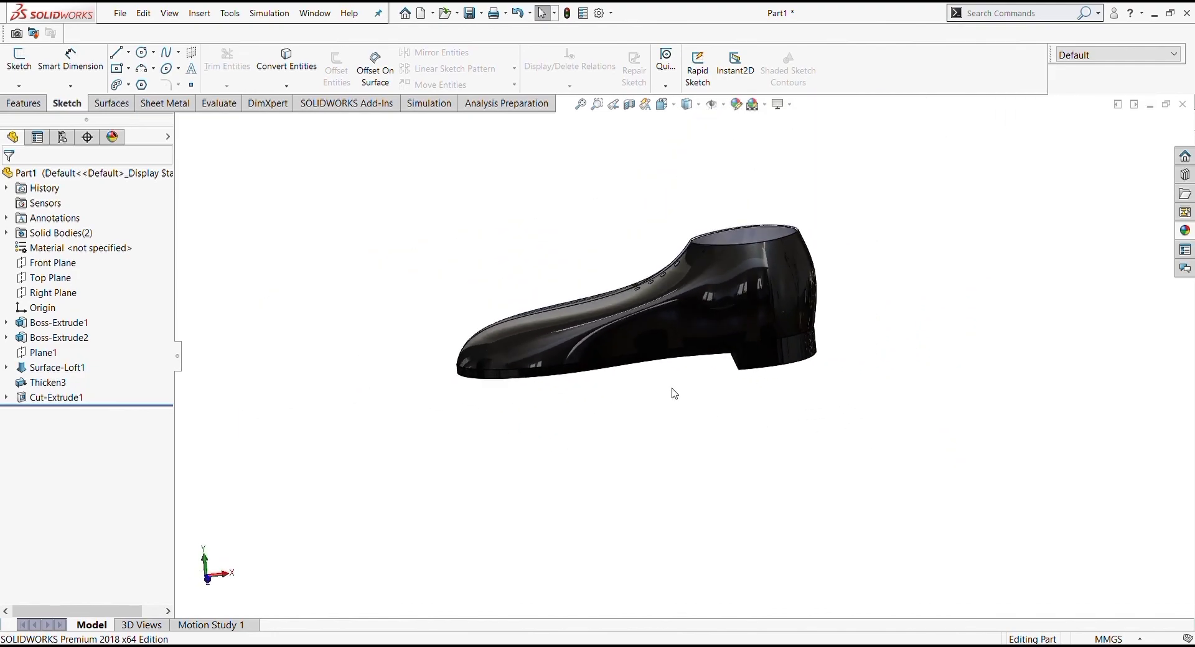
scroll(669, 347, "up", 1)
mouse_move(668, 347)
middle_mouse_down()
mouse_move(765, 336)
mouse_move(685, 330)
mouse_move(789, 390)
mouse_move(829, 442)
mouse_move(728, 302)
mouse_move(586, 364)
mouse_move(678, 346)
middle_mouse_up()
scroll(757, 335, "down", 3)
scroll(754, 349, "up", 4)
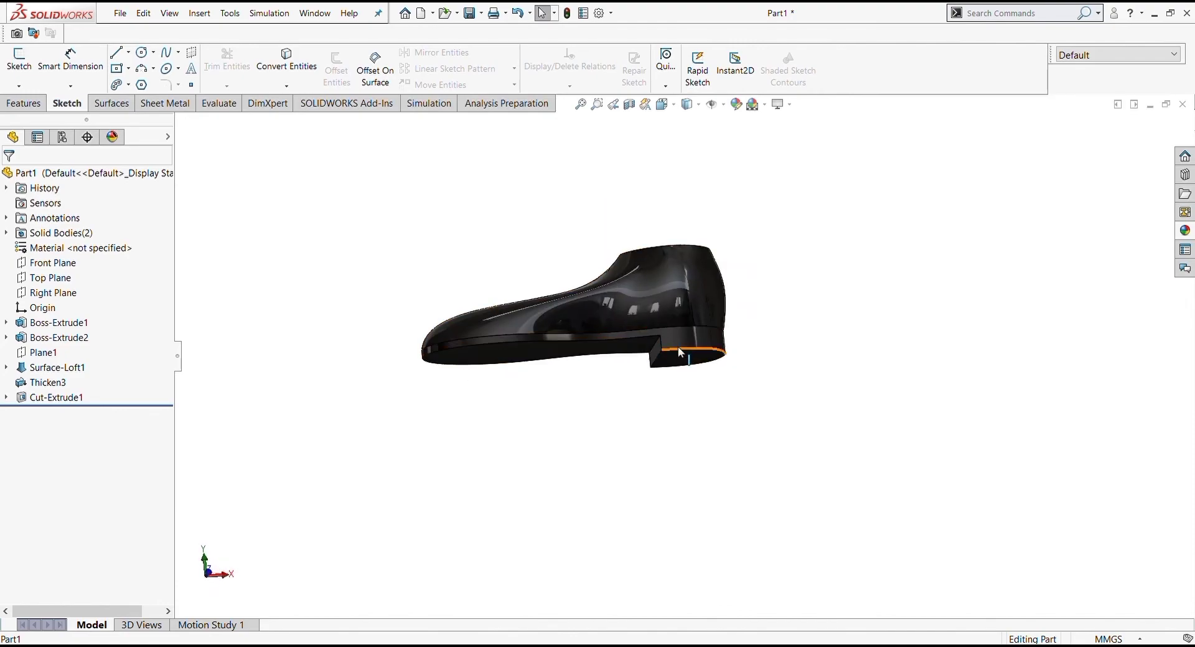
- Colour the sole's side faces dark grey (RGB 64)
left_click(684, 340)
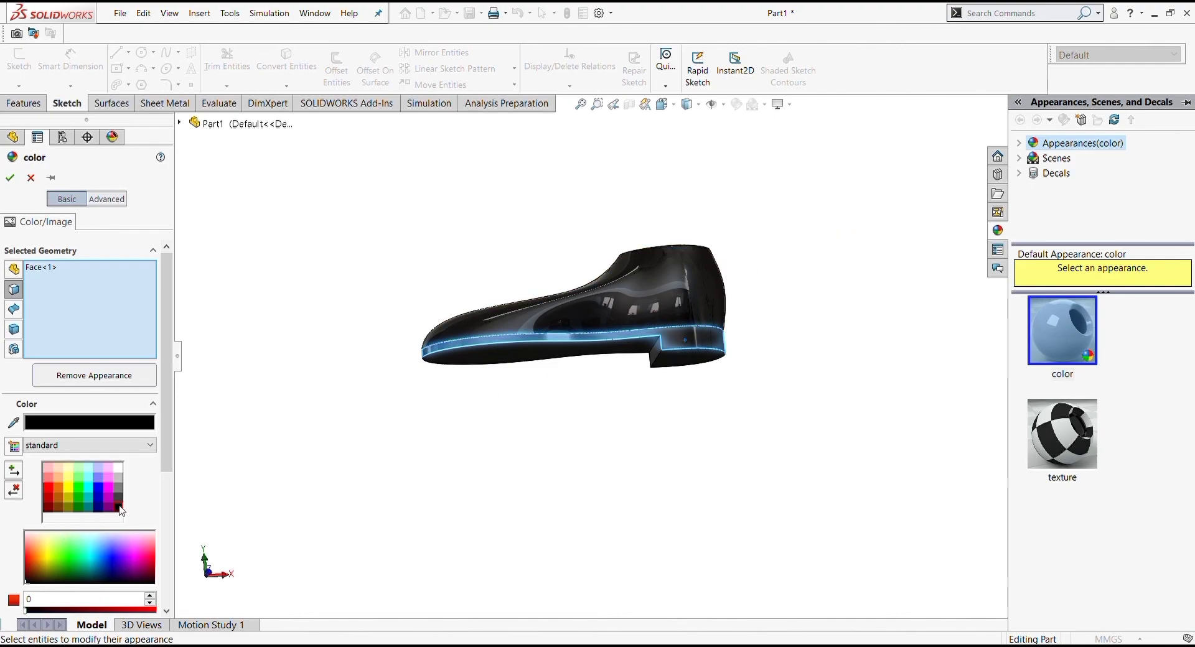
mouse_move(535, 329)
middle_mouse_down()
mouse_move(655, 399)
mouse_move(489, 333)
middle_mouse_up()
left_click(629, 374)
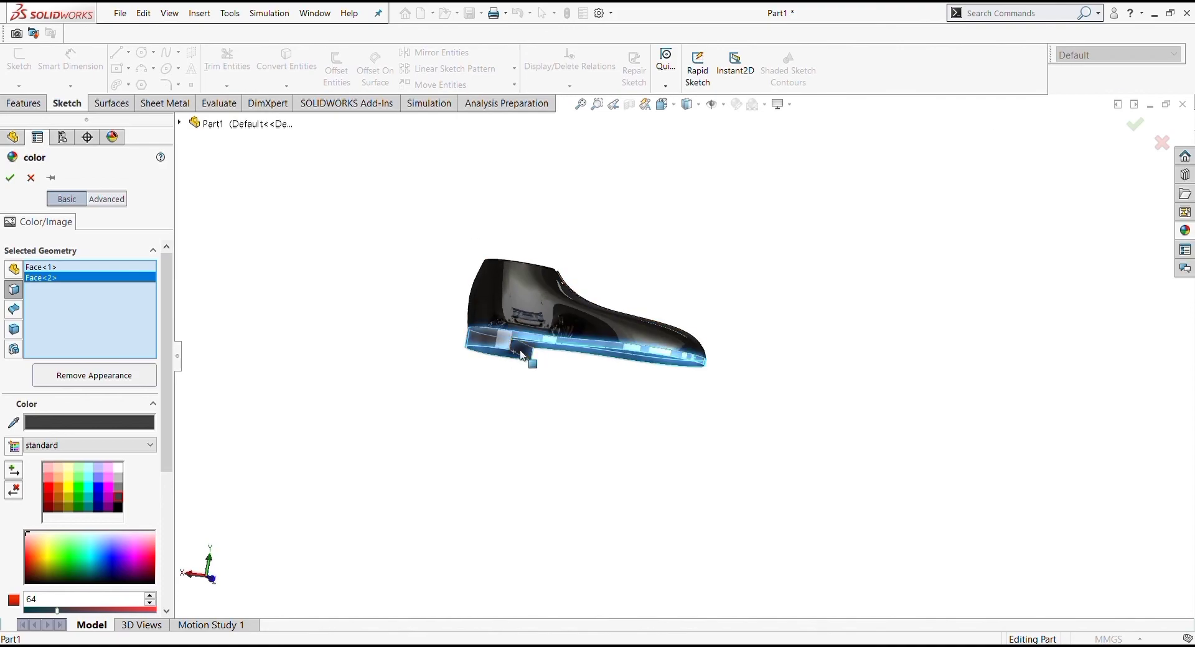
middle_click_drag(547, 355, 592, 344)
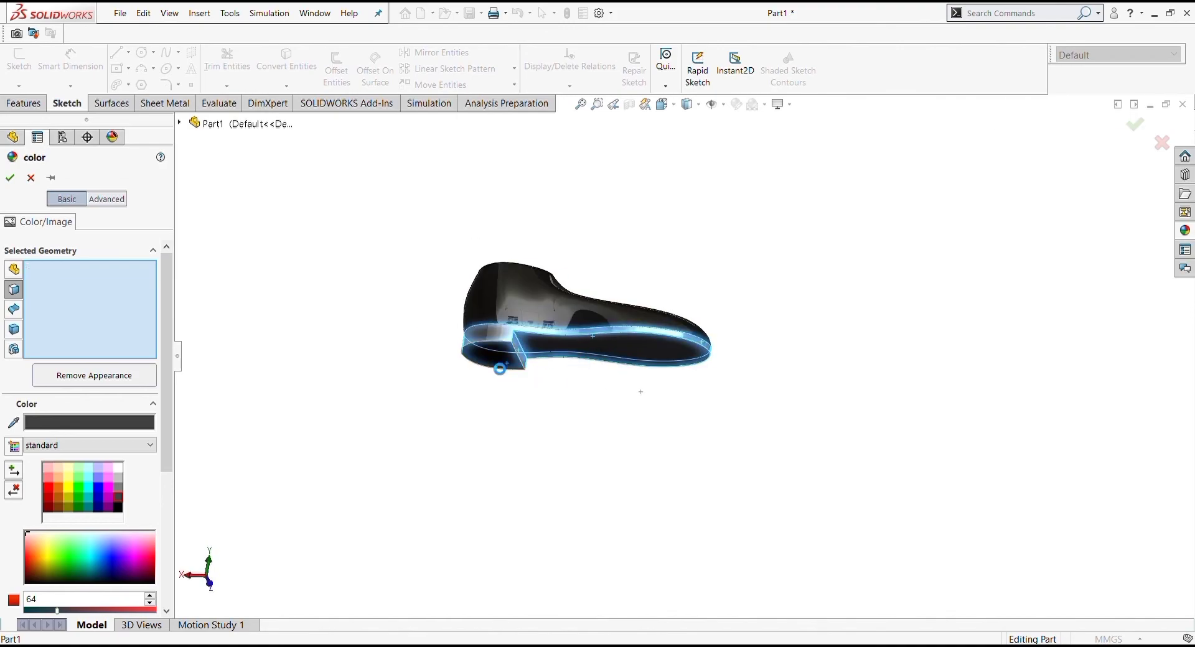
left_click(500, 368)
middle_click_drag(500, 368, 539, 397)
left_click(11, 178)
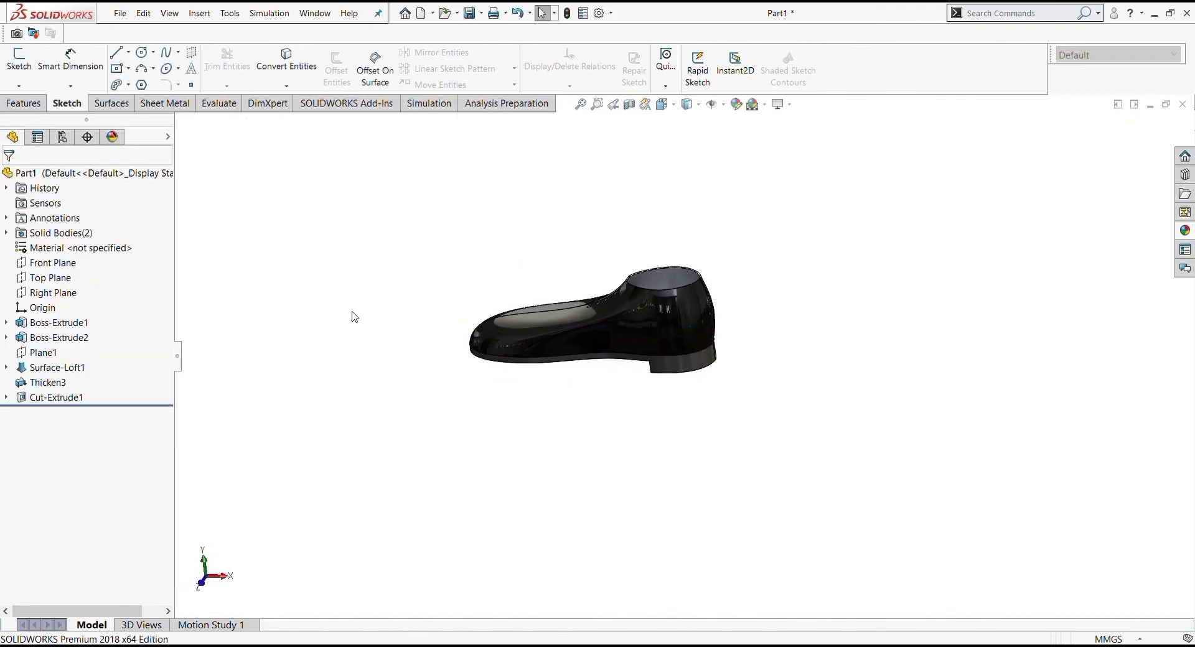
mouse_move(349, 315)
middle_mouse_down()
mouse_move(609, 315)
mouse_move(520, 336)
mouse_move(648, 389)
mouse_move(760, 408)
mouse_move(563, 395)
mouse_move(745, 323)
mouse_move(727, 412)
mouse_move(784, 469)
mouse_move(757, 427)
mouse_move(791, 502)
middle_mouse_up()
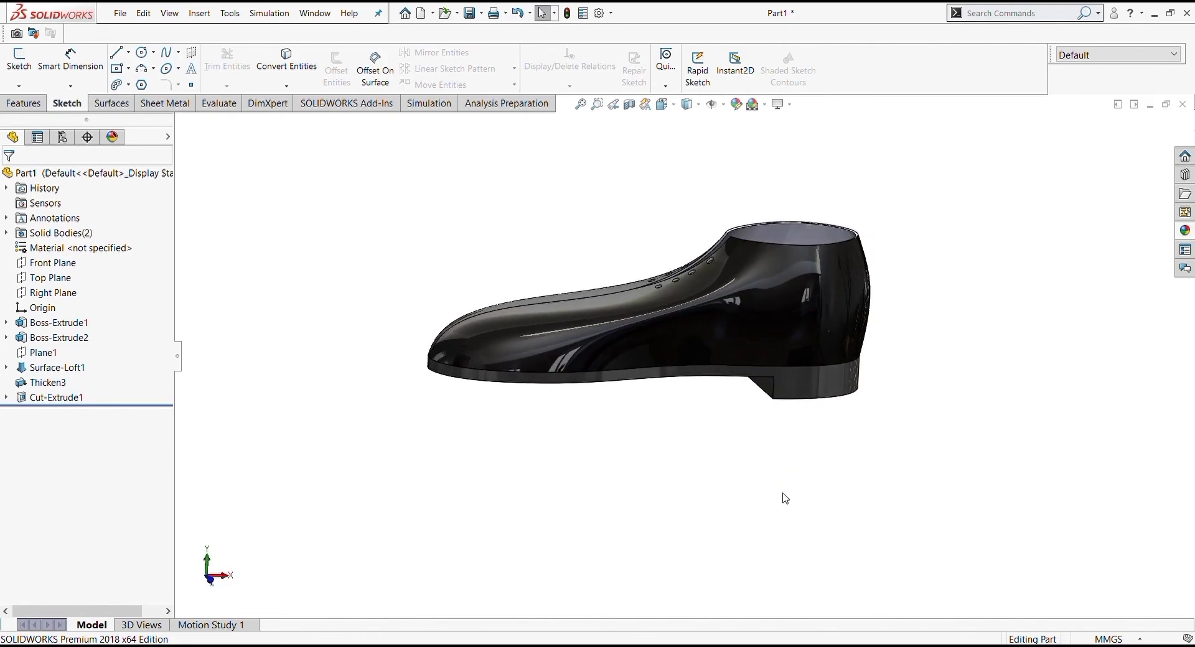
mouse_move(785, 498)
middle_mouse_down()
mouse_move(1104, 469)
mouse_move(1062, 452)
middle_mouse_up()
scroll(681, 329, "down", 5)
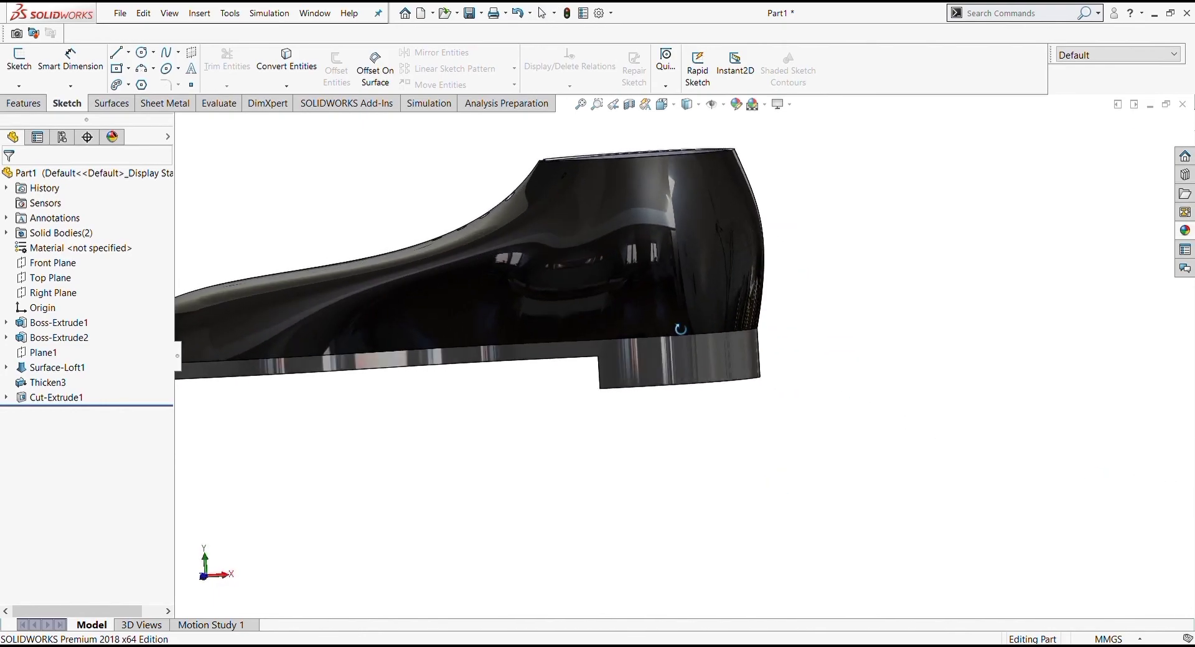
mouse_move(680, 328)
middle_mouse_down()
mouse_move(688, 480)
mouse_move(602, 367)
mouse_move(754, 389)
mouse_move(822, 520)
mouse_move(465, 396)
mouse_move(571, 388)
mouse_move(443, 361)
mouse_move(754, 432)
mouse_move(878, 361)
mouse_move(955, 416)
mouse_move(669, 274)
mouse_move(589, 320)
mouse_move(738, 400)
mouse_move(726, 458)
mouse_move(651, 495)
mouse_move(777, 612)
mouse_move(797, 415)
mouse_move(821, 571)
mouse_move(560, 480)
middle_mouse_up()
scroll(443, 360, "up", 5)
scroll(725, 459, "down", 3)
scroll(776, 611, "up", 3)
mouse_move(740, 440)
middle_mouse_down()
mouse_move(805, 420)
mouse_move(691, 402)
mouse_move(677, 328)
middle_mouse_up()
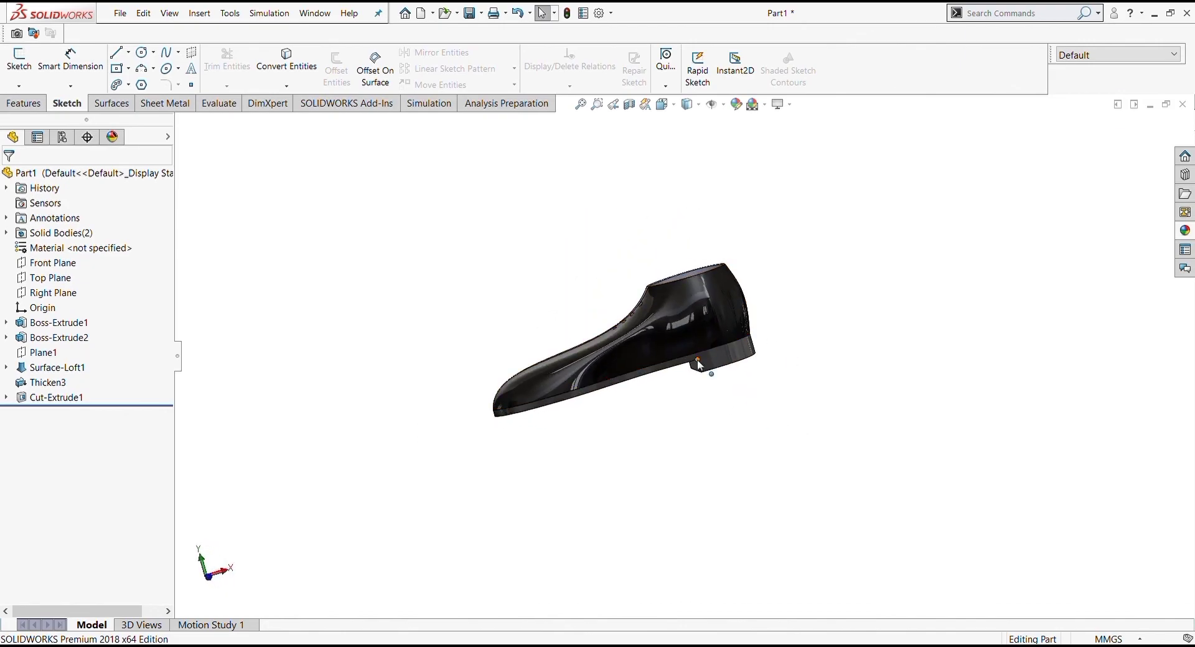
mouse_move(807, 401)
middle_mouse_down()
mouse_move(595, 341)
mouse_move(637, 456)
mouse_move(726, 413)
mouse_move(560, 320)
mouse_move(922, 416)
middle_mouse_up()
scroll(883, 405, "up", 2)
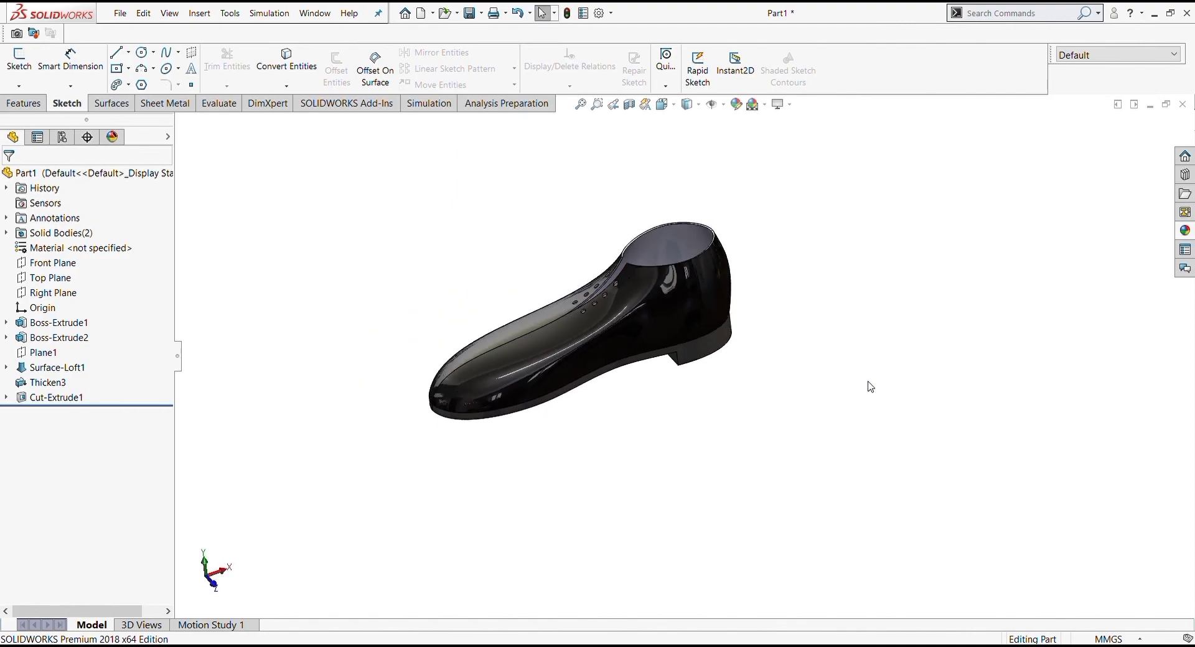
scroll(871, 387, "down", 3)
mouse_move(445, 262)
middle_mouse_down("ctrl")
mouse_move(684, 493)
mouse_move(701, 528)
middle_mouse_up("ctrl")
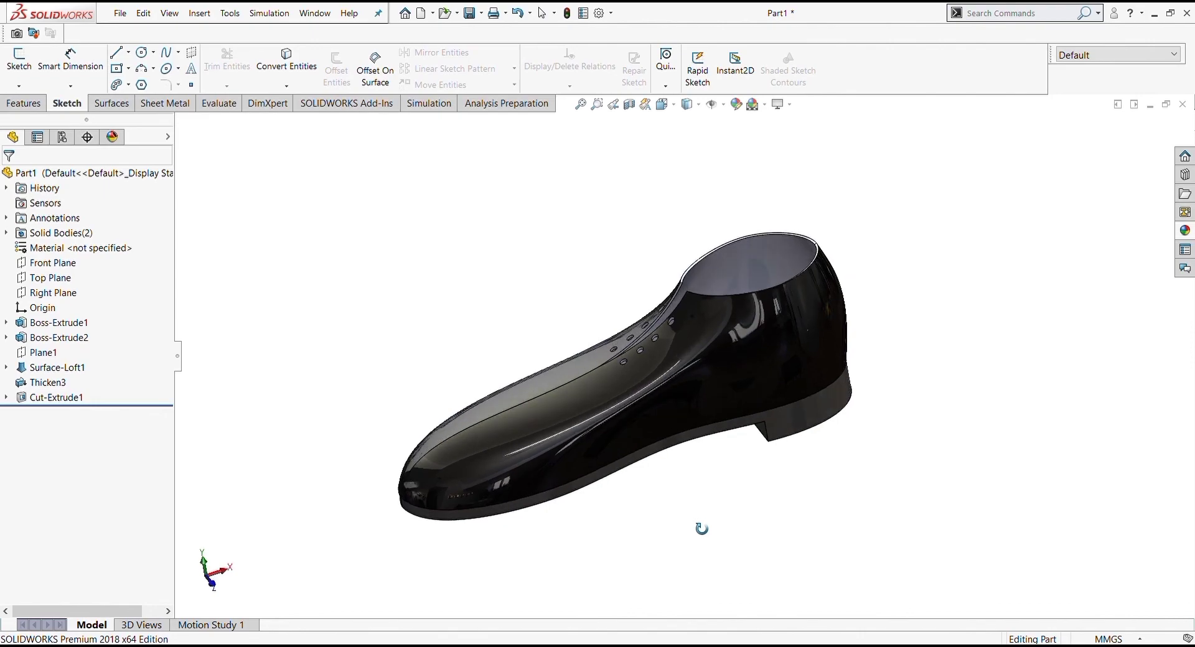
scroll(859, 347, "down", 3)
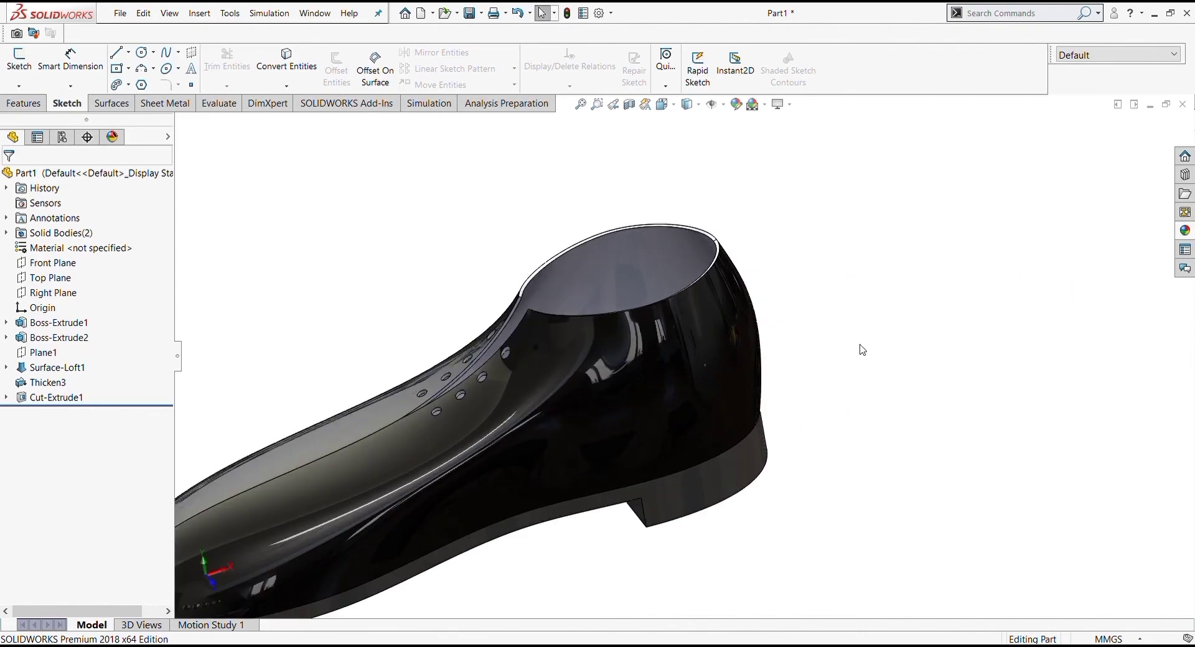
scroll(334, 514, "up", 3)
scroll(506, 432, "up", 1)
scroll(910, 278, "down", 1)
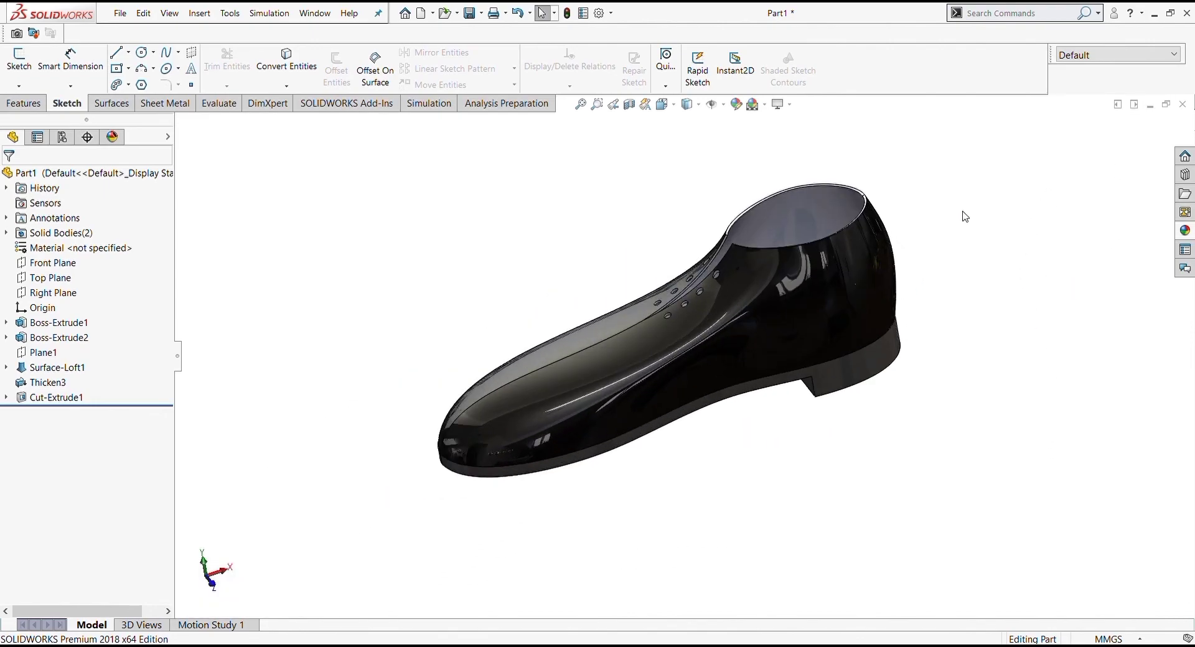